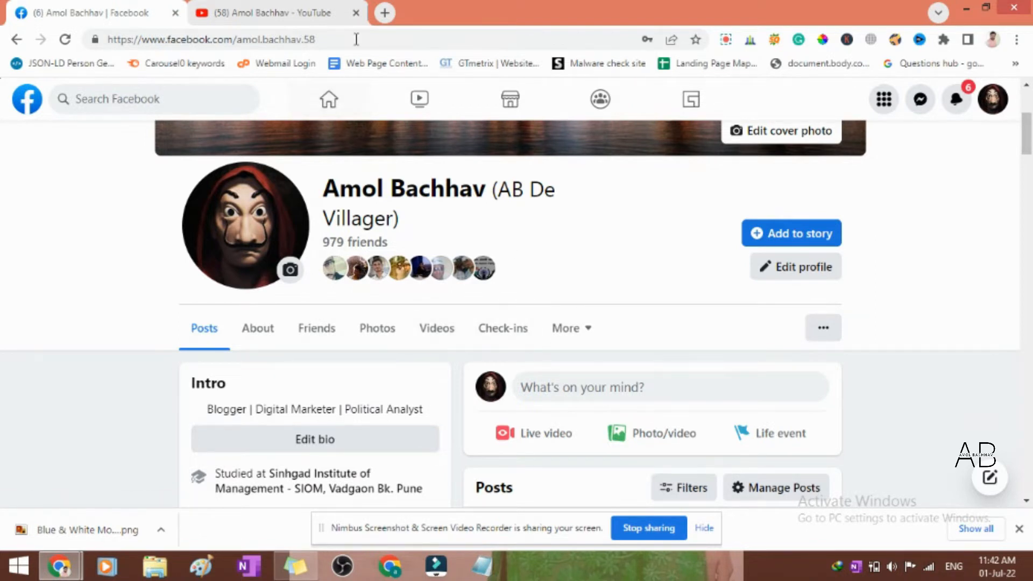
- Search Google for the profile owner's name in a new tab and highlight the bio text in the result card
left_click(385, 13)
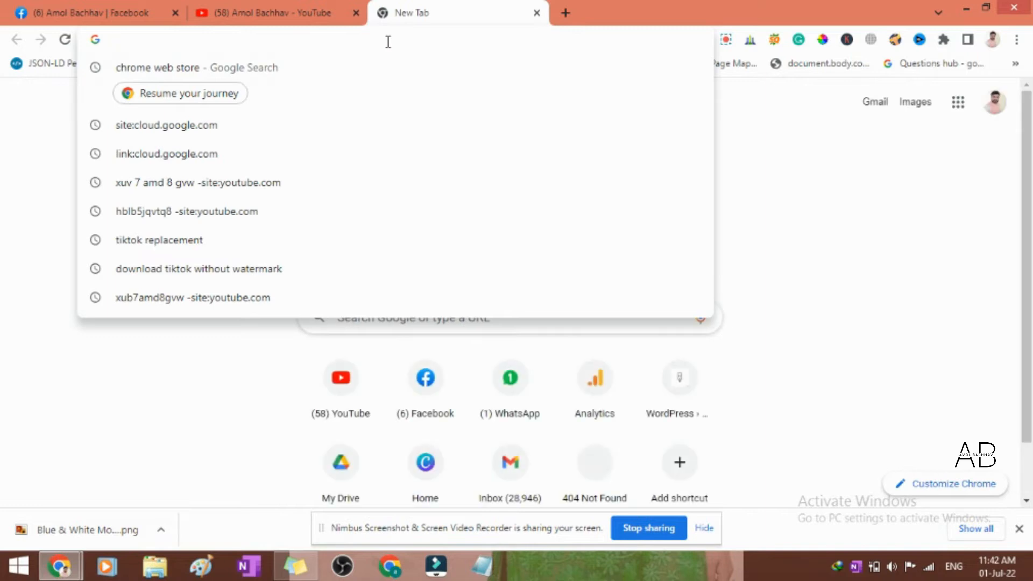
type("amol")
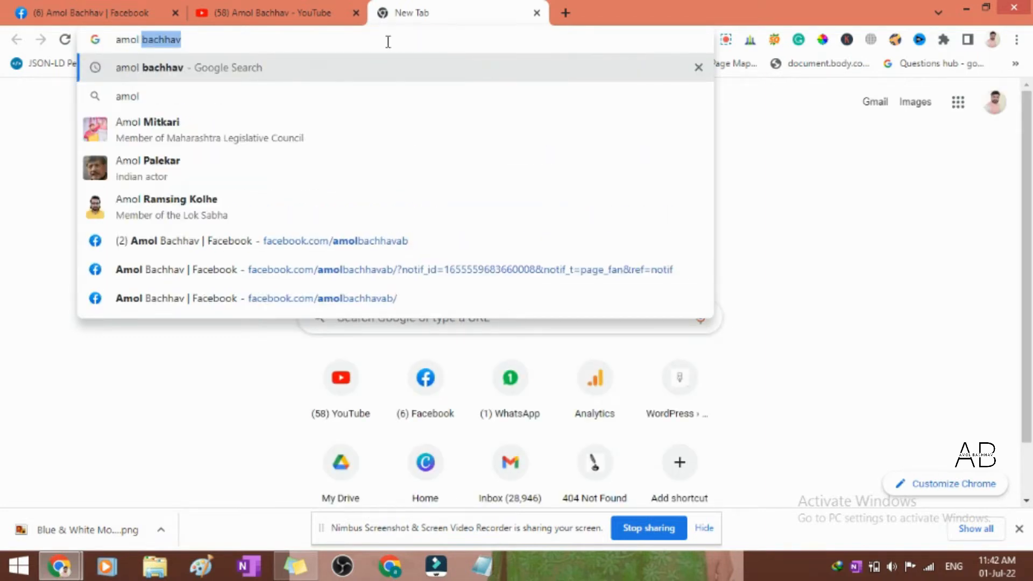
key("Return")
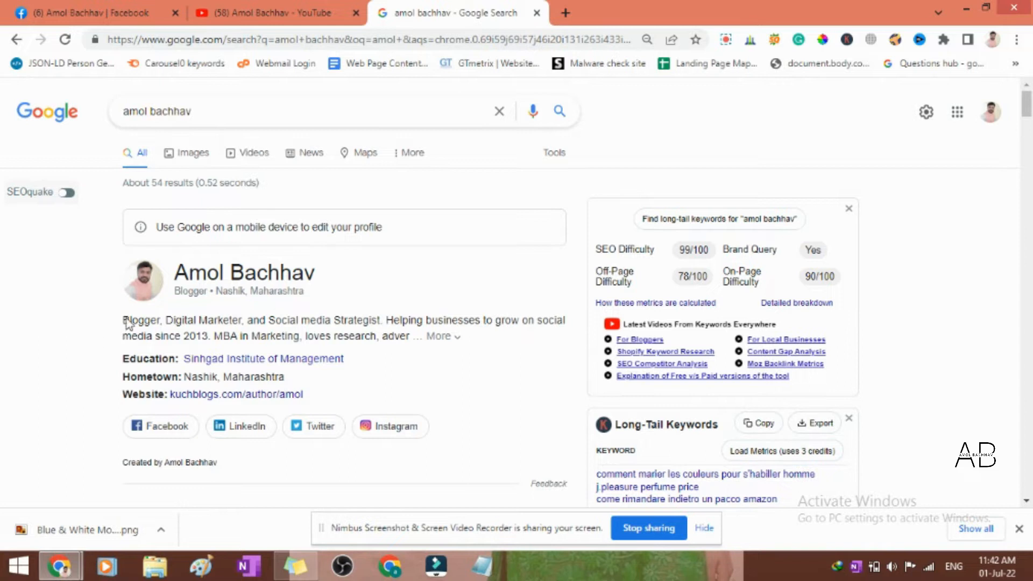
left_click_drag(167, 320, 352, 341)
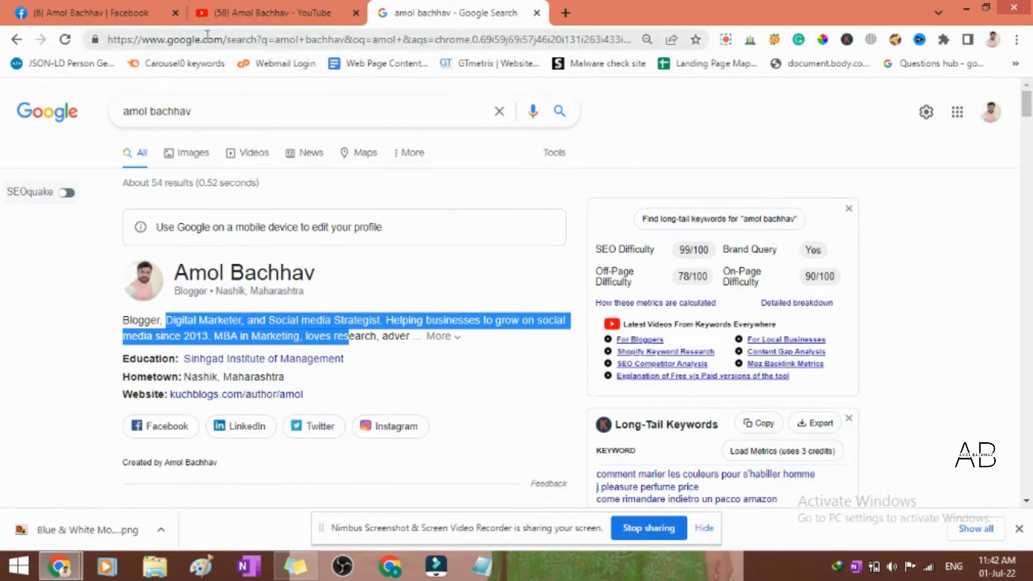
- Return to the Facebook profile, examine its cover, intro details and posts, and dismiss the browser's downloads bar
left_click(116, 12)
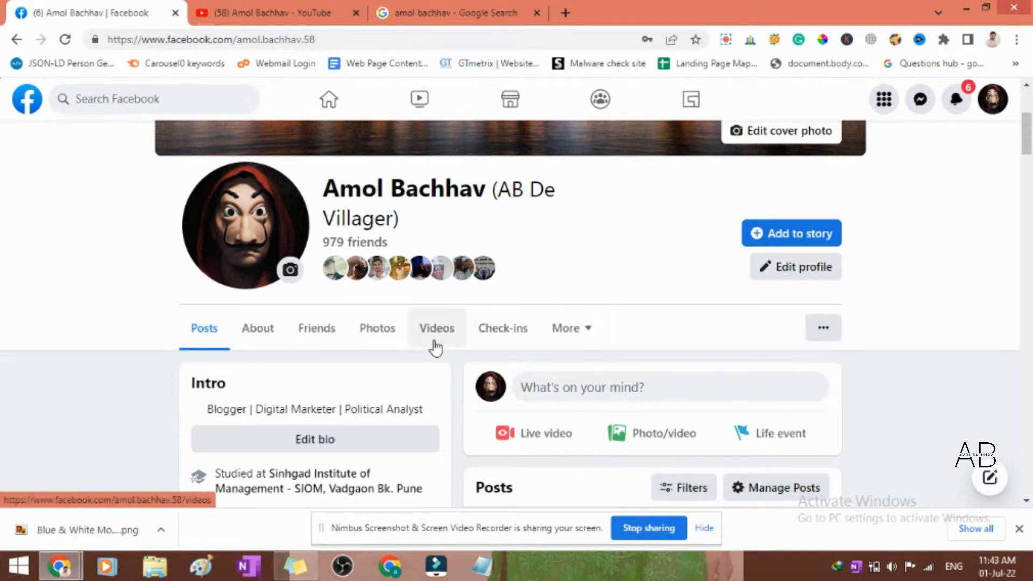
scroll(431, 346, "down", 4)
scroll(437, 347, "up", 5)
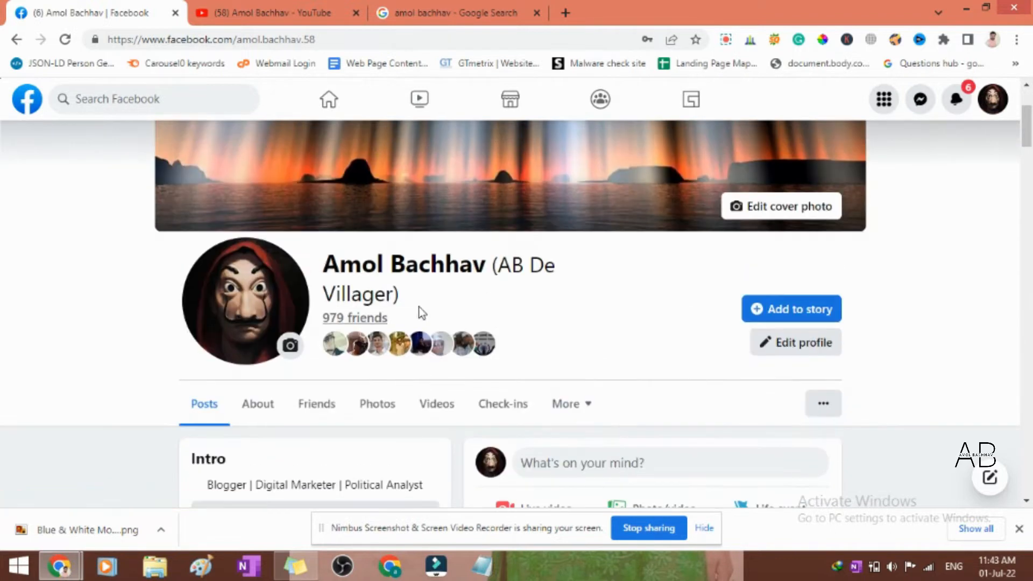
scroll(437, 347, "down", 5)
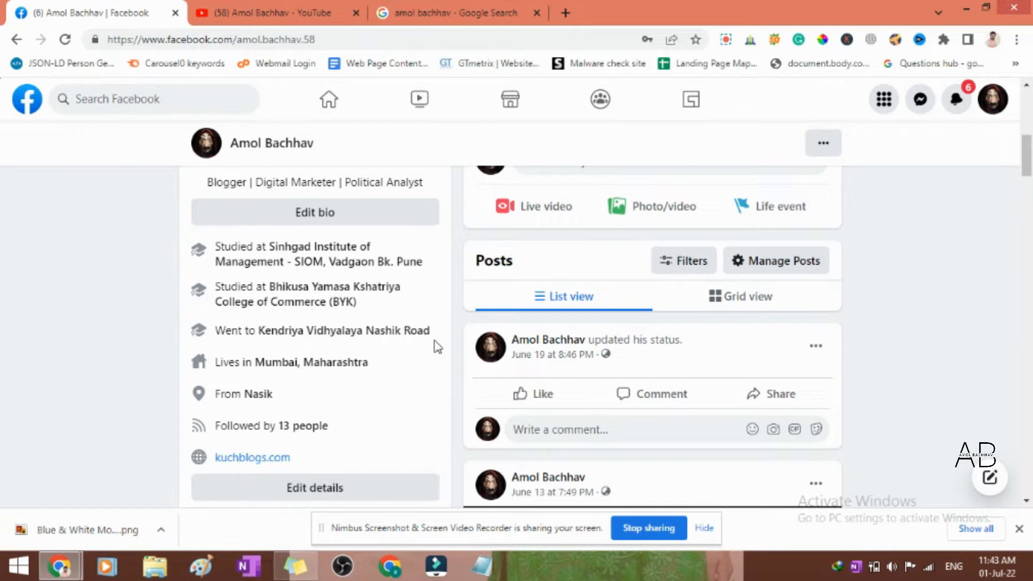
scroll(409, 275, "up", 10)
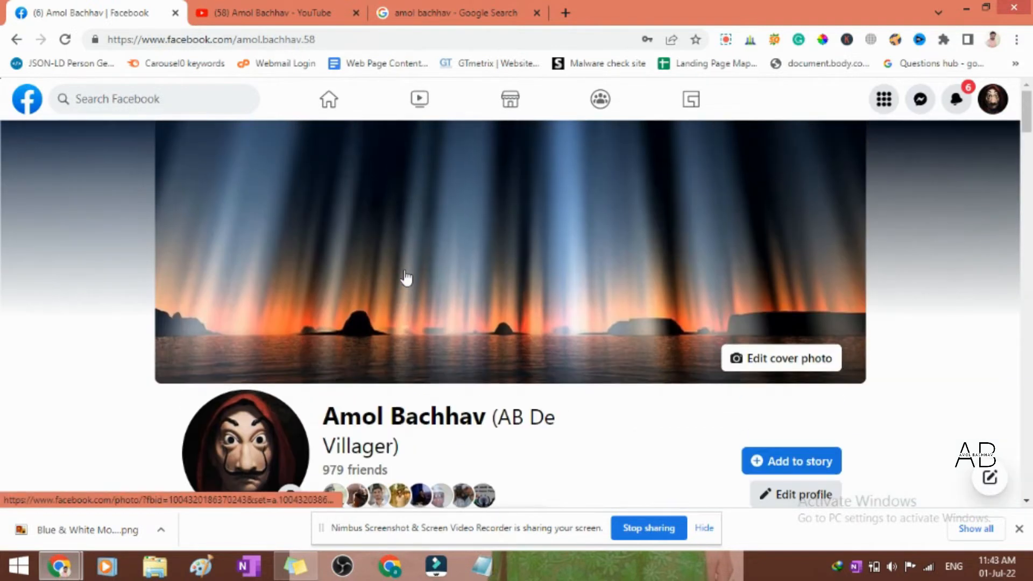
scroll(411, 277, "down", 7)
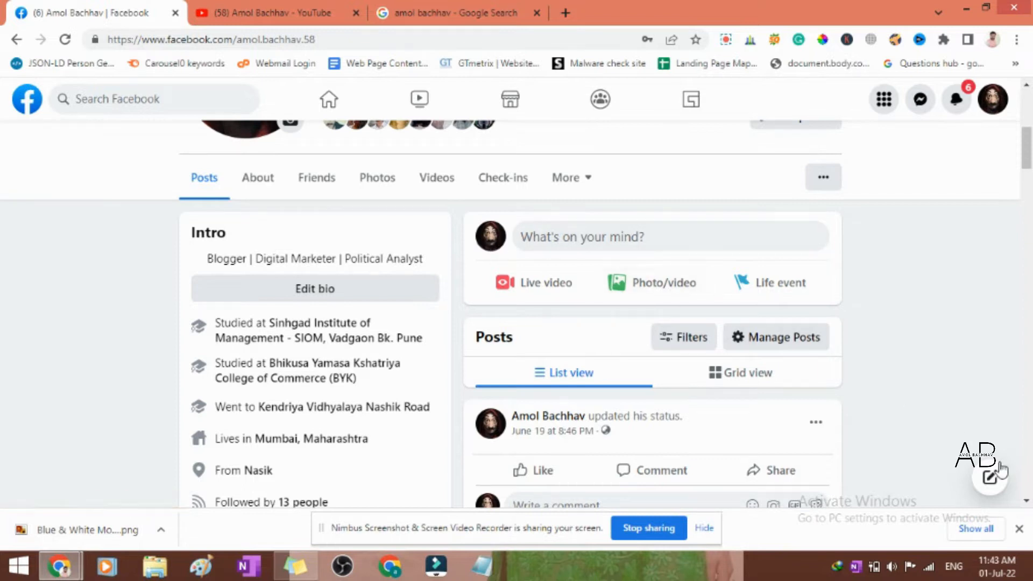
left_click(1018, 530)
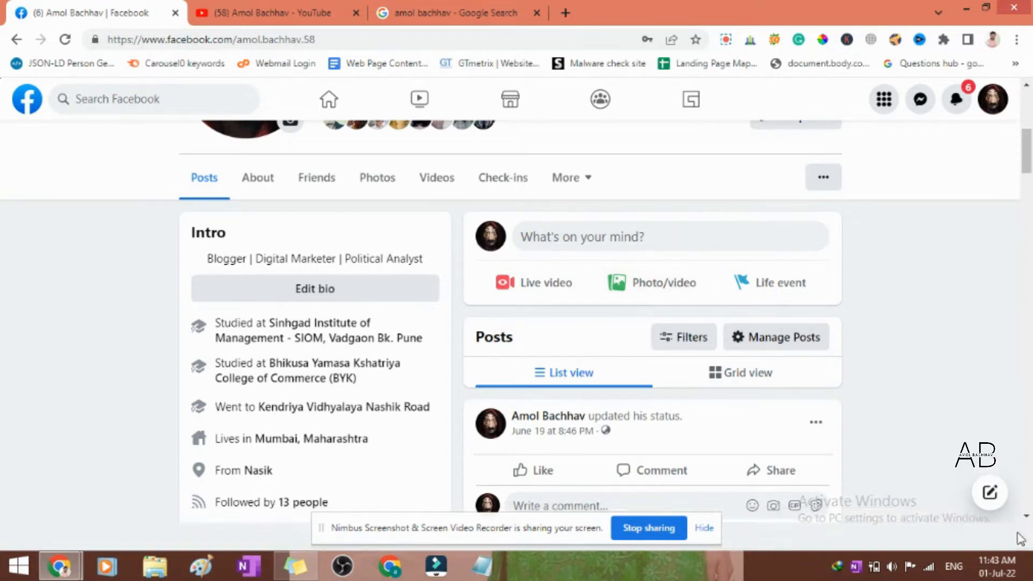
scroll(554, 369, "up", 3)
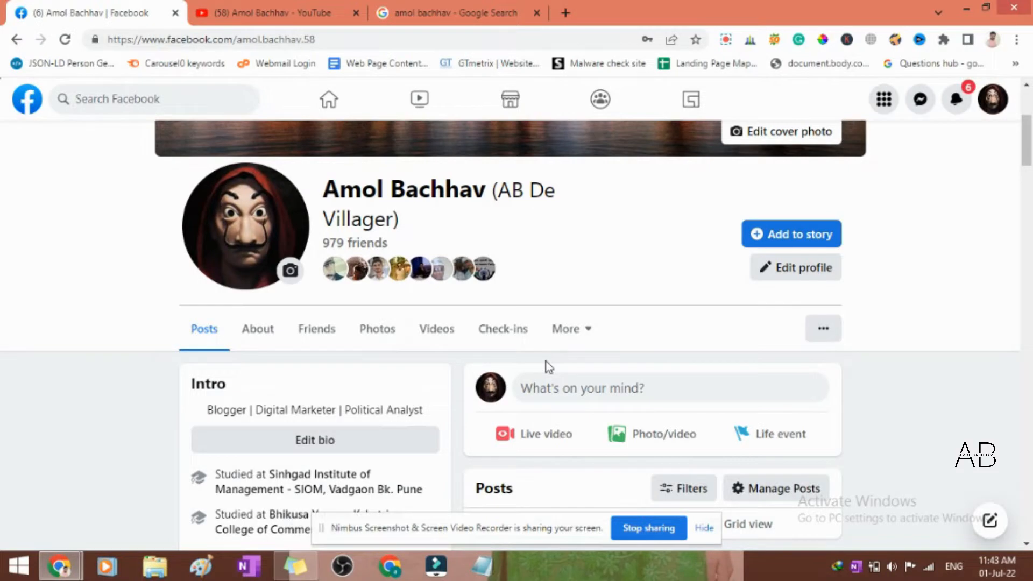
- Open the form for creating a new Facebook Page
left_click(888, 108)
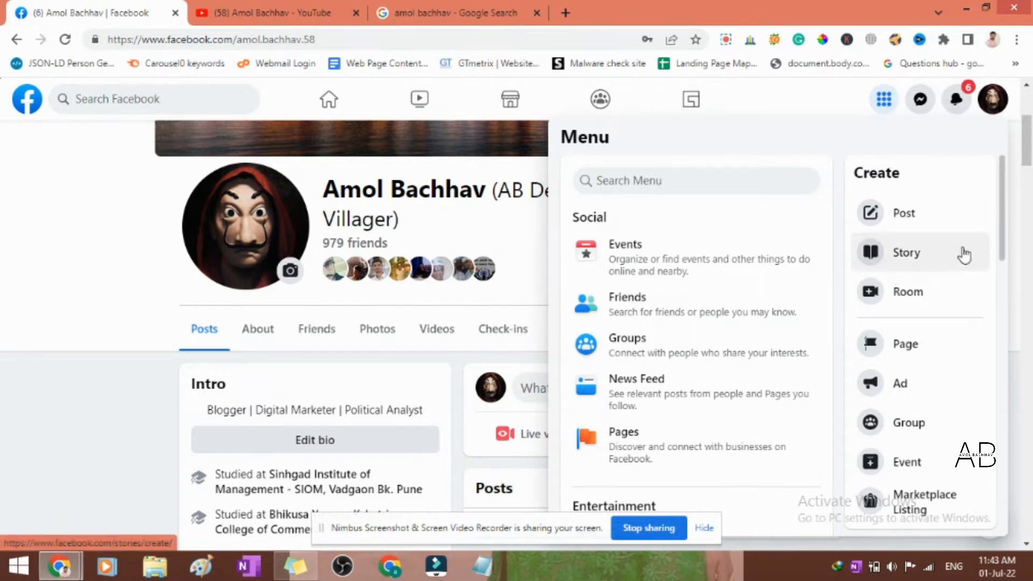
left_click(883, 102)
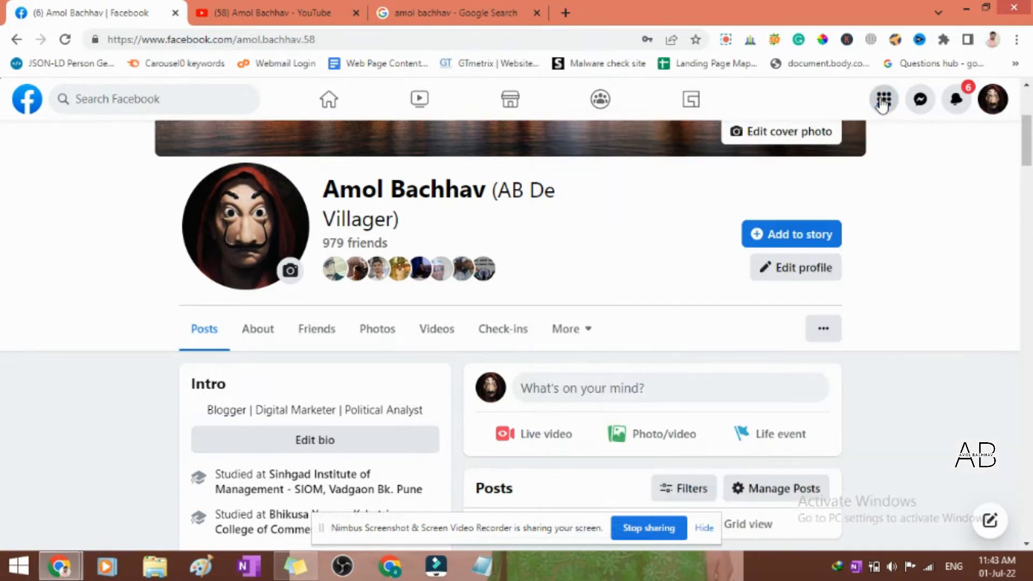
left_click(883, 102)
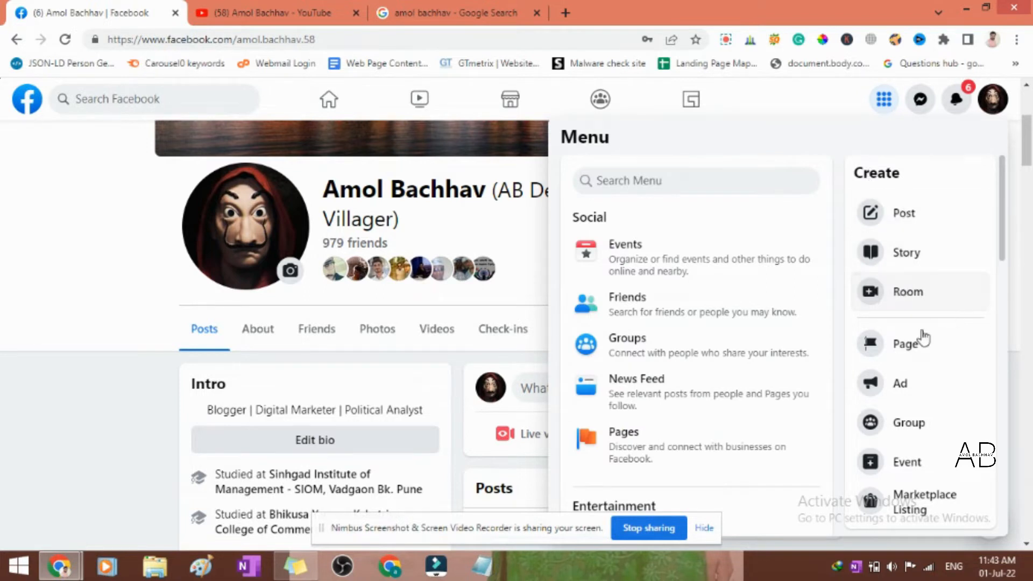
left_click(907, 344)
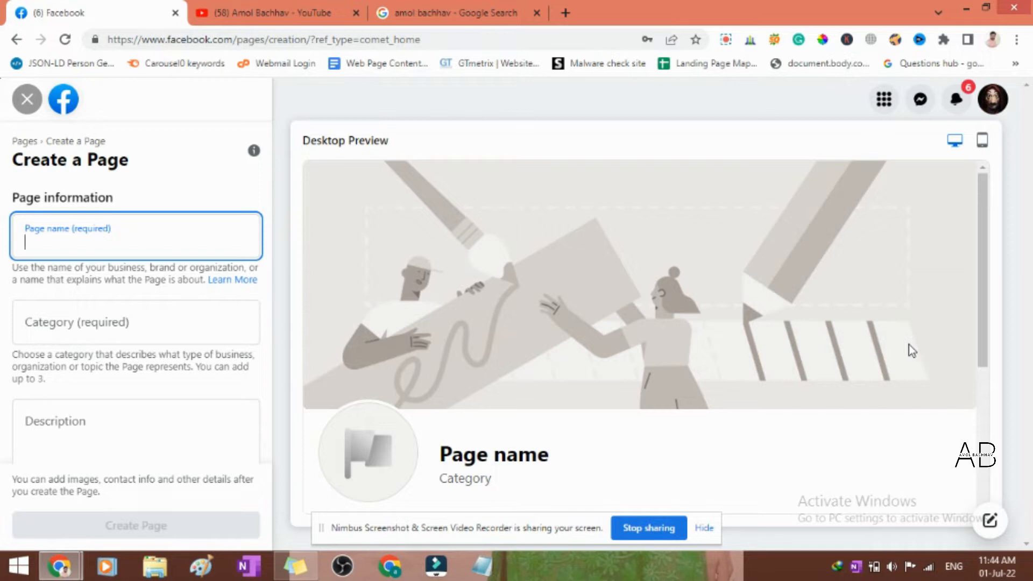
- Enter "The Solar Roofs" as the page name
type("So")
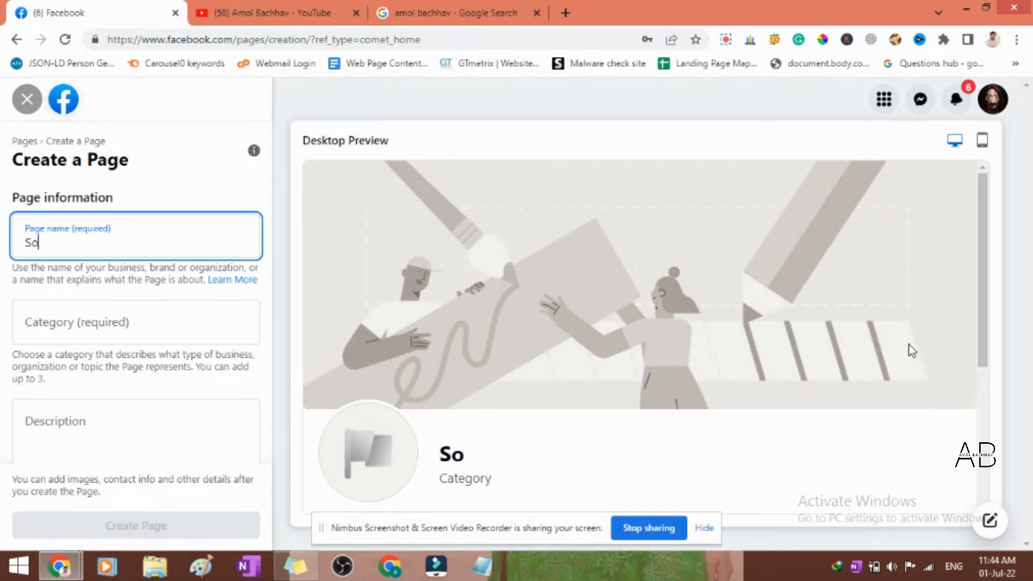
type("lar Roofs")
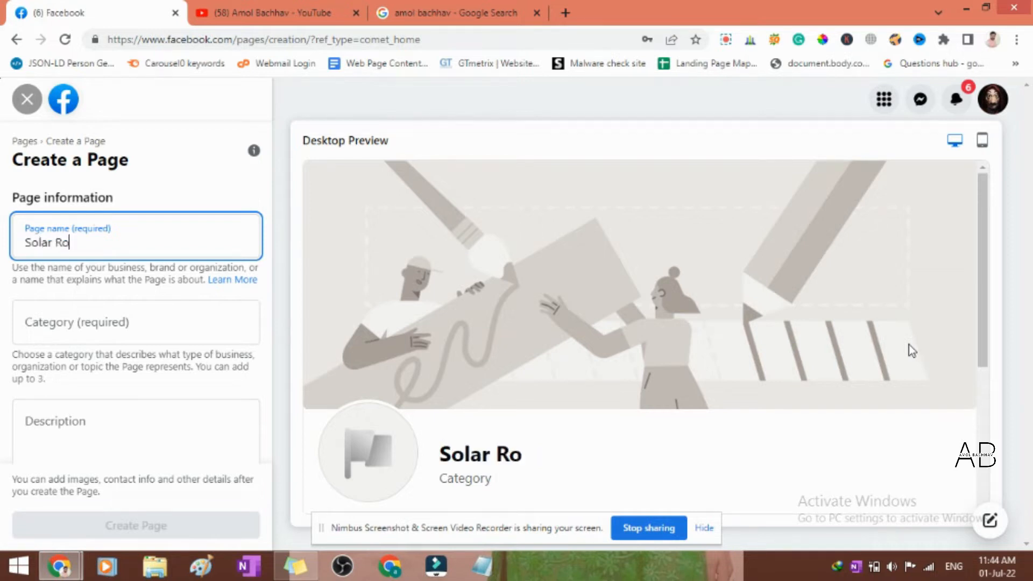
key("Left")
key("Left")
key("Left")
key("Left")
key("Left")
key("Left")
key("Left")
key("Left")
key("Left")
key("Left")
key("Left")
type("The")
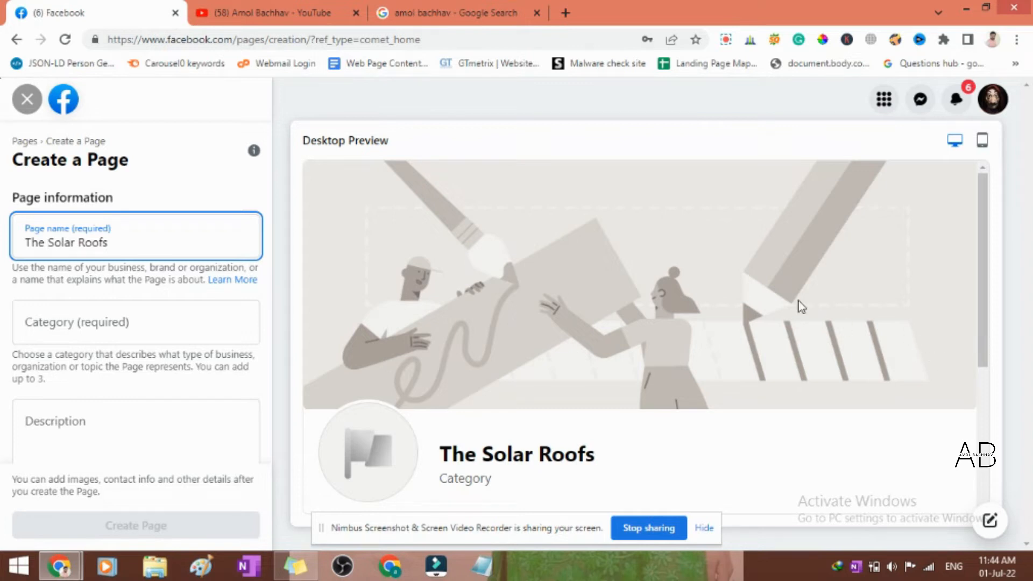
double_click(144, 244)
left_click(145, 244)
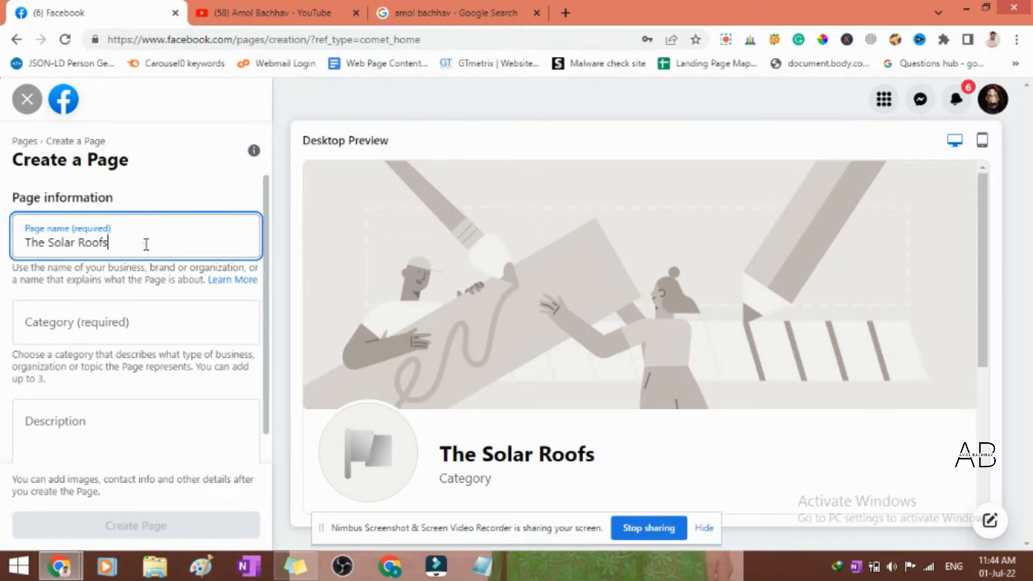
- Look up "solar" categories and assign Solar Energy Service as the page's category
left_click(121, 321)
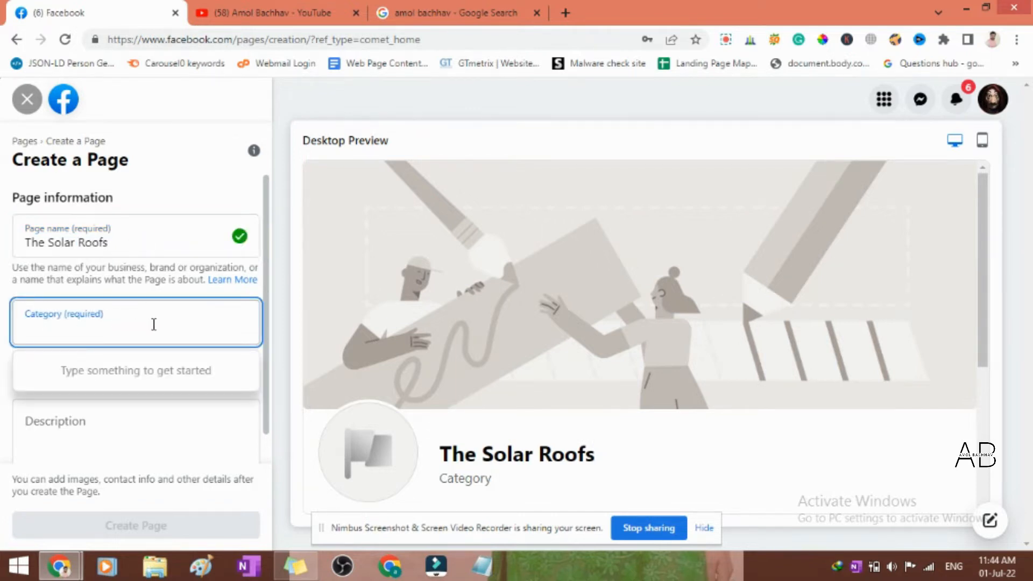
scroll(162, 328, "down", 1)
type("solar")
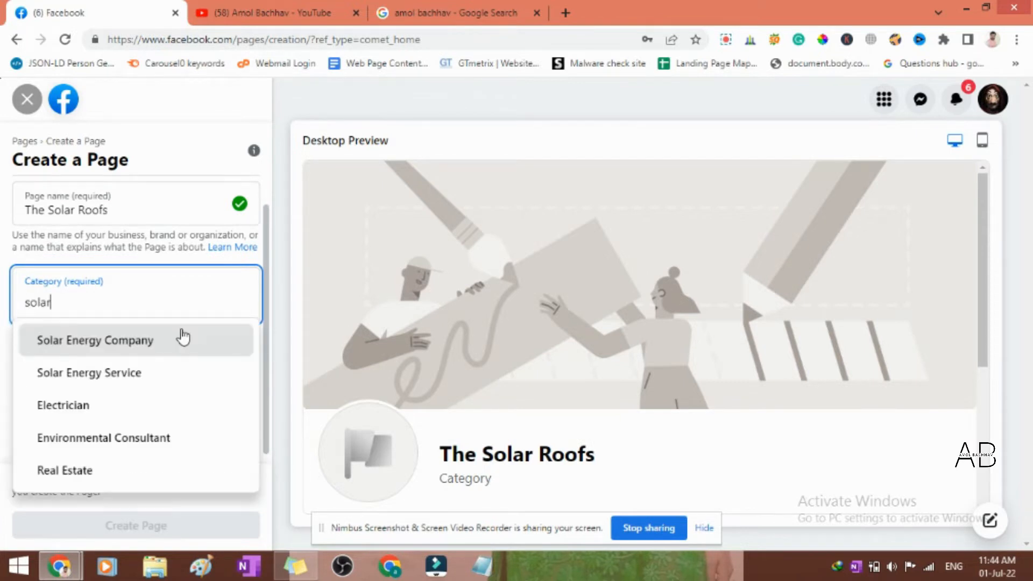
left_click(149, 376)
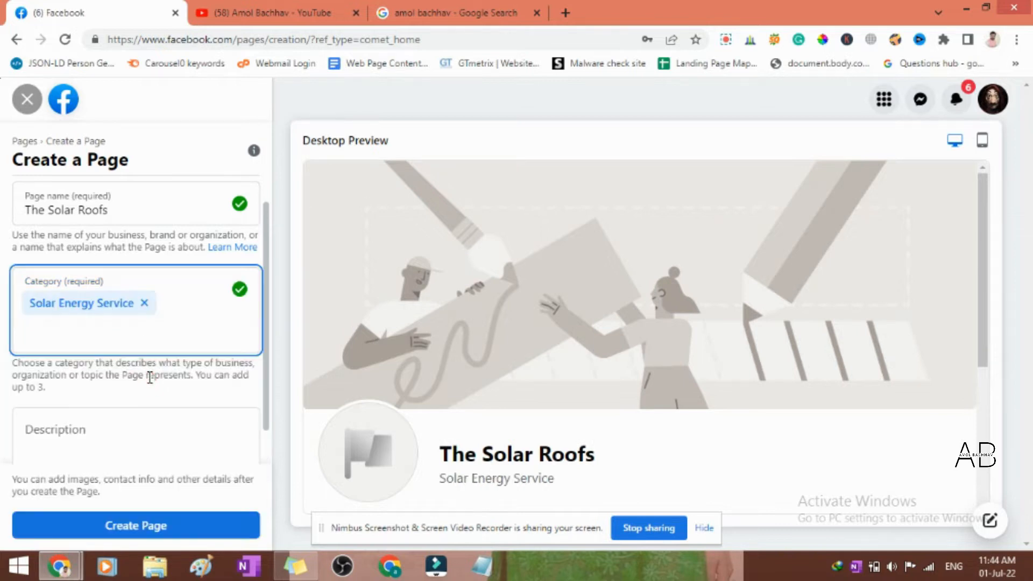
- Fill in the page description with "Solar energy services and solar products reviews available in the United States."
left_click(135, 429)
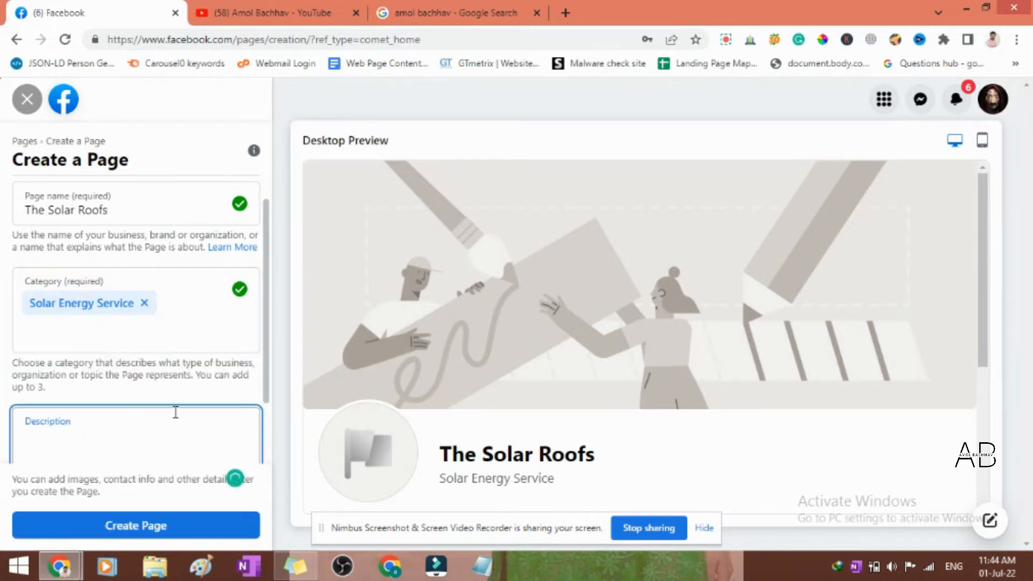
scroll(166, 420, "down", 2)
type("Sola")
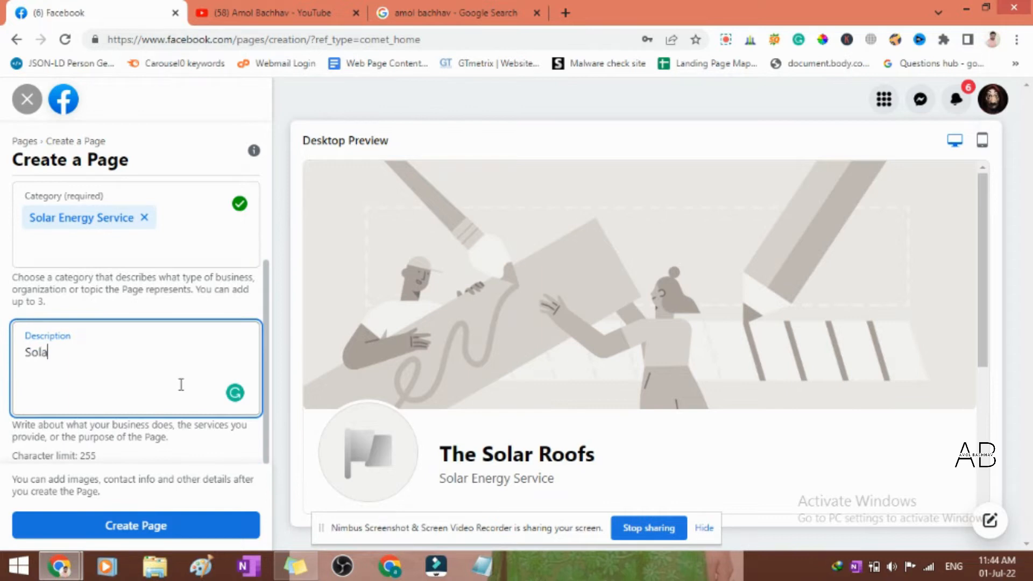
type("r energy services and ")
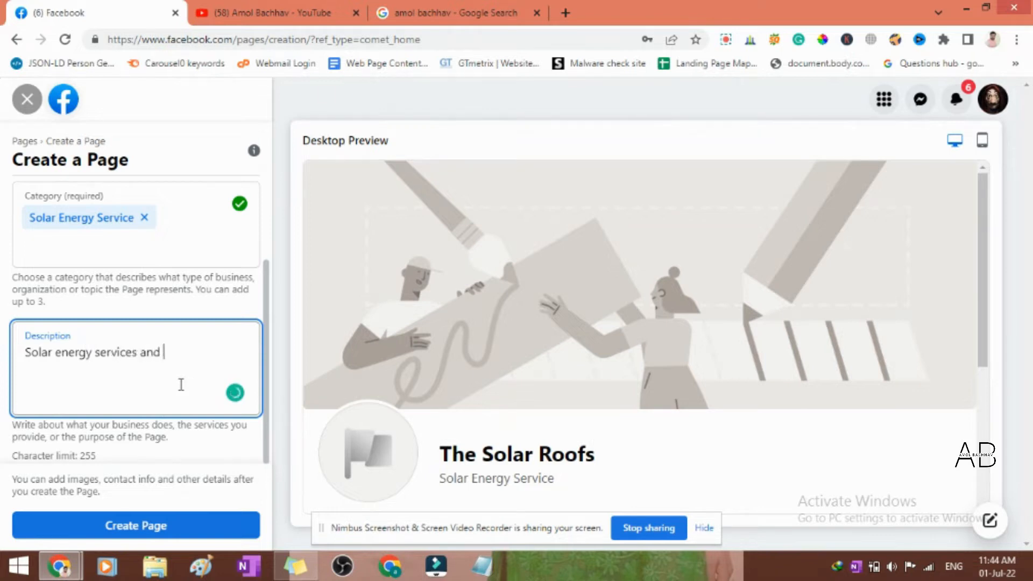
type("solar products re")
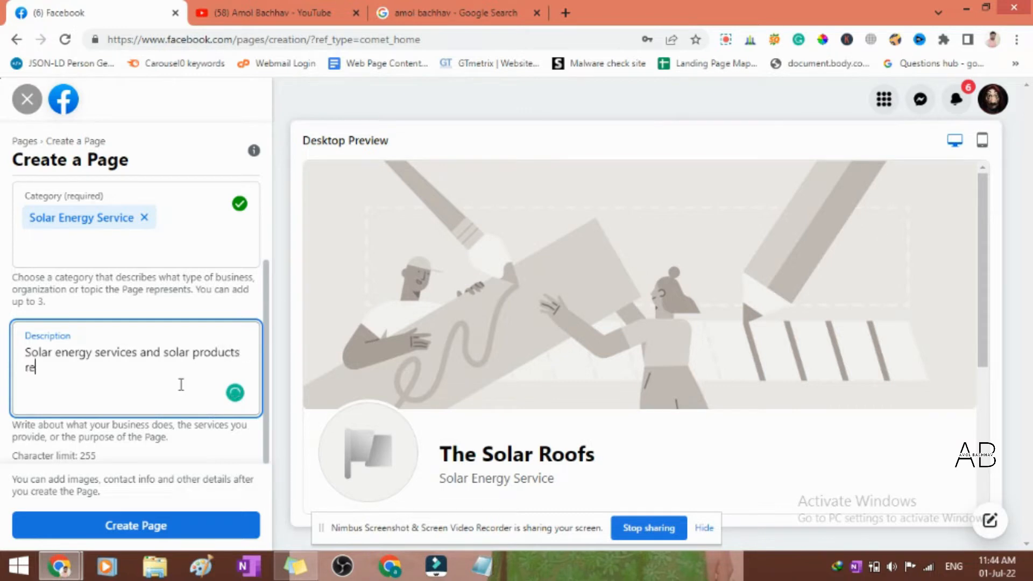
type("views available in the ")
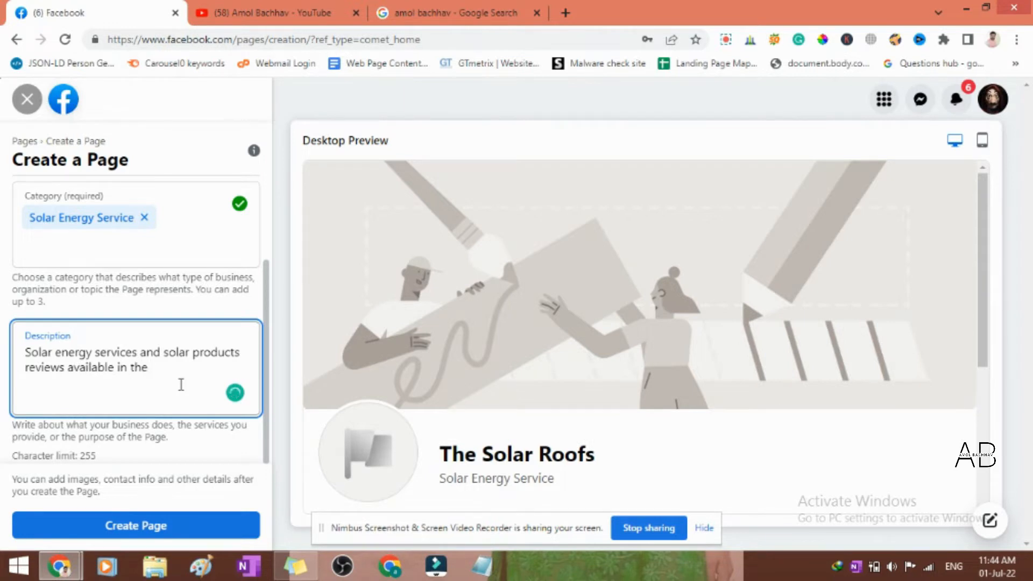
type("United St")
type("ates.")
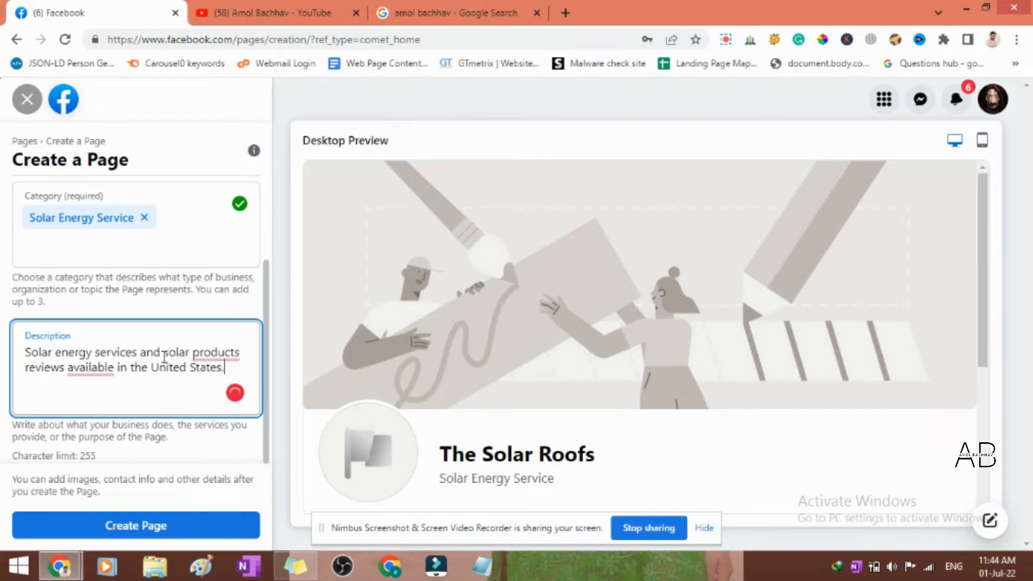
- Accept the Grammarly corrections "are available" and "product" in the description, and create the page
mouse_move(90, 369)
left_click(100, 398)
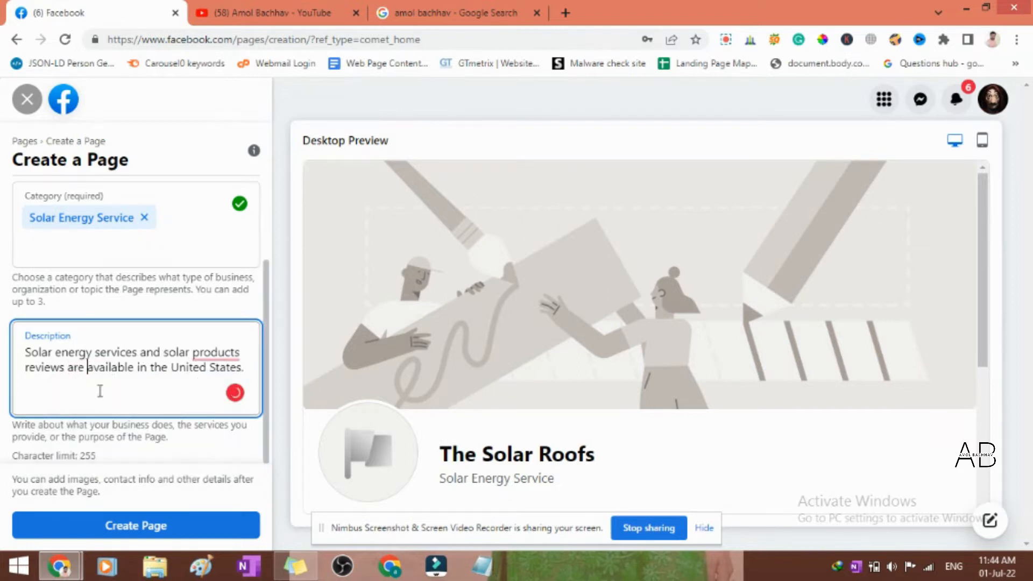
mouse_move(215, 354)
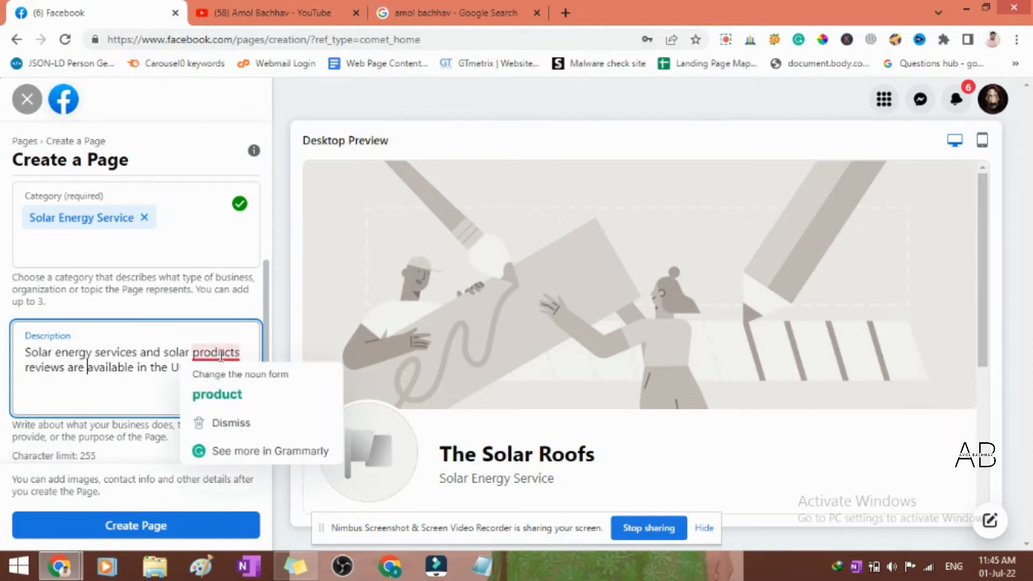
left_click(204, 394)
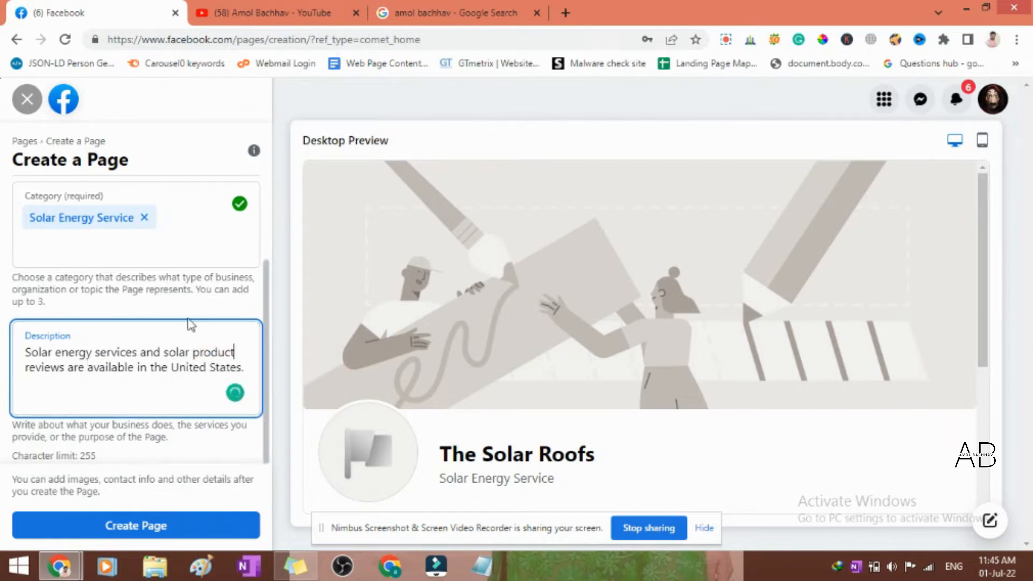
left_click(143, 526)
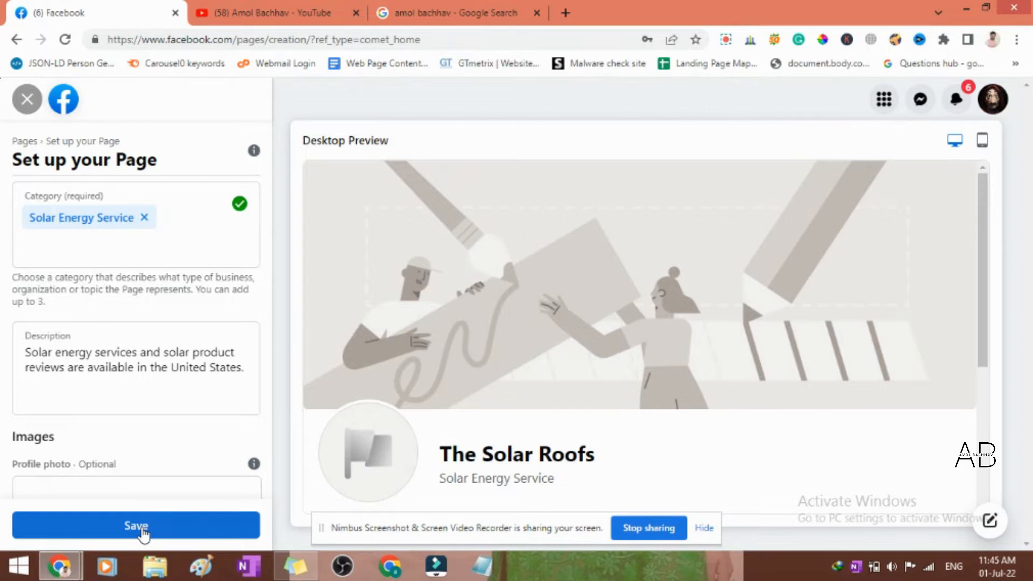
- Add the Solar Roofs logo image from the Desktop folder as the page's profile picture and save the page setup
scroll(120, 399, "down", 3)
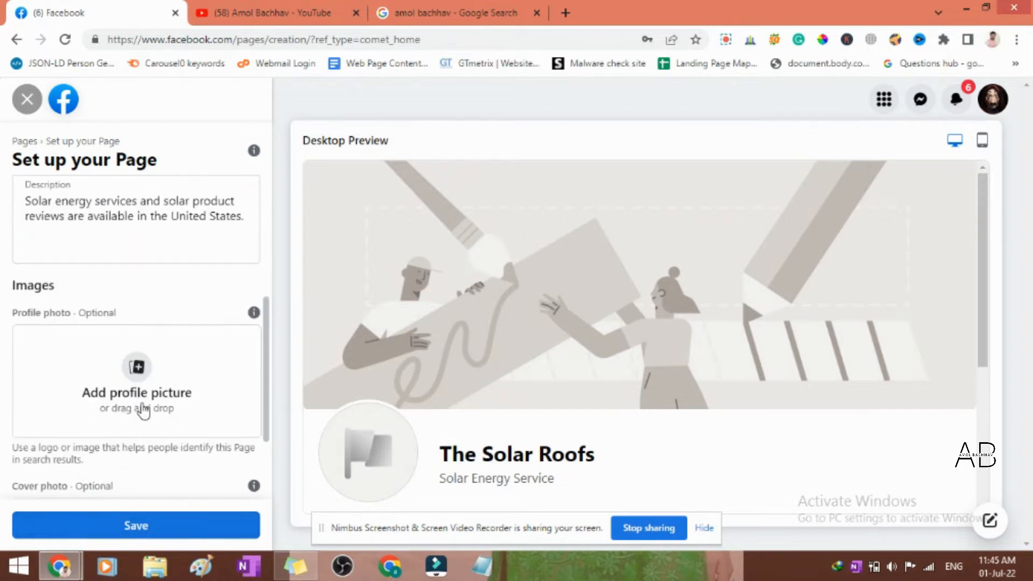
left_click(144, 374)
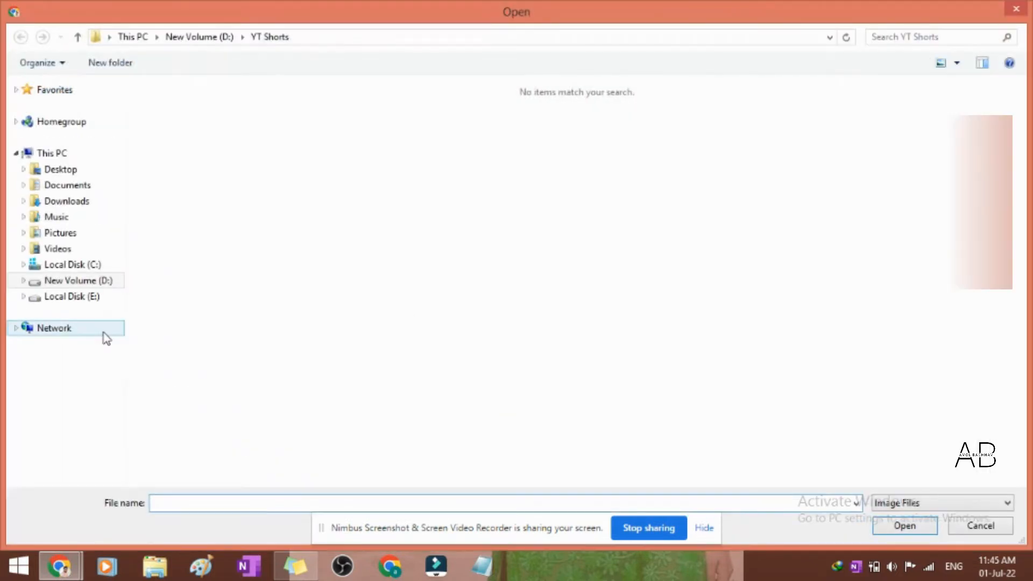
left_click(90, 171)
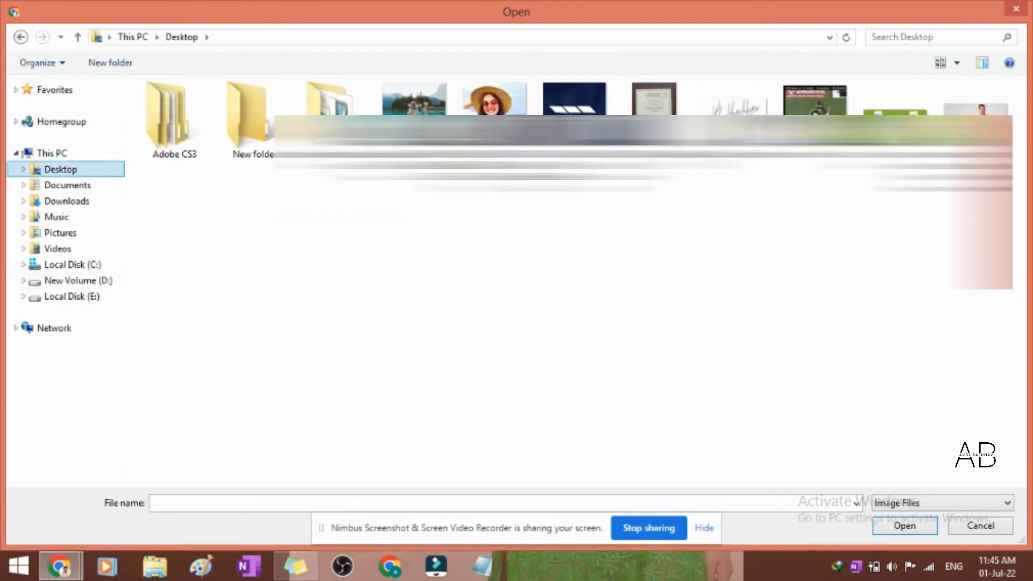
left_click(569, 291)
left_click(905, 525)
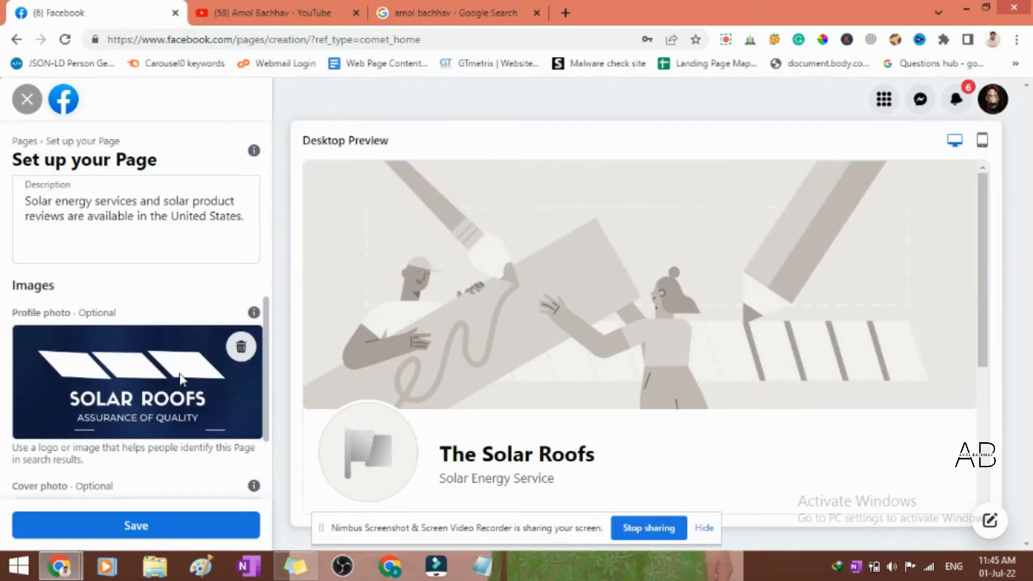
scroll(178, 371, "down", 3)
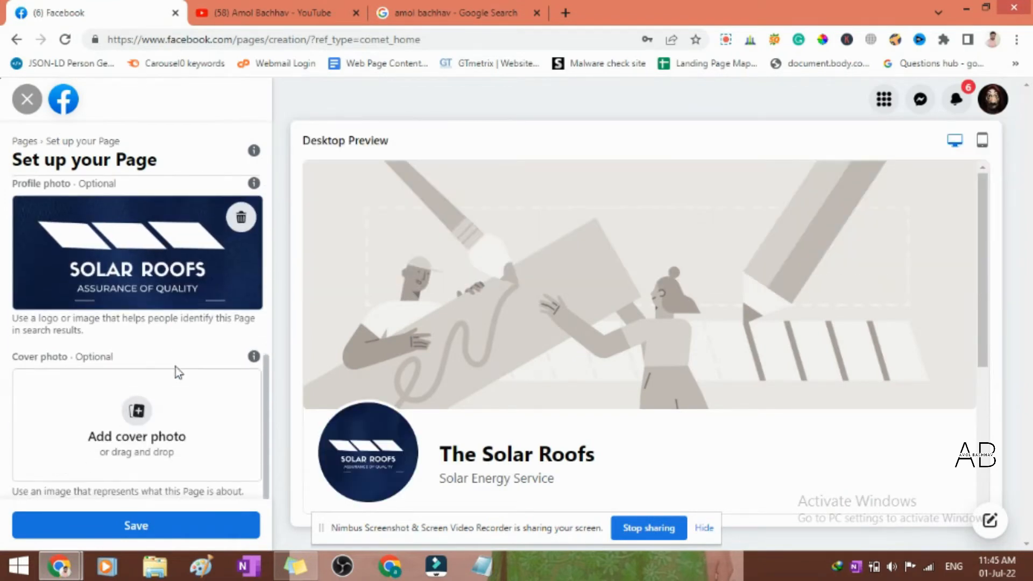
left_click(156, 529)
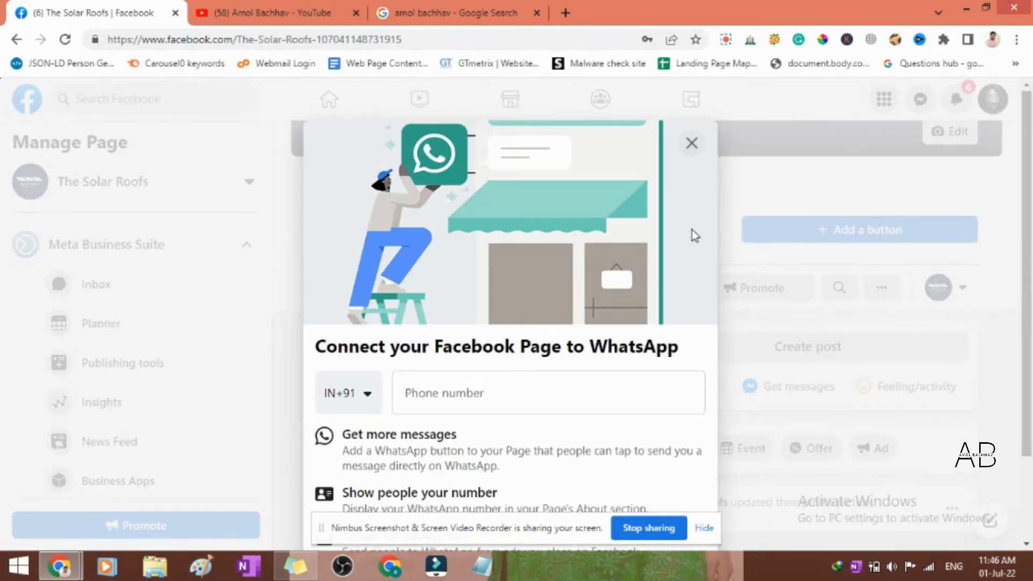
- Dismiss the offer to connect the page to WhatsApp and confirm leaving without entering a phone number
scroll(638, 403, "down", 2)
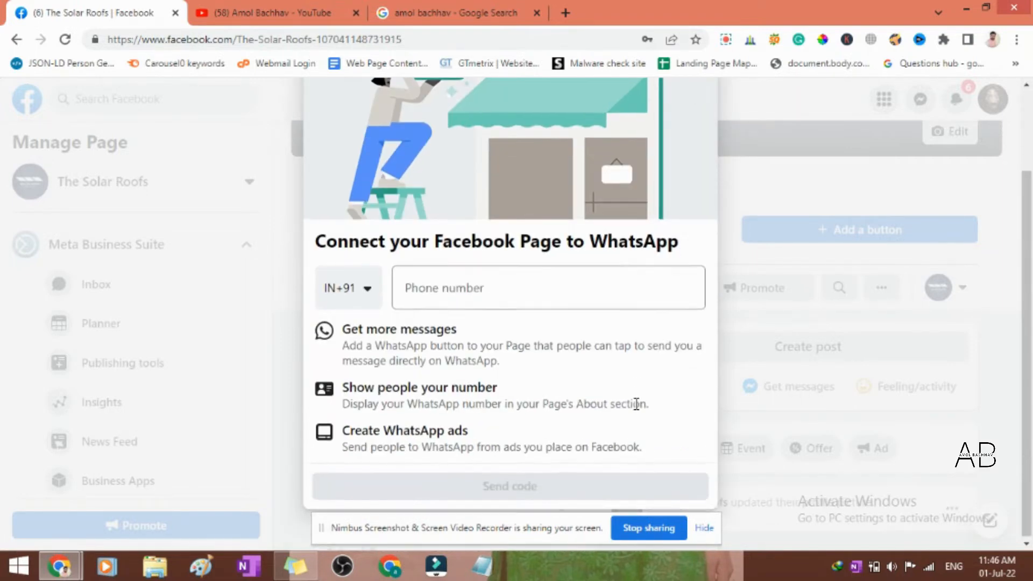
scroll(624, 394, "up", 2)
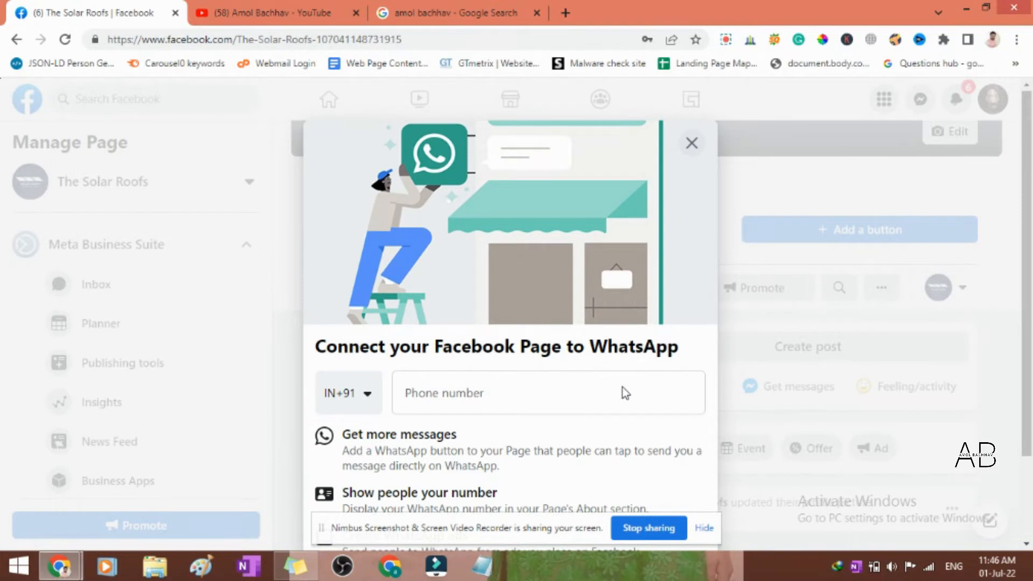
left_click(691, 146)
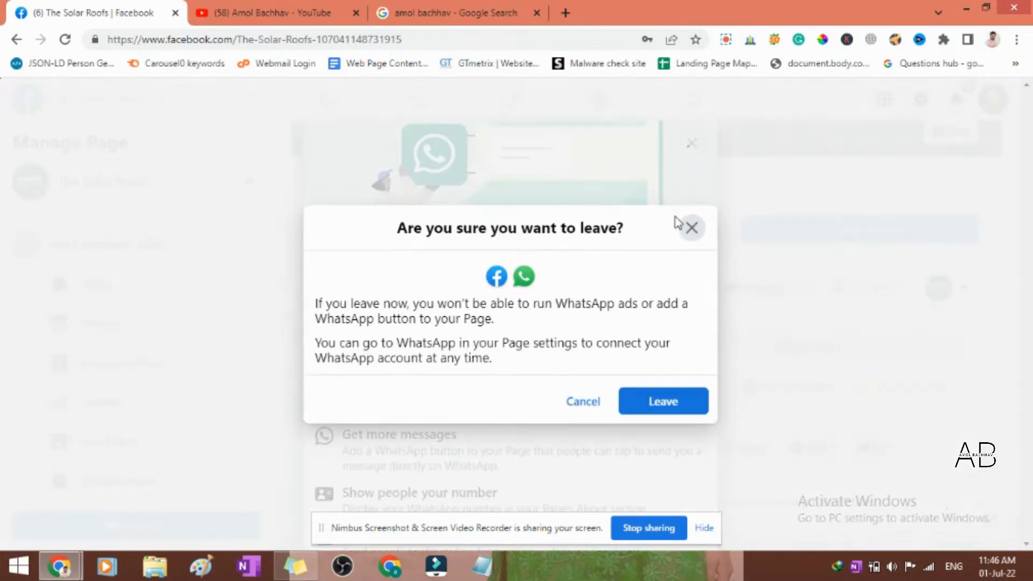
left_click(662, 402)
- Look through the new page's setup checklist, friend invitations, page tips, business tools and profile picture post
scroll(838, 327, "down", 15)
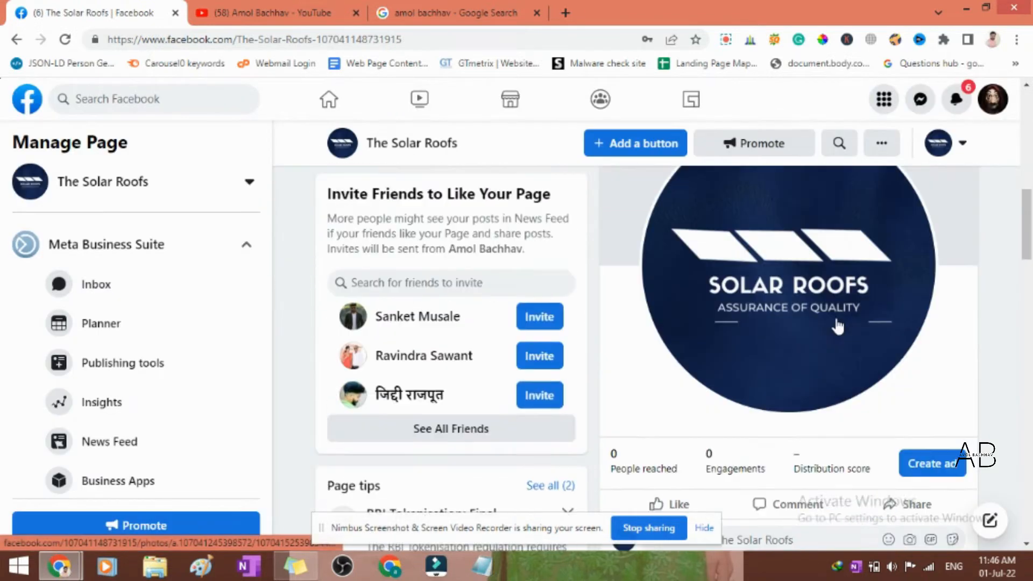
scroll(838, 326, "down", 3)
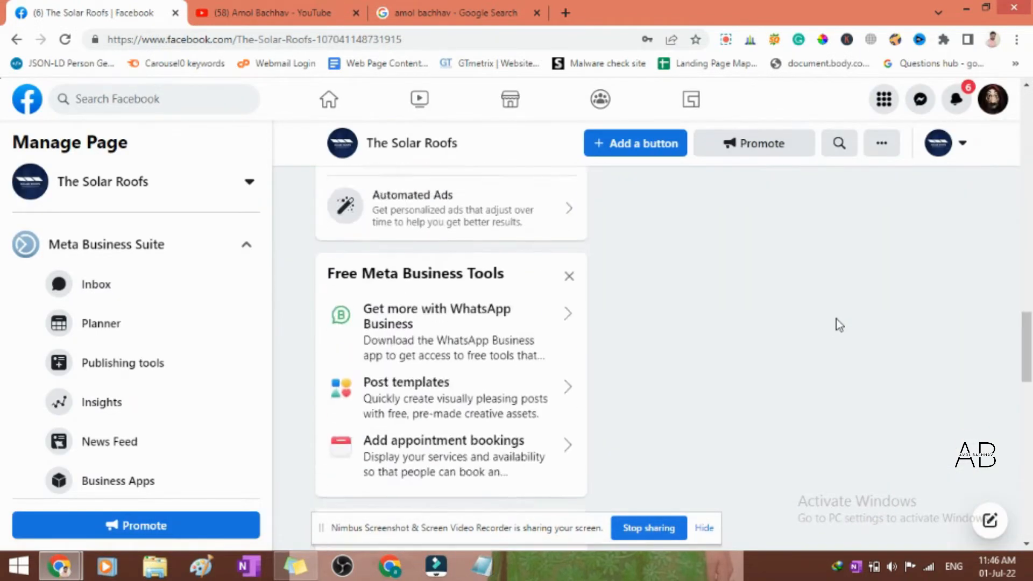
scroll(838, 325, "up", 20)
scroll(836, 319, "down", 6)
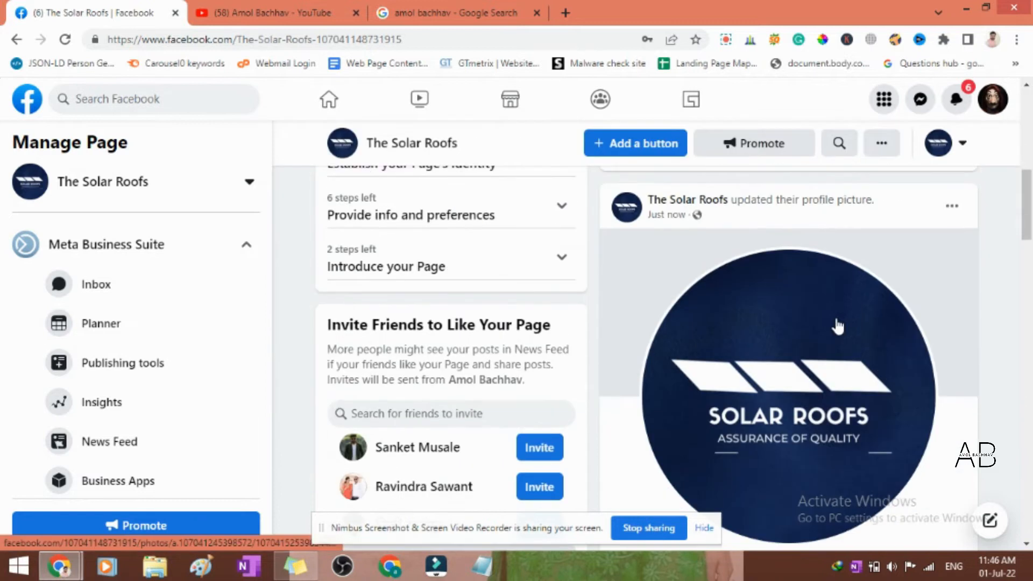
scroll(836, 326, "down", 3)
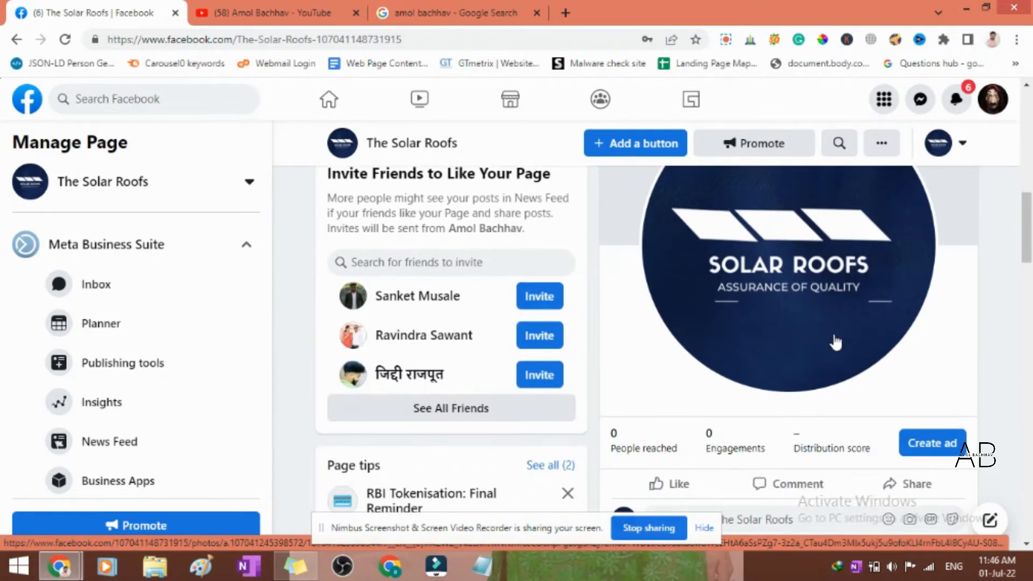
scroll(829, 355, "up", 6)
scroll(817, 368, "down", 5)
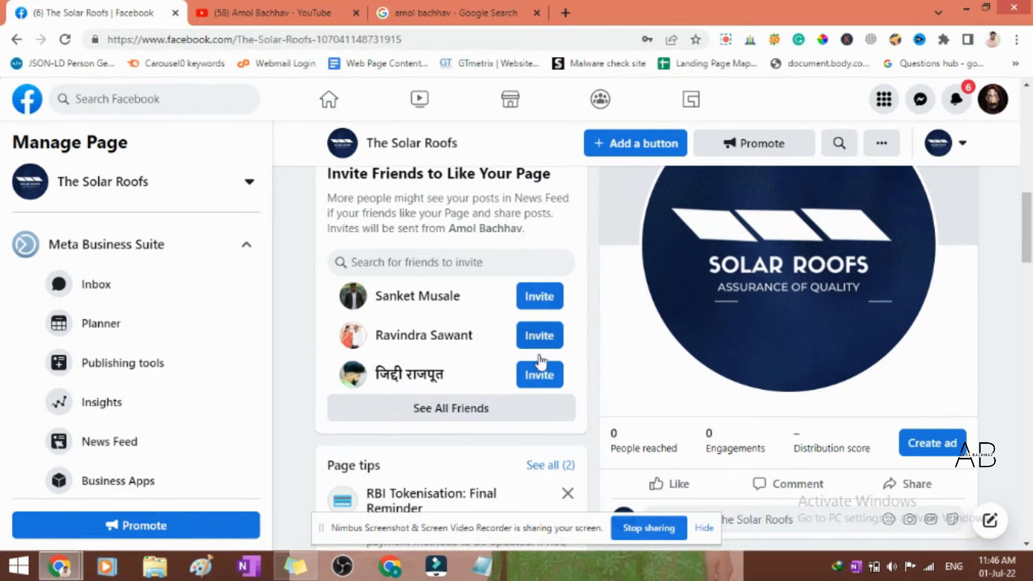
scroll(438, 341, "up", 10)
scroll(438, 341, "down", 10)
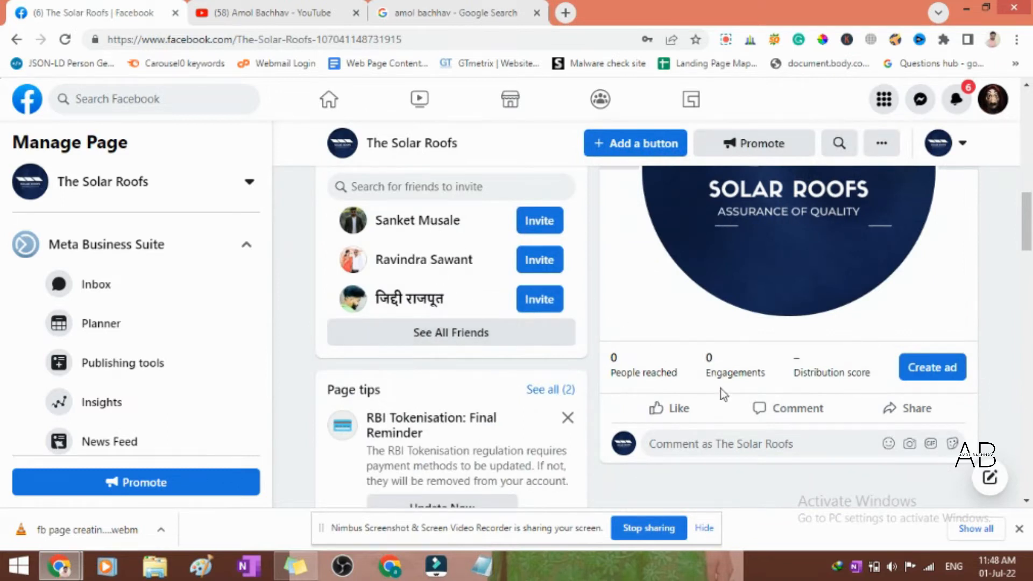
scroll(721, 389, "up", 1)
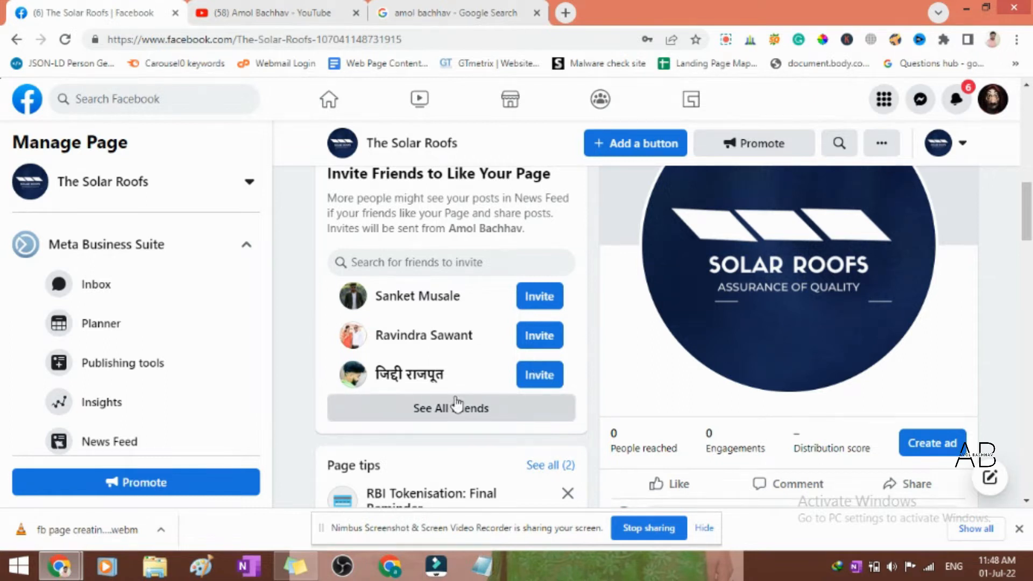
scroll(457, 404, "up", 5)
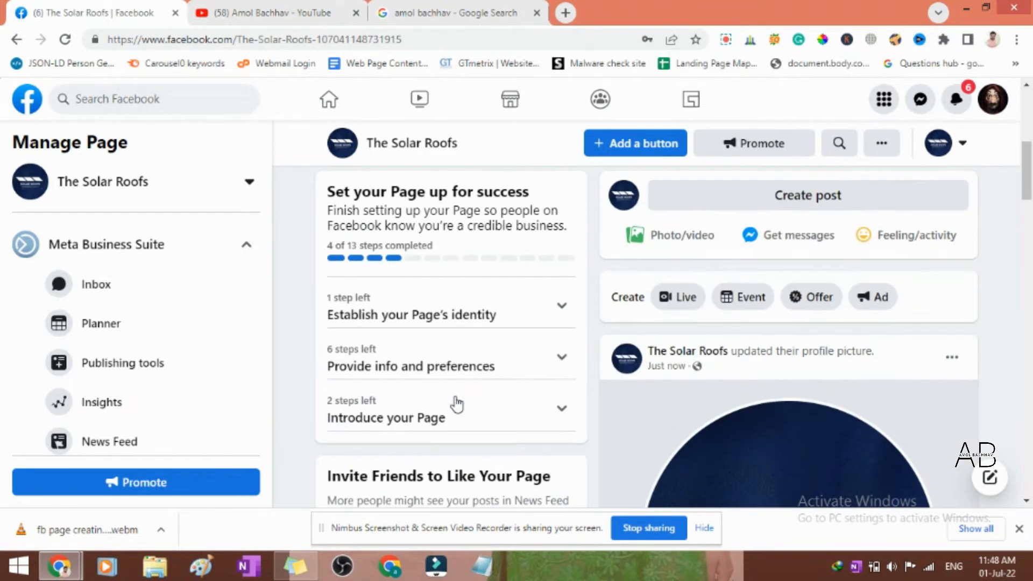
scroll(456, 405, "up", 4)
scroll(456, 404, "down", 10)
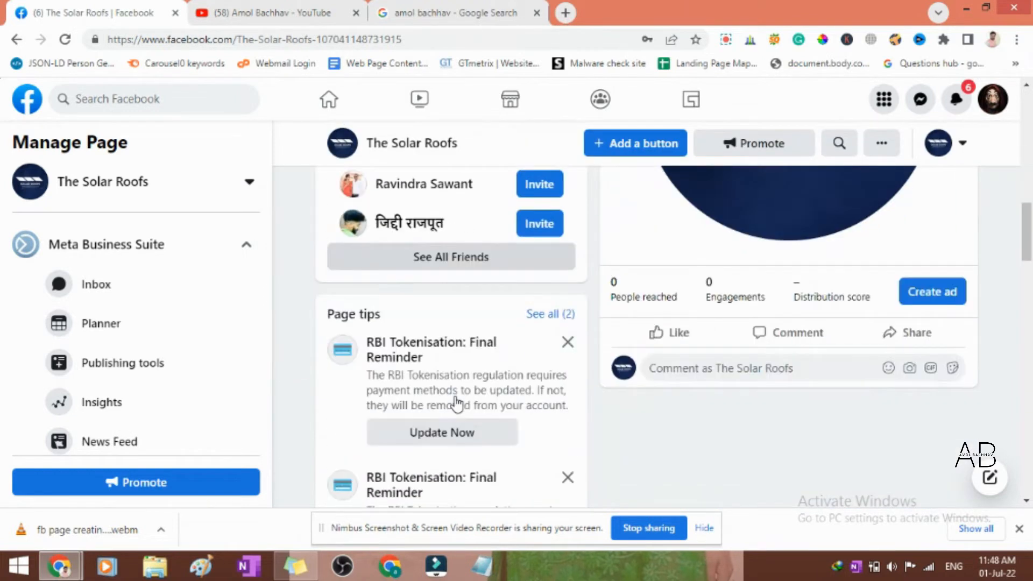
scroll(456, 405, "up", 4)
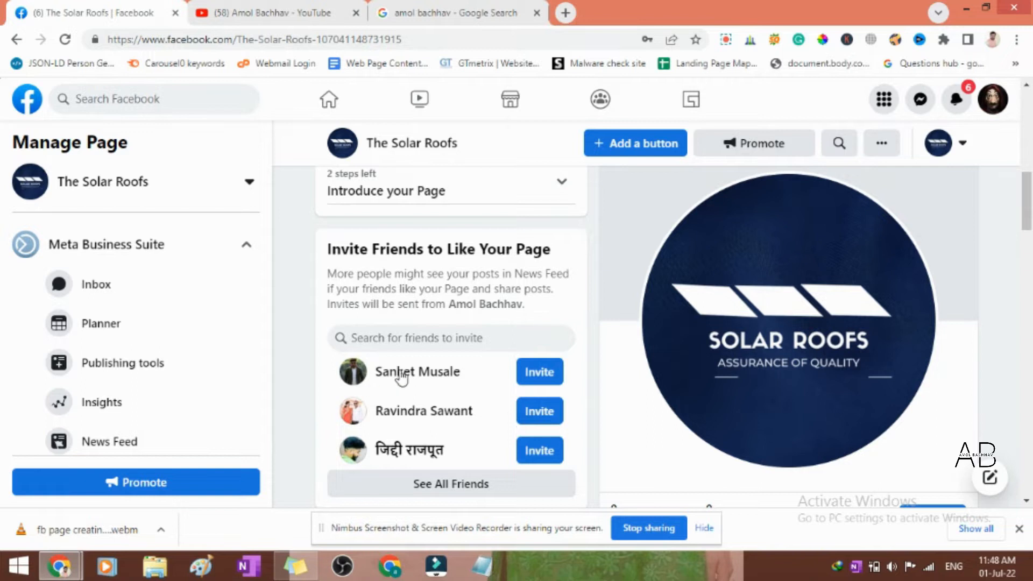
scroll(732, 382, "up", 4)
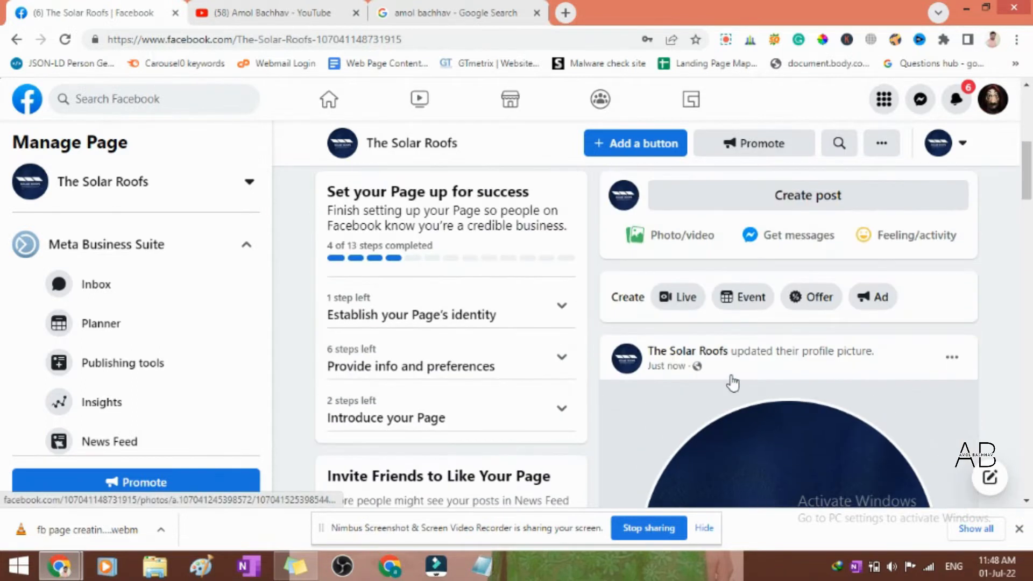
scroll(732, 383, "down", 10)
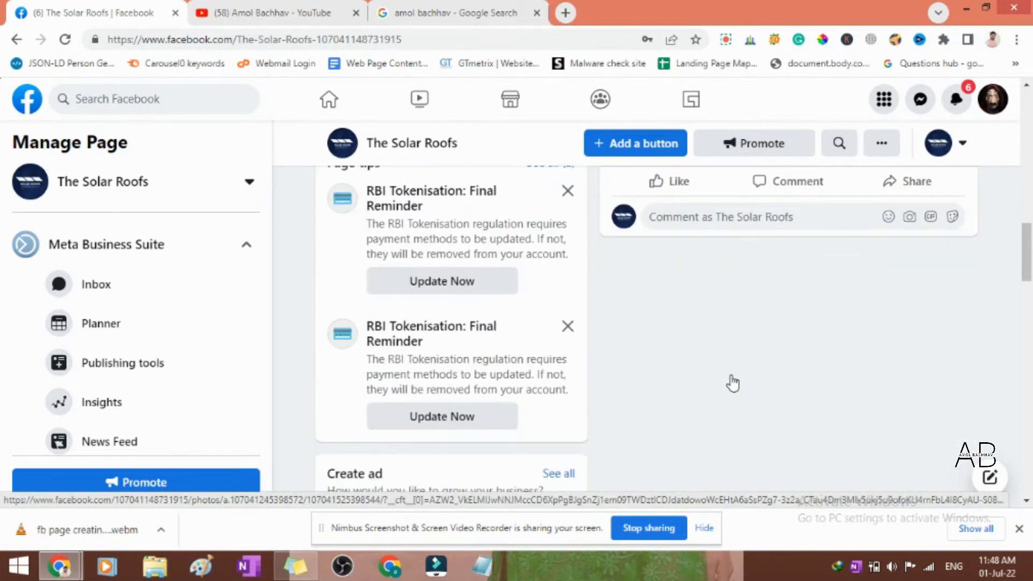
scroll(733, 383, "down", 5)
scroll(732, 383, "down", 5)
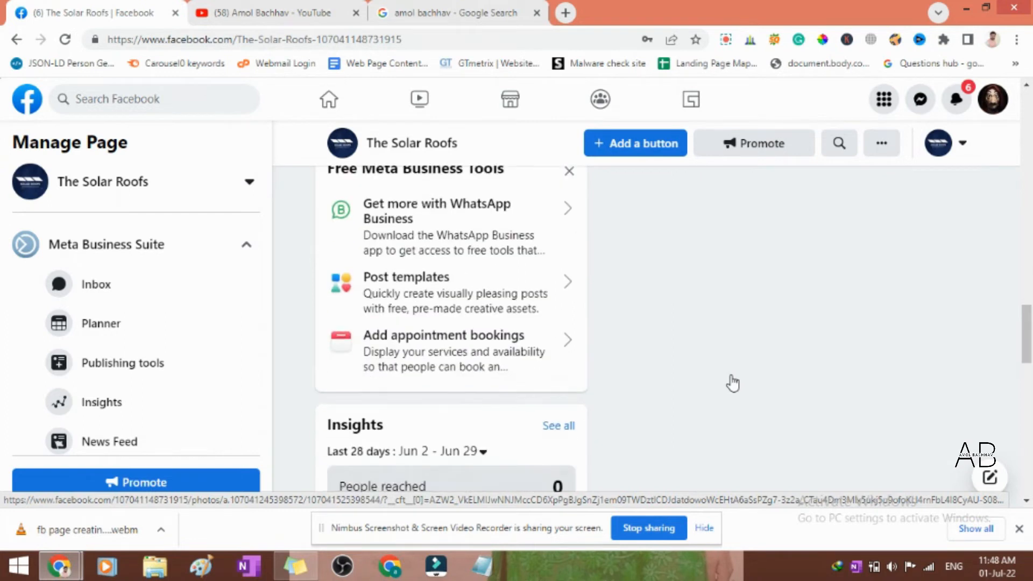
scroll(733, 383, "up", 20)
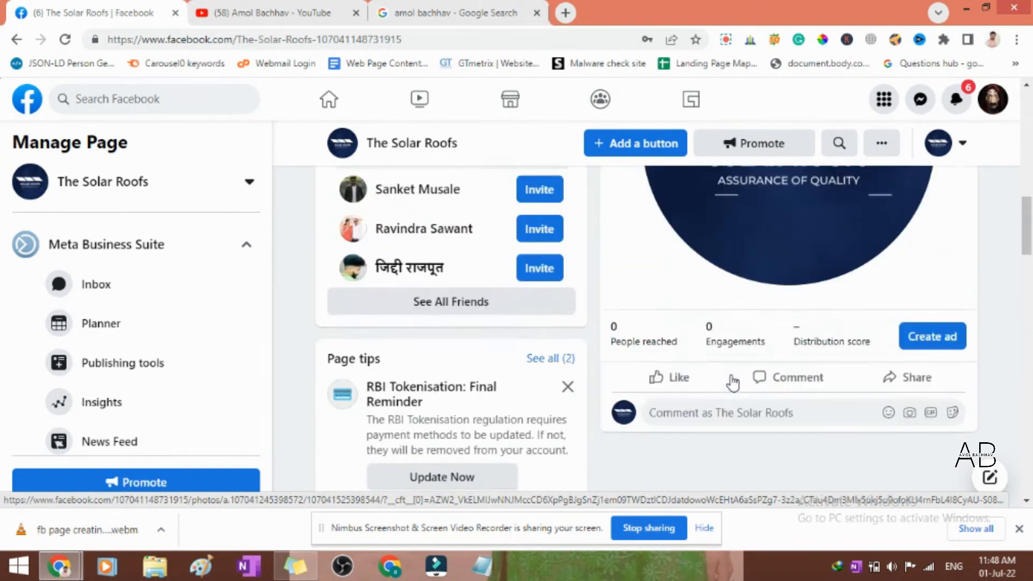
scroll(733, 383, "down", 11)
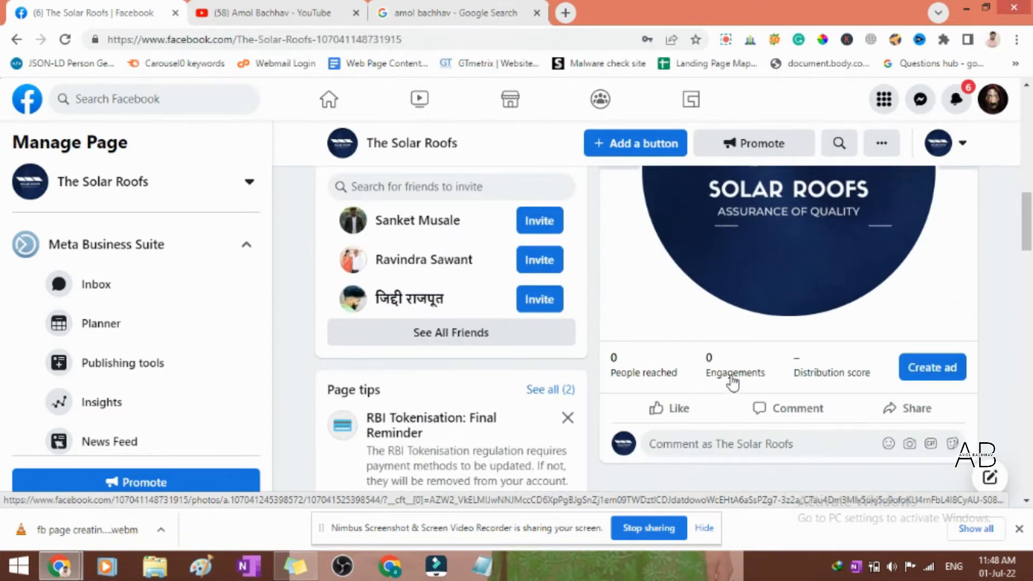
scroll(733, 383, "up", 11)
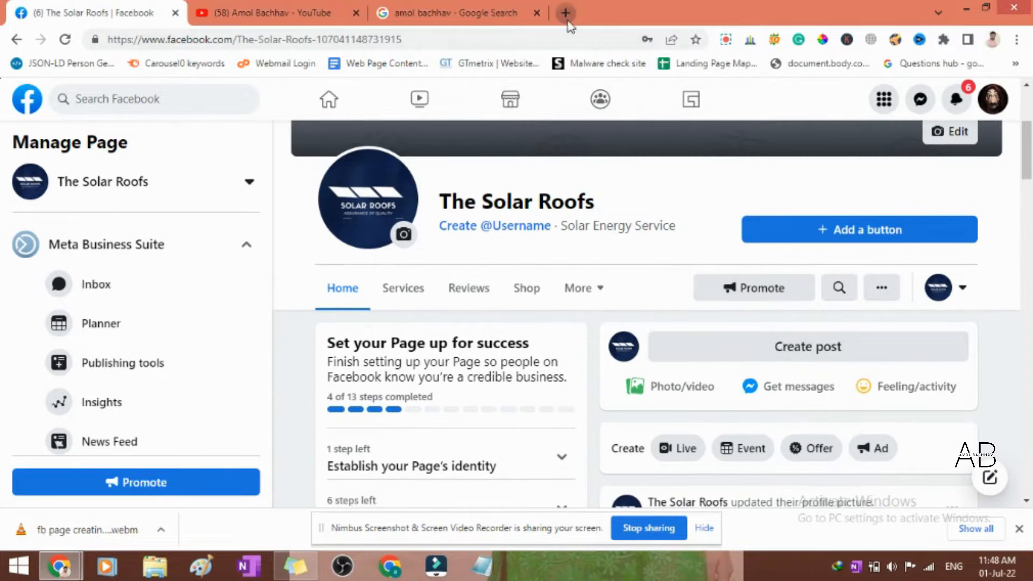
- Search Google for "solar energy" in a new browser tab and switch to the image results
left_click(565, 13)
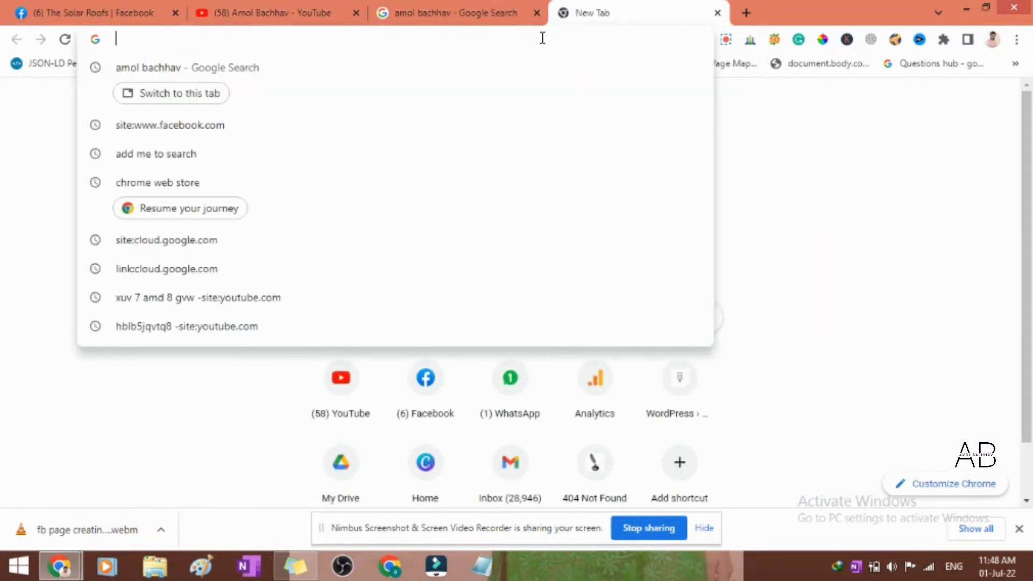
type("solar")
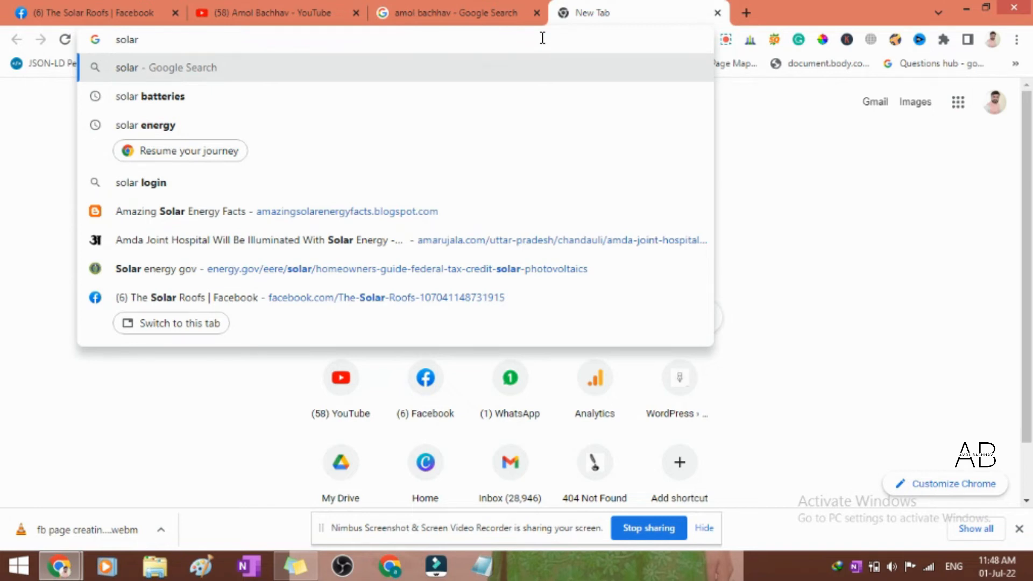
key("Down")
key("Down")
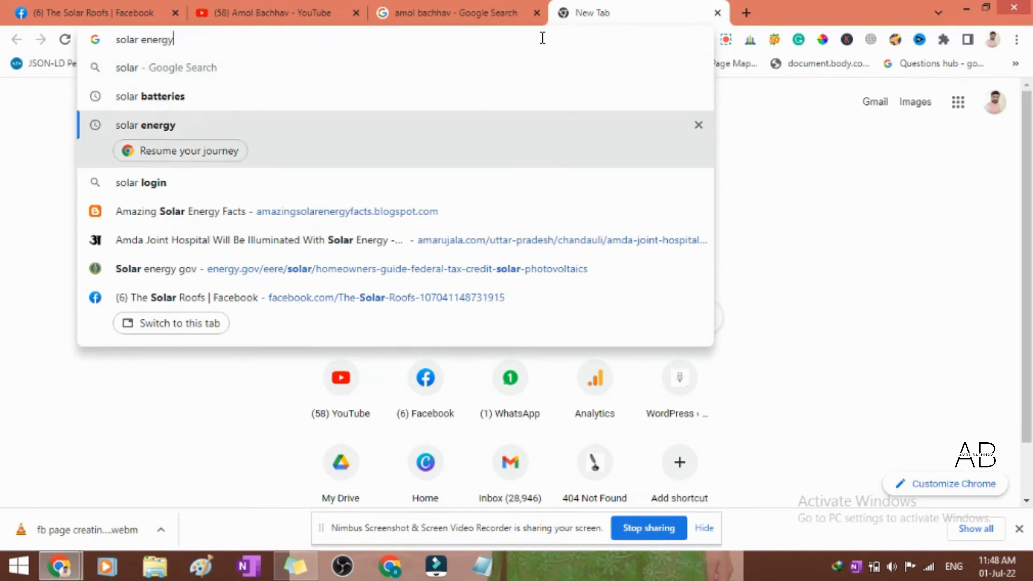
key("Return")
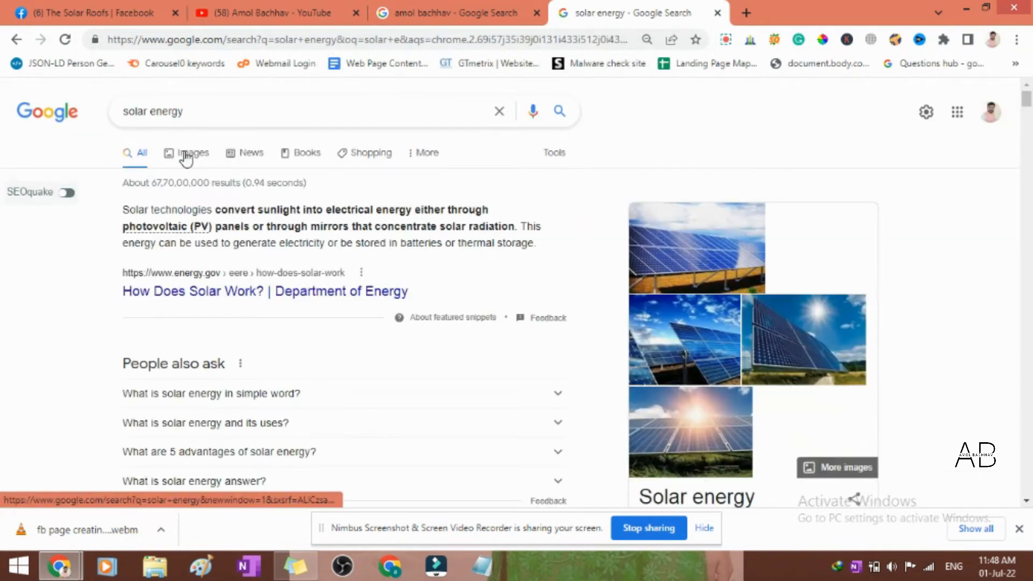
scroll(300, 218, "down", 10)
scroll(302, 211, "up", 12)
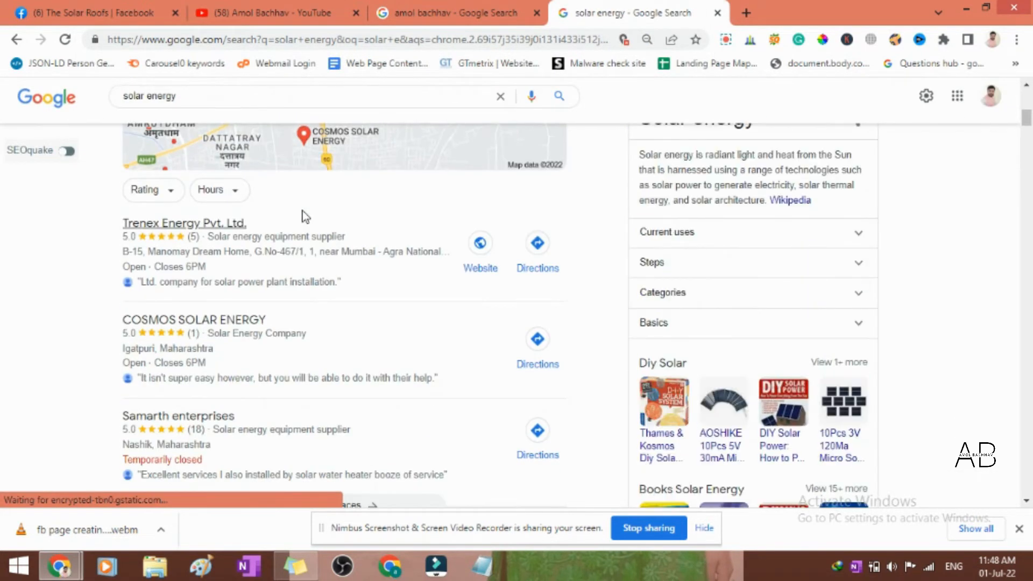
left_click(193, 156)
- Preview the MIT Energy Initiative solar panel image, open its source article on the future of solar energy and skim the text
scroll(391, 267, "down", 3)
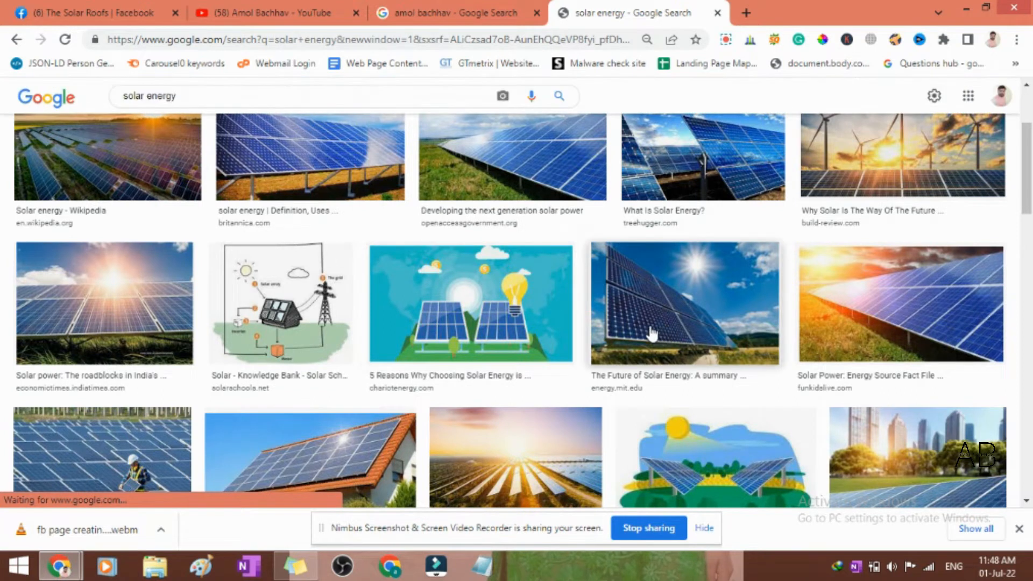
left_click(701, 314)
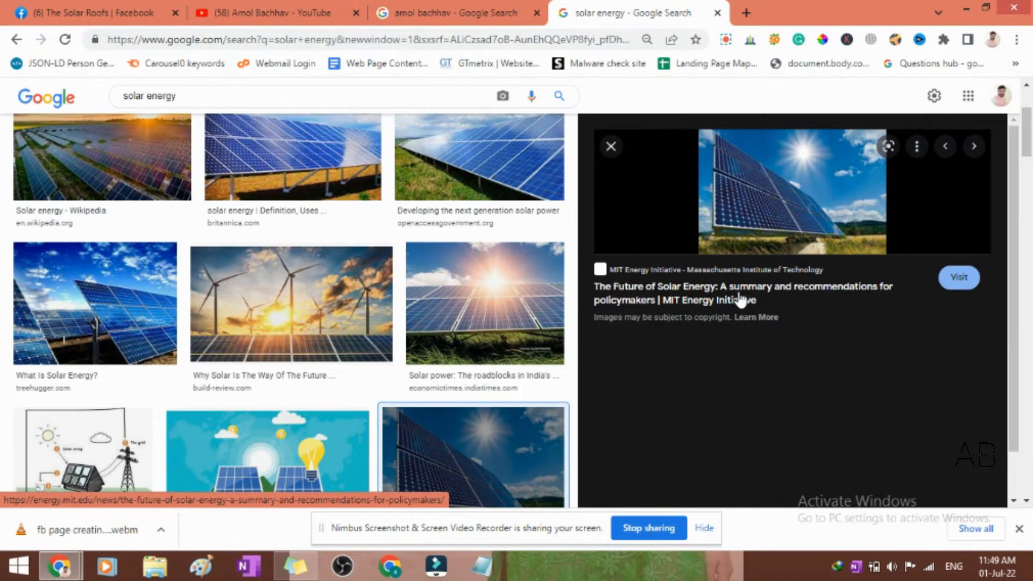
scroll(737, 329, "up", 3)
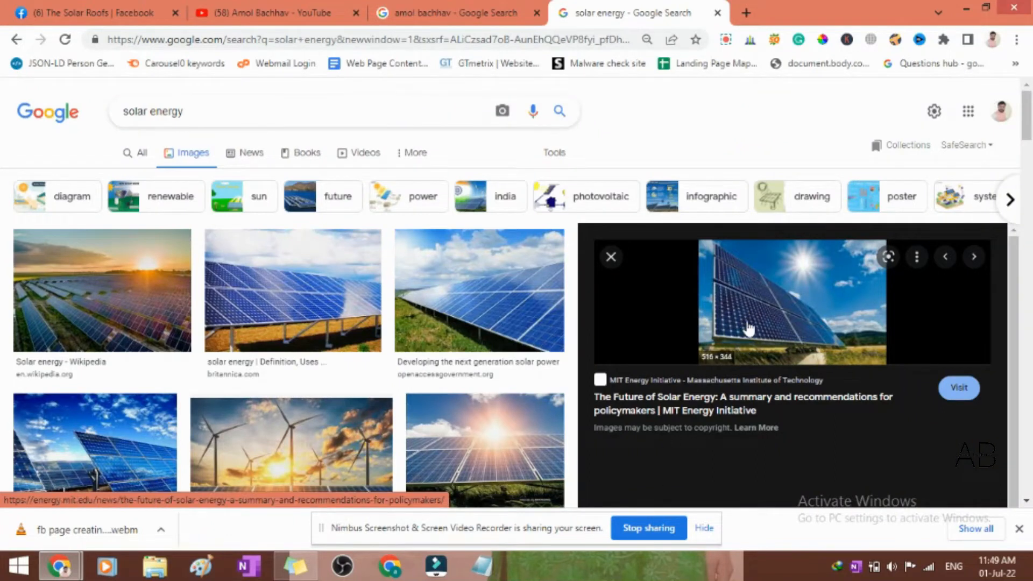
left_click(750, 320)
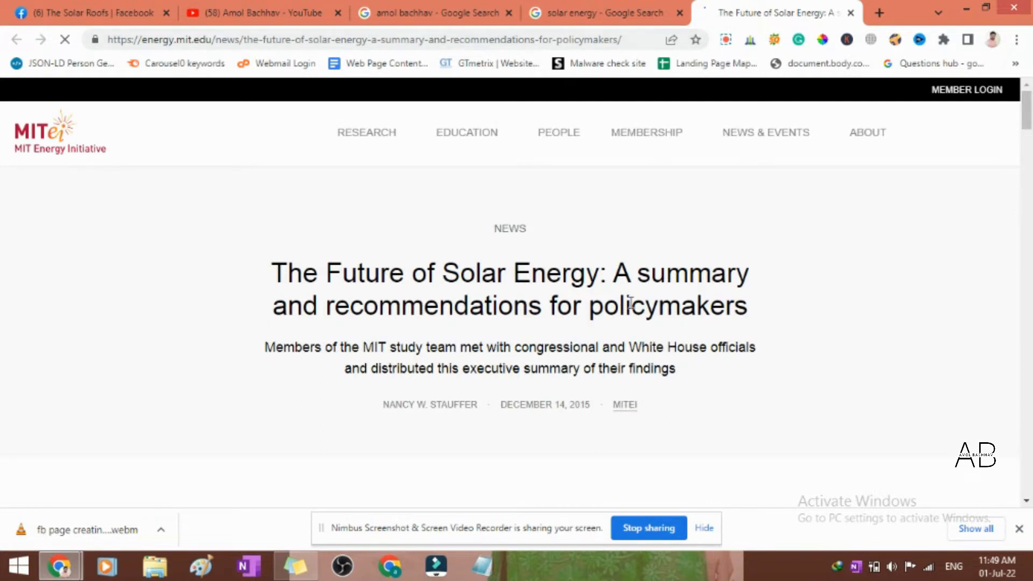
scroll(617, 300, "down", 3)
scroll(617, 300, "down", 5)
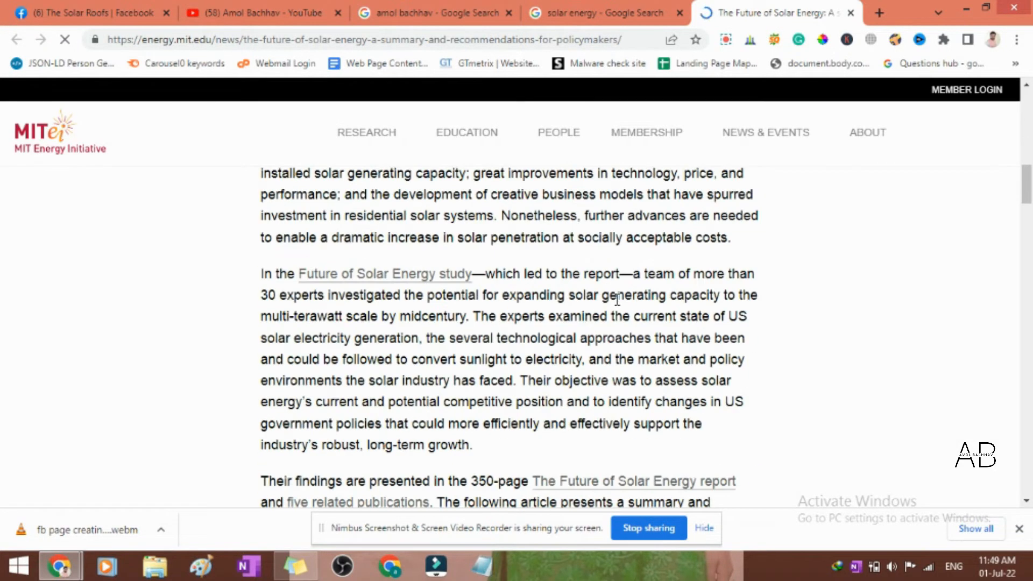
- Skim the MIT article on the future of solar energy, checking its photo and highlighting the paragraph about solar electricity generation
scroll(617, 299, "up", 4)
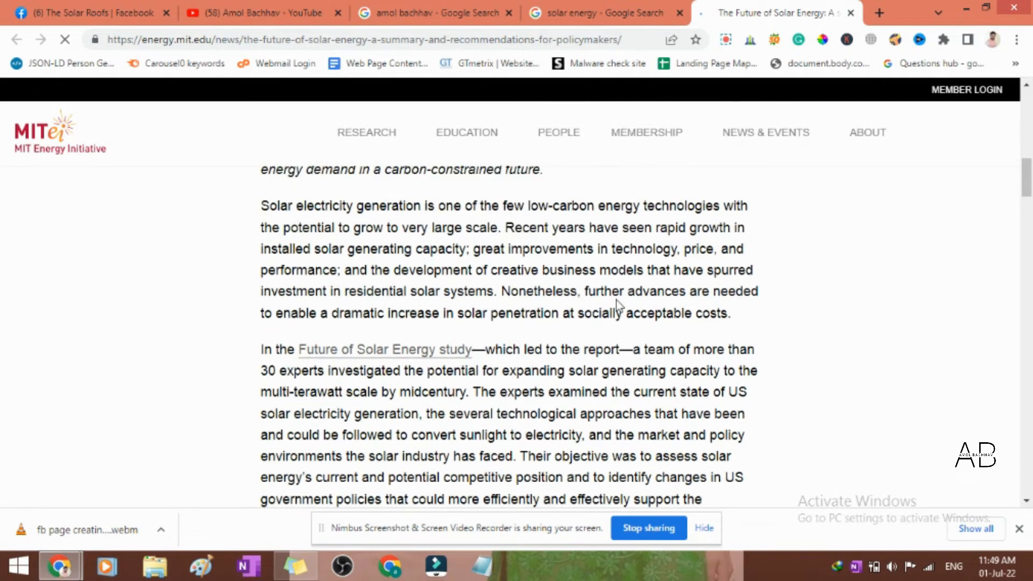
scroll(617, 300, "down", 20)
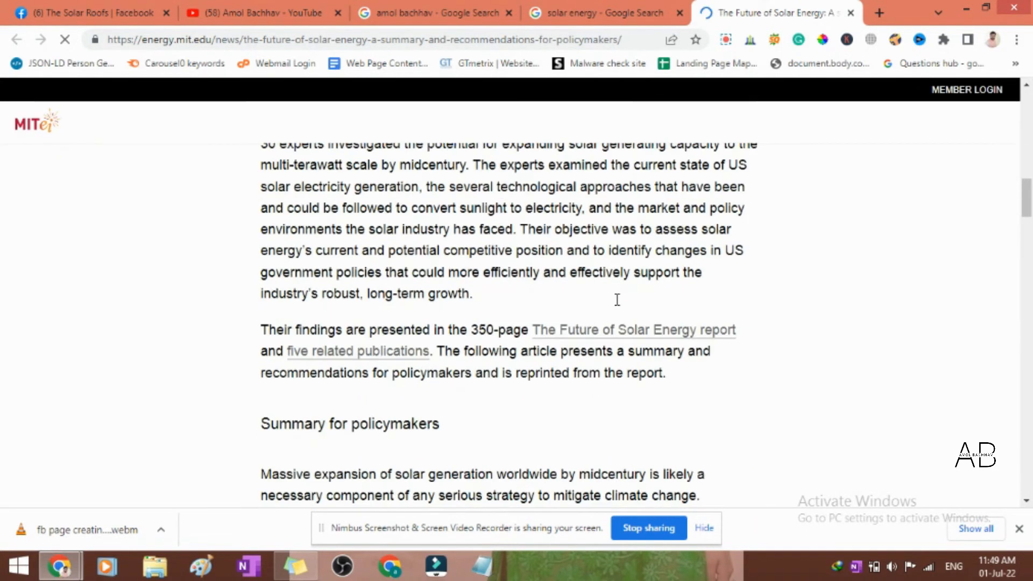
scroll(609, 300, "down", 8)
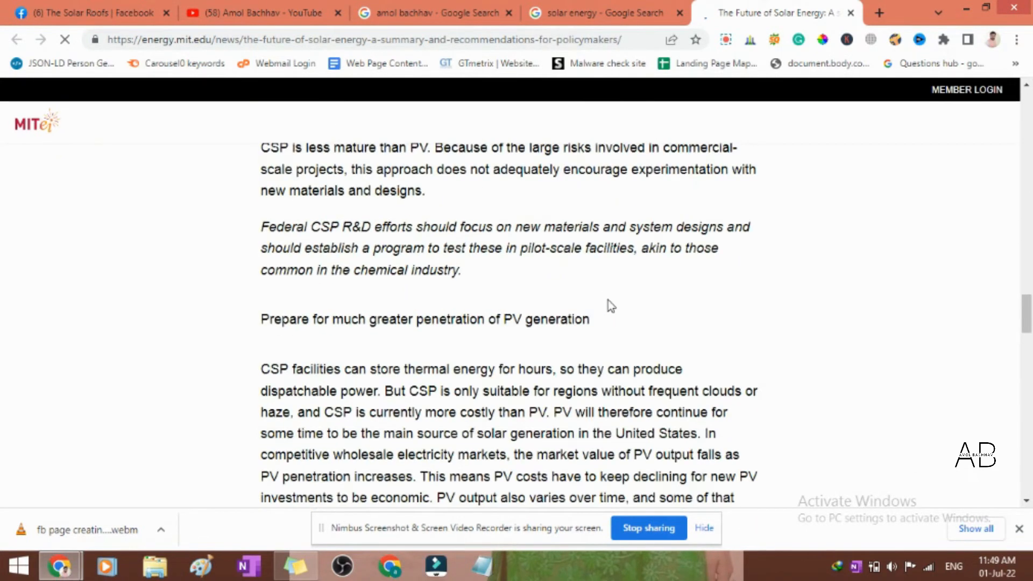
scroll(608, 301, "up", 20)
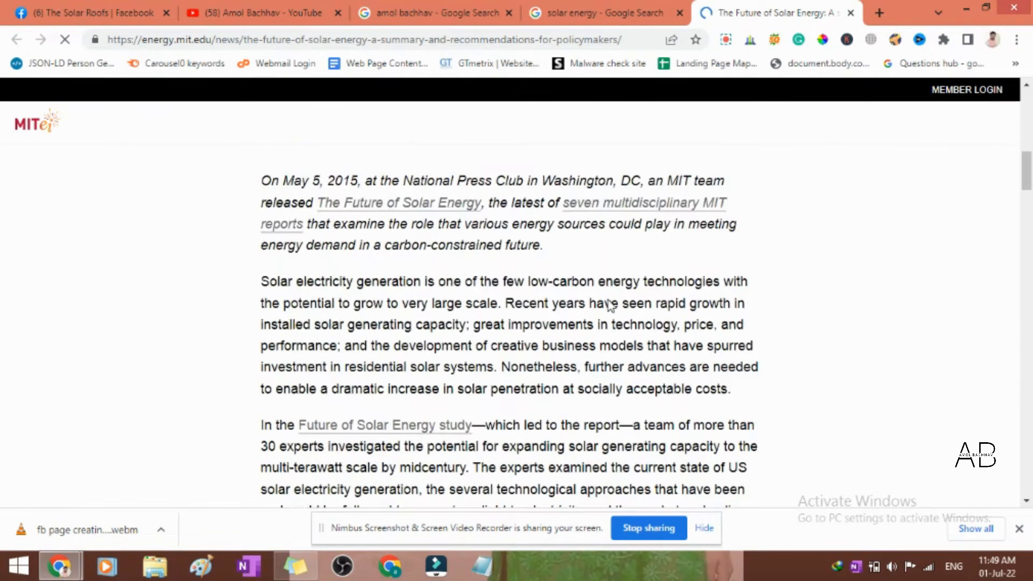
scroll(609, 305, "up", 5)
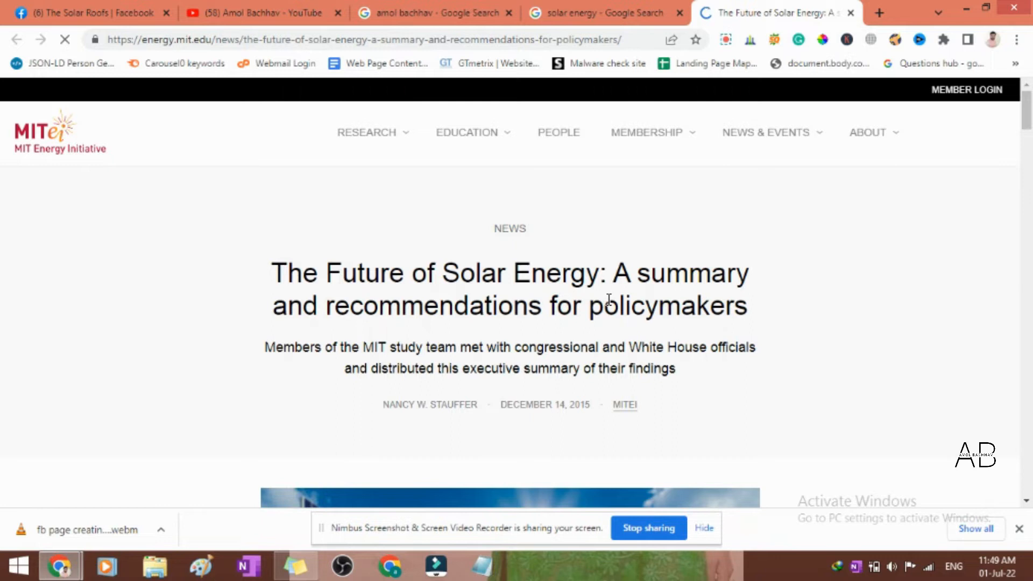
scroll(608, 300, "down", 10)
scroll(609, 305, "up", 5)
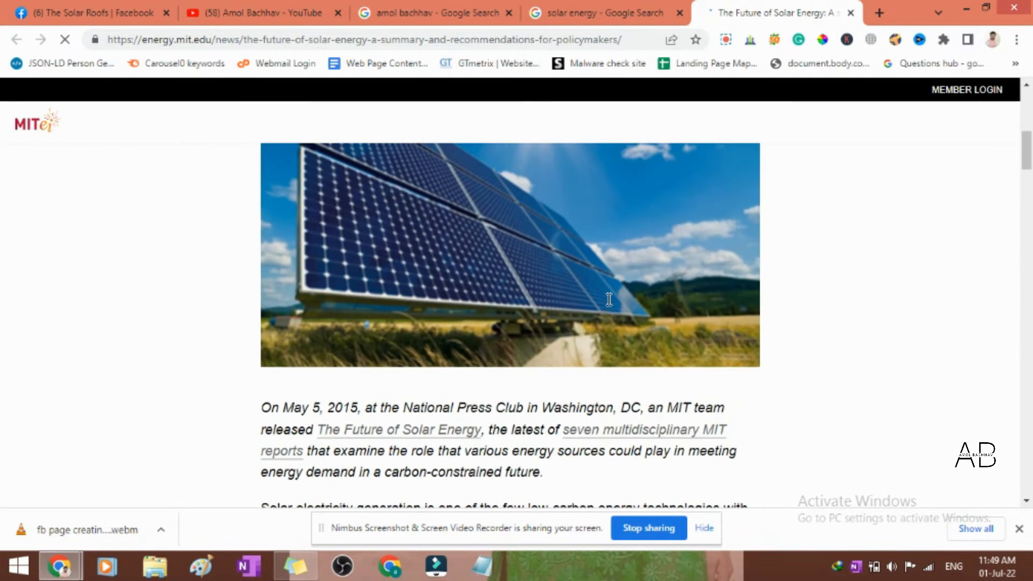
scroll(608, 304, "down", 1)
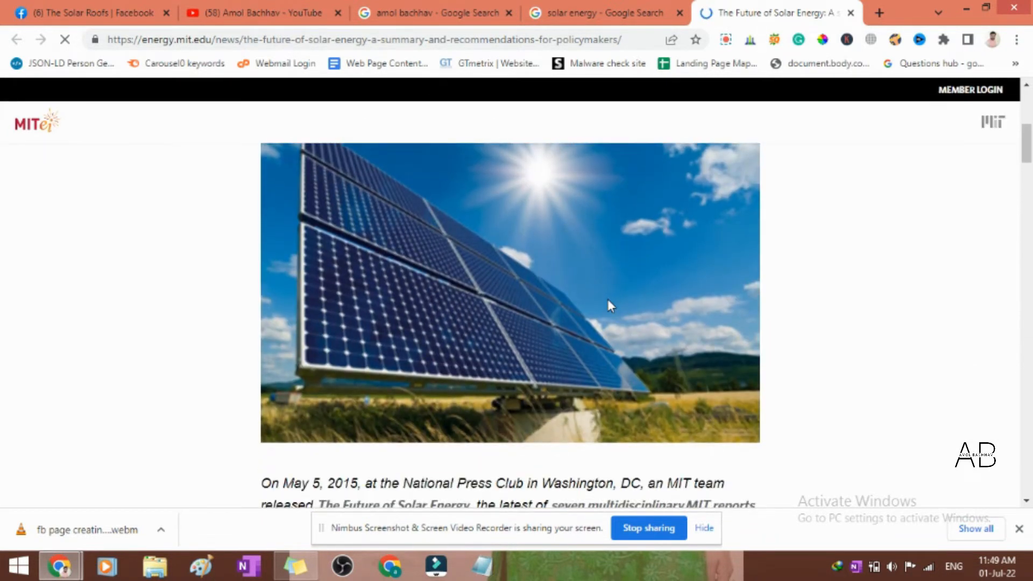
scroll(608, 300, "down", 6)
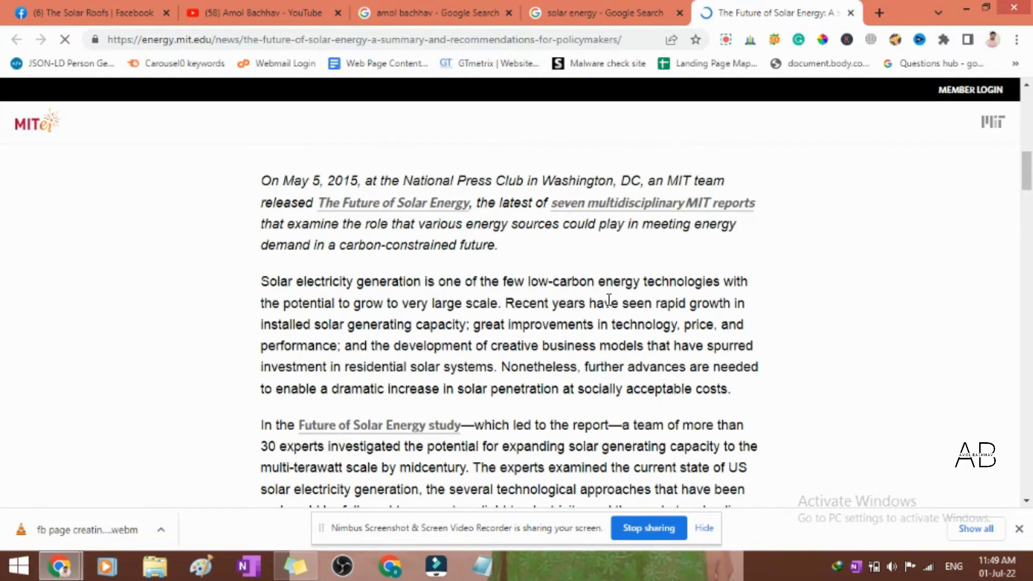
left_click_drag(265, 282, 498, 371)
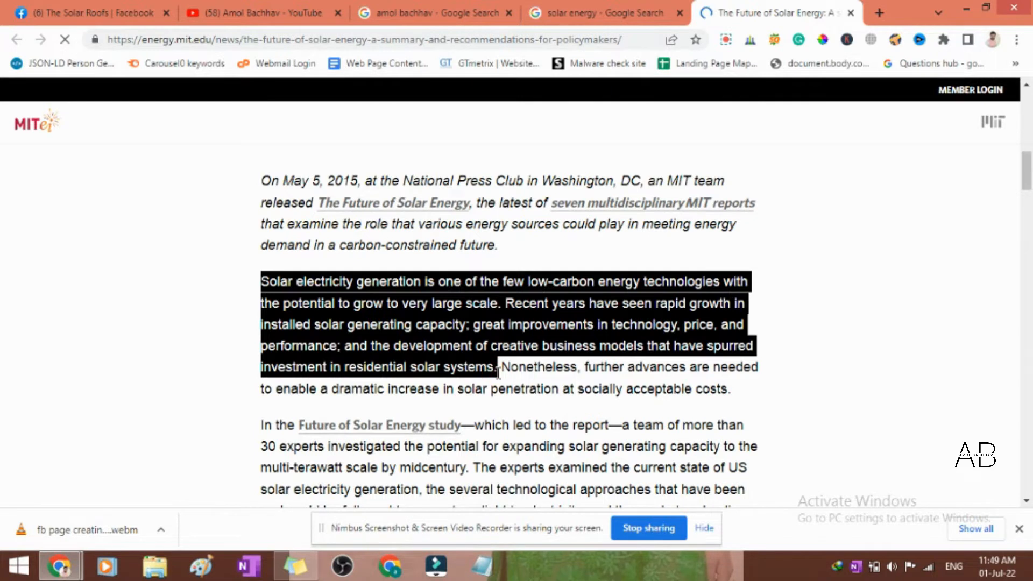
- Copy the first sentence under the article's "Summary for policymakers" heading, about the massive expansion of solar generation
scroll(499, 372, "down", 4)
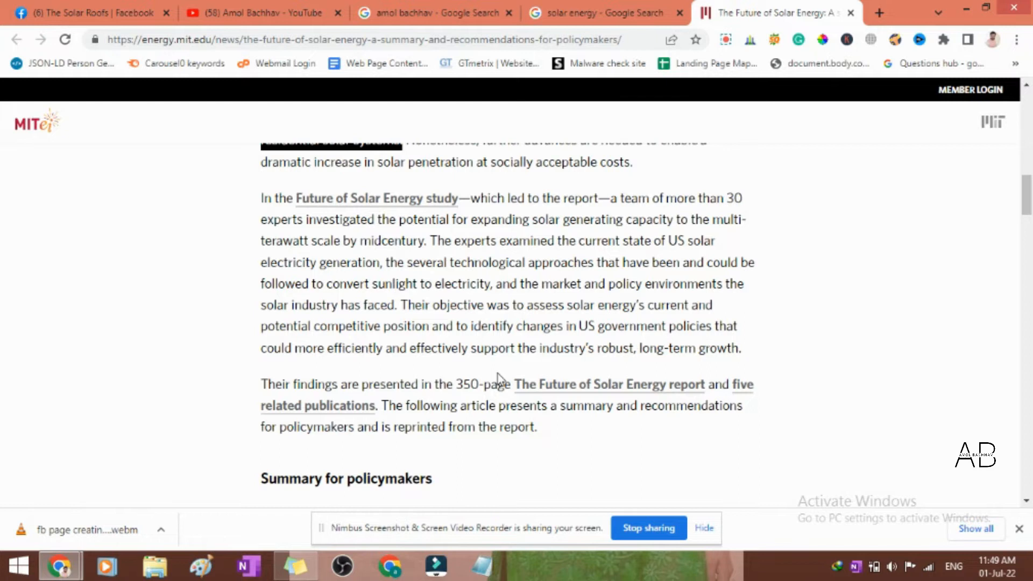
scroll(498, 374, "down", 1)
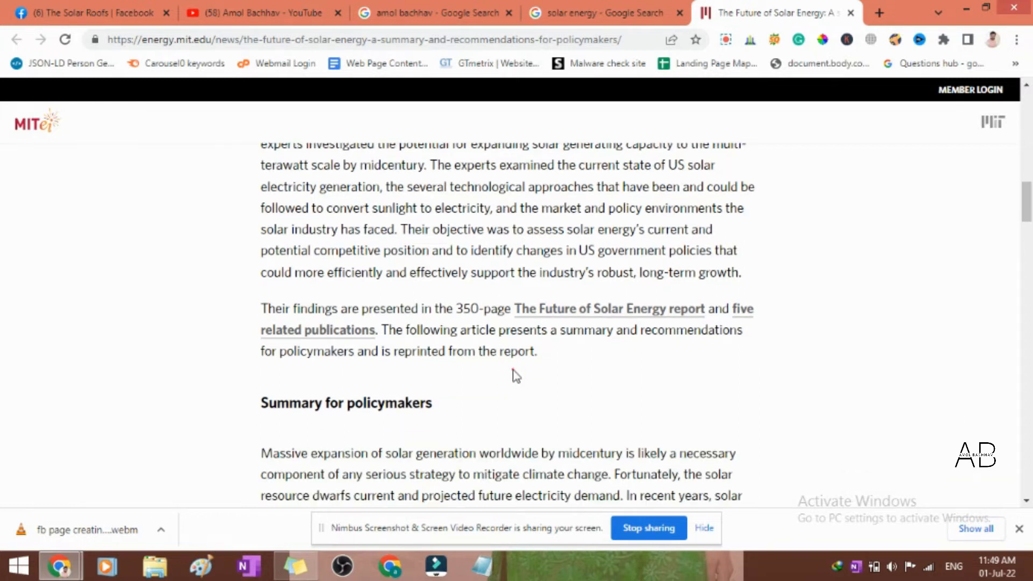
scroll(495, 374, "down", 4)
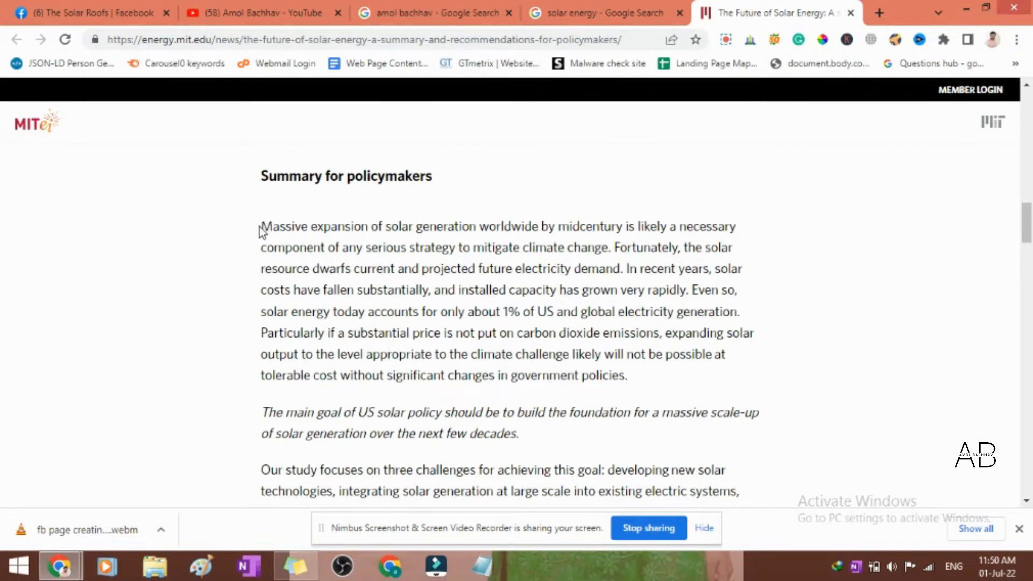
left_click_drag(262, 227, 614, 247)
key("ctrl+c")
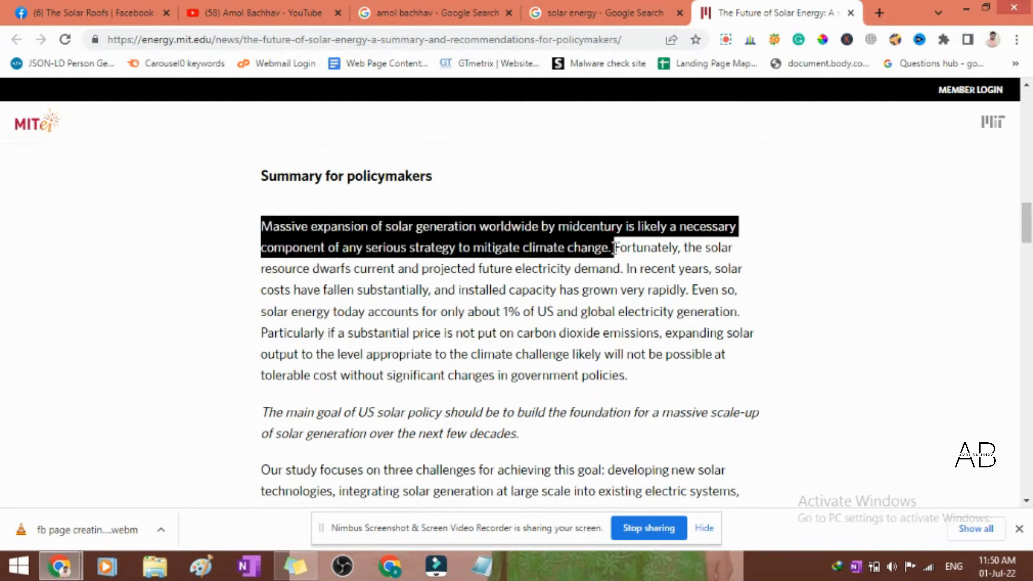
- Switch to The Solar Roofs page on Facebook and start a post with the copied sentence
left_click(52, 7)
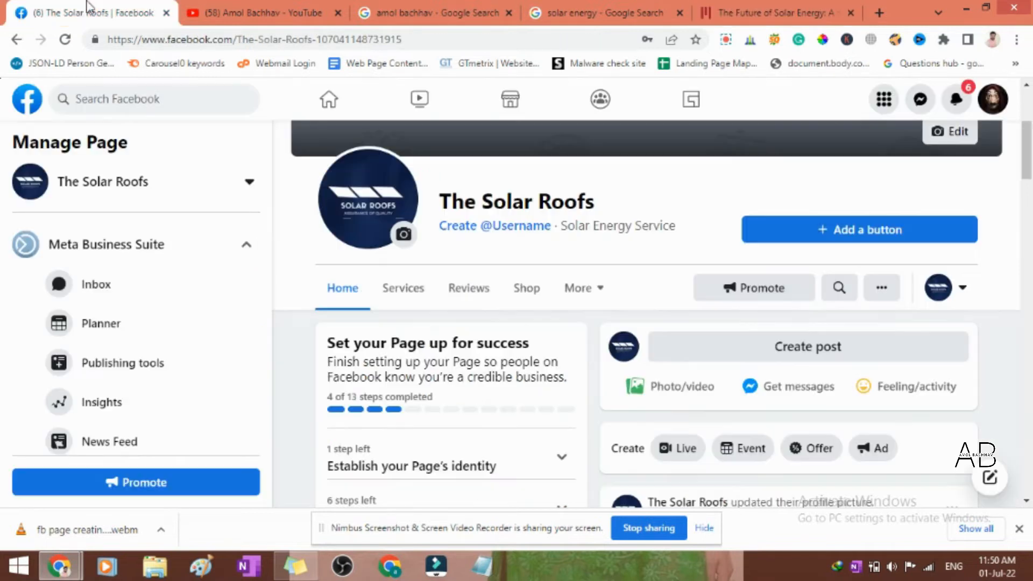
left_click(738, 362)
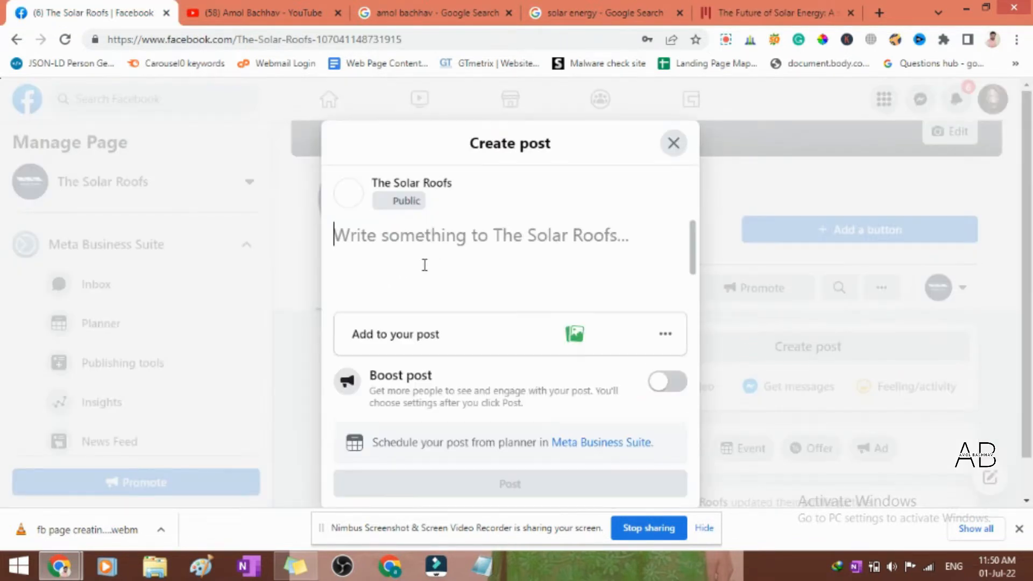
key("ctrl+v")
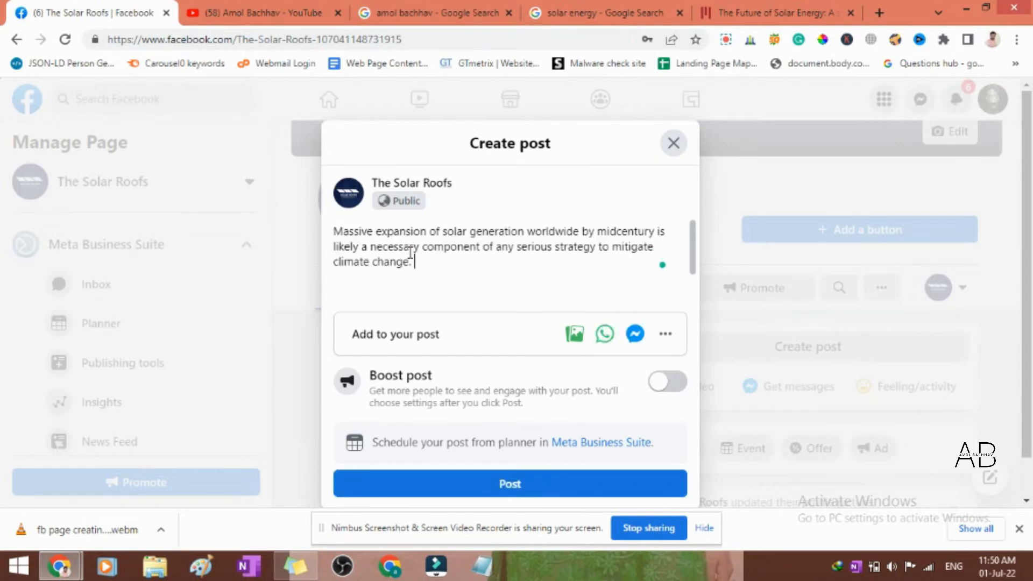
- Switch back to the MIT article and copy its solar panel photo
left_click(764, 12)
scroll(366, 332, "up", 7)
scroll(366, 332, "up", 10)
scroll(363, 329, "down", 3)
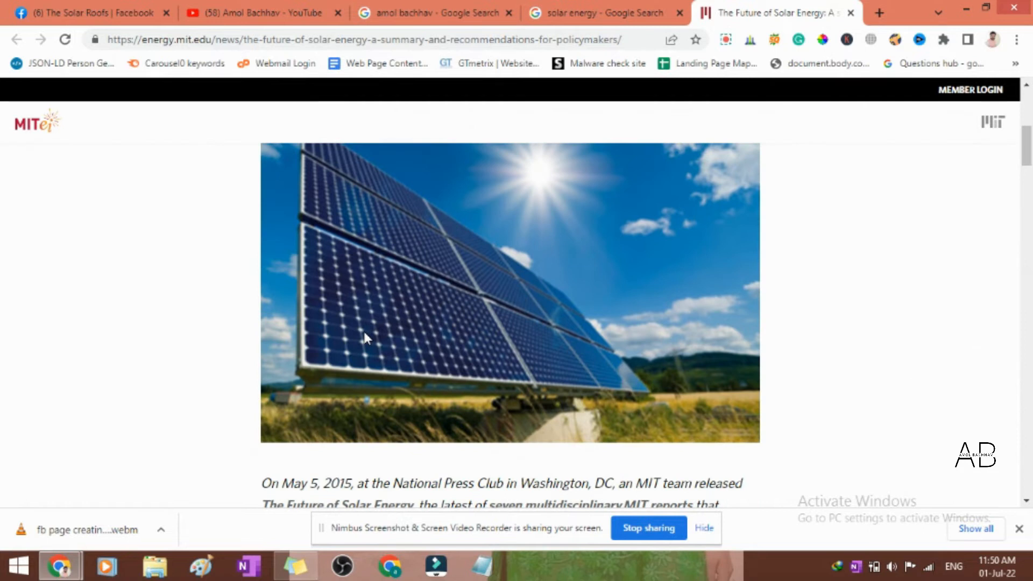
right_click(487, 248)
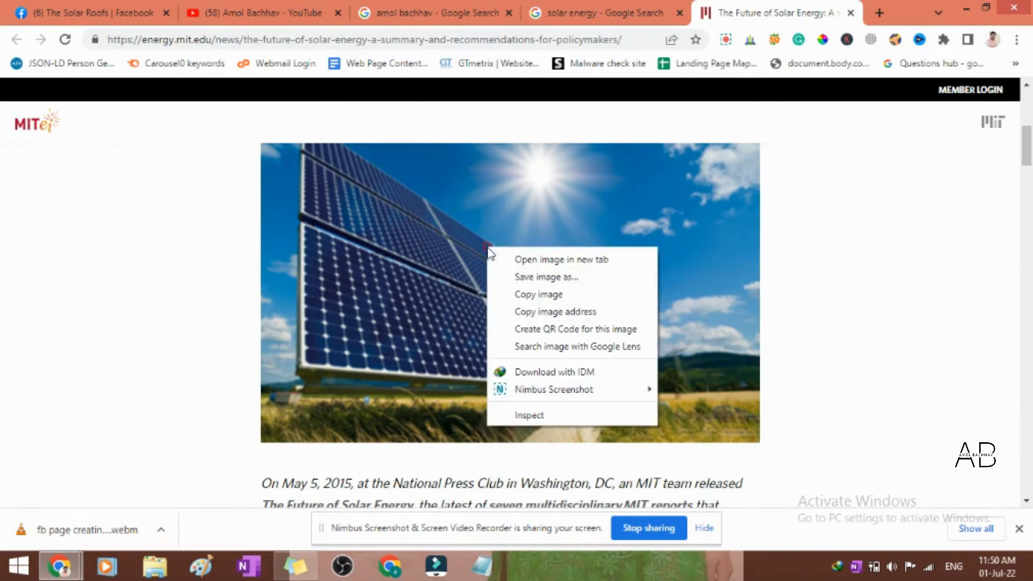
left_click(531, 297)
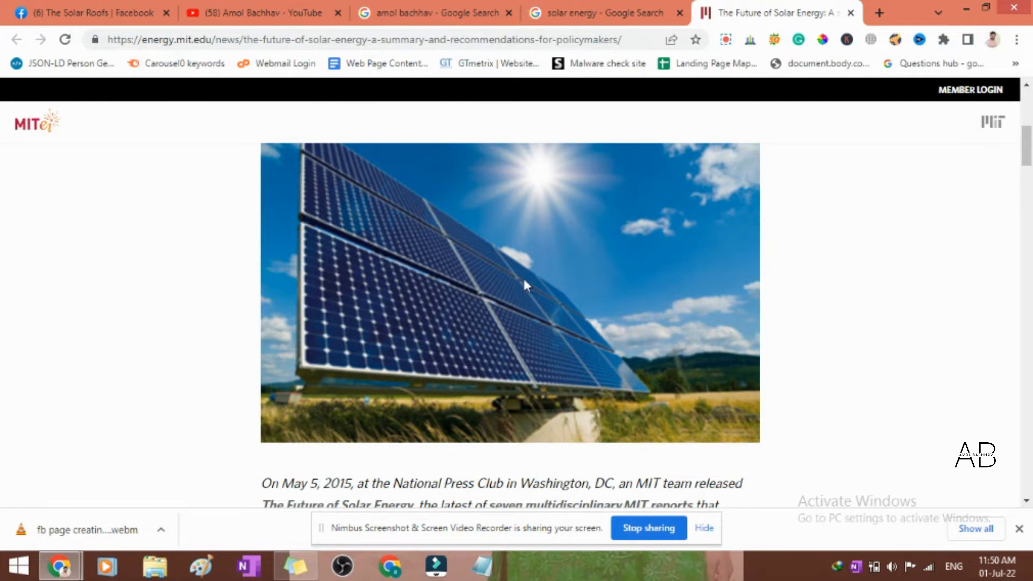
- Return to the Facebook draft and try to apply Grammarly's "The massive" suggestion to the post's first word
left_click(91, 12)
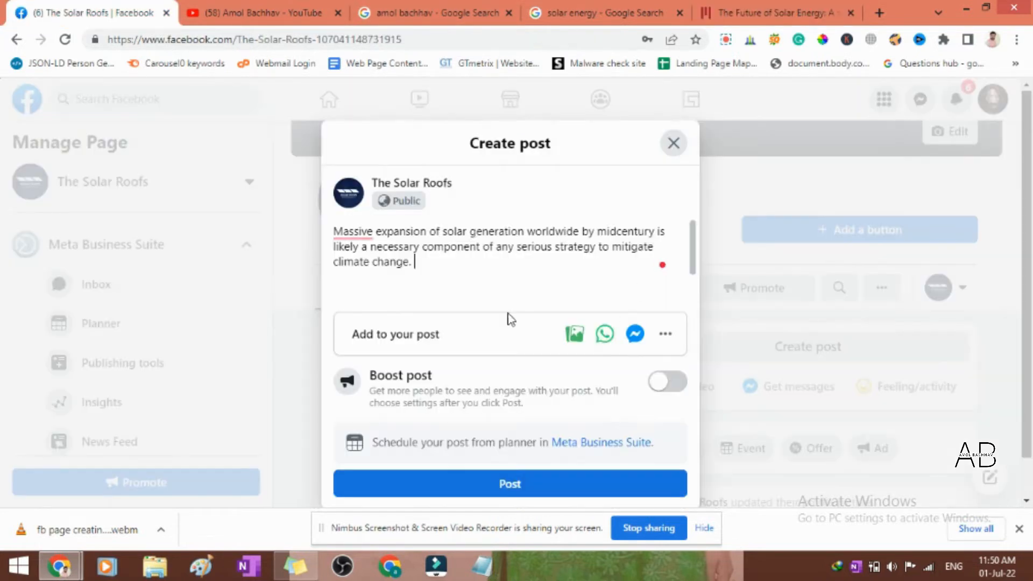
mouse_move(347, 232)
left_click(364, 276)
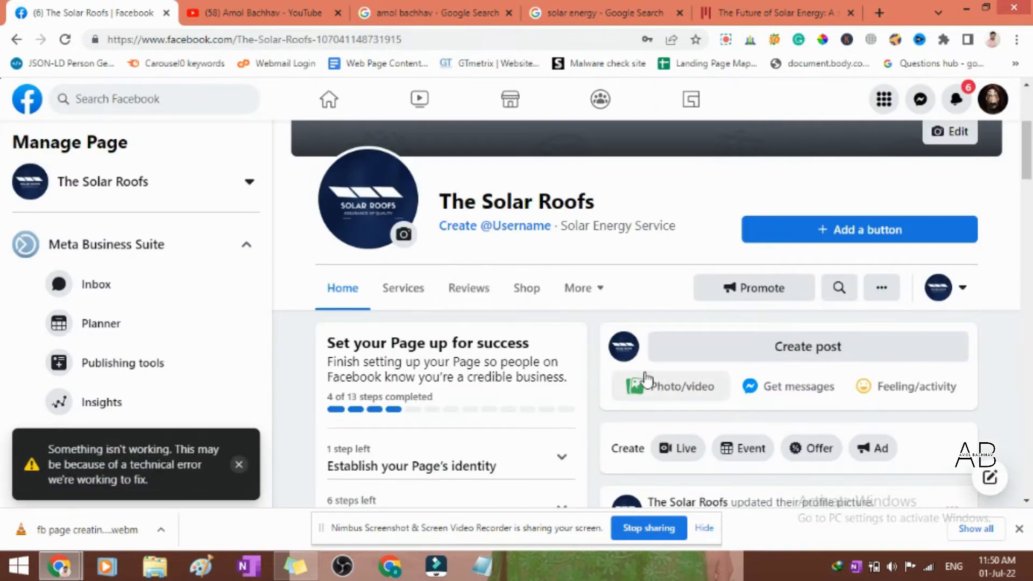
- Start another post on The Solar Roofs page and paste the copied solar panel photo into it
scroll(632, 396, "down", 1)
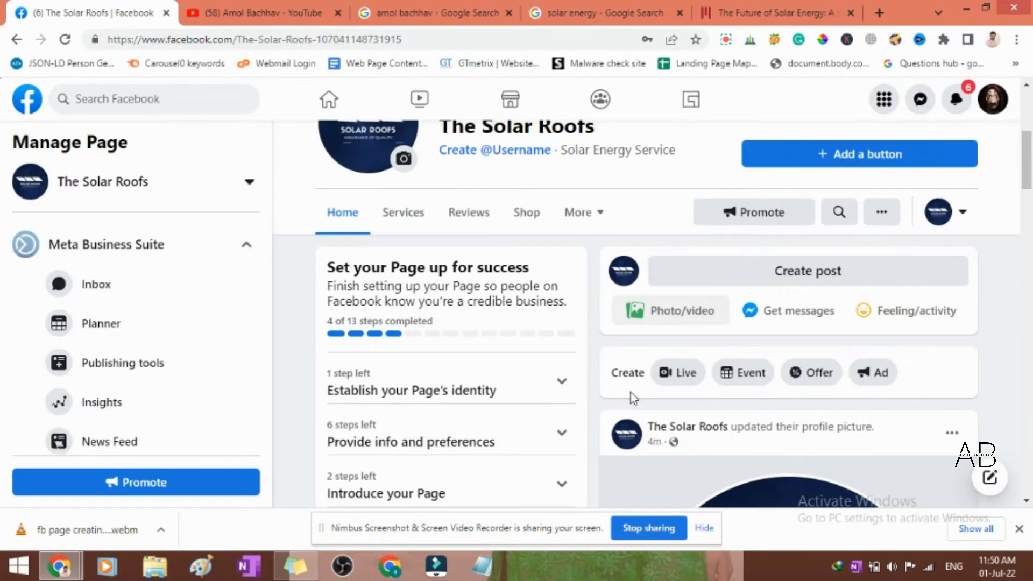
left_click(730, 275)
left_click(384, 250)
key("ctrl+v")
scroll(531, 264, "up", 4)
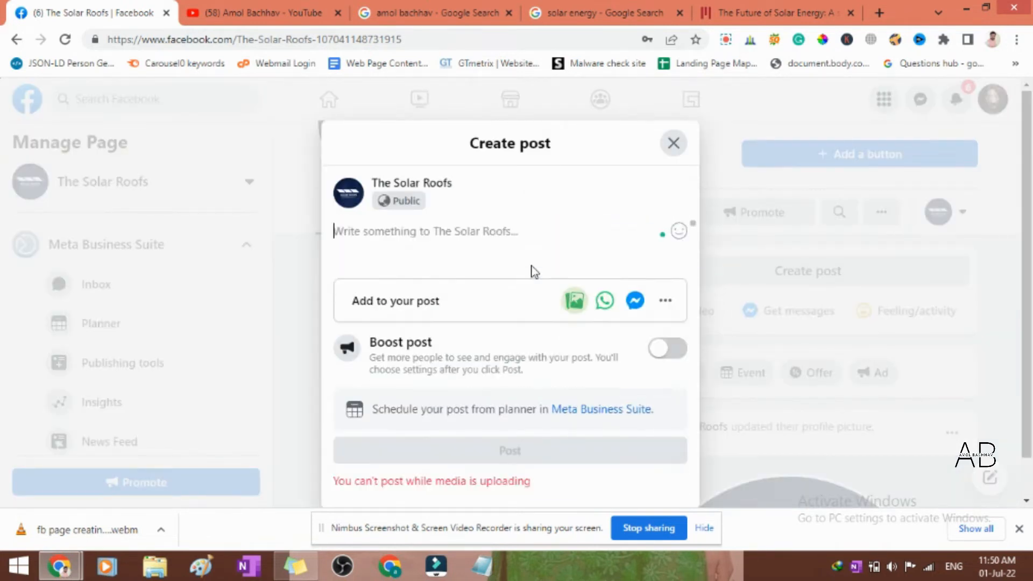
- Go back to the MIT article and copy the "Massive expansion of solar generation" sentence again
left_click(747, 7)
scroll(483, 312, "down", 10)
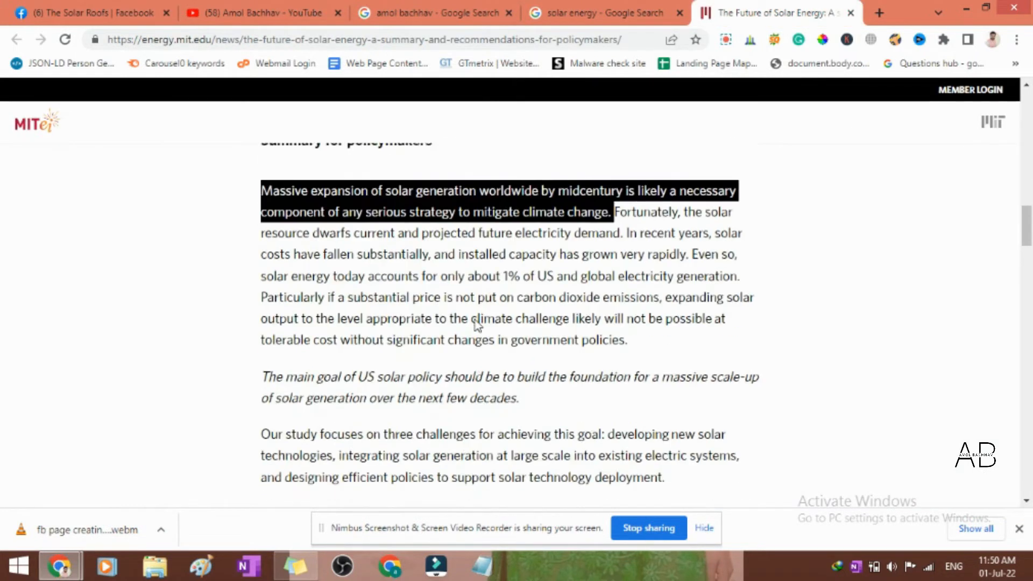
scroll(477, 323, "up", 1)
scroll(477, 322, "up", 3)
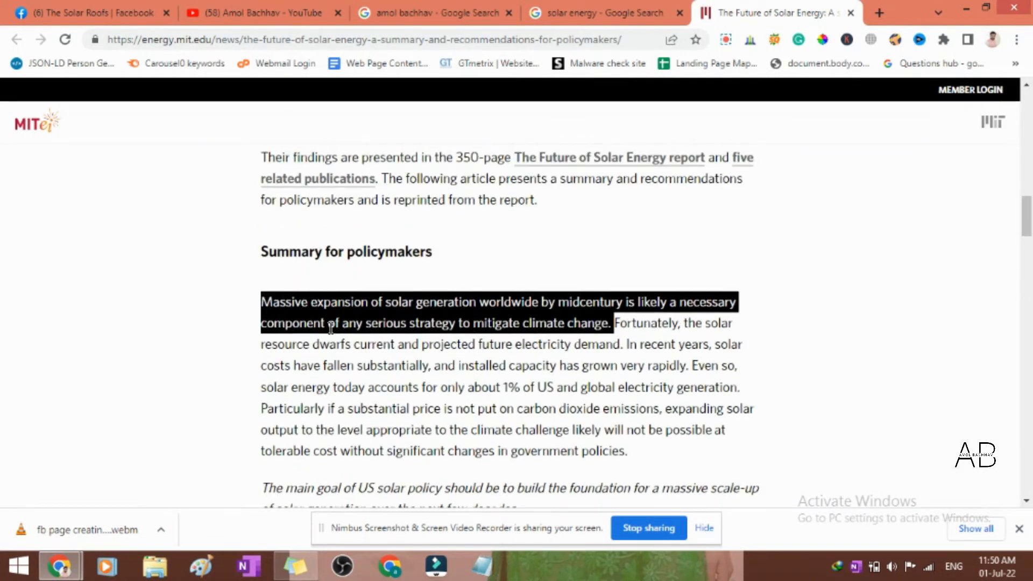
left_click(266, 302)
left_click_drag(264, 302, 613, 338)
- Paste the sentence into the Facebook photo post and try to apply Grammarly's "The massive" correction
left_click(153, 12)
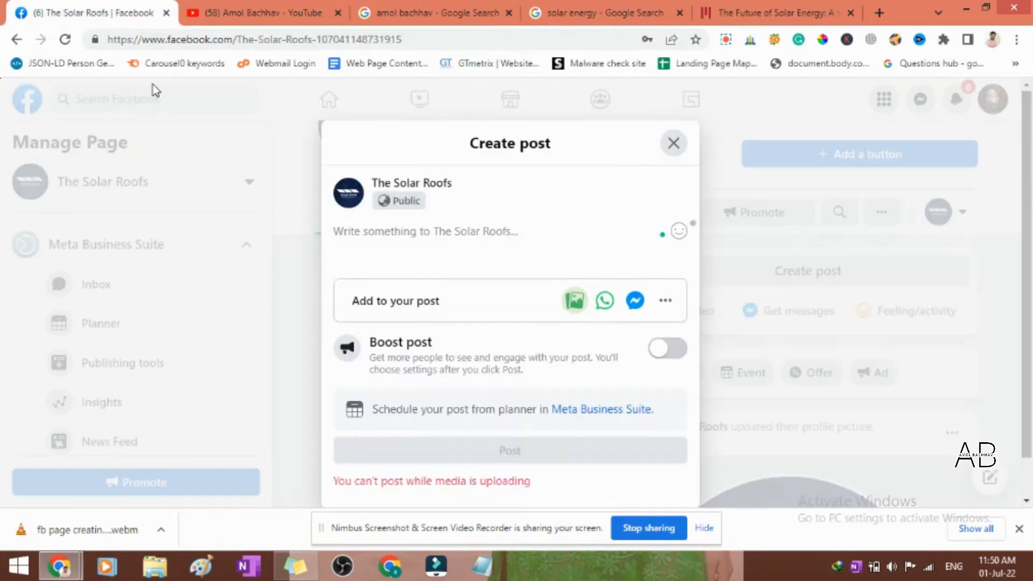
key("ctrl+v")
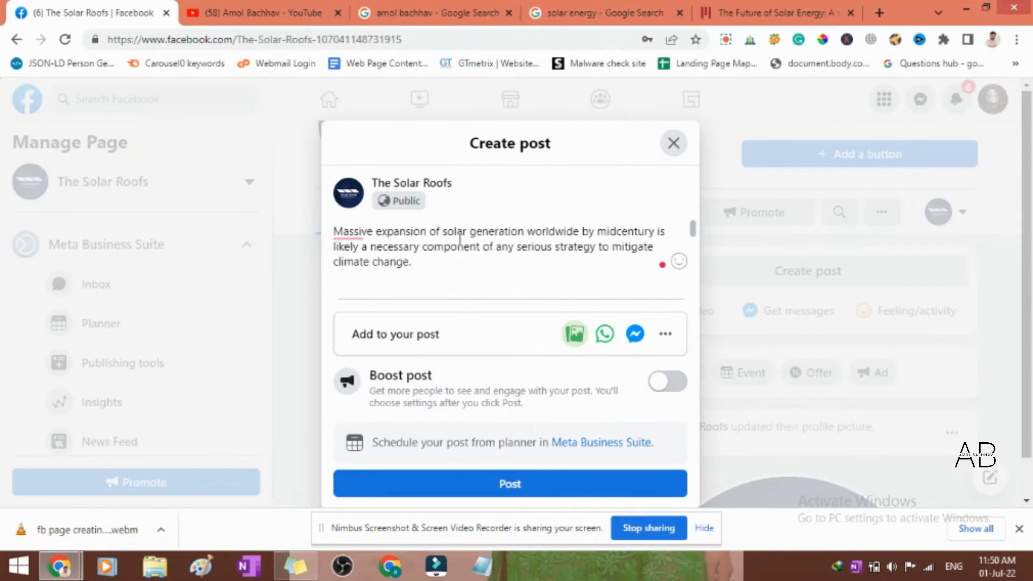
mouse_move(360, 235)
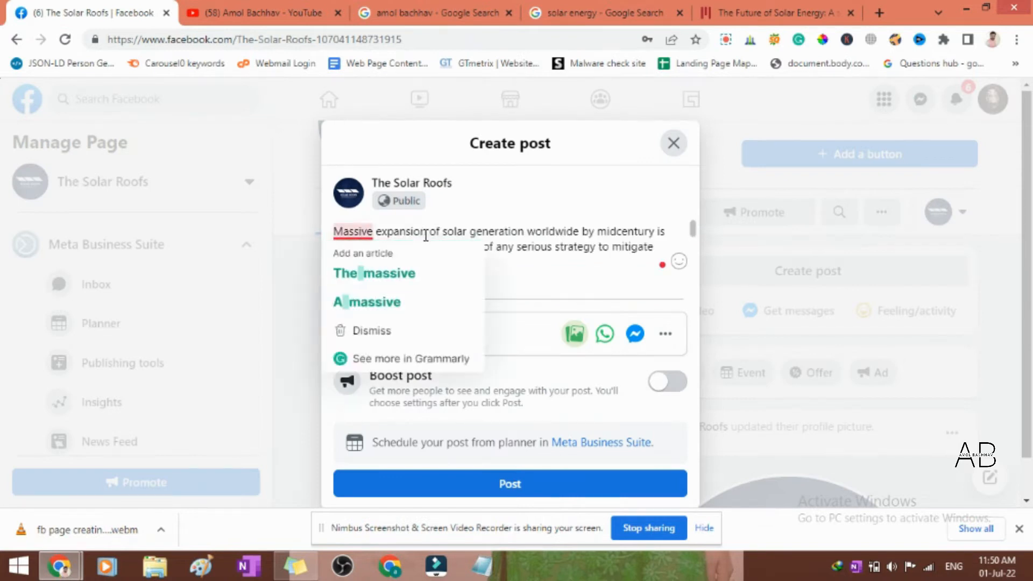
left_click(362, 275)
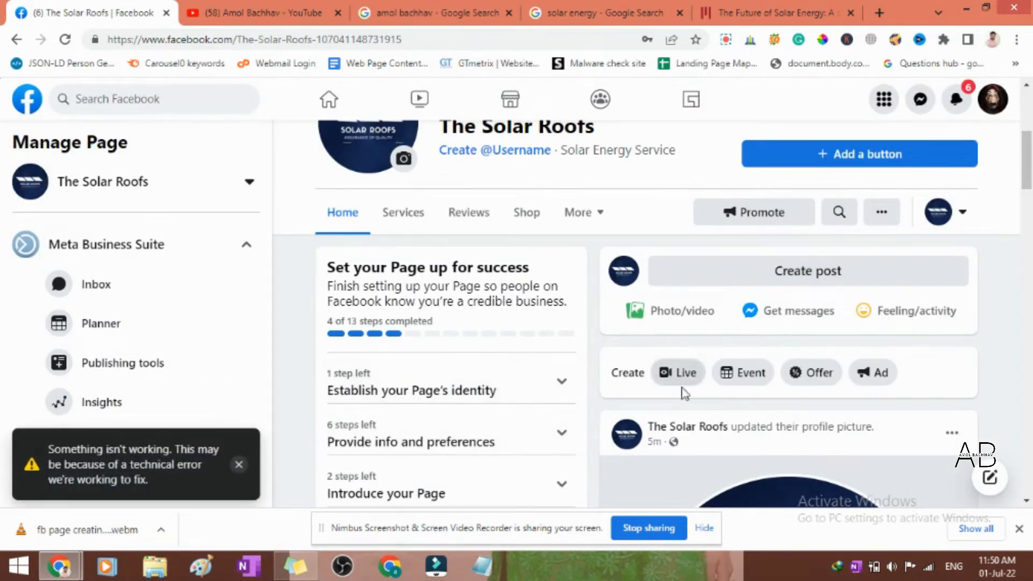
- Start a fresh page post with the copied sentence and manually change its opening word to "The massive"
left_click(730, 276)
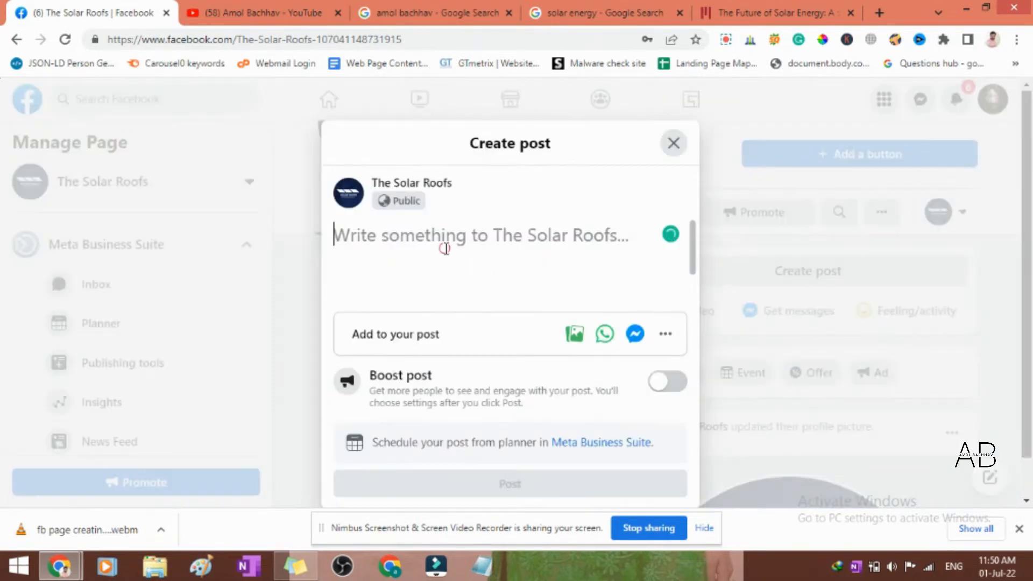
key("ctrl+v")
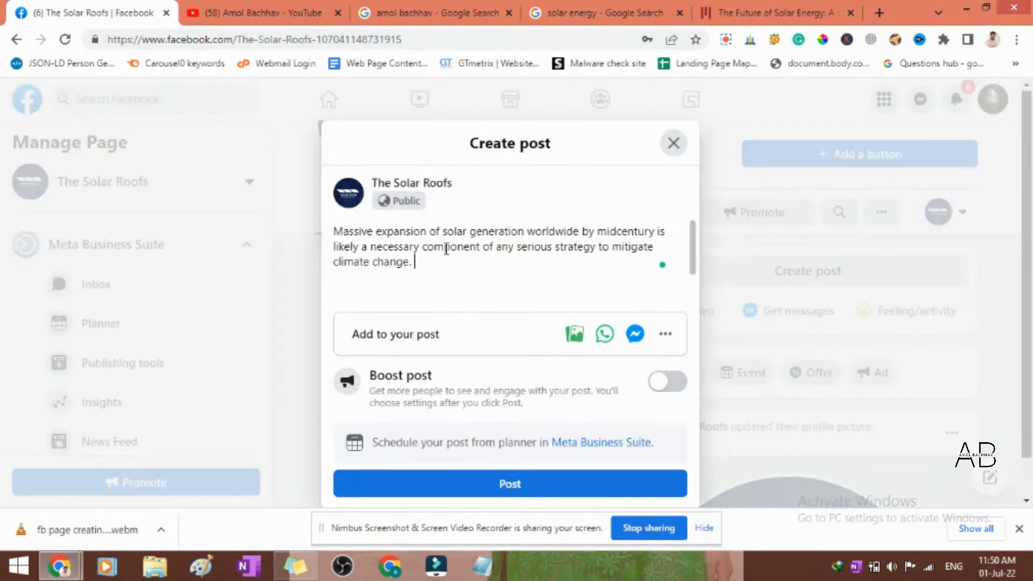
left_click(336, 233)
type("The")
key("Delete")
type("m")
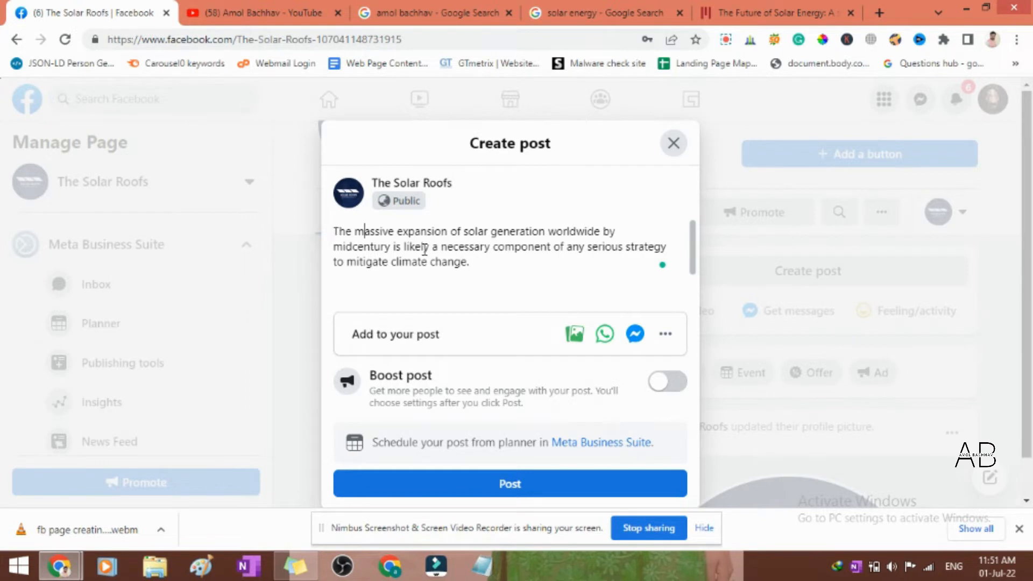
- Copy the solar panel photo from the MIT article again and return to the Facebook post draft
left_click(774, 12)
scroll(587, 215, "up", 10)
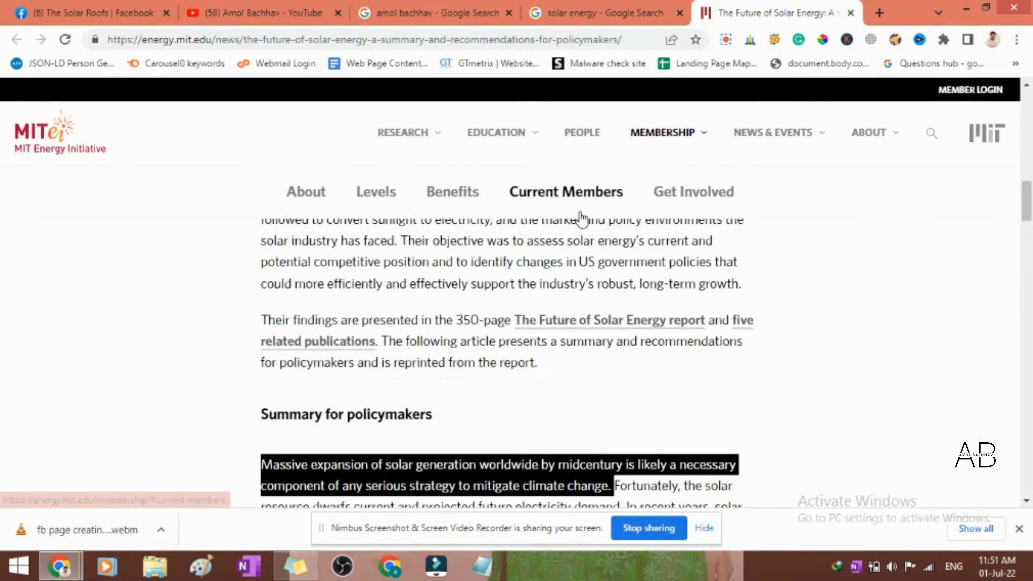
scroll(590, 300, "up", 2)
right_click(558, 337)
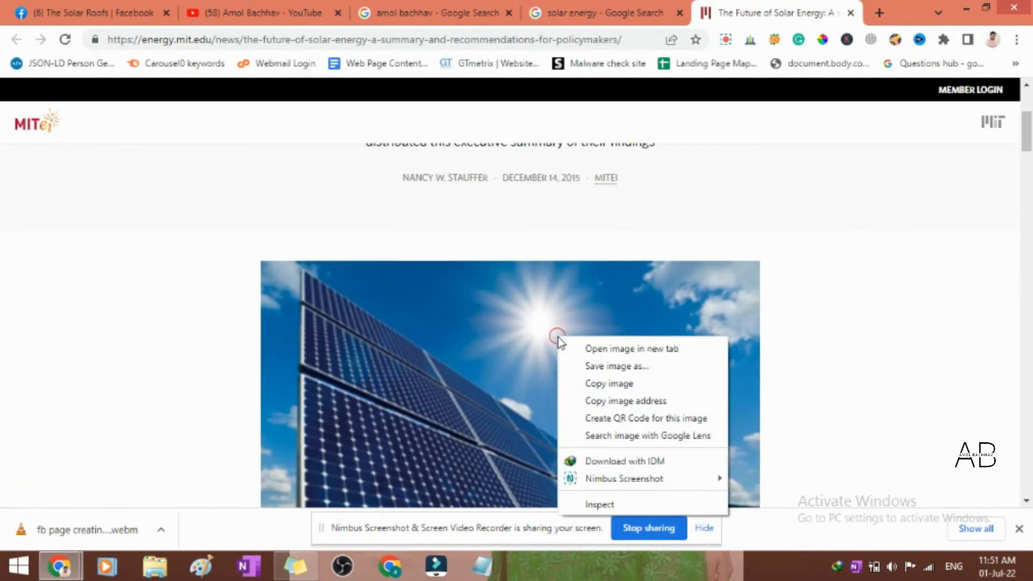
left_click(631, 384)
left_click(104, 11)
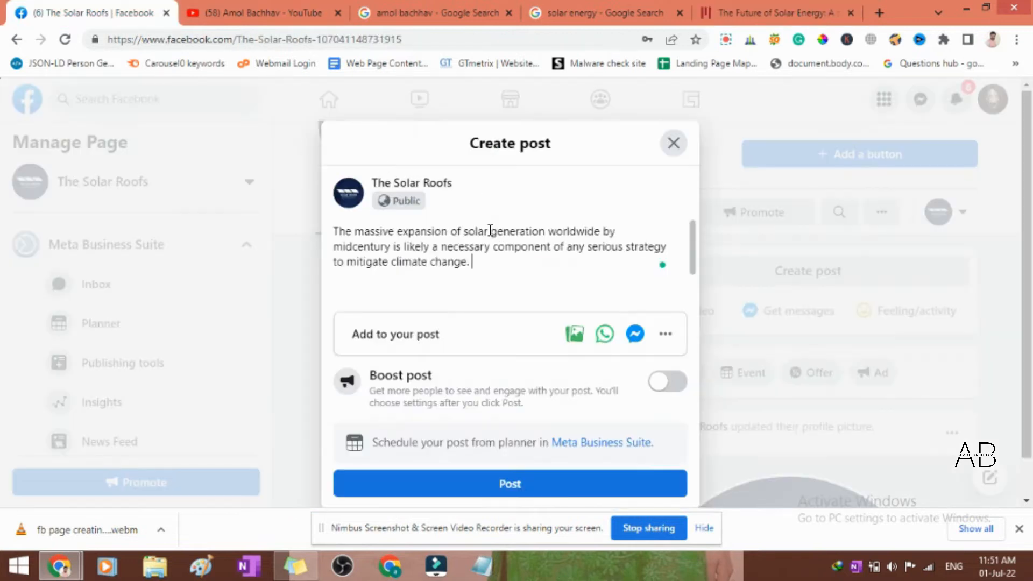
- Paste the copied solar panel photo into the page post draft, check its preview and publish the post
key("ctrl+v")
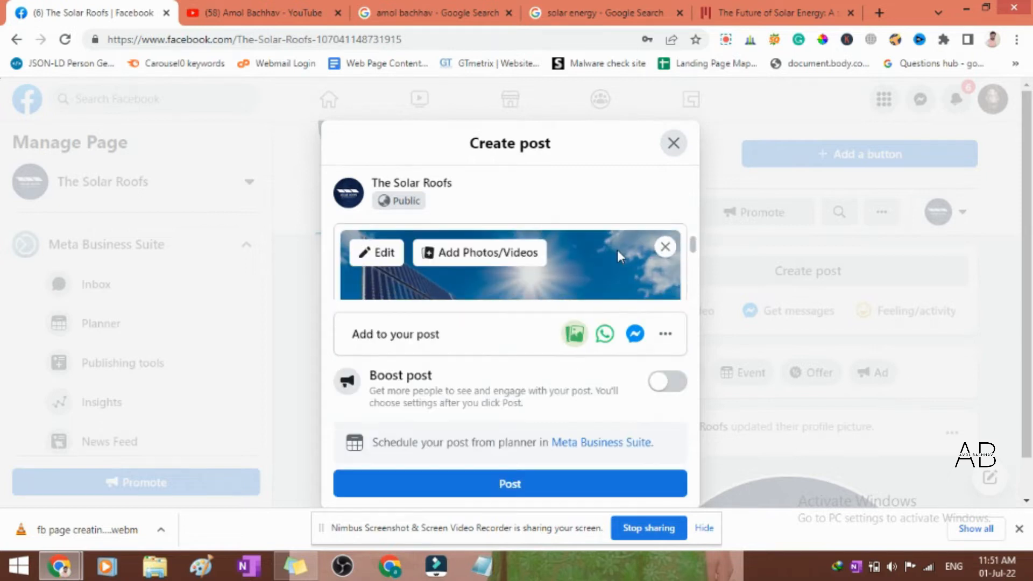
scroll(609, 252, "down", 4)
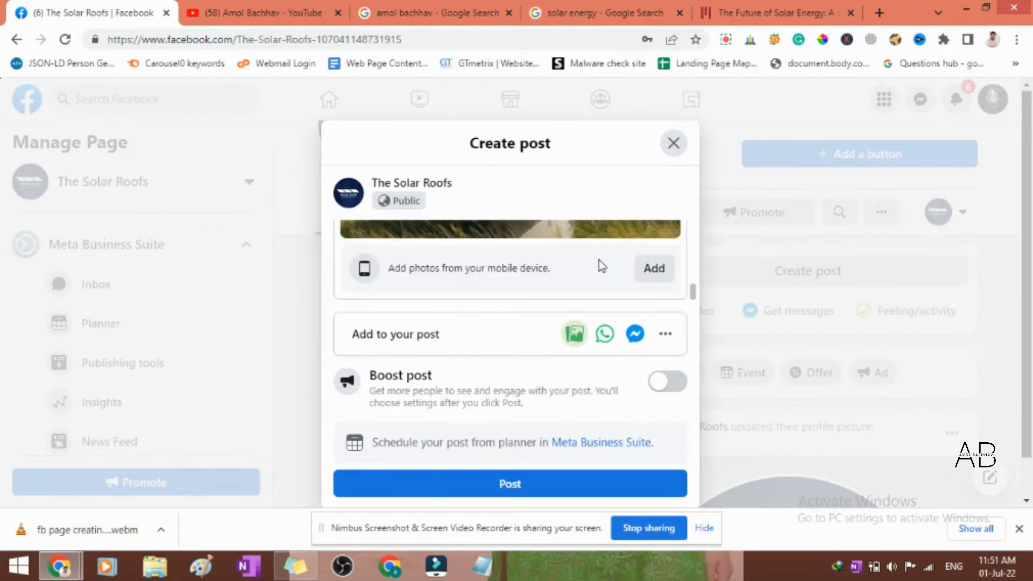
scroll(599, 260, "up", 3)
scroll(599, 260, "down", 3)
scroll(599, 260, "up", 1)
scroll(598, 259, "down", 1)
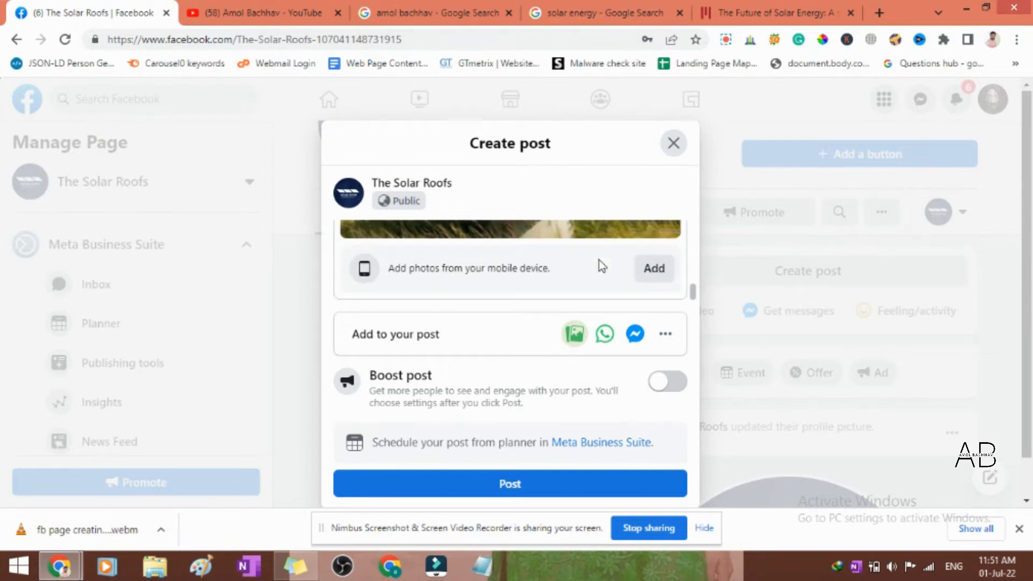
scroll(598, 260, "up", 1)
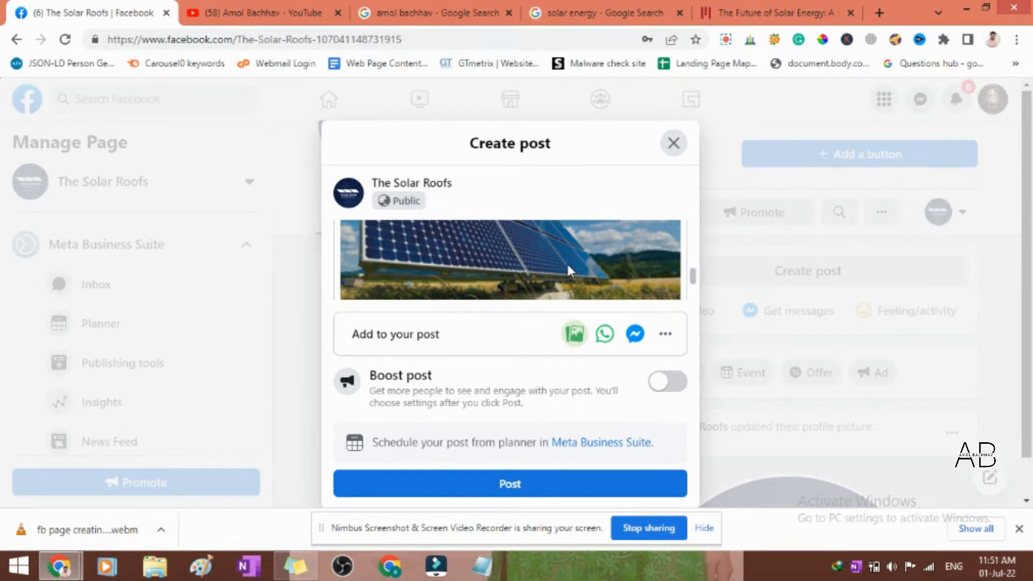
scroll(567, 263, "down", 2)
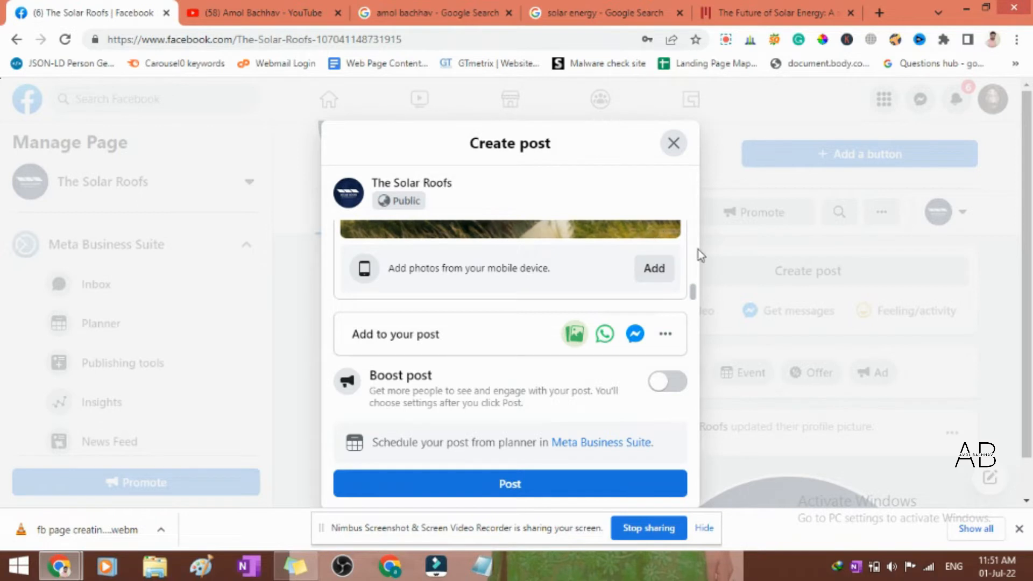
scroll(621, 288, "up", 1)
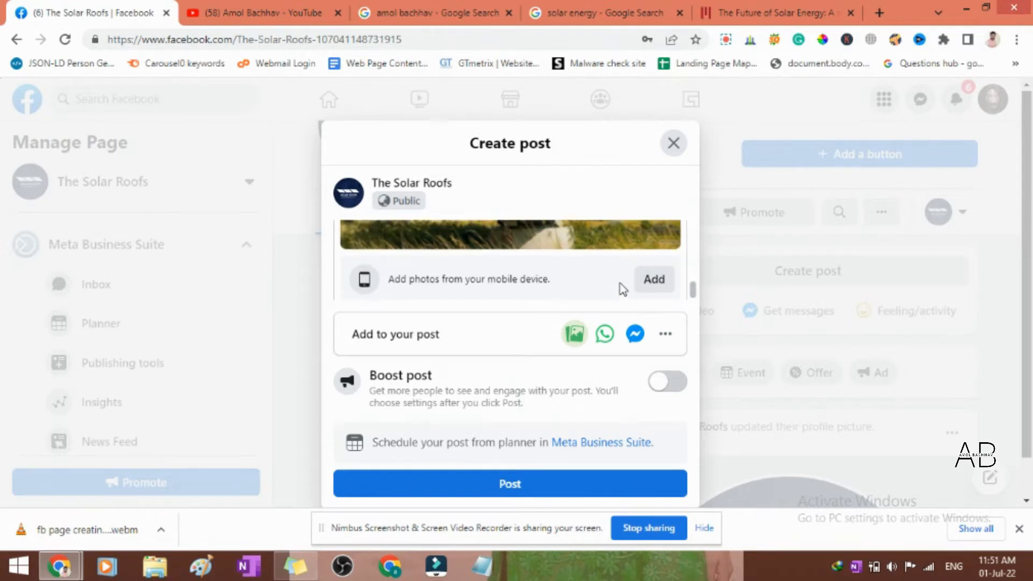
scroll(623, 289, "up", 2)
scroll(620, 285, "up", 2)
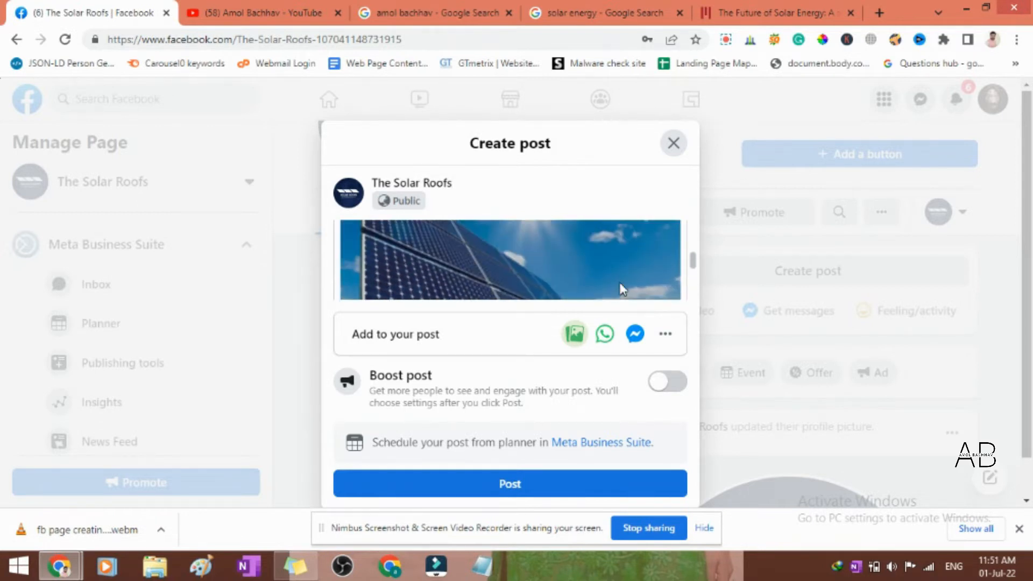
scroll(624, 285, "down", 5)
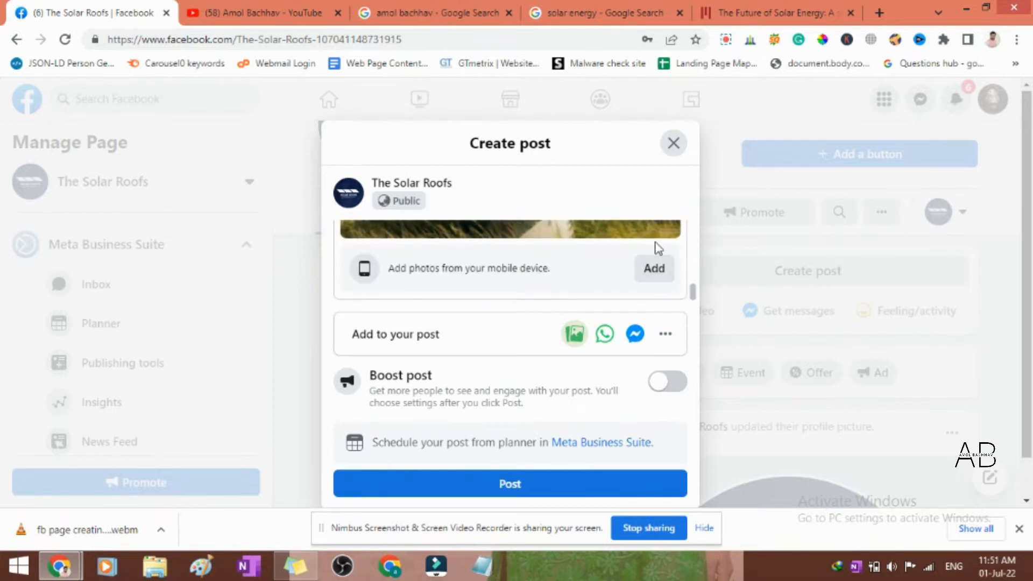
left_click(554, 487)
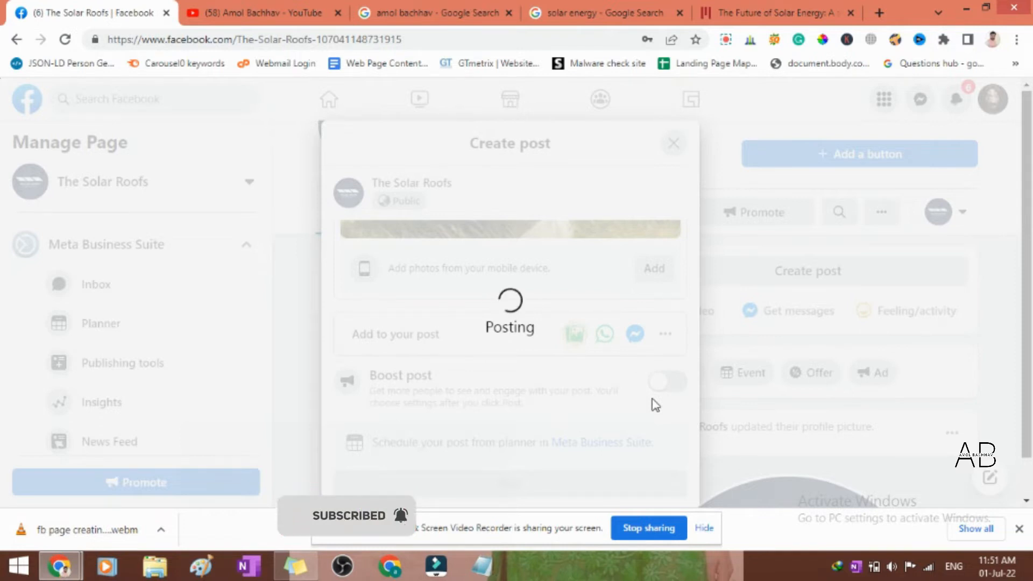
- Examine the published post's sentence, photo, reach figures and comment options on the page
scroll(700, 387, "down", 7)
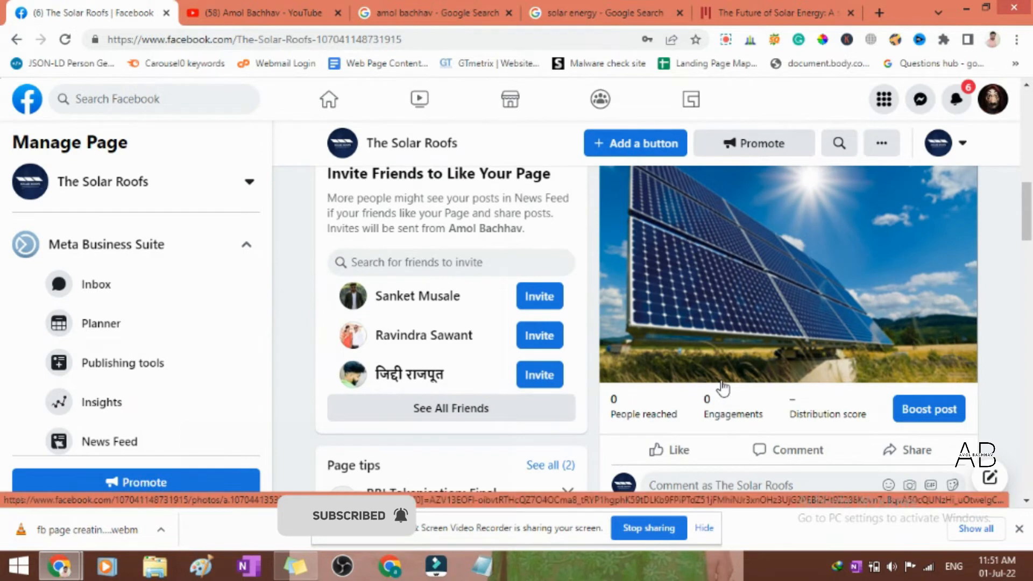
scroll(721, 387, "up", 2)
scroll(721, 387, "up", 2)
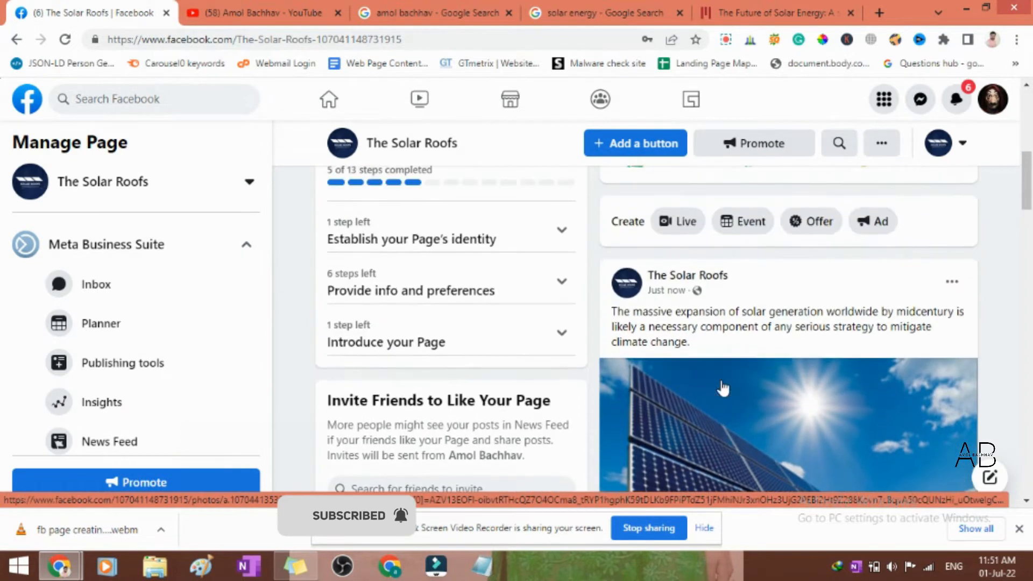
scroll(741, 371, "down", 1)
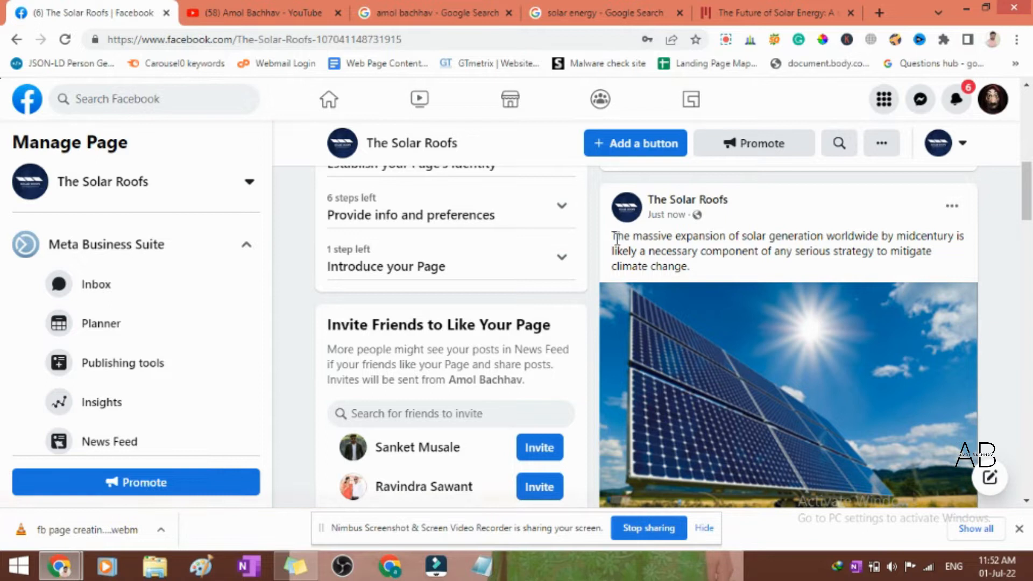
left_click_drag(614, 238, 694, 267)
scroll(804, 308, "down", 3)
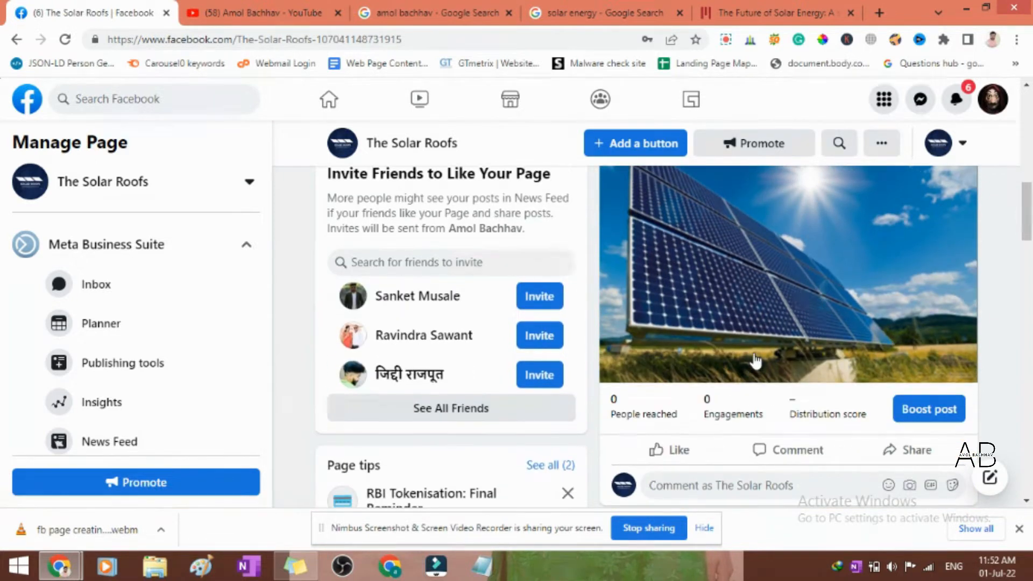
scroll(756, 362, "up", 3)
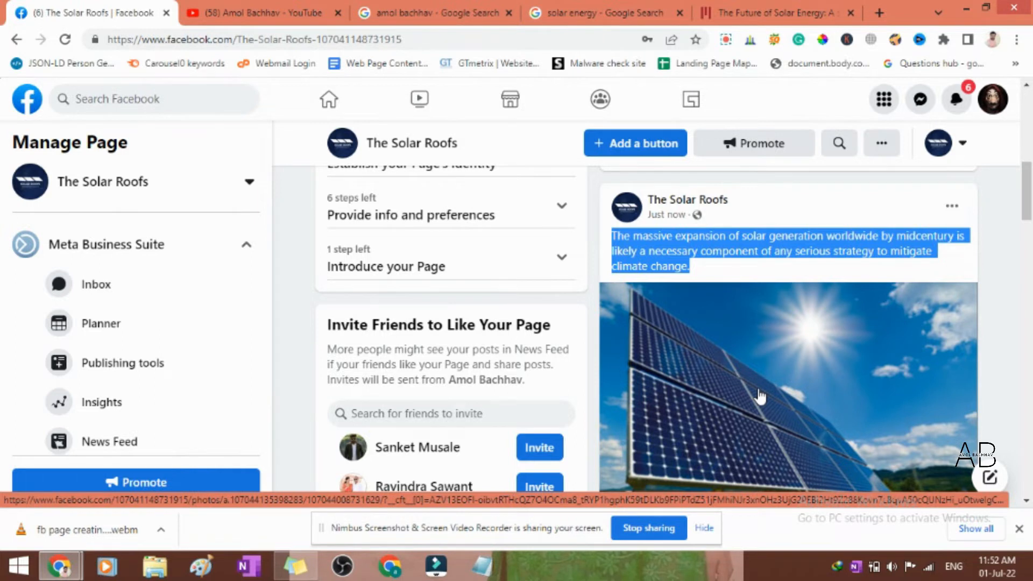
scroll(759, 397, "down", 4)
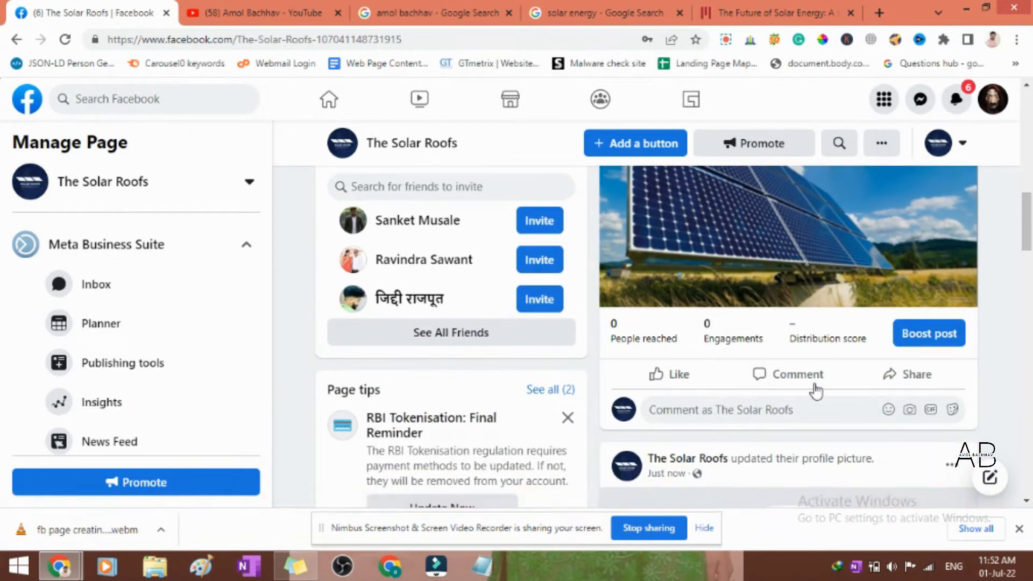
scroll(811, 398, "up", 1)
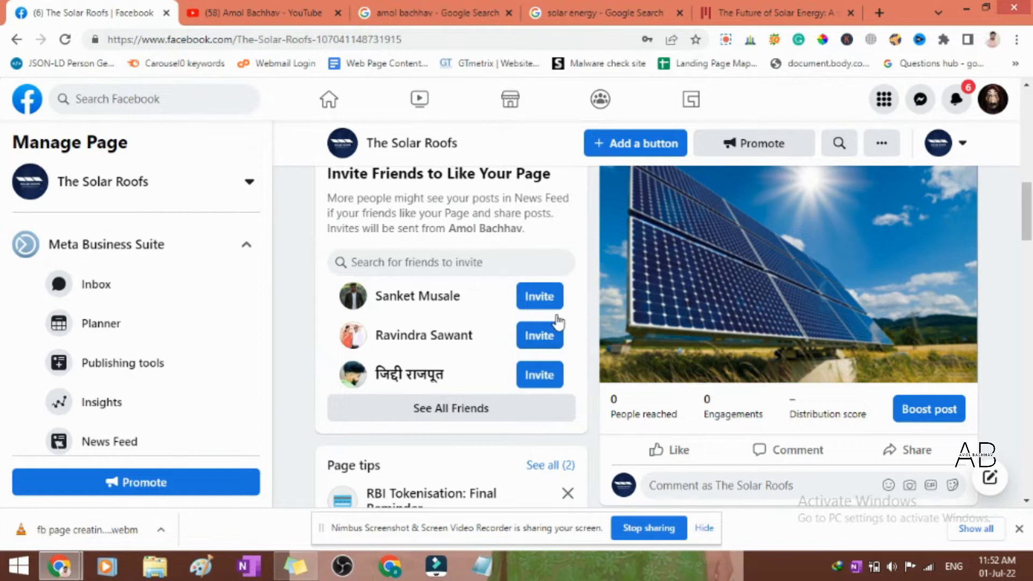
- Select the first four friends in the full list of friends to invite, and close it without sending invites
scroll(557, 320, "down", 1)
scroll(554, 316, "up", 2)
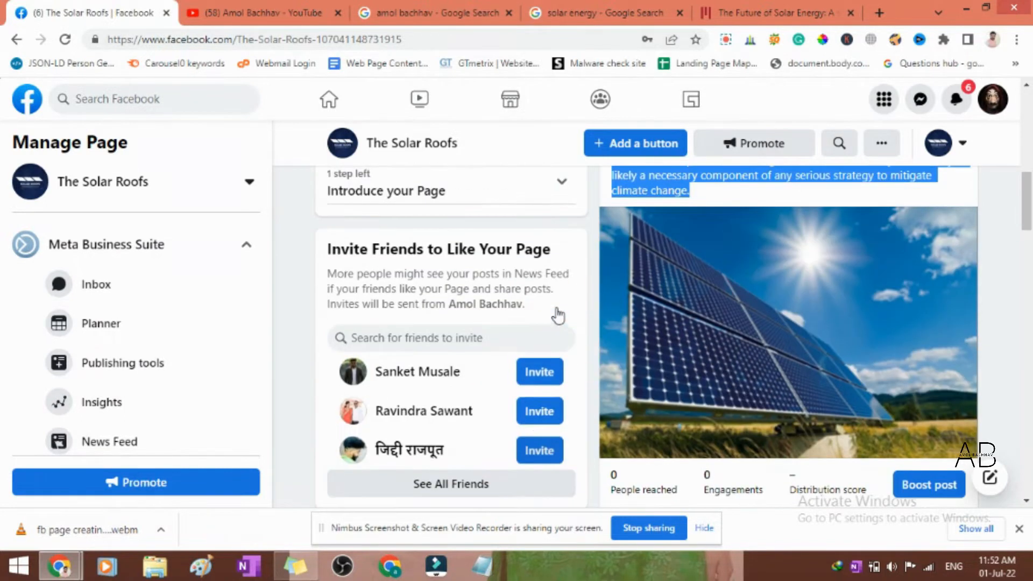
left_click(455, 489)
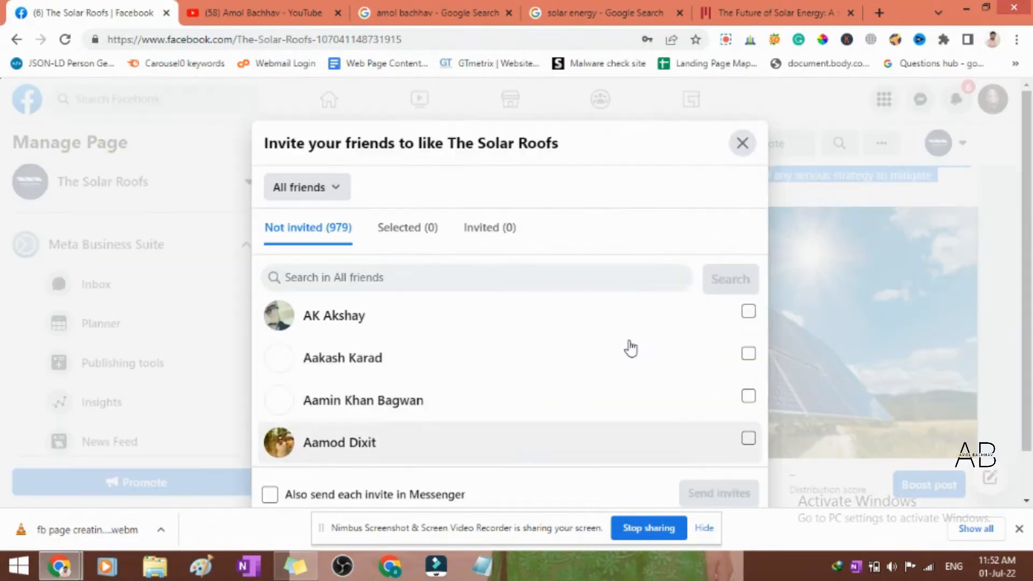
scroll(462, 355, "down", 5)
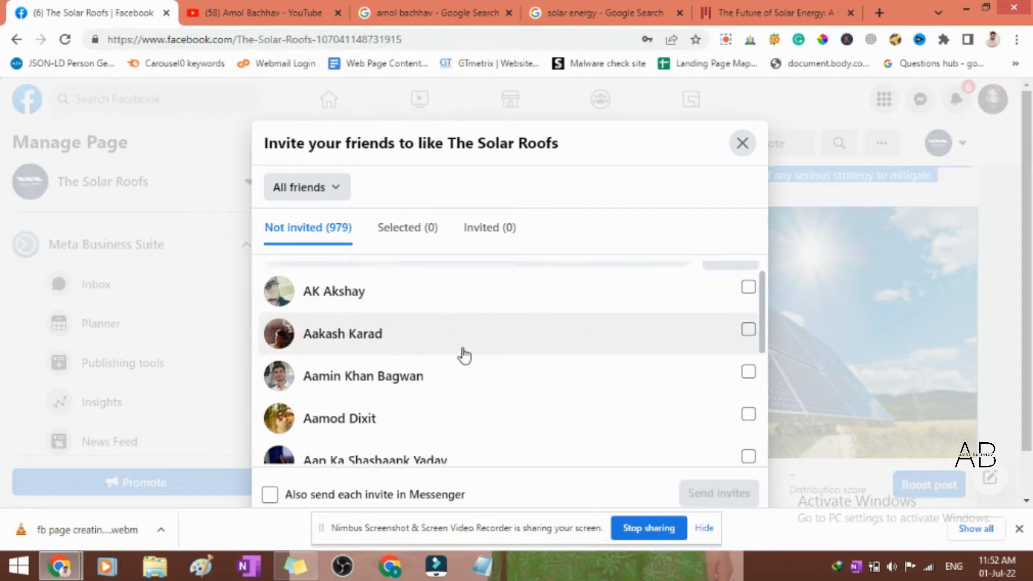
scroll(592, 371, "up", 6)
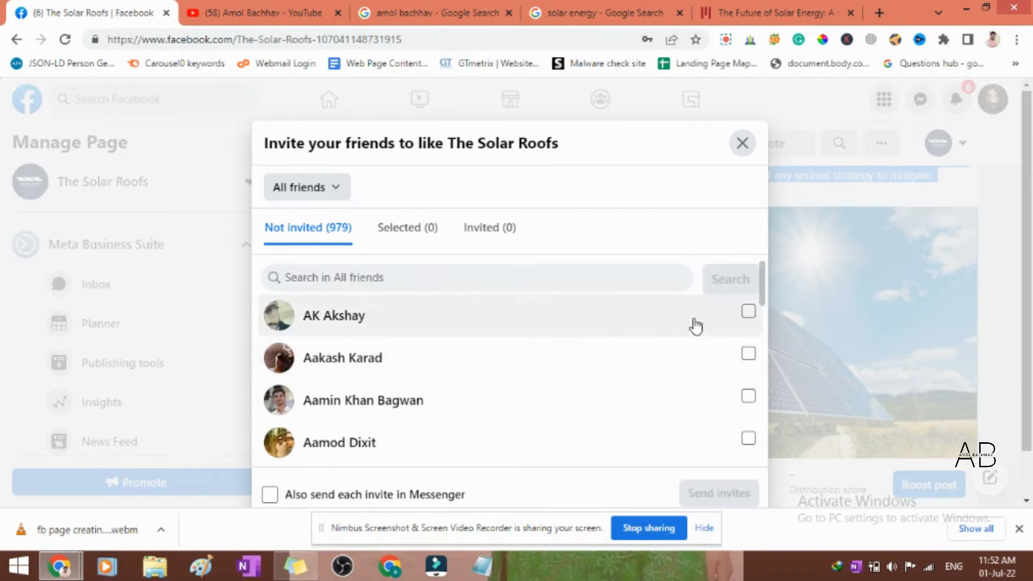
left_click(692, 317)
left_click(688, 352)
left_click(687, 394)
left_click(693, 430)
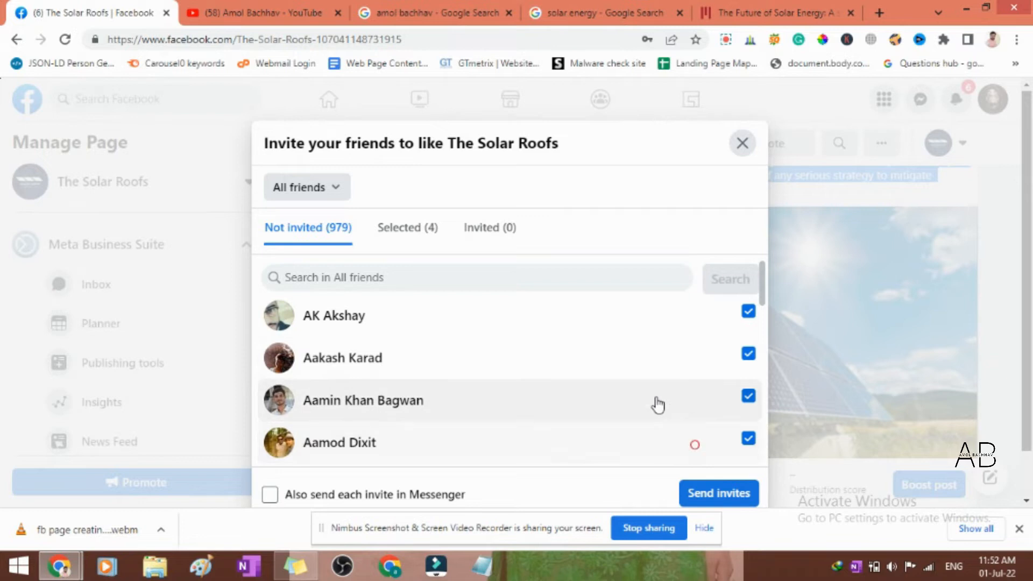
scroll(657, 403, "down", 3)
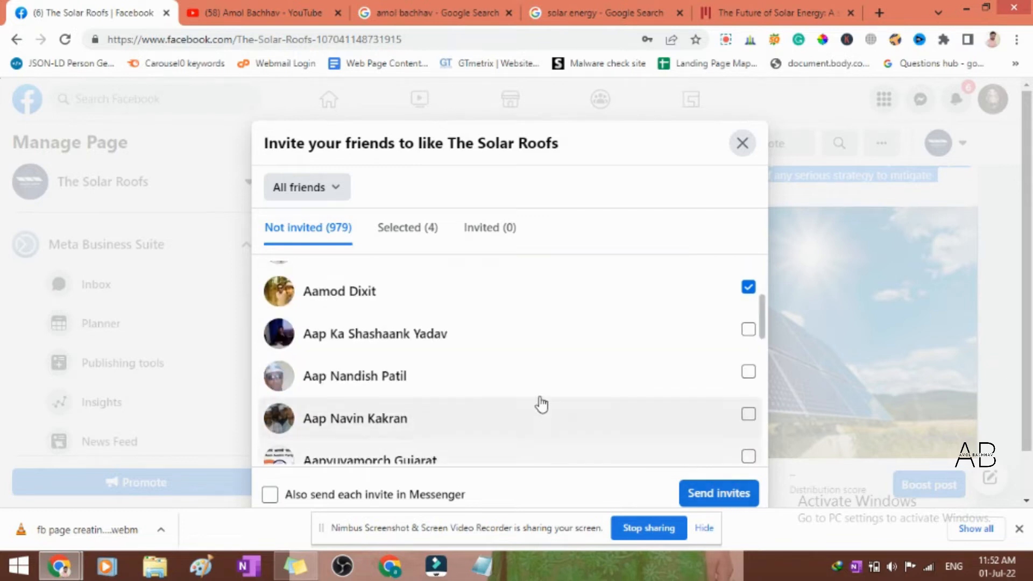
scroll(537, 404, "up", 3)
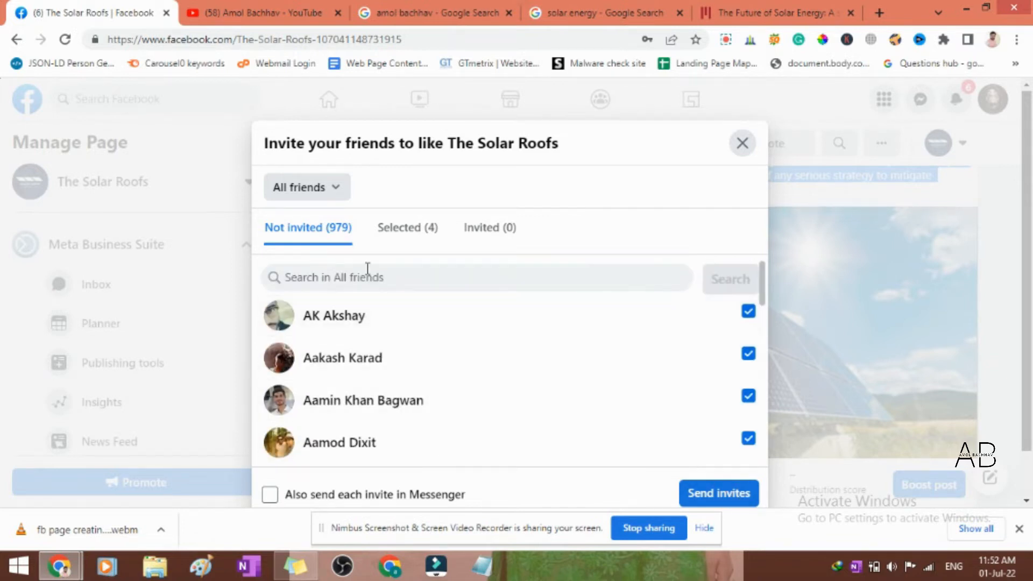
left_click(742, 143)
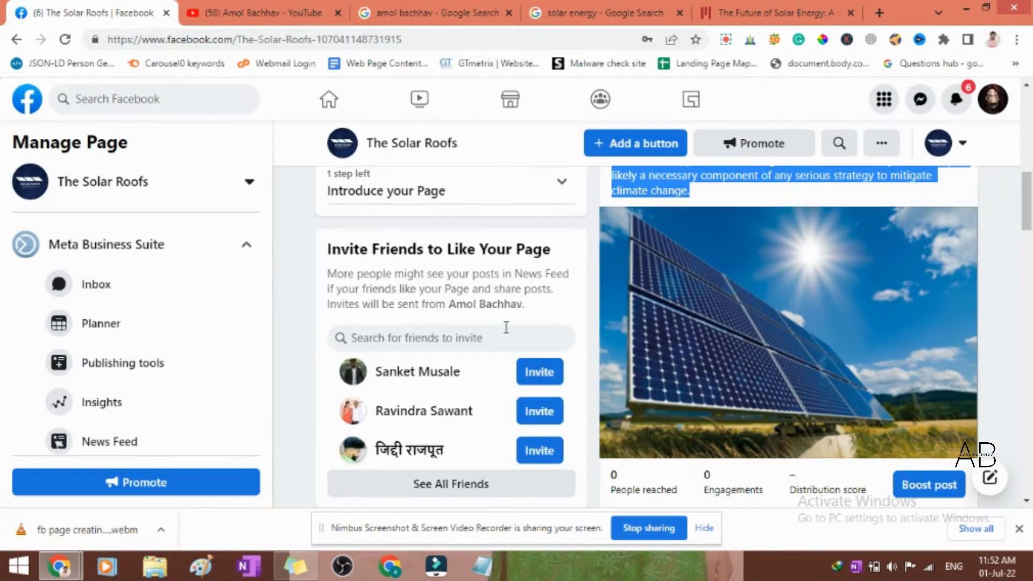
- Look over the page from the setup checklist and new post to the page tips and ad creation section
scroll(675, 374, "up", 6)
scroll(672, 371, "up", 3)
scroll(672, 372, "down", 7)
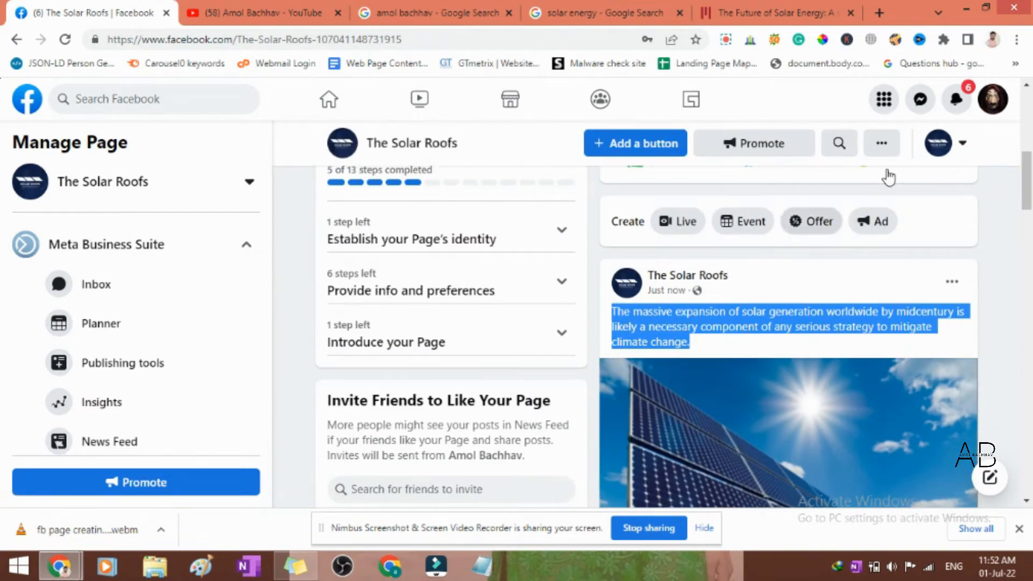
scroll(630, 304, "down", 5)
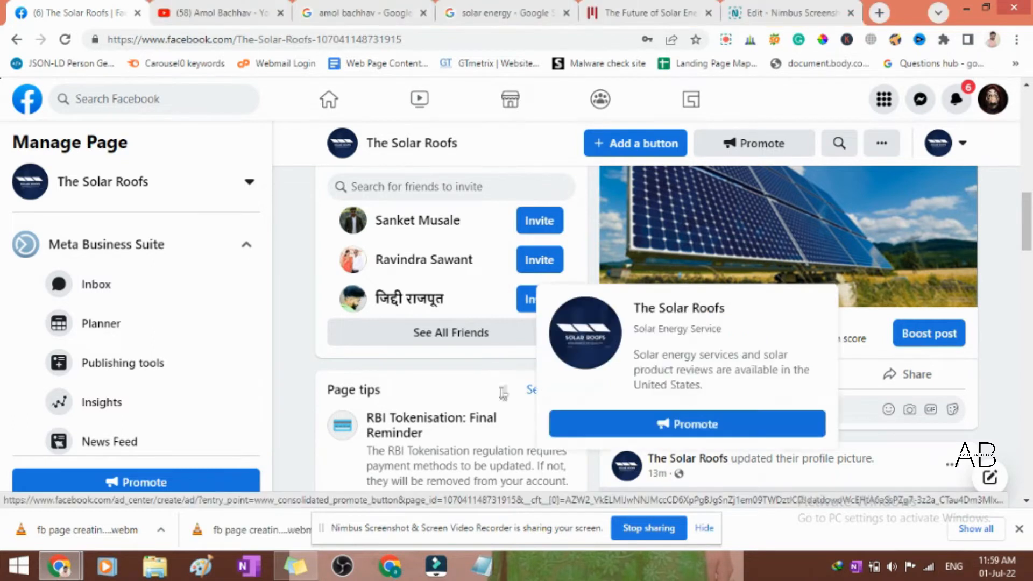
left_click(285, 326)
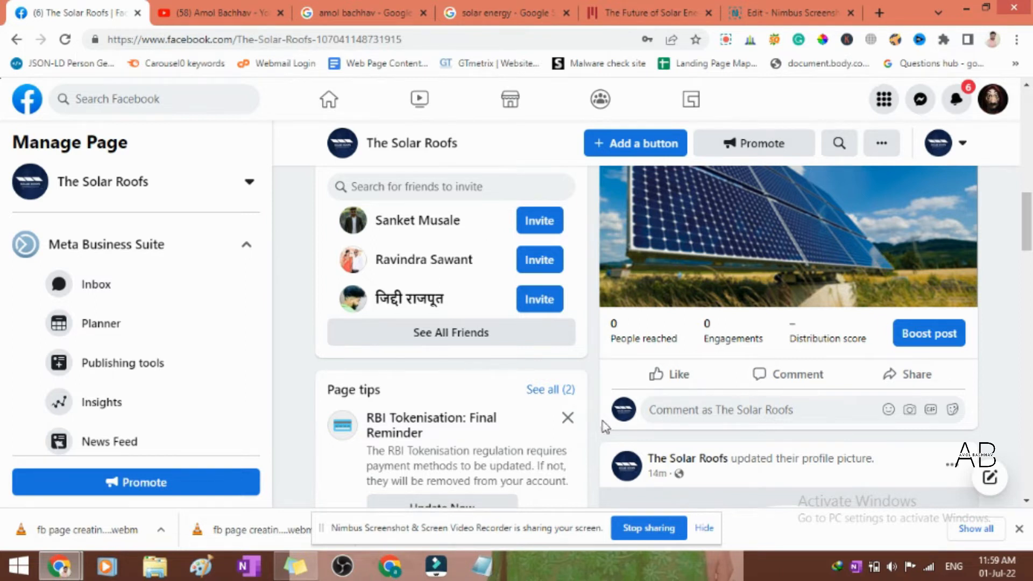
scroll(553, 347, "down", 8)
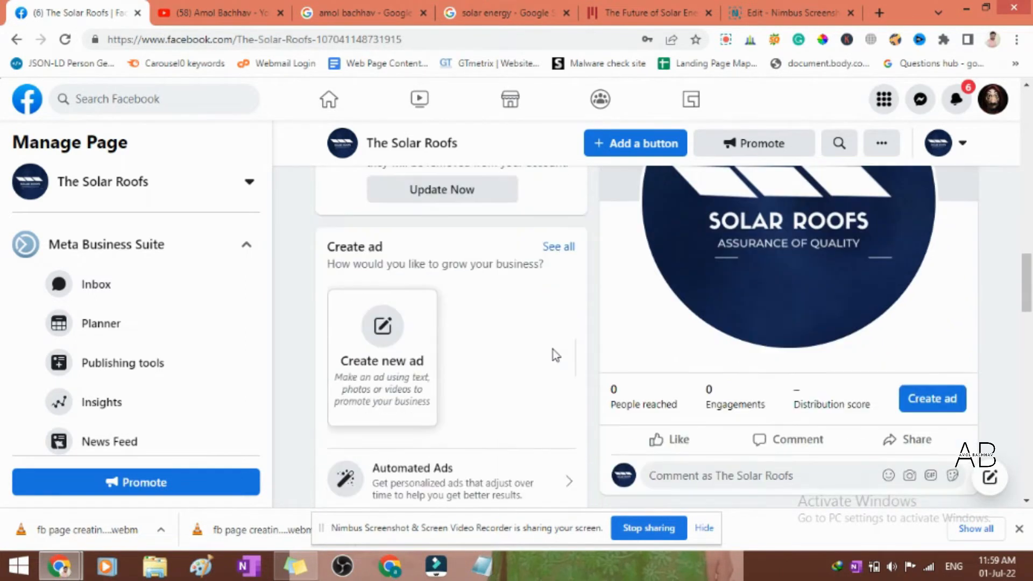
scroll(553, 350, "down", 3)
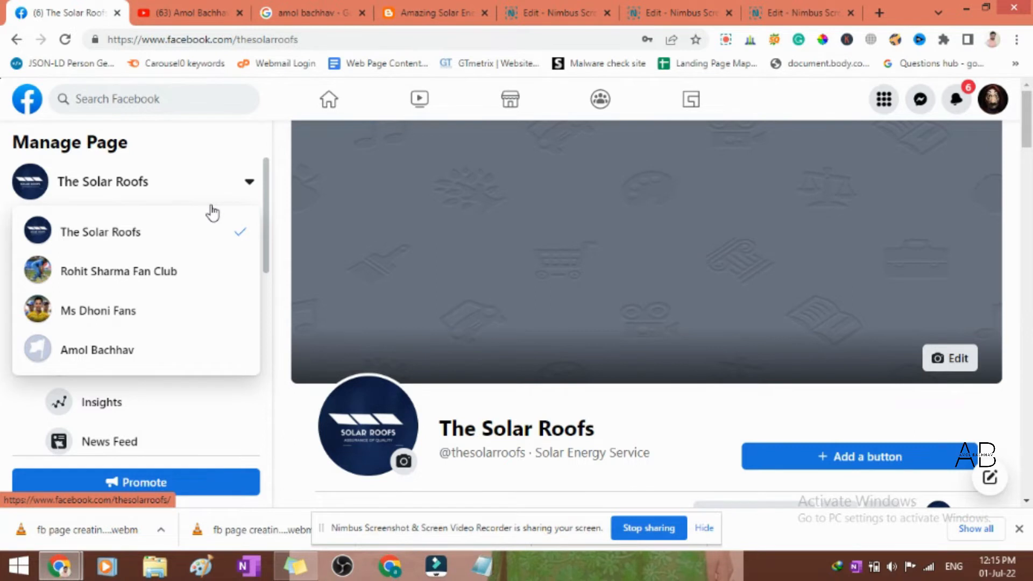
- Check the list of managed pages, and review the page's header, setup section and profile picture post
left_click(211, 207)
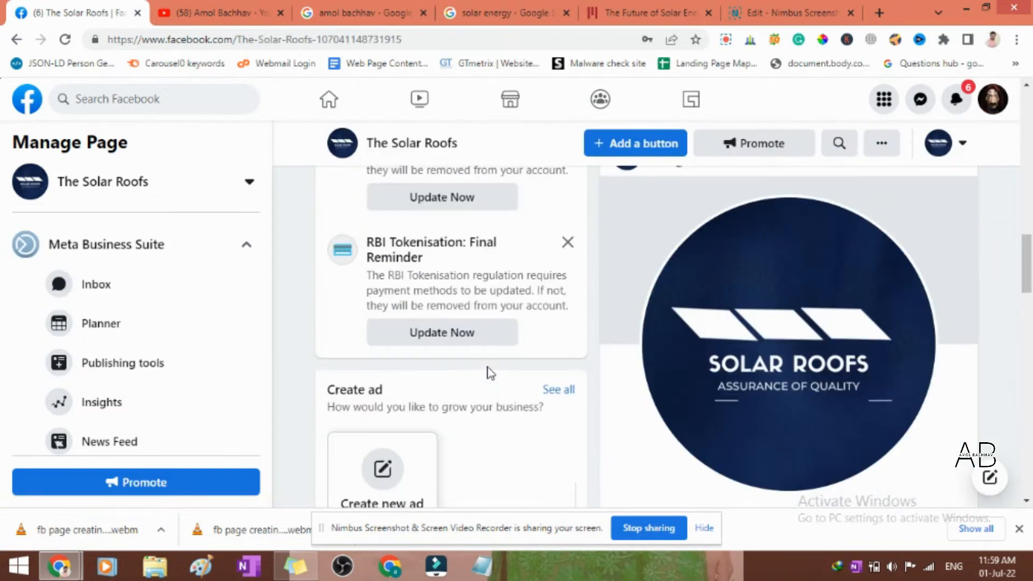
scroll(490, 371, "up", 10)
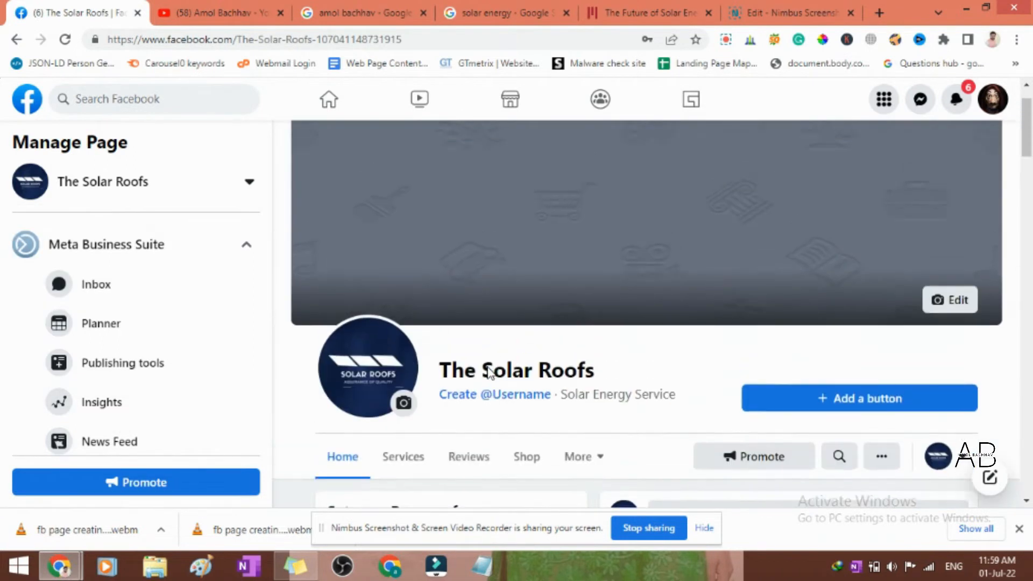
scroll(490, 371, "up", 1)
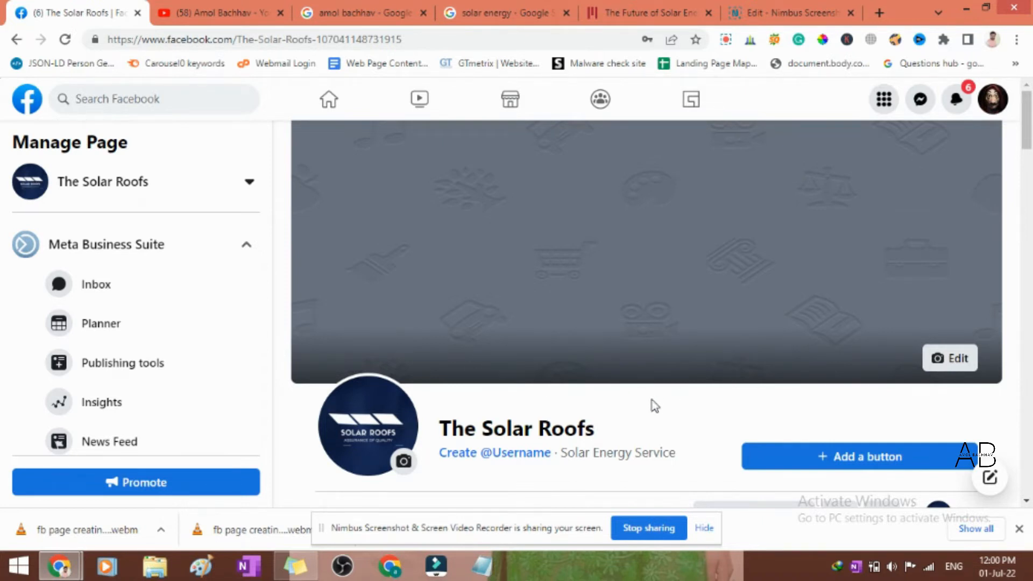
scroll(609, 387, "down", 3)
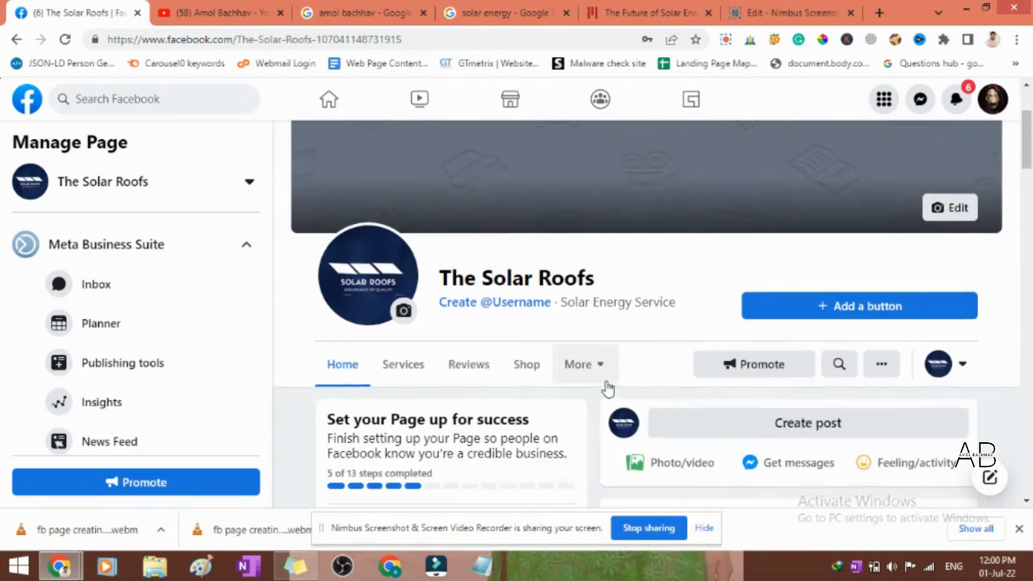
scroll(608, 389, "up", 3)
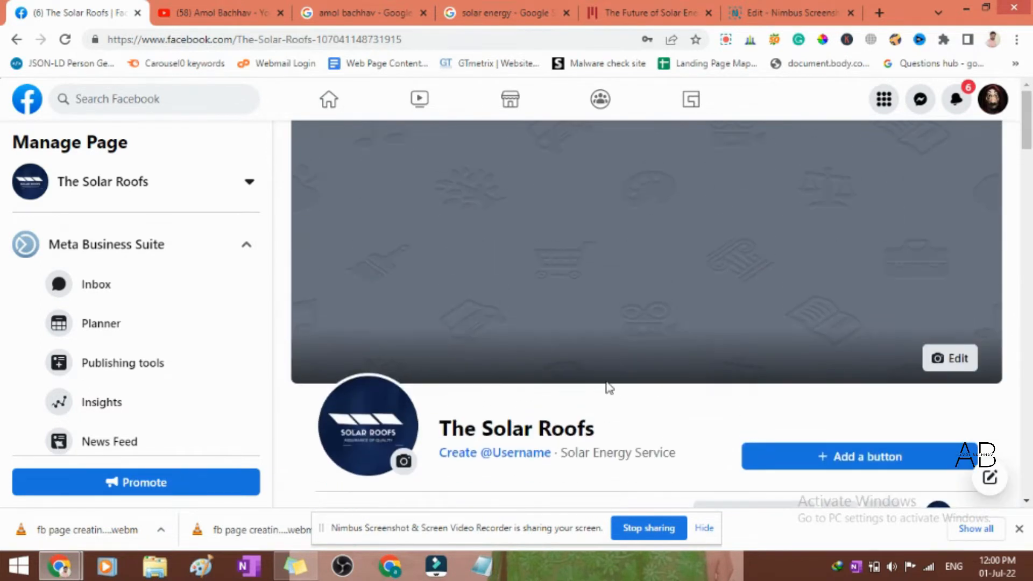
scroll(608, 387, "down", 9)
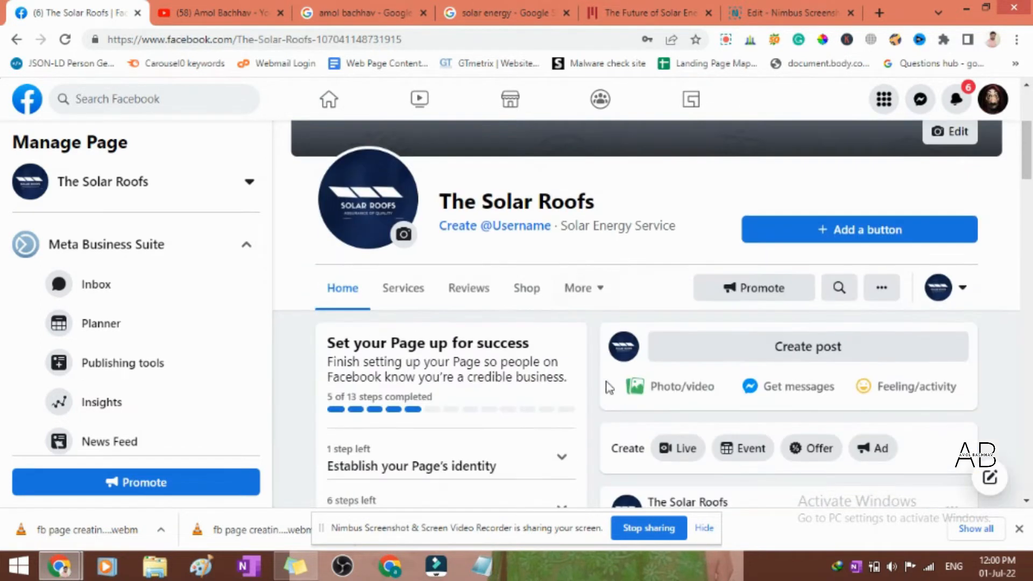
scroll(608, 388, "down", 3)
scroll(608, 386, "down", 12)
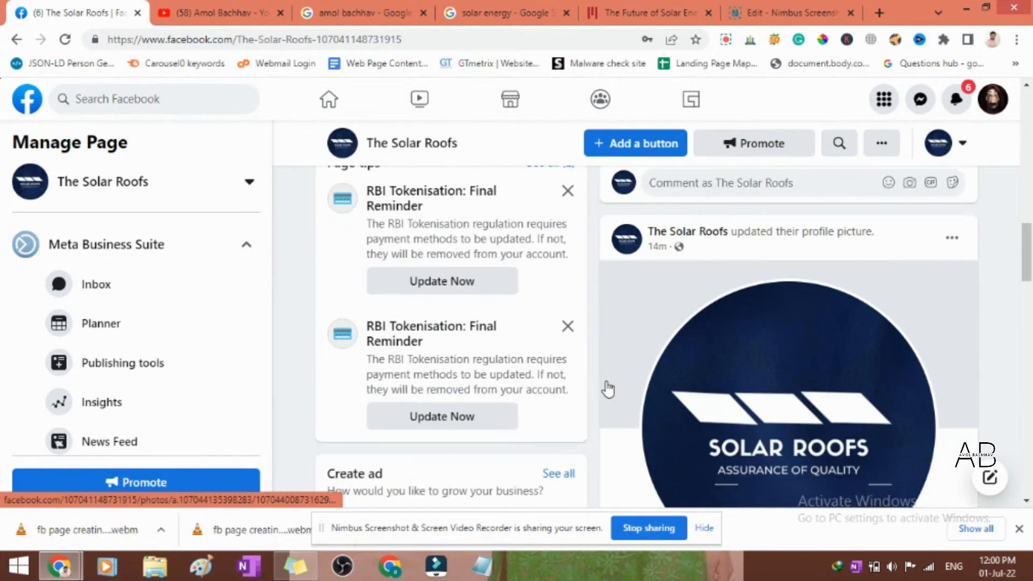
- Review the page's About section, and open the page info for editing
scroll(605, 388, "down", 6)
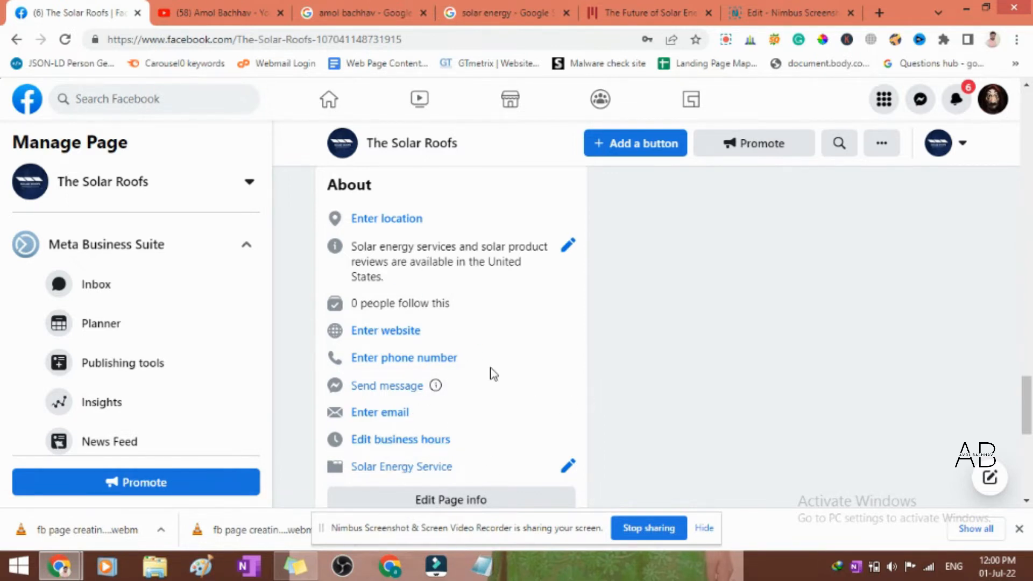
scroll(492, 373, "down", 1)
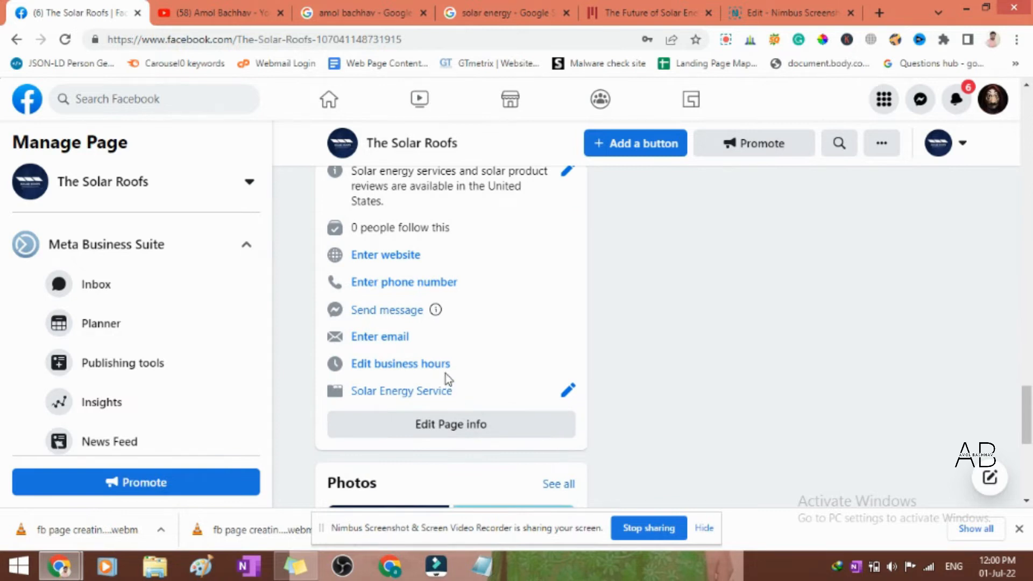
scroll(445, 373, "up", 1)
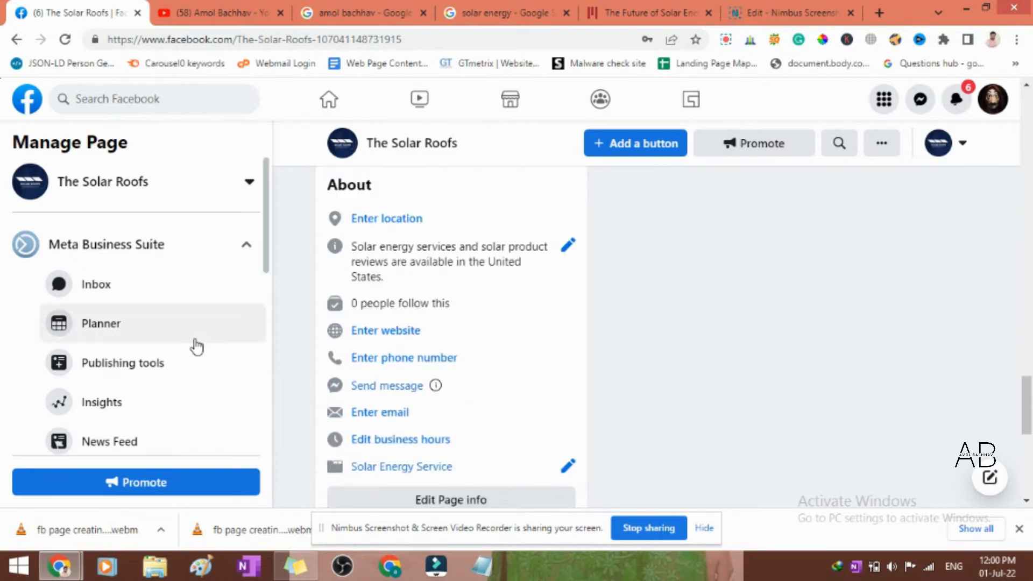
scroll(197, 347, "down", 5)
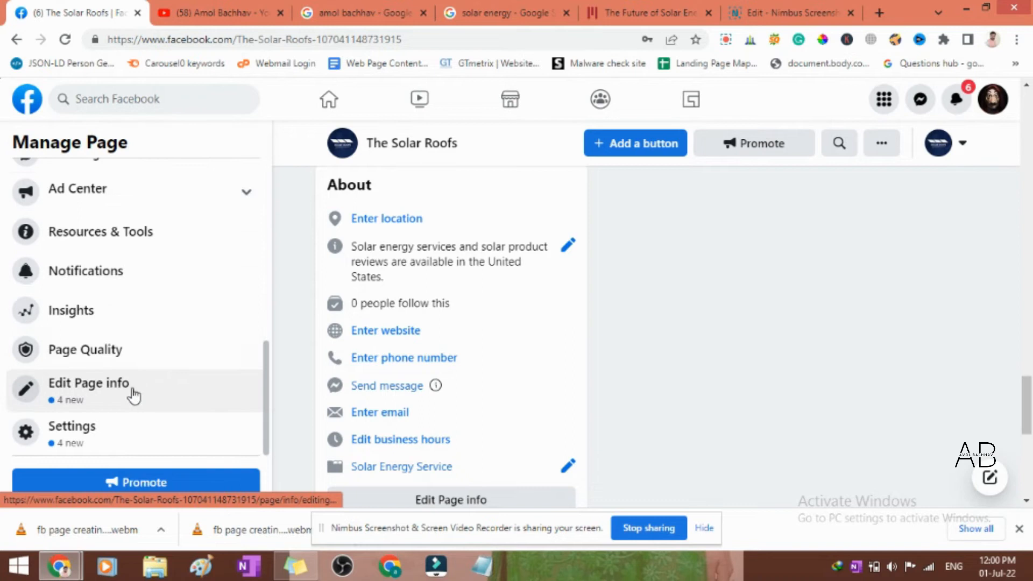
left_click(133, 394)
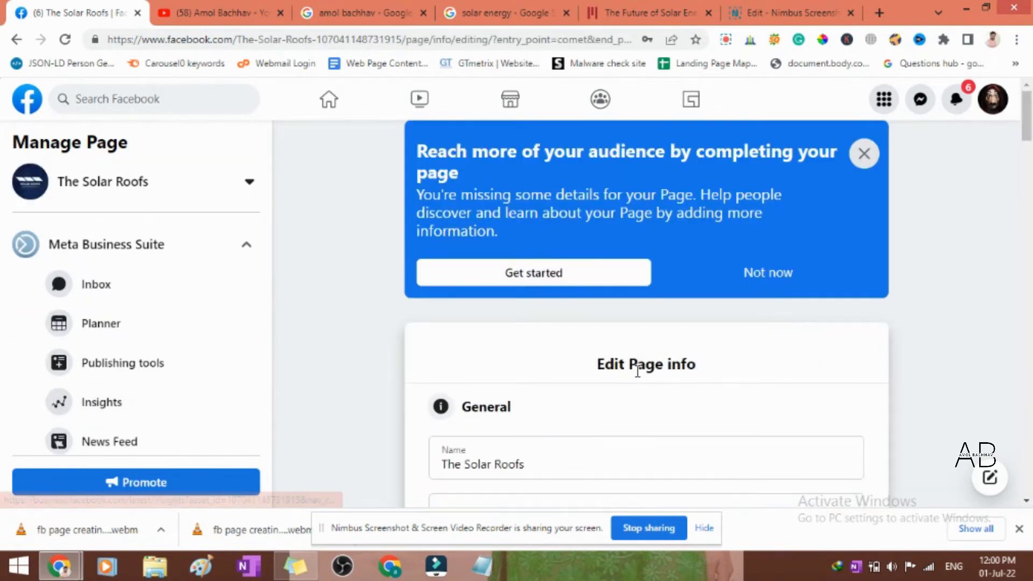
- Enter thesolarroofs as the page's username in the general info
scroll(660, 375, "down", 5)
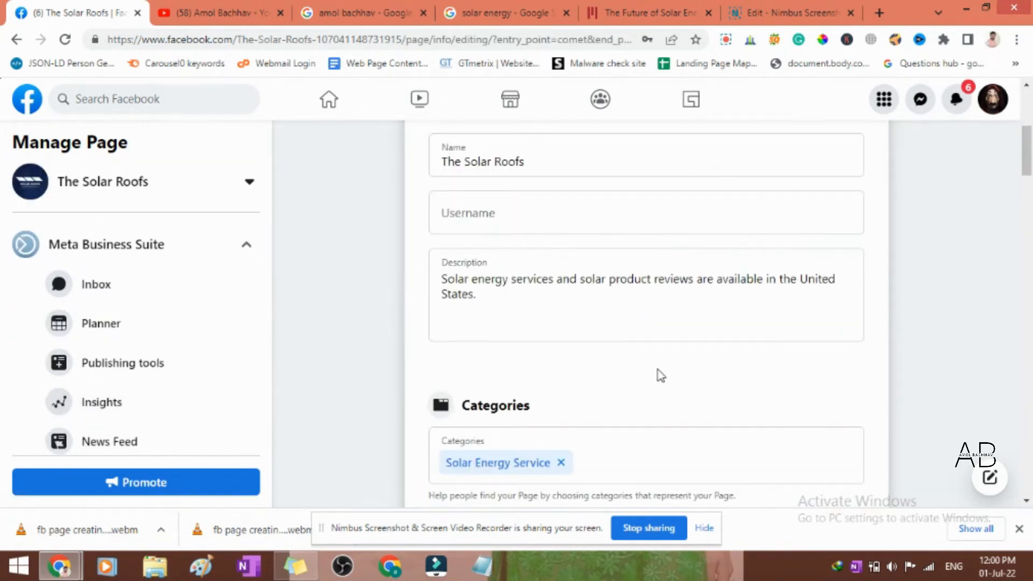
left_click(521, 220)
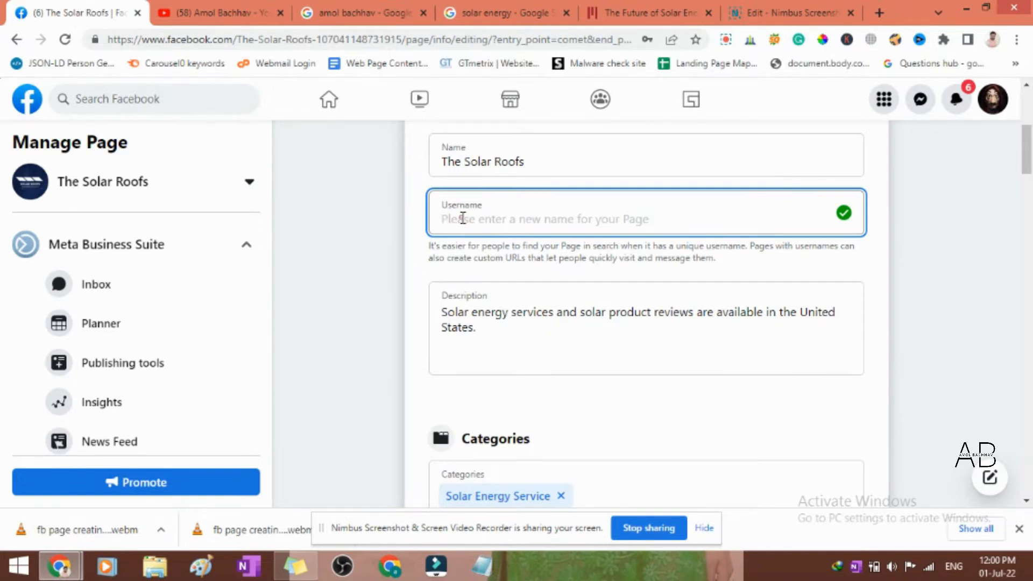
type("solar")
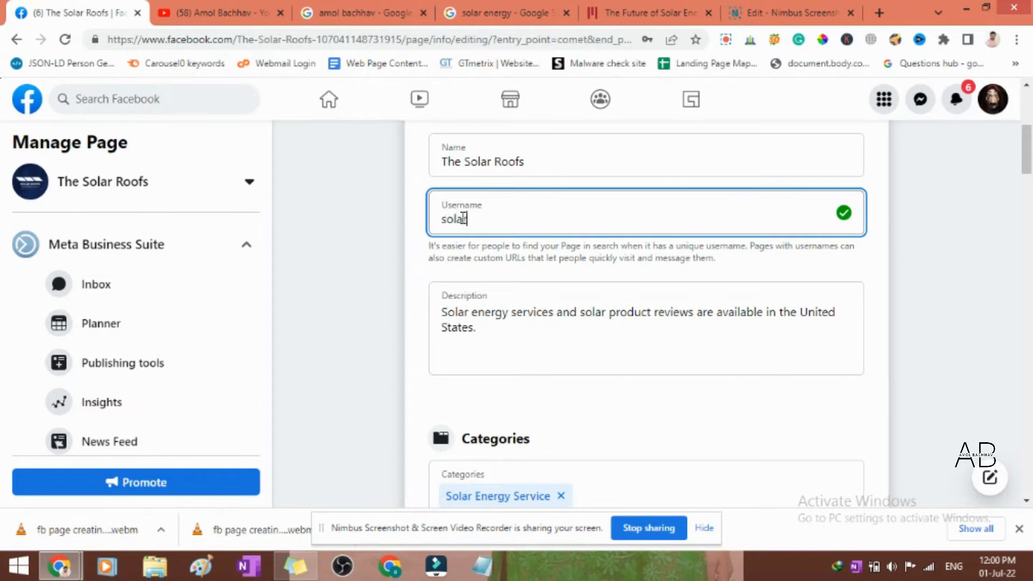
type("roof")
type("s")
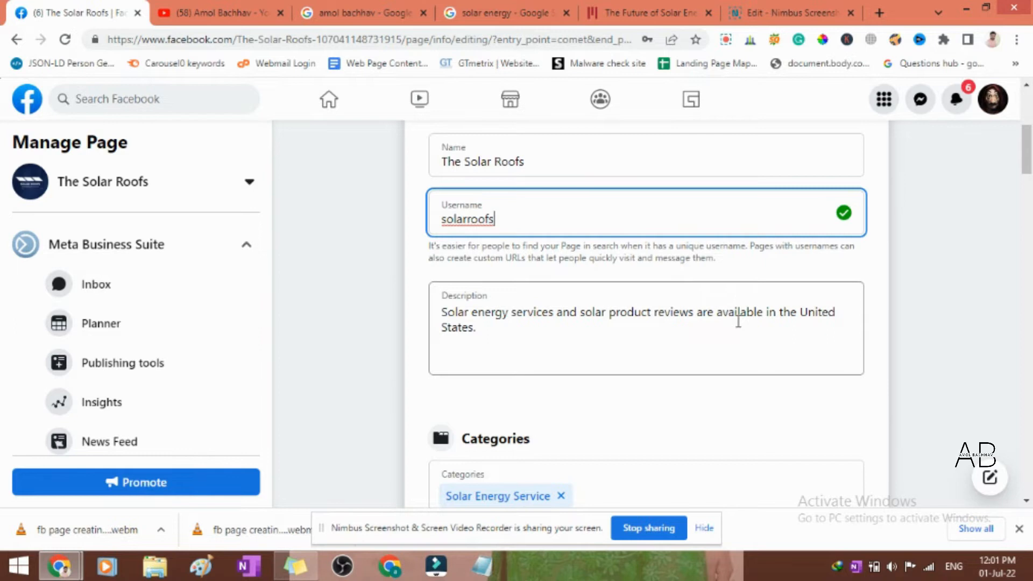
scroll(710, 334, "down", 4)
scroll(710, 334, "up", 7)
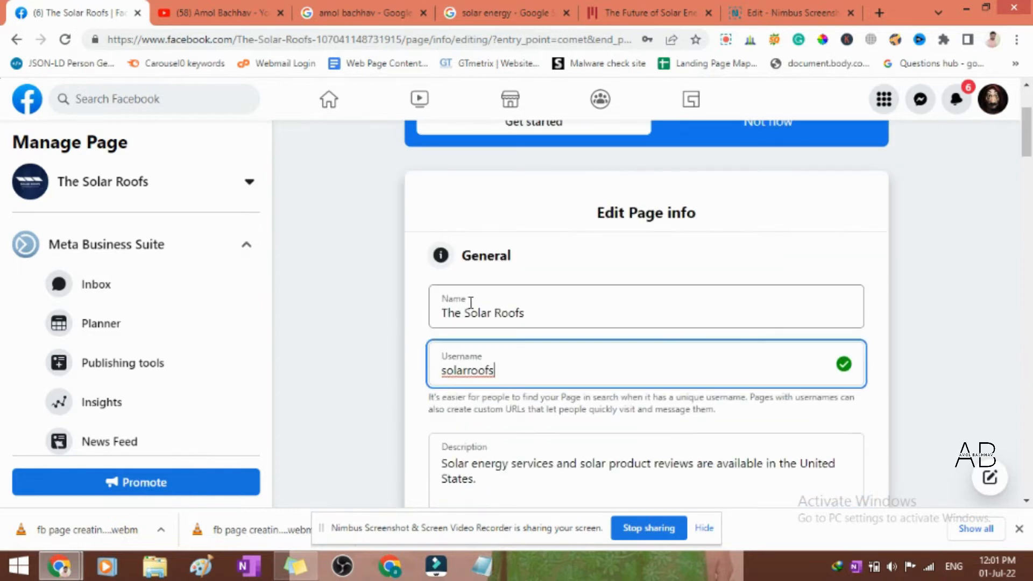
left_click(445, 374)
type("the")
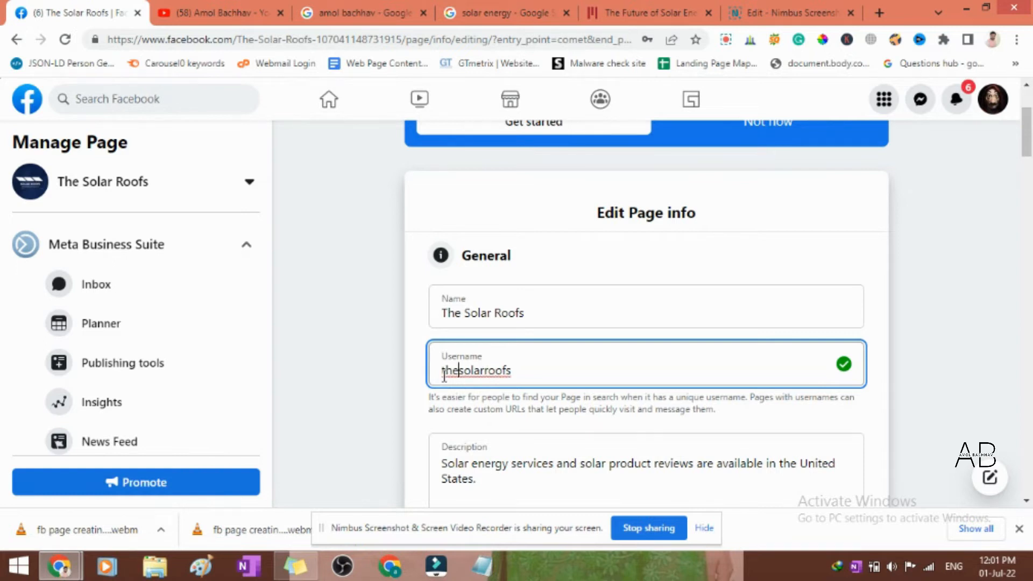
- Look through the phone number, WhatsApp number and email fields in the contact section without entering anything
scroll(611, 349, "down", 8)
scroll(623, 273, "down", 4)
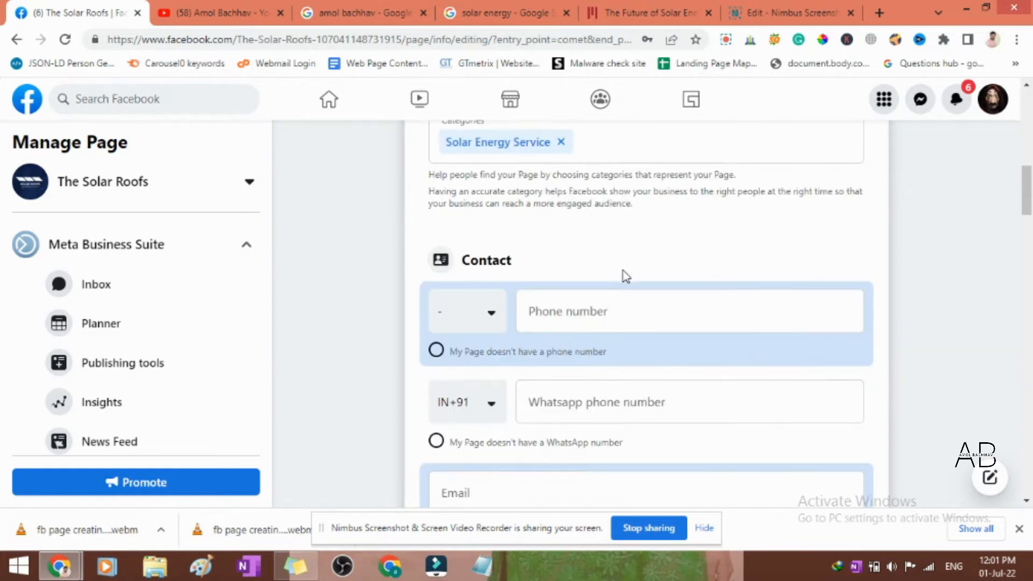
scroll(622, 272, "up", 3)
left_click(574, 290)
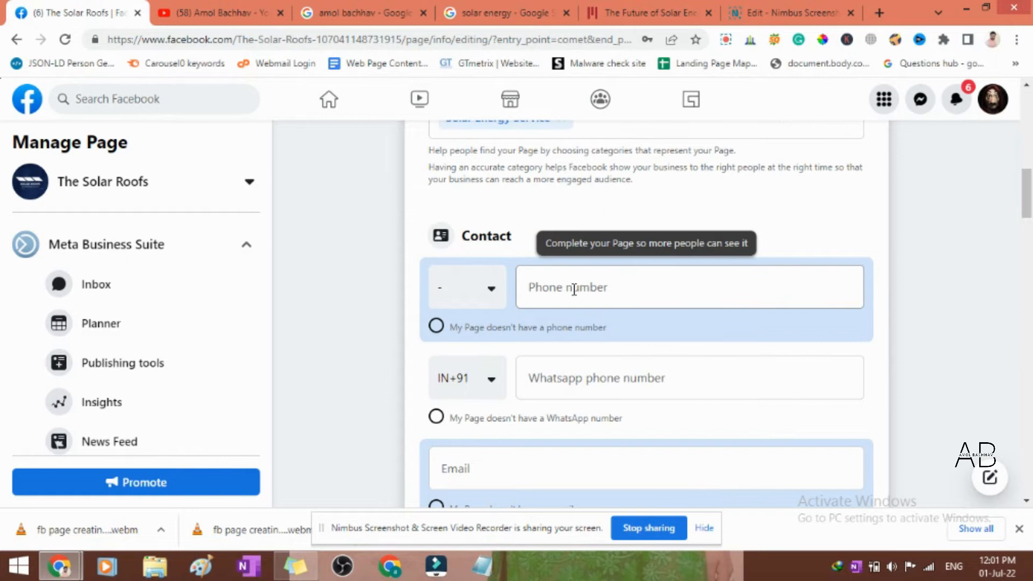
scroll(575, 289, "down", 2)
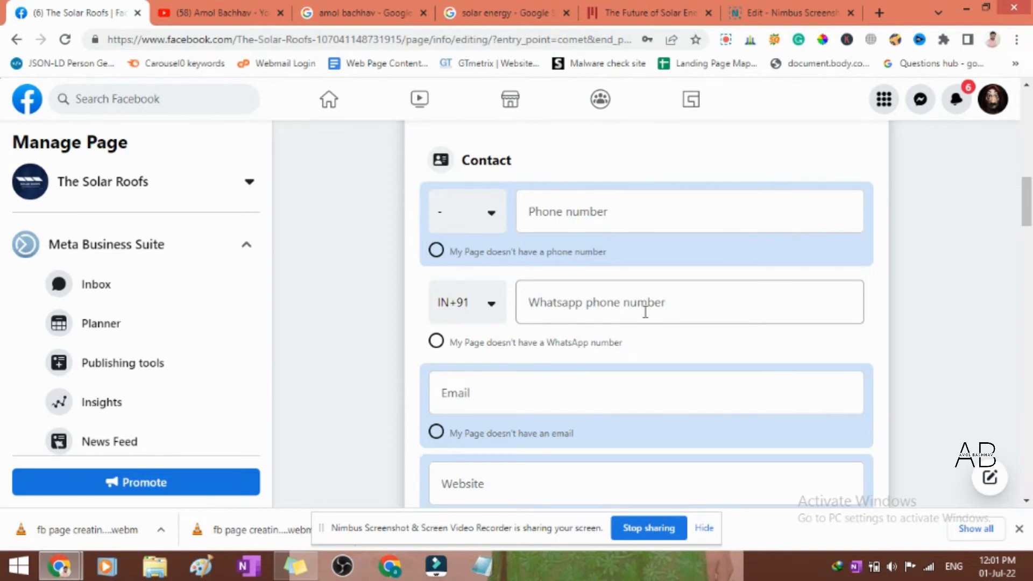
left_click(573, 299)
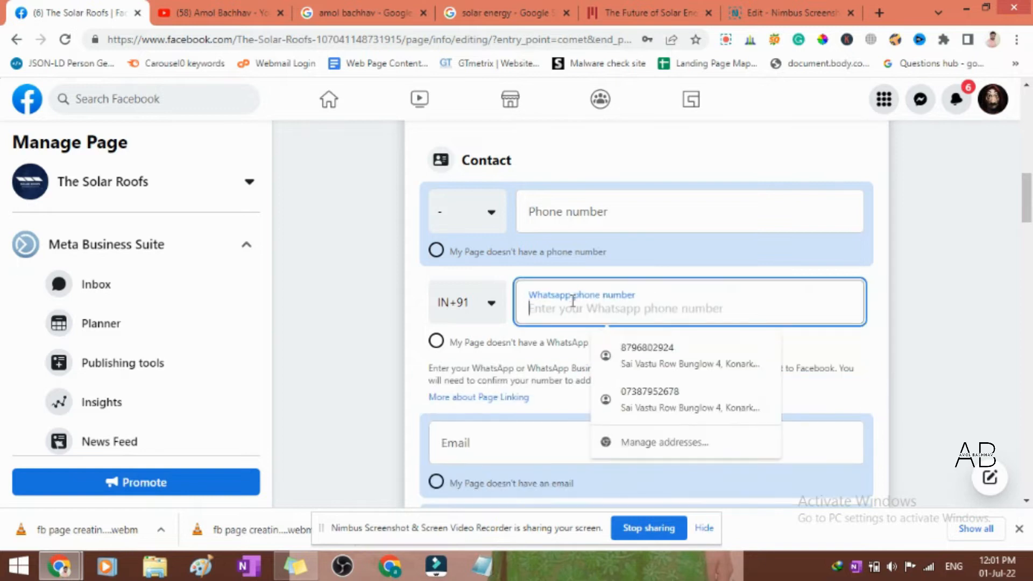
left_click(994, 327)
scroll(470, 352, "down", 3)
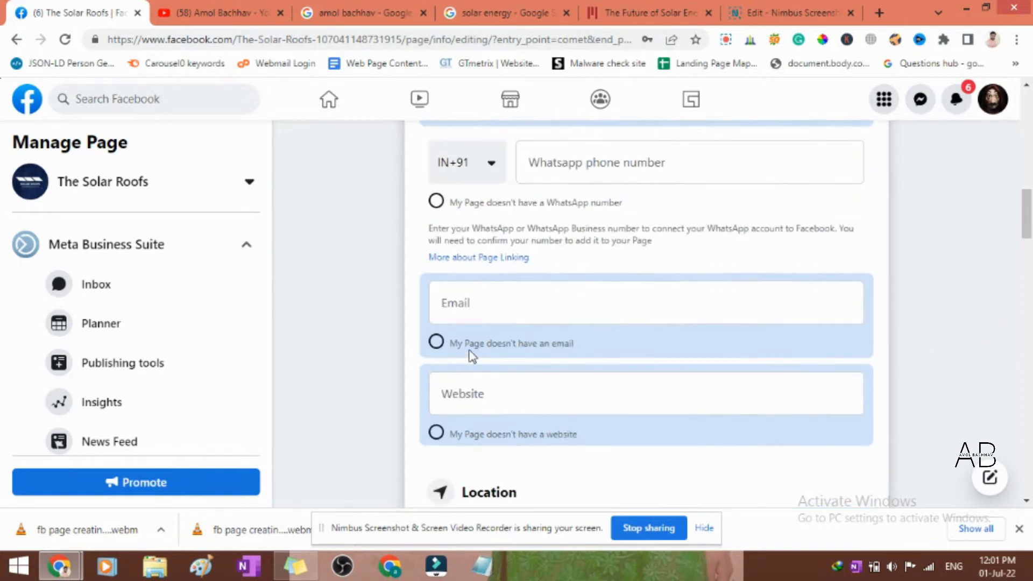
left_click(556, 295)
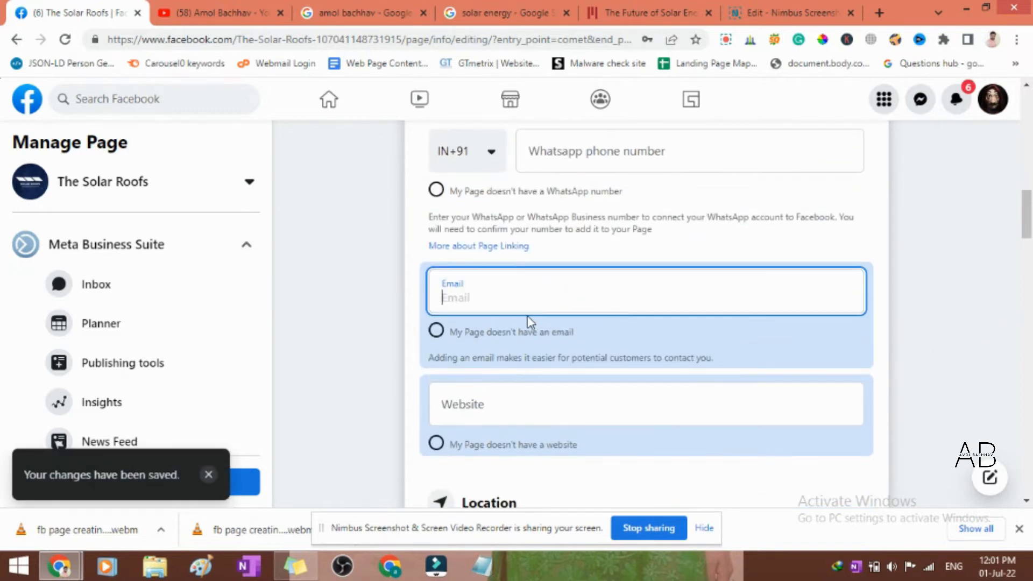
scroll(619, 301, "down", 2)
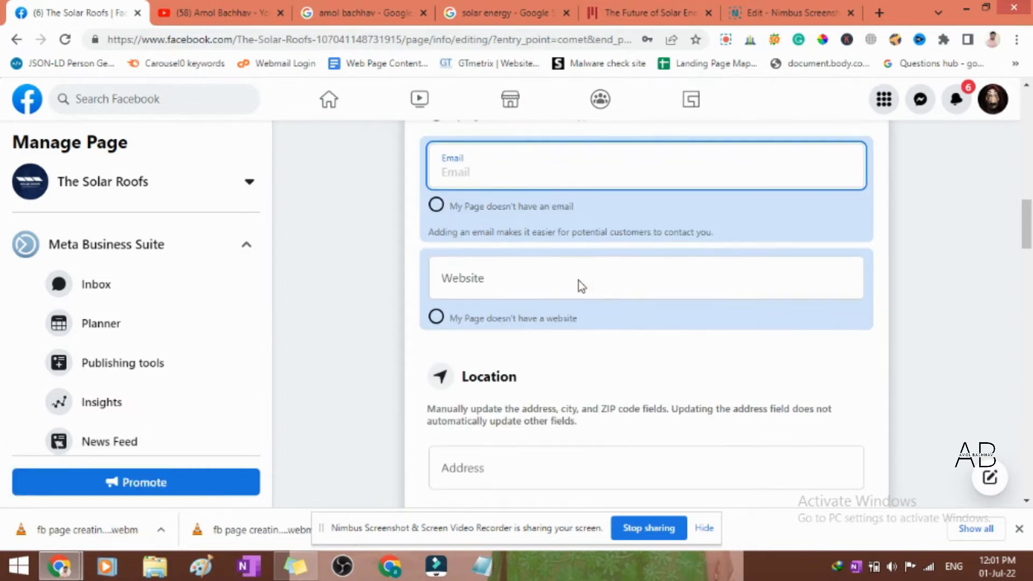
- Open the Amazing Solar Energy Facts blog in the solar energy search tab and copy its web address for the page's website field
left_click(512, 284)
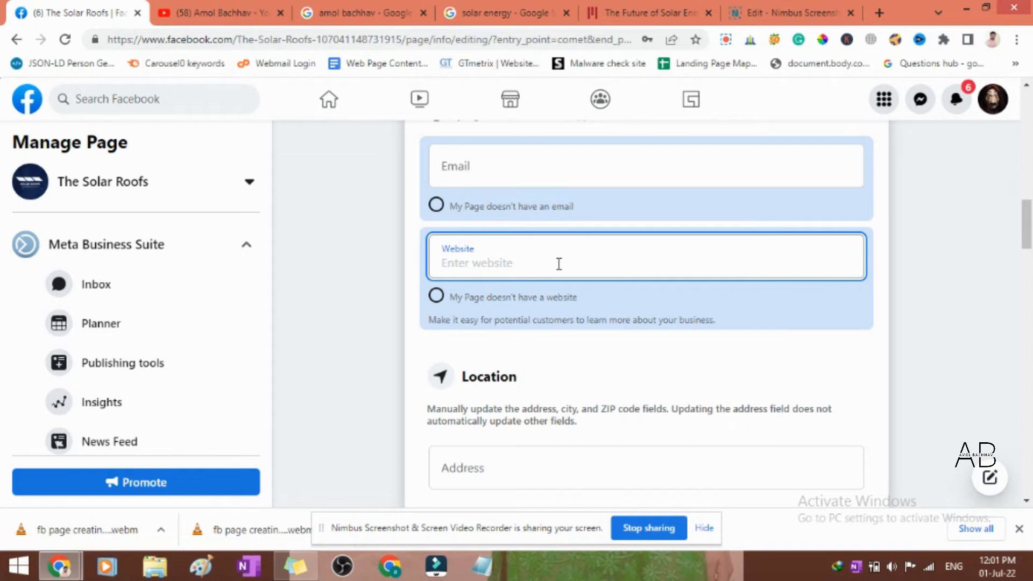
left_click(498, 253)
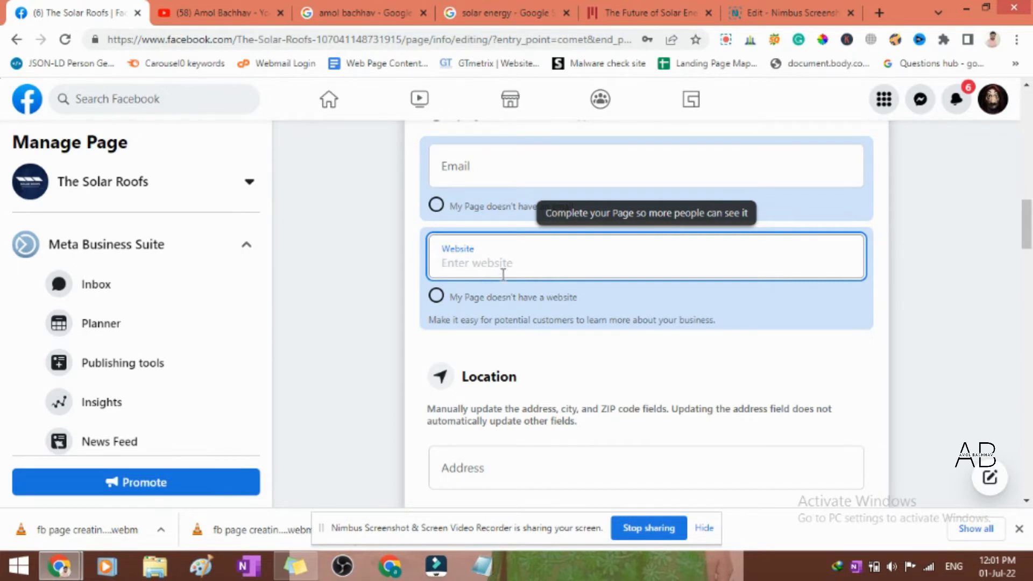
left_click(477, 10)
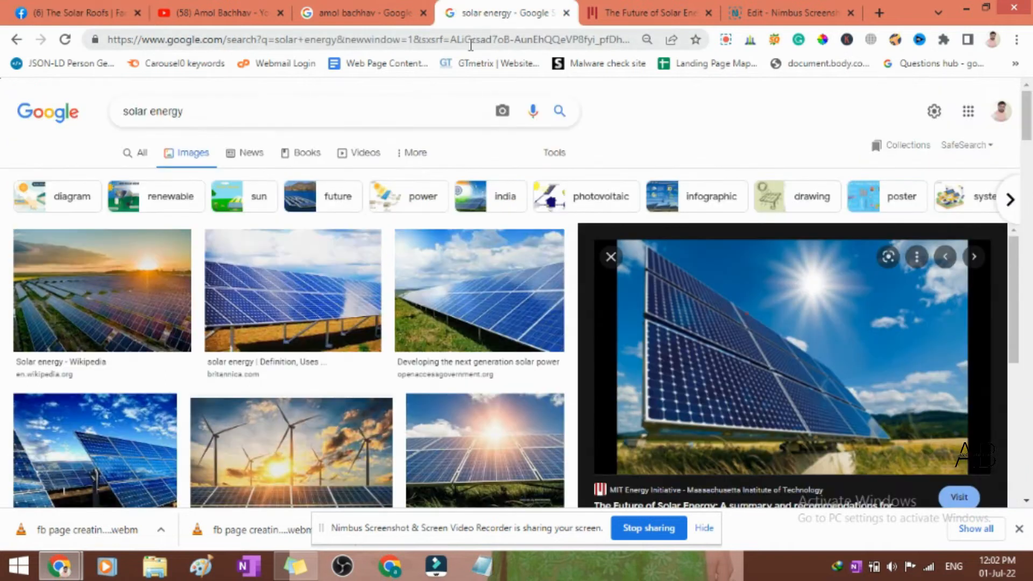
left_click(471, 45)
type("solarenergyfacts.blogspot.com")
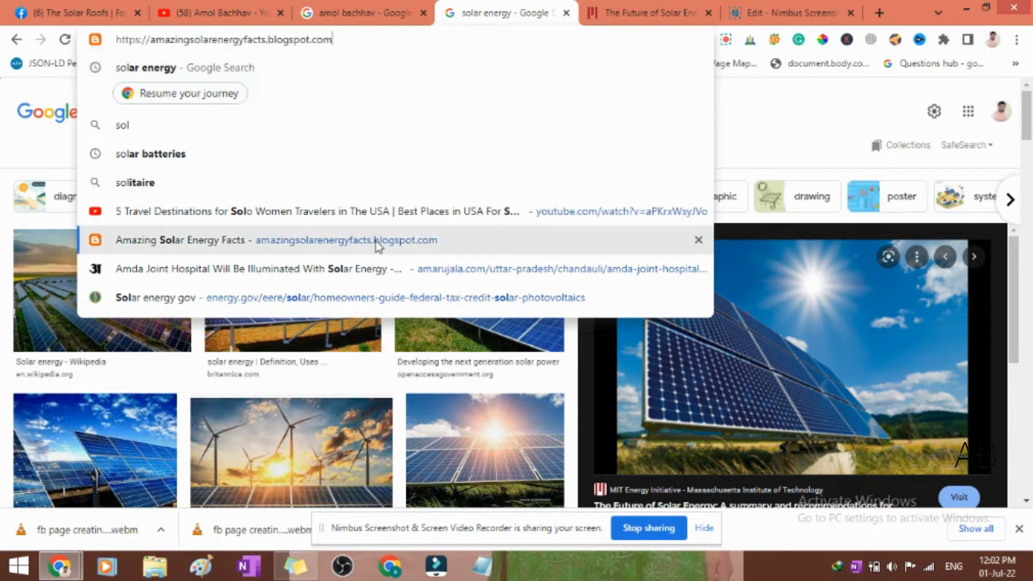
left_click(376, 240)
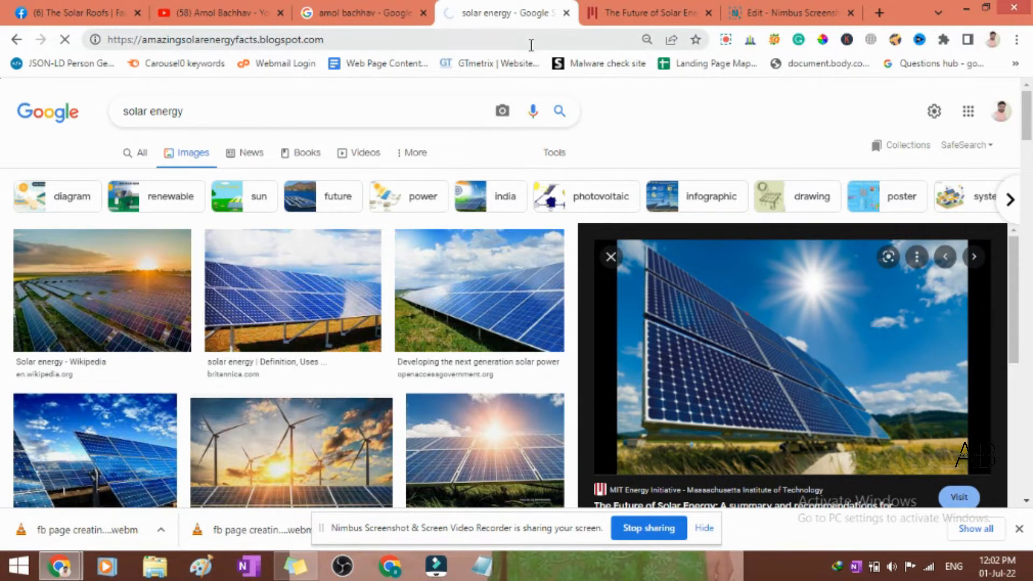
left_click(490, 40)
key("ctrl+c")
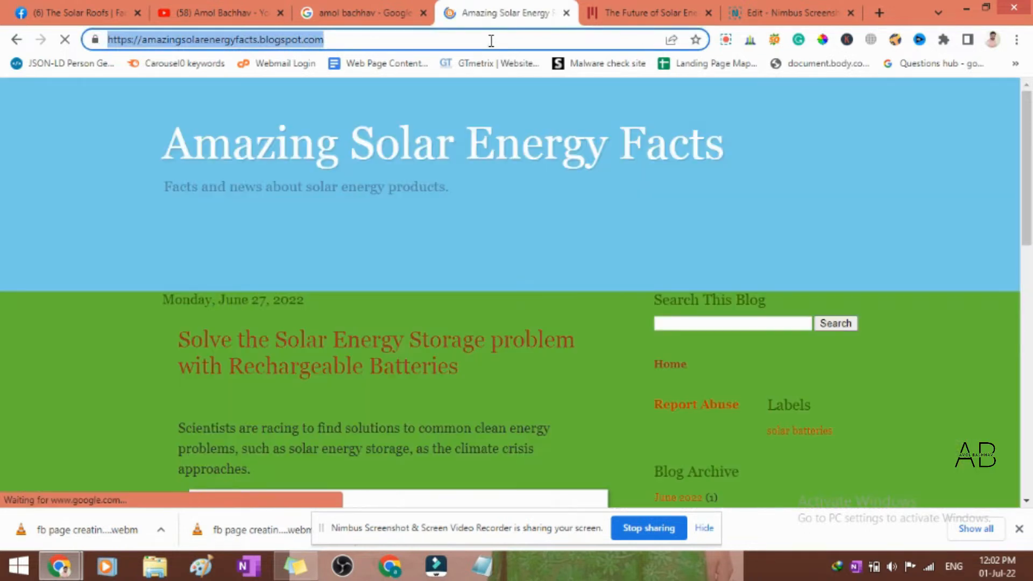
- Look over the blog's article on solar energy storage with rechargeable batteries
scroll(568, 240, "down", 5)
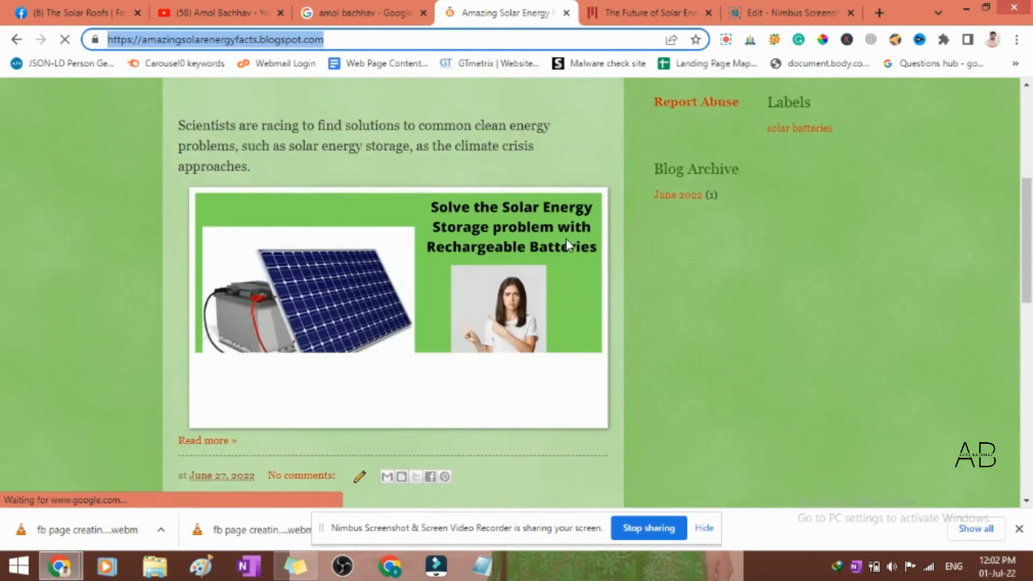
scroll(576, 288, "down", 7)
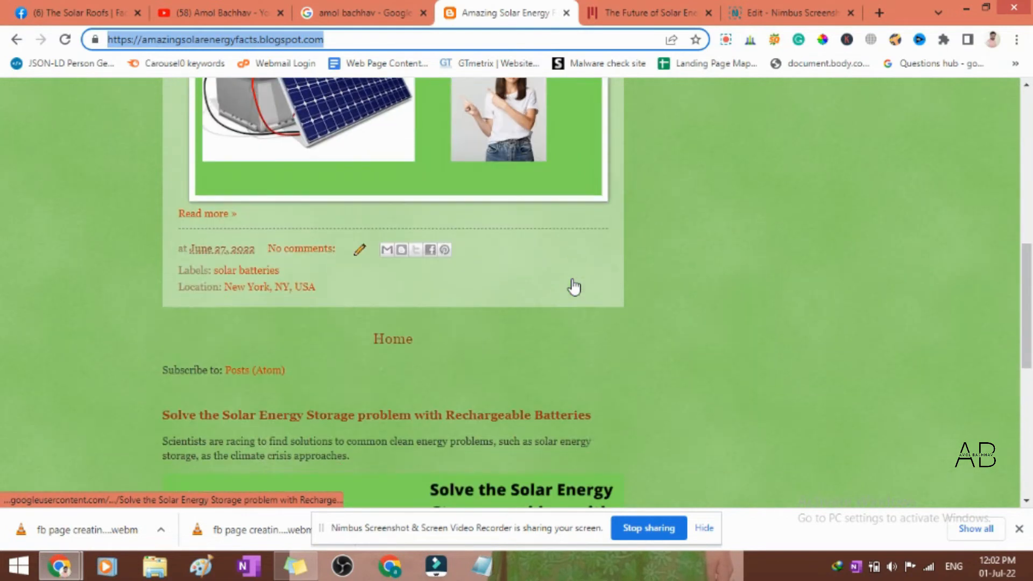
scroll(551, 345, "down", 3)
scroll(553, 347, "up", 15)
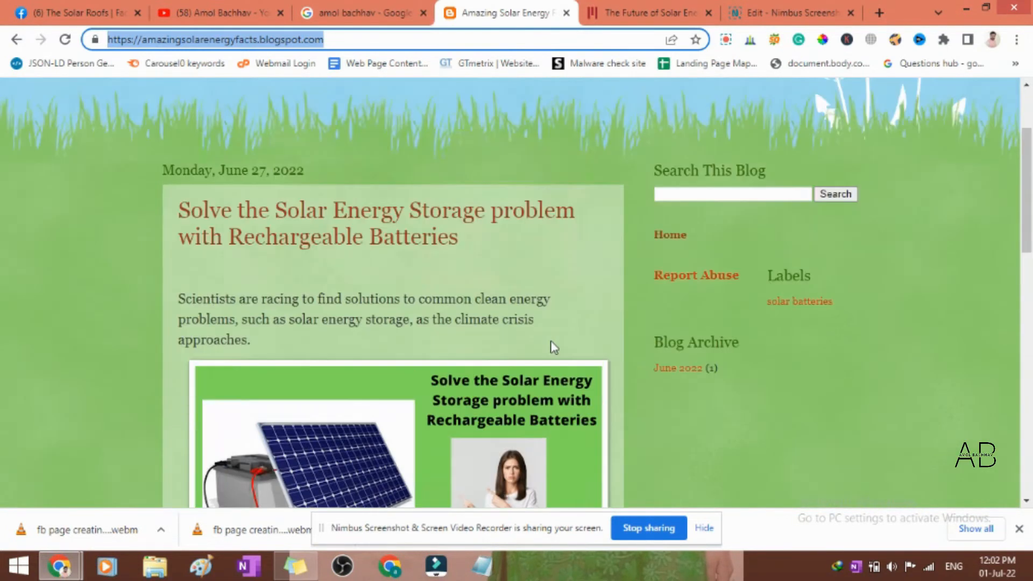
scroll(552, 346, "down", 7)
scroll(553, 346, "up", 4)
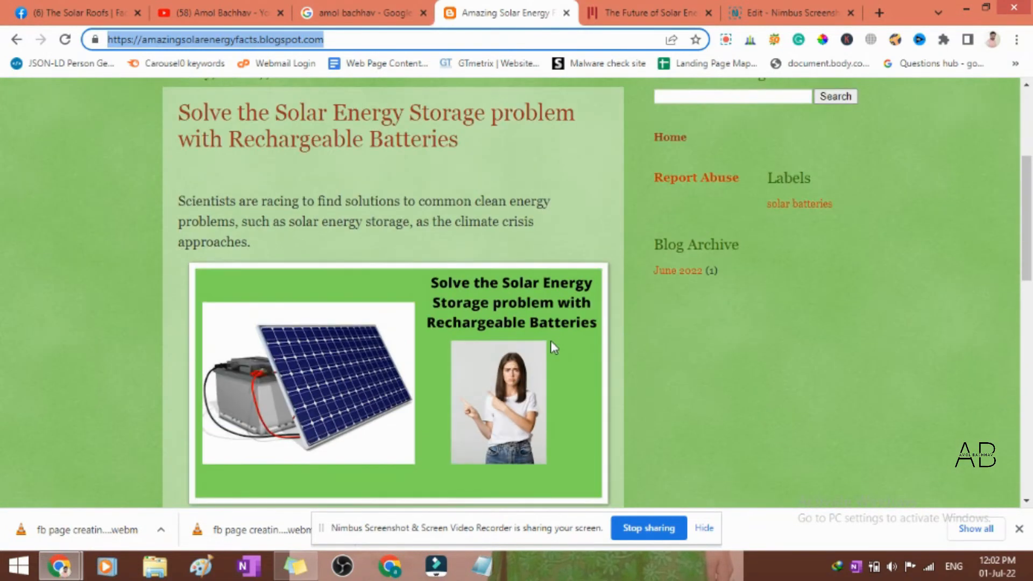
scroll(554, 347, "up", 2)
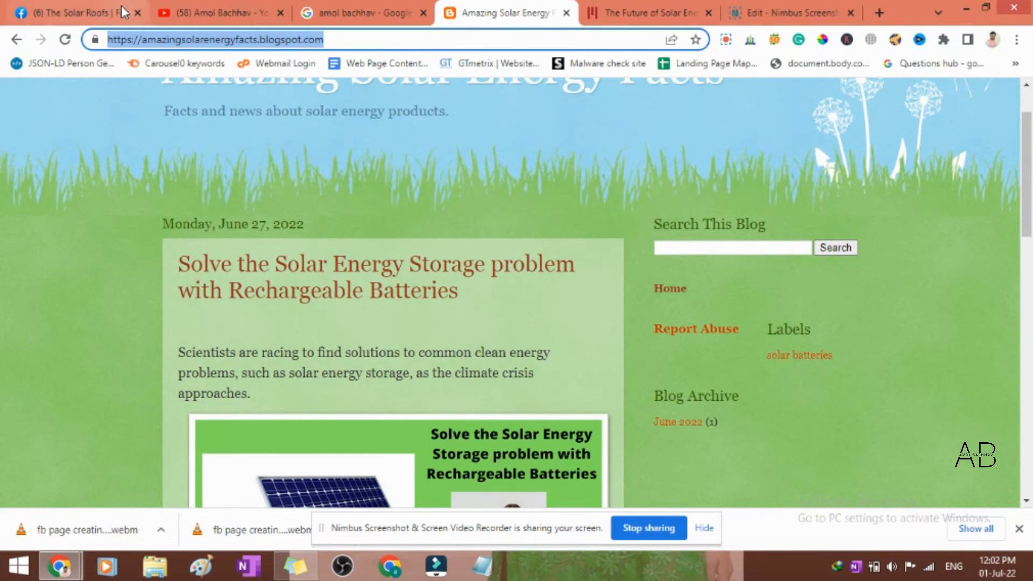
left_click(80, 11)
left_click(505, 262)
key("ctrl+v")
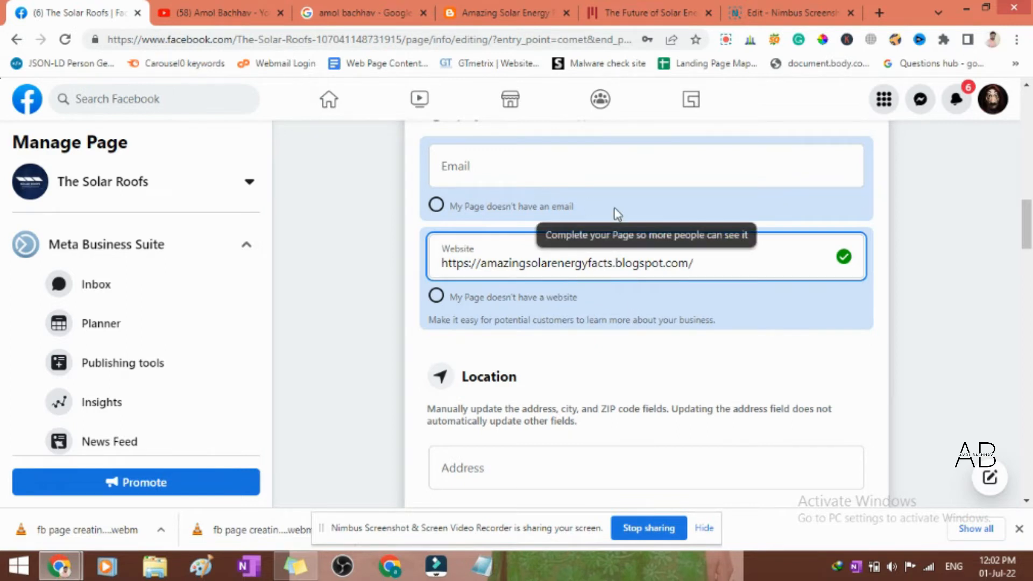
left_click(498, 264)
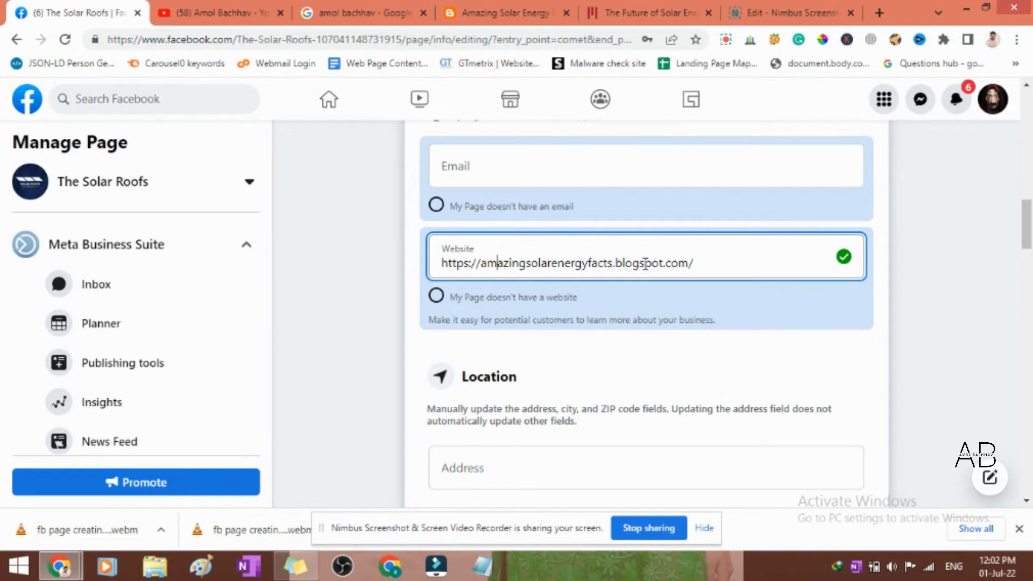
left_click_drag(721, 272, 431, 267)
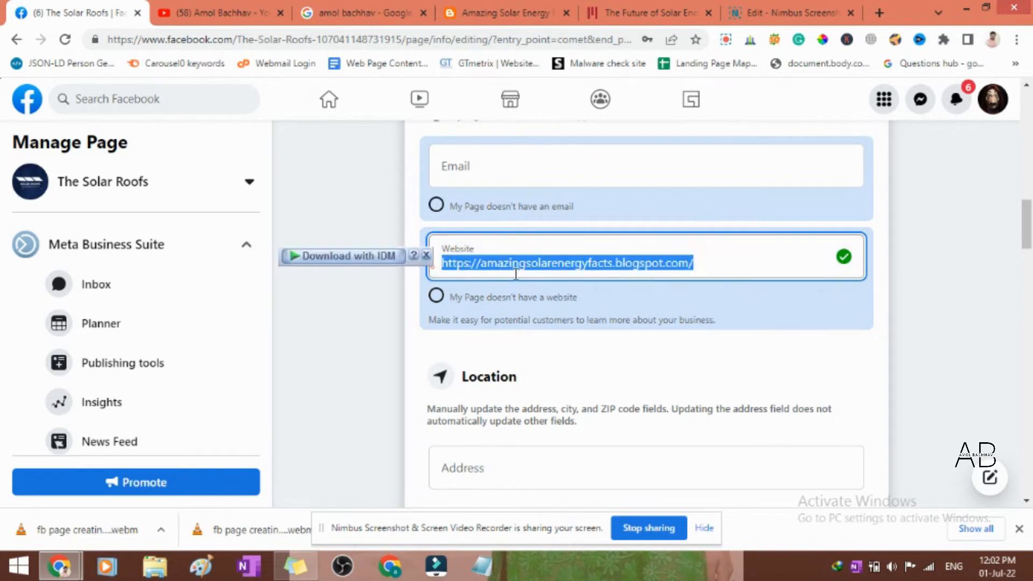
left_click(700, 264)
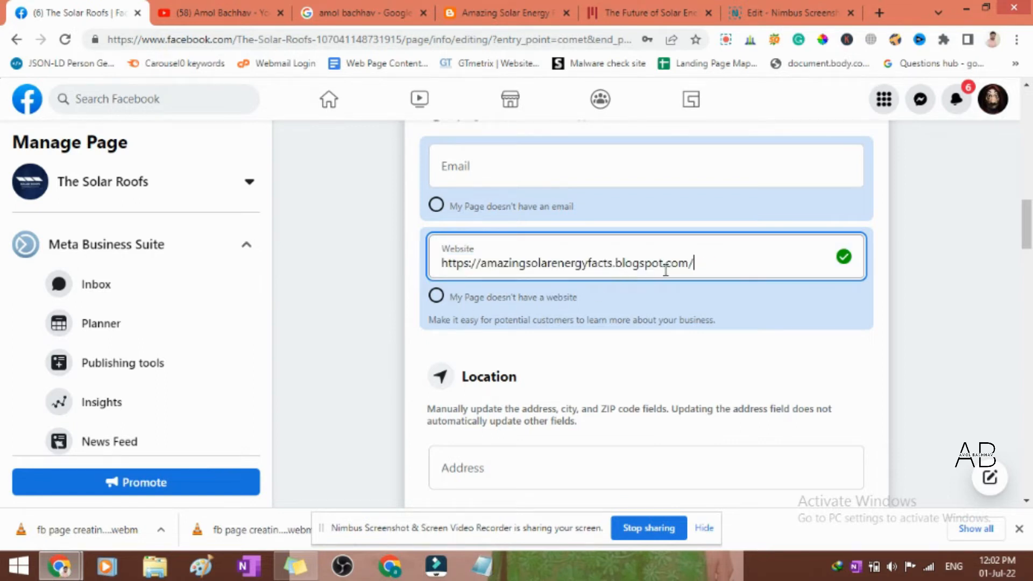
left_click(959, 291)
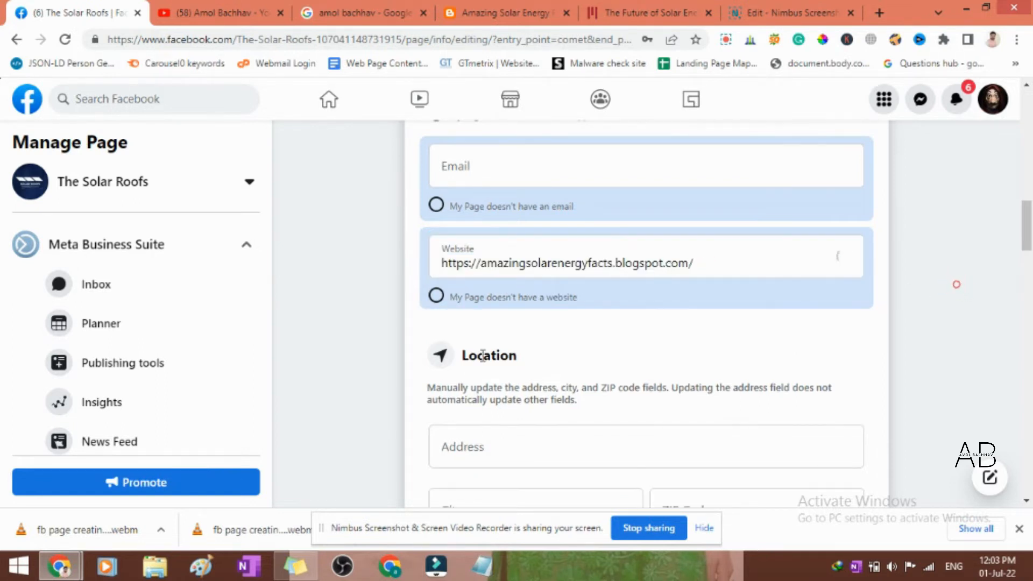
- Mark the page as not having a location in the Location section of the page info
scroll(445, 337, "down", 3)
scroll(526, 329, "up", 2)
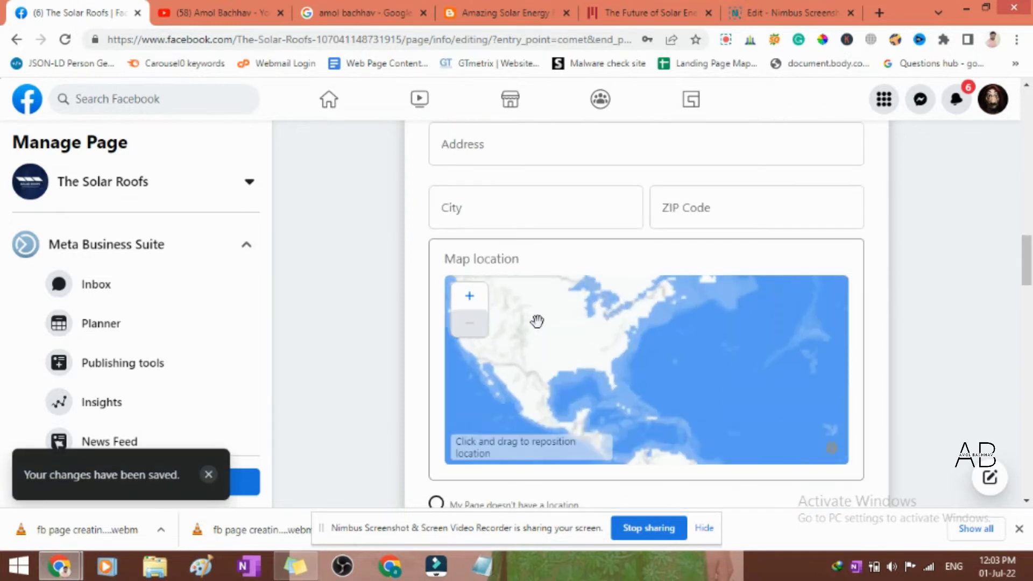
scroll(337, 254, "down", 2)
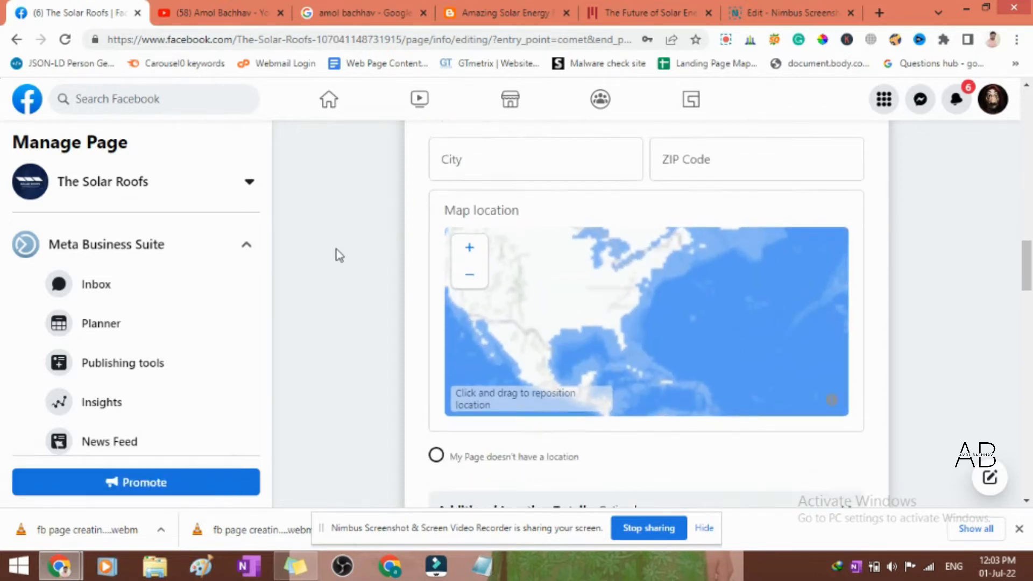
scroll(710, 275, "down", 3)
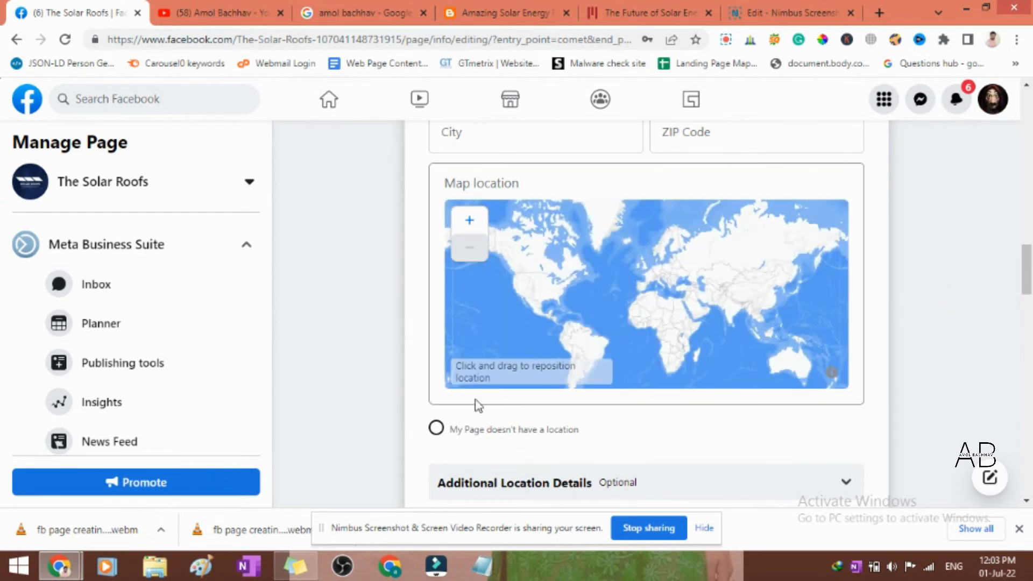
left_click(436, 428)
- Set the page's business hours to Always open
left_click_drag(1024, 281, 1025, 328)
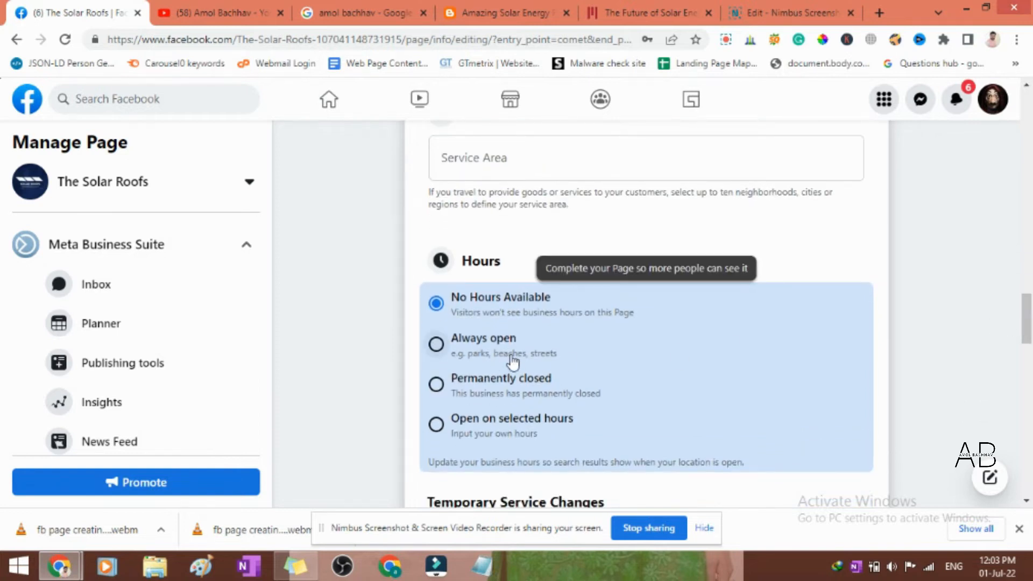
left_click(454, 346)
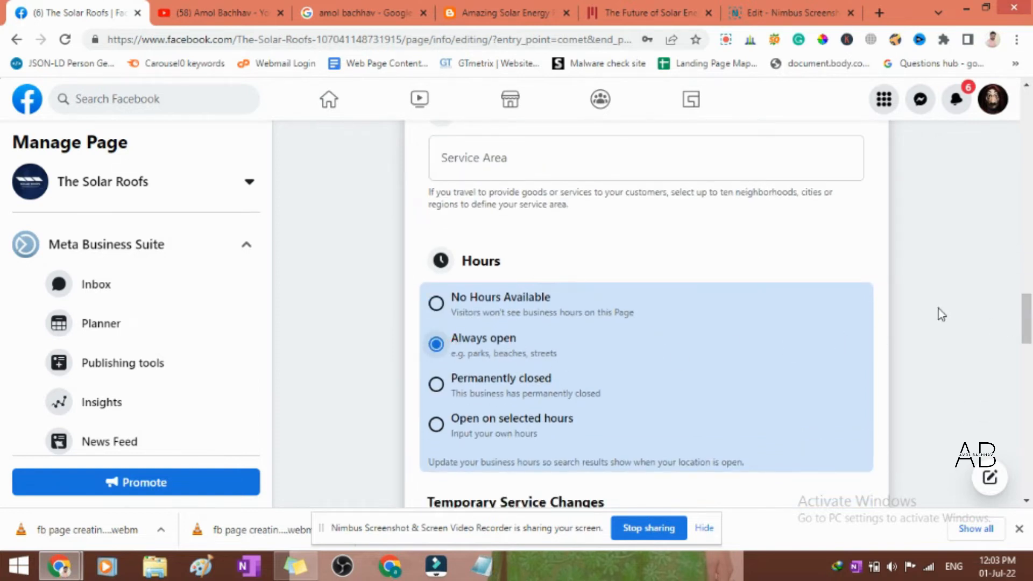
- Look over the Location and Service Area sections, checking the address and city fields without entering anything
left_click_drag(1025, 310, 1027, 272)
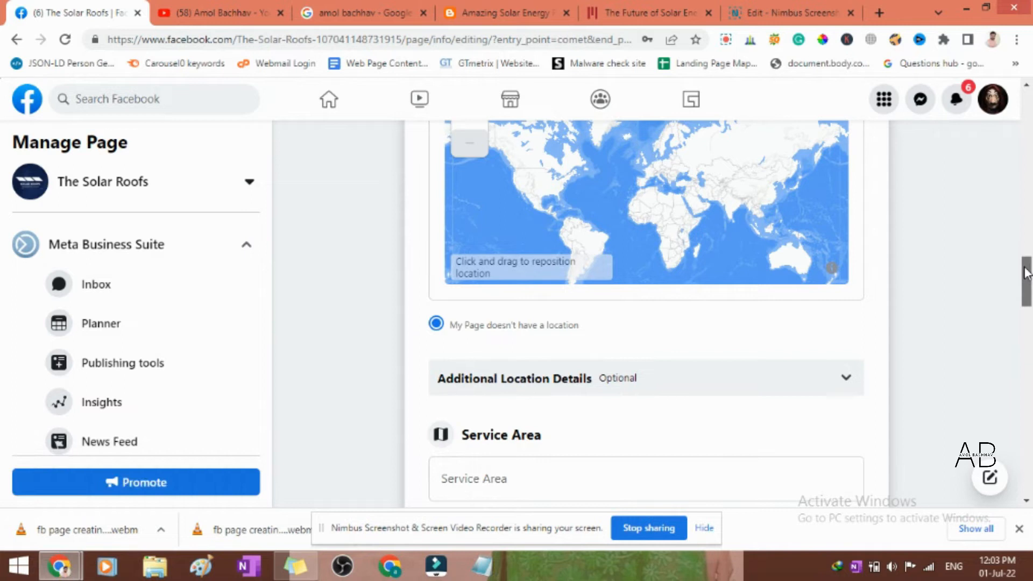
left_click_drag(1025, 273, 1026, 283)
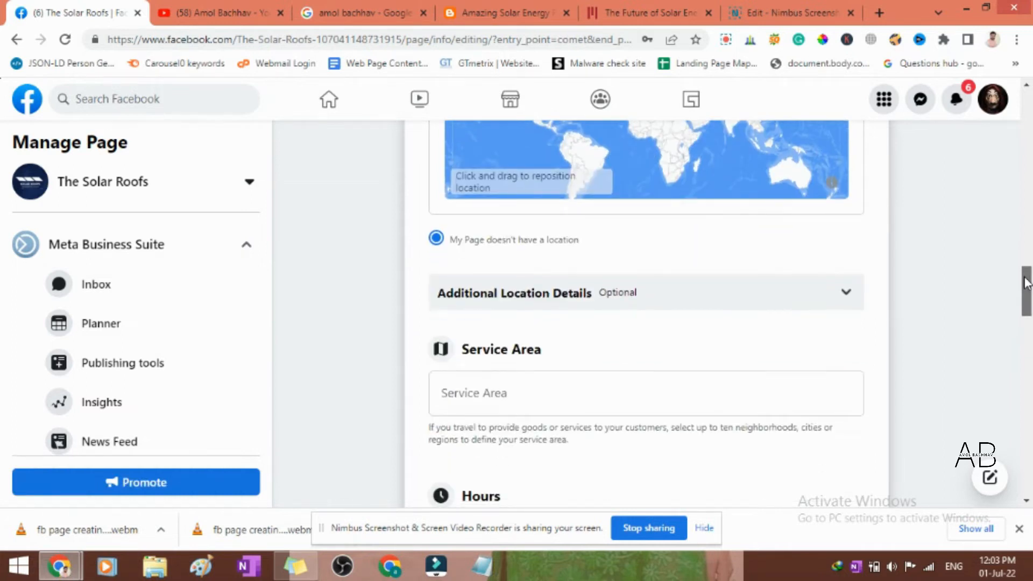
mouse_move(1025, 284)
left_mouse_down()
mouse_move(1026, 308)
mouse_move(1028, 249)
mouse_move(1029, 265)
left_mouse_up()
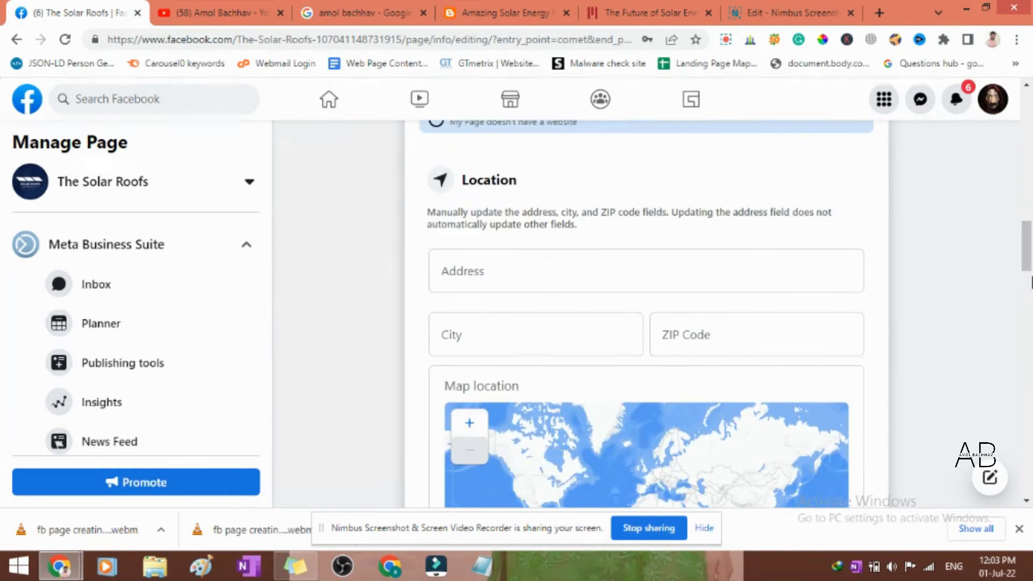
left_click_drag(1027, 253, 1027, 292)
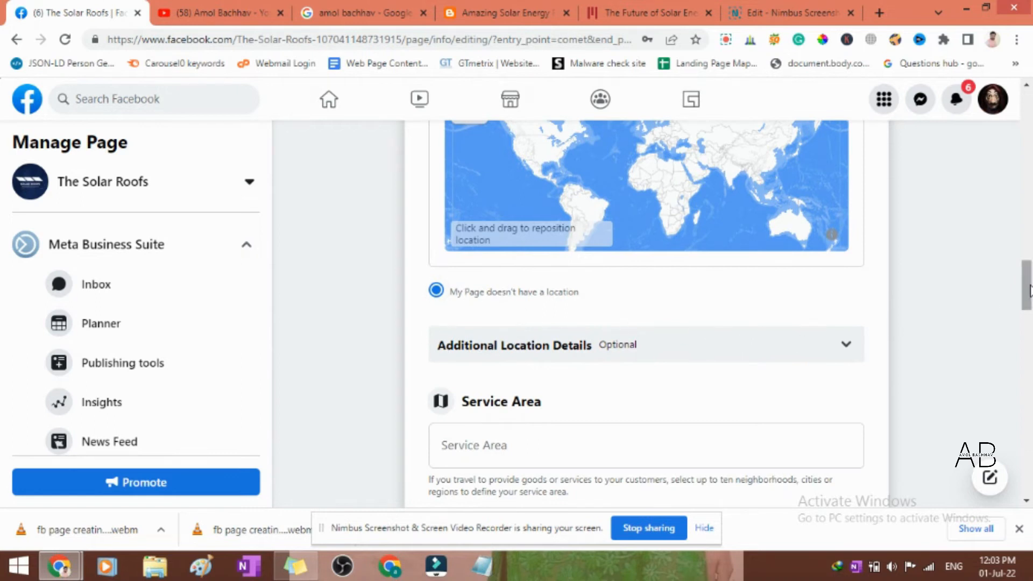
left_click_drag(1027, 290, 1029, 258)
left_click(482, 213)
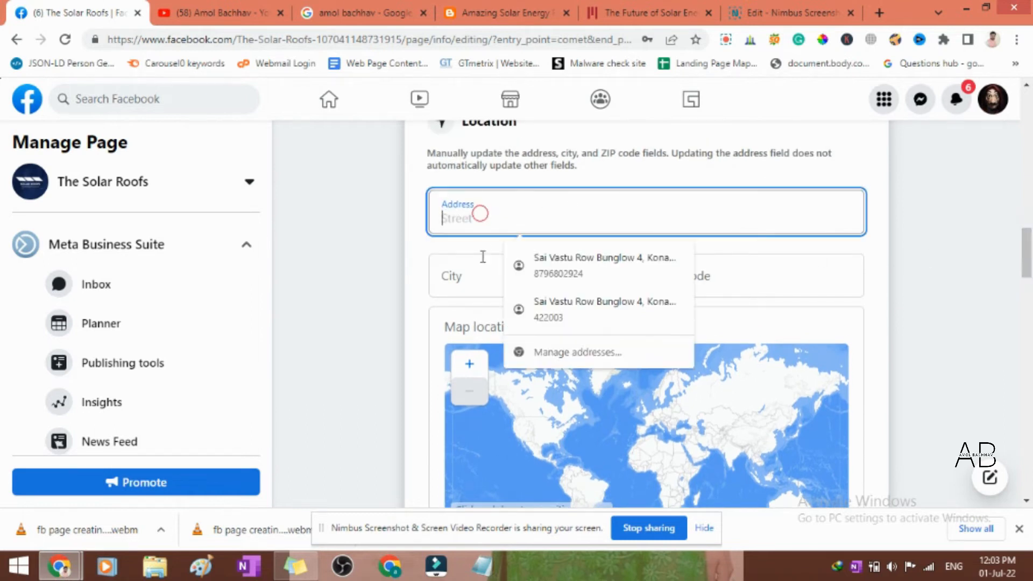
left_click(470, 270)
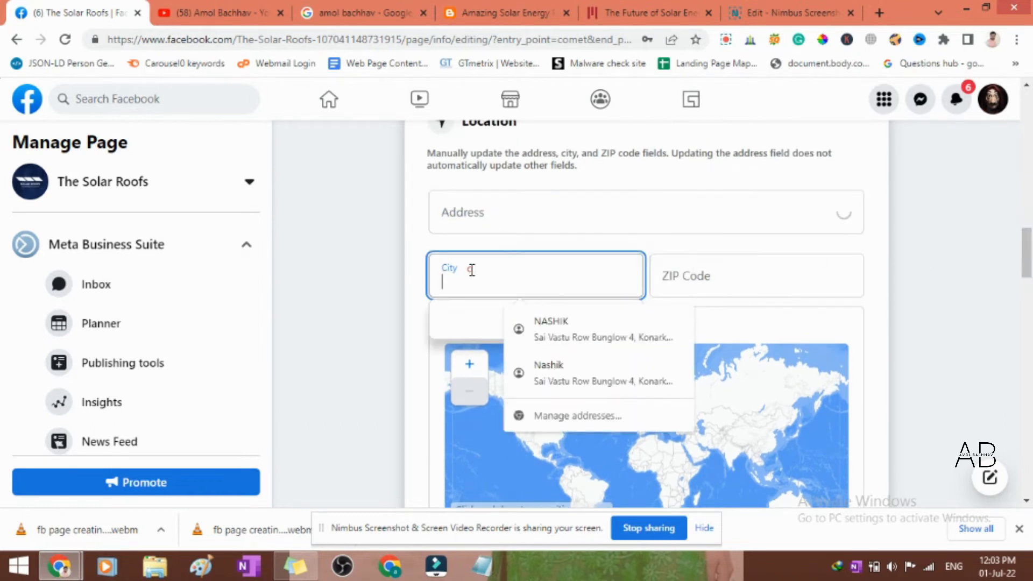
left_click(911, 294)
- Look through the More section, checking the privacy policy, products and additional information fields without entering anything
left_click_drag(1029, 257, 1030, 383)
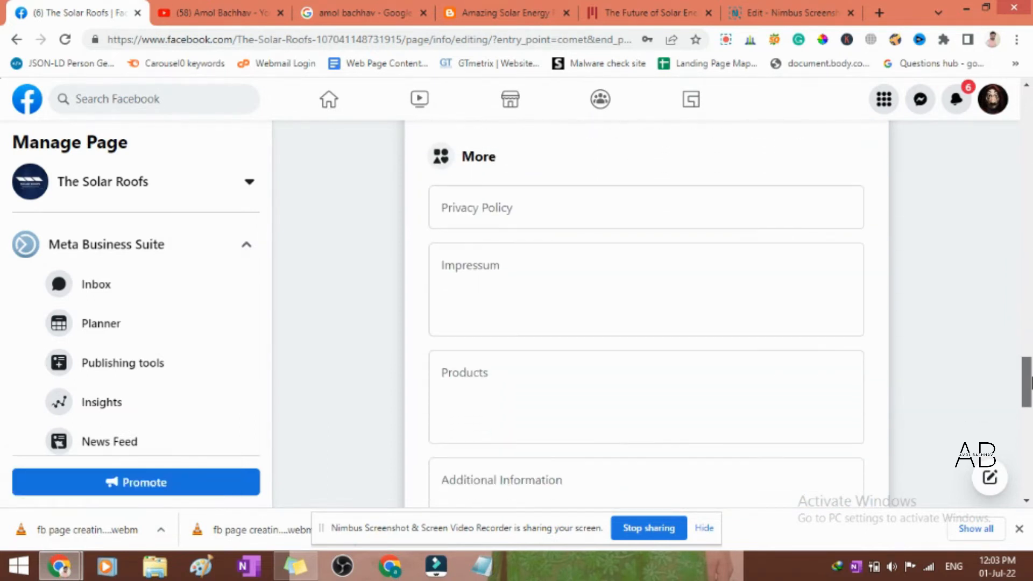
scroll(491, 250, "up", 1)
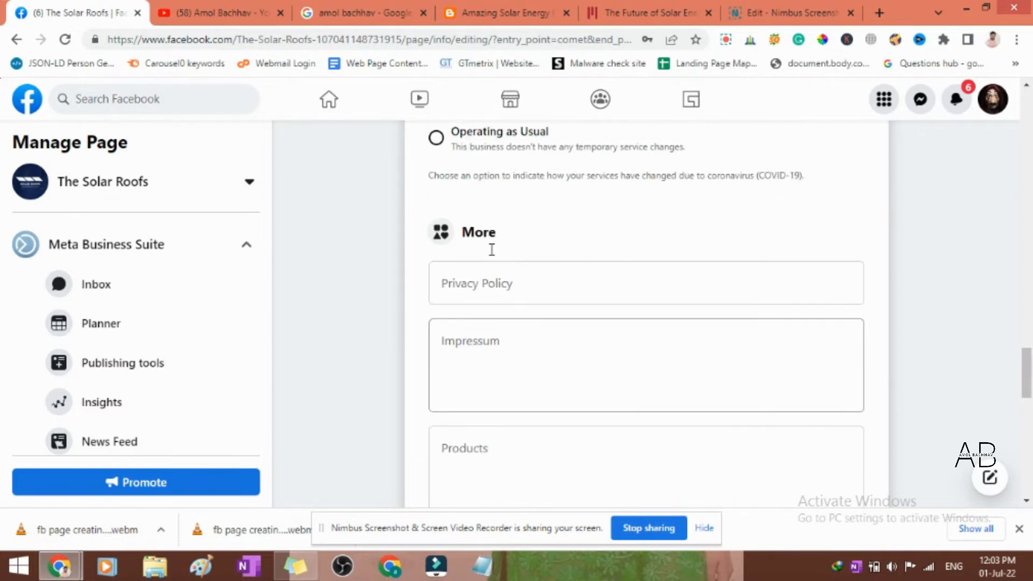
left_click(526, 290)
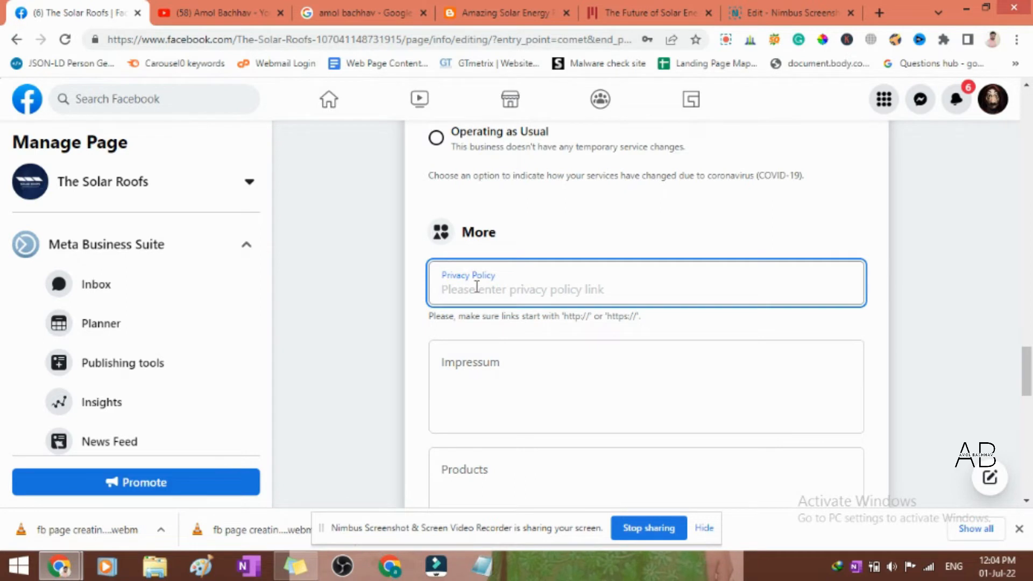
left_click(961, 324)
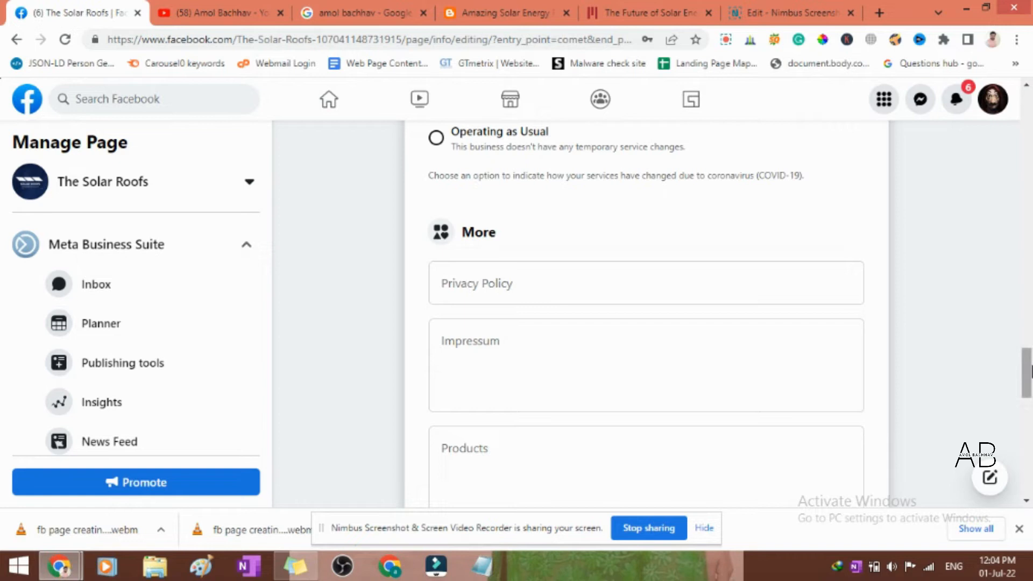
left_click_drag(1029, 371, 1028, 401)
left_click(437, 195)
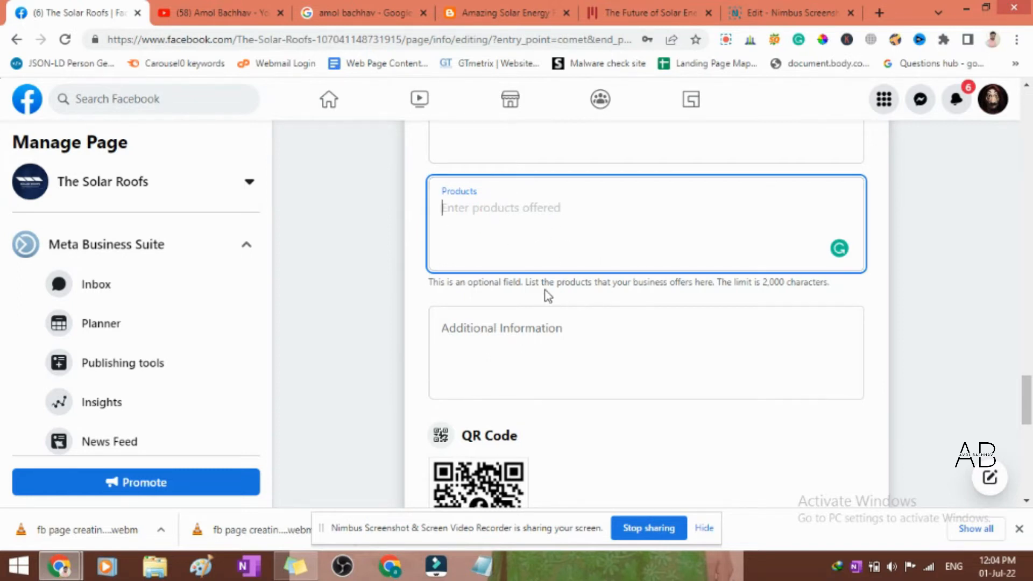
left_click(618, 289)
left_click(565, 185)
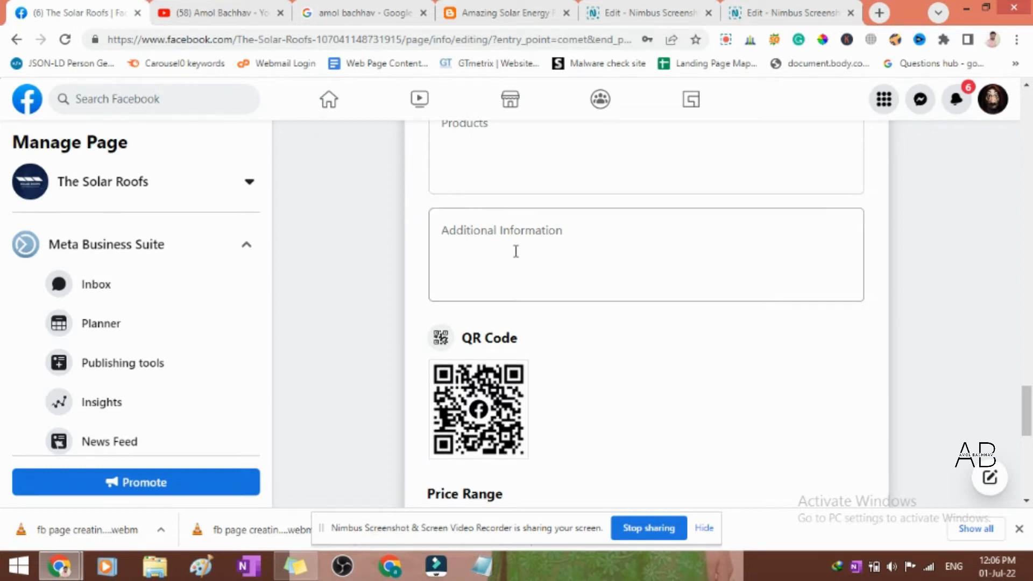
- Review the QR code and price range options, and try to set the page's currency to US Dollars
scroll(514, 251, "down", 3)
scroll(649, 348, "down", 1)
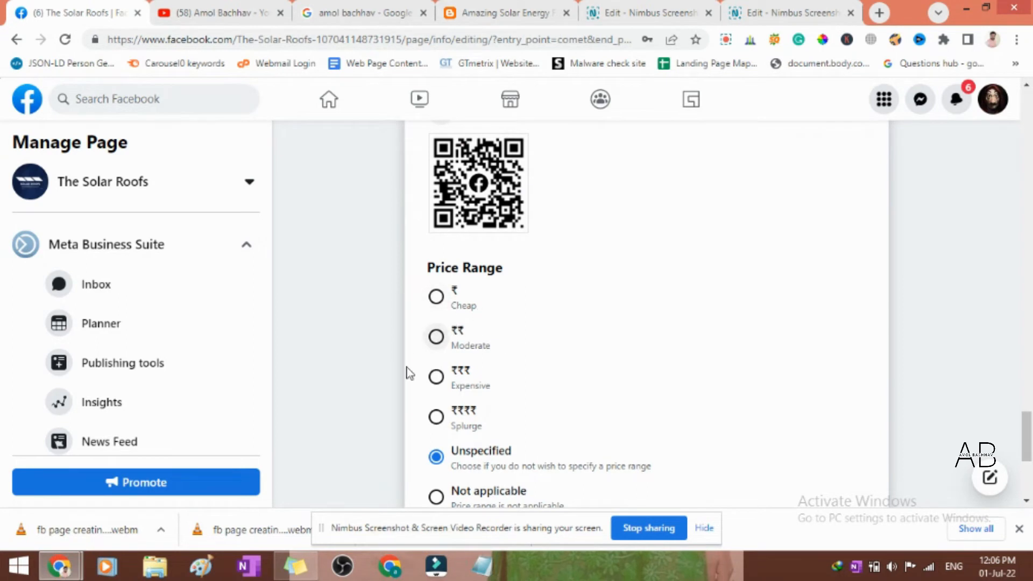
scroll(546, 402, "down", 1)
scroll(546, 402, "down", 2)
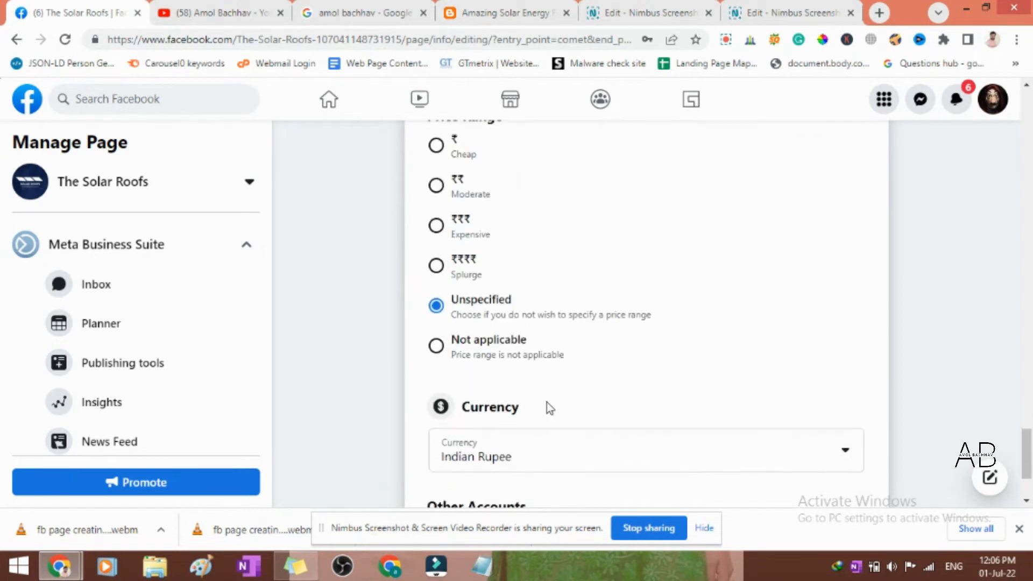
scroll(607, 323, "down", 2)
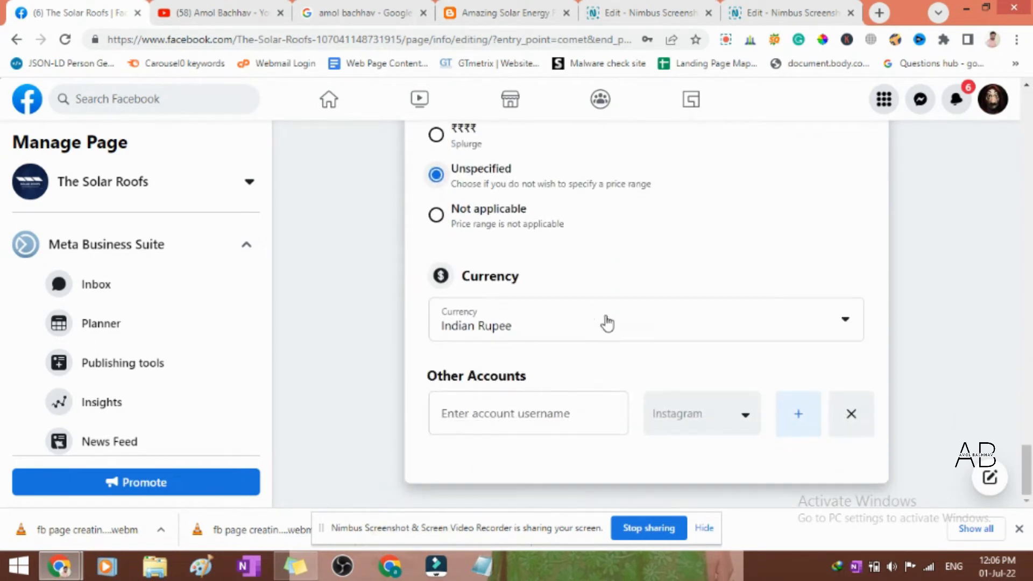
left_click(841, 322)
scroll(553, 393, "down", 9)
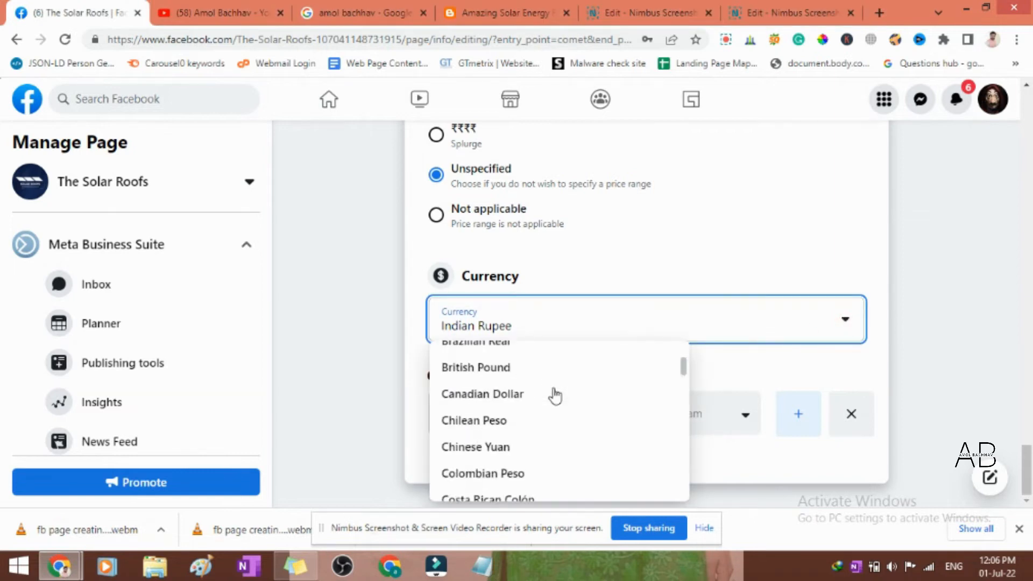
scroll(553, 396, "down", 8)
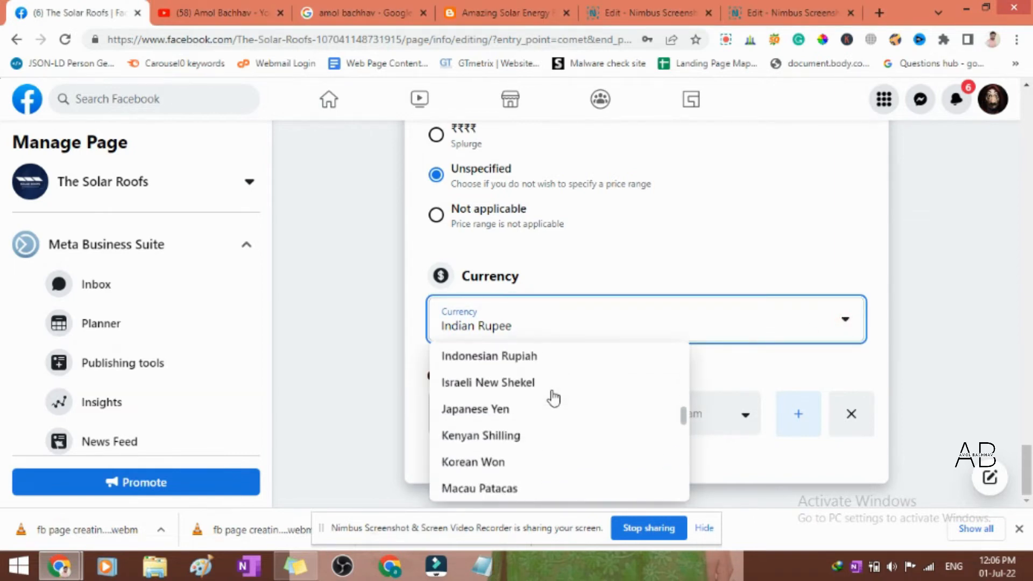
scroll(553, 398, "down", 6)
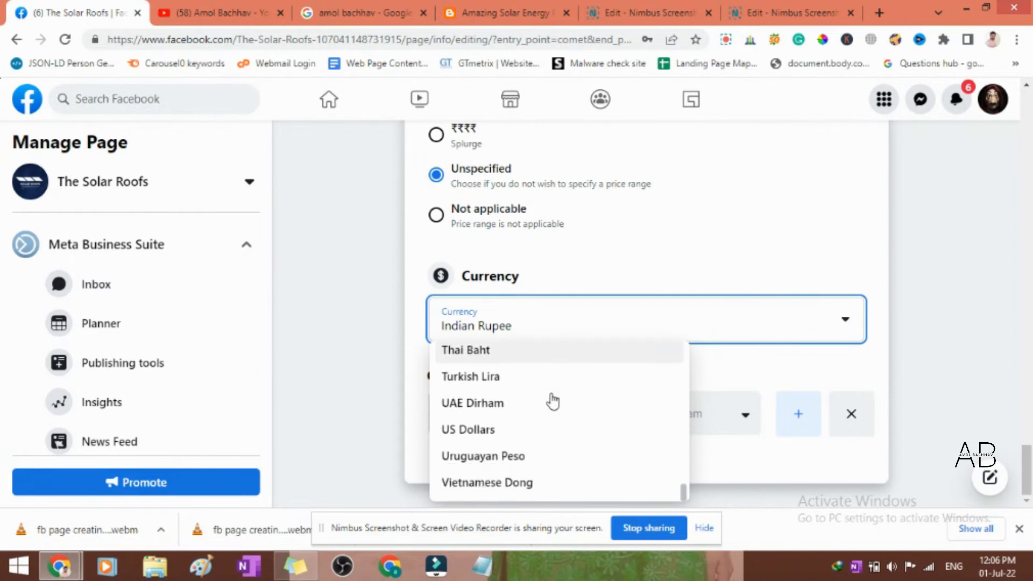
left_click(485, 433)
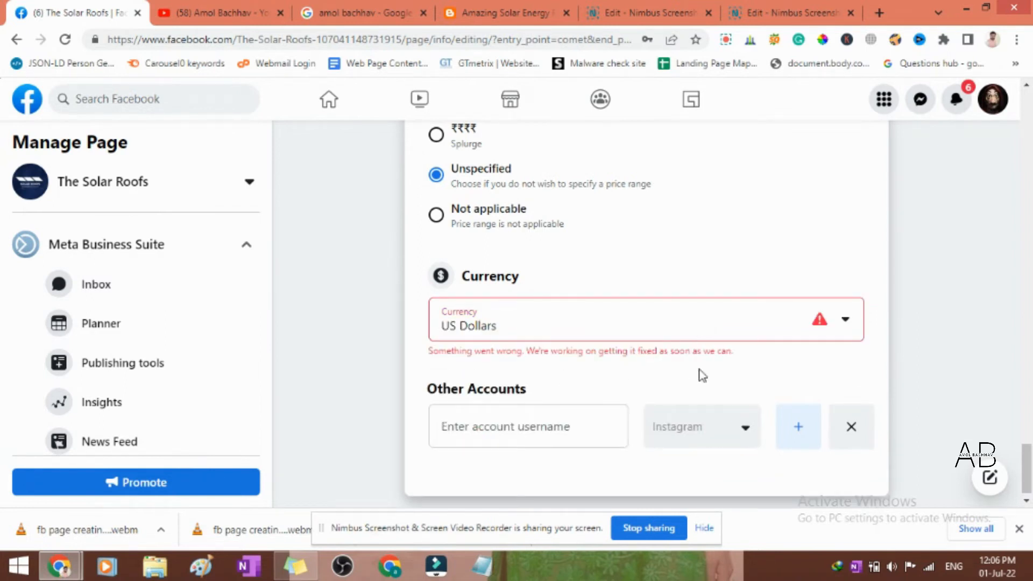
- Recheck the currency choices and review the page info sections down to the other accounts username field, entering nothing
left_click(844, 319)
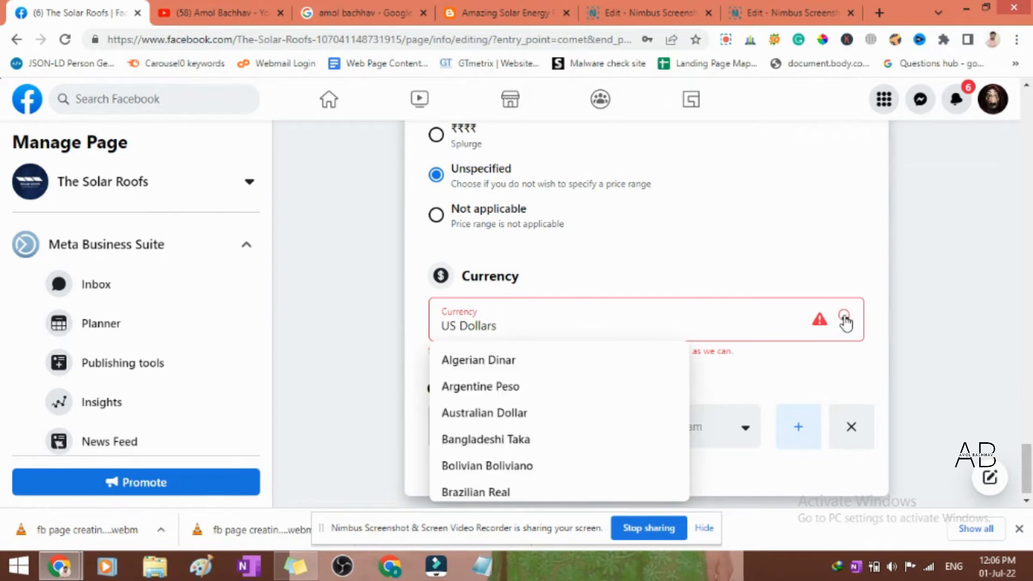
left_click(811, 239)
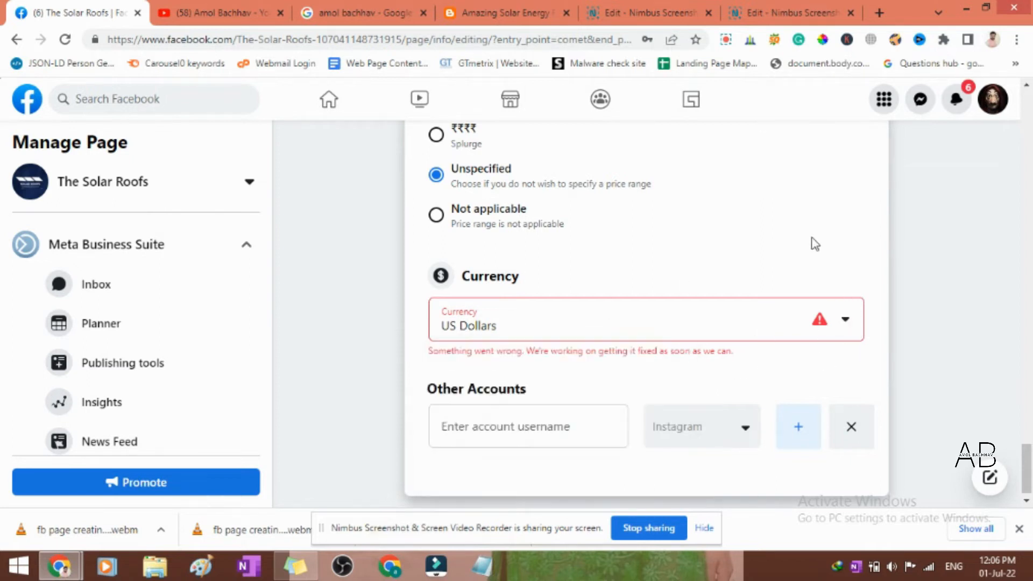
scroll(562, 387, "up", 15)
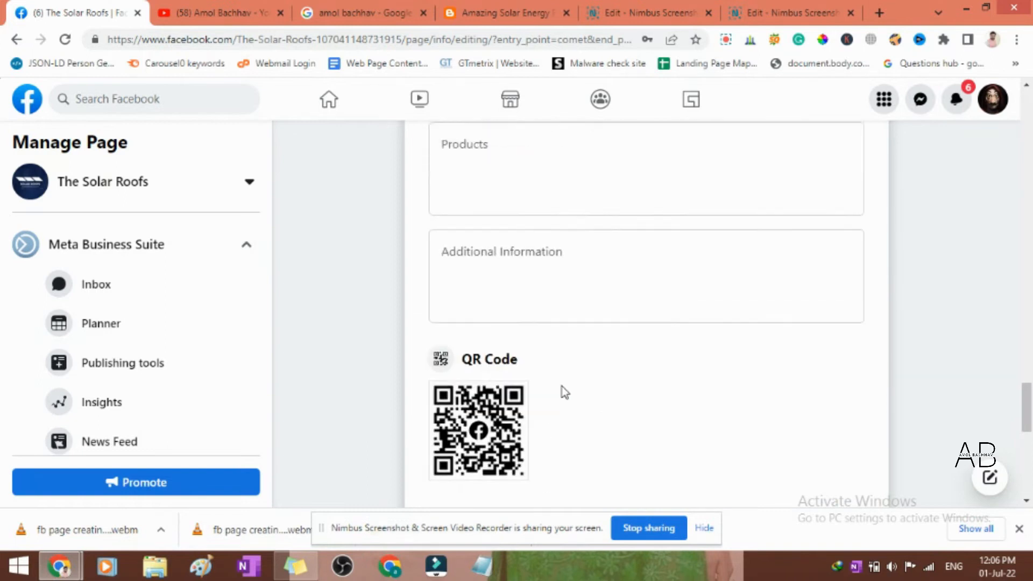
scroll(562, 386, "up", 10)
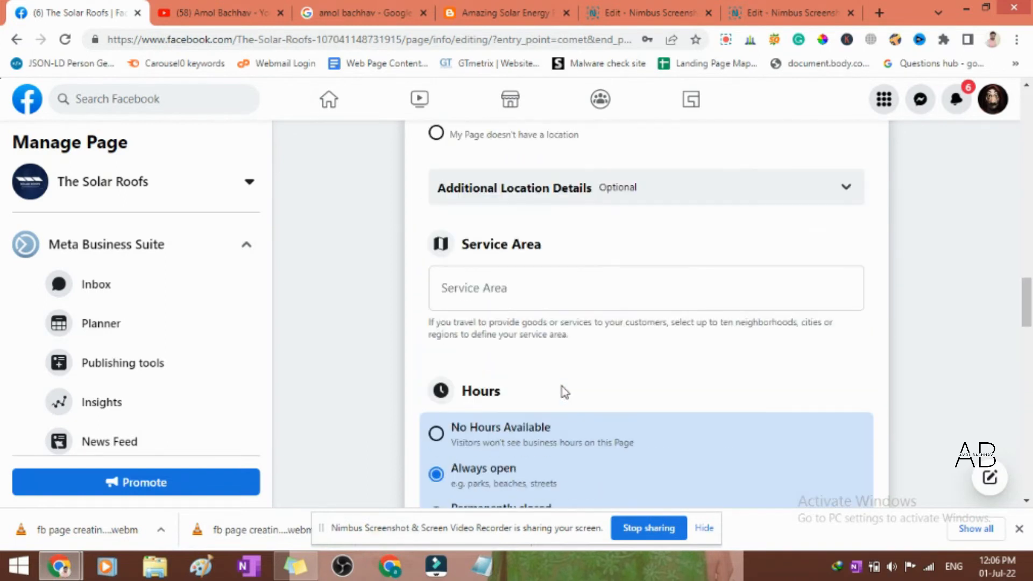
scroll(562, 386, "up", 3)
scroll(564, 394, "down", 12)
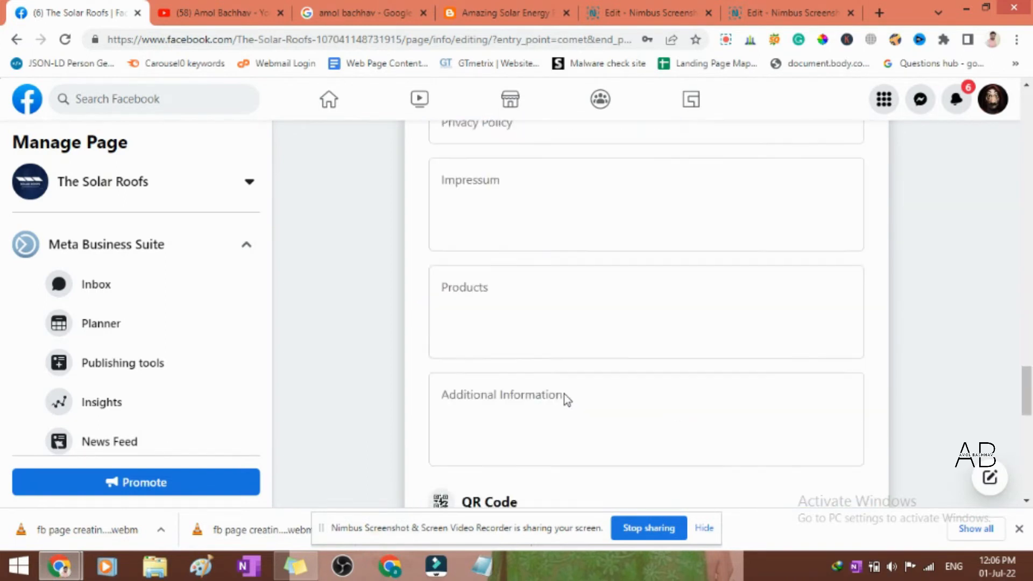
scroll(564, 400, "down", 5)
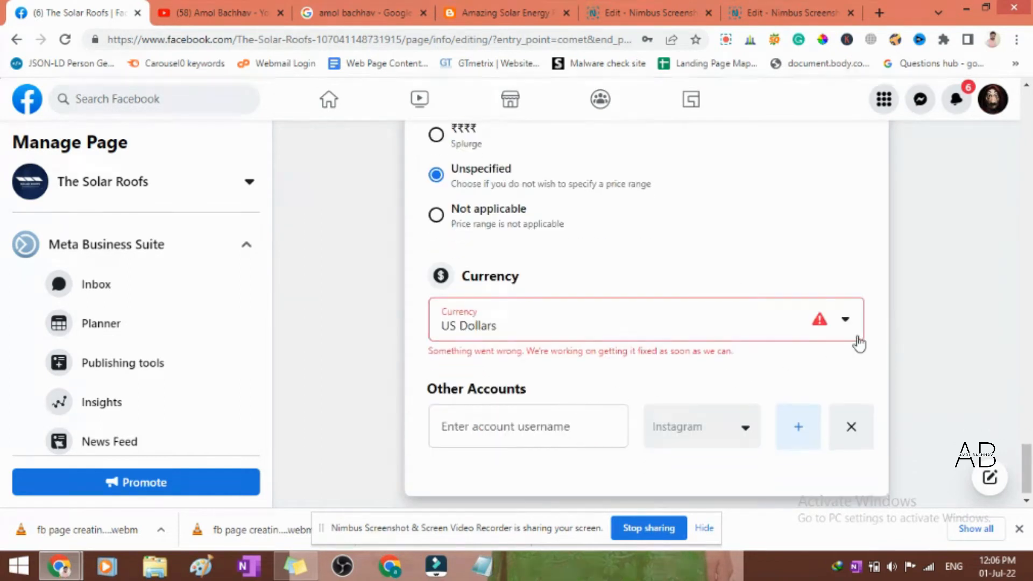
left_click(845, 321)
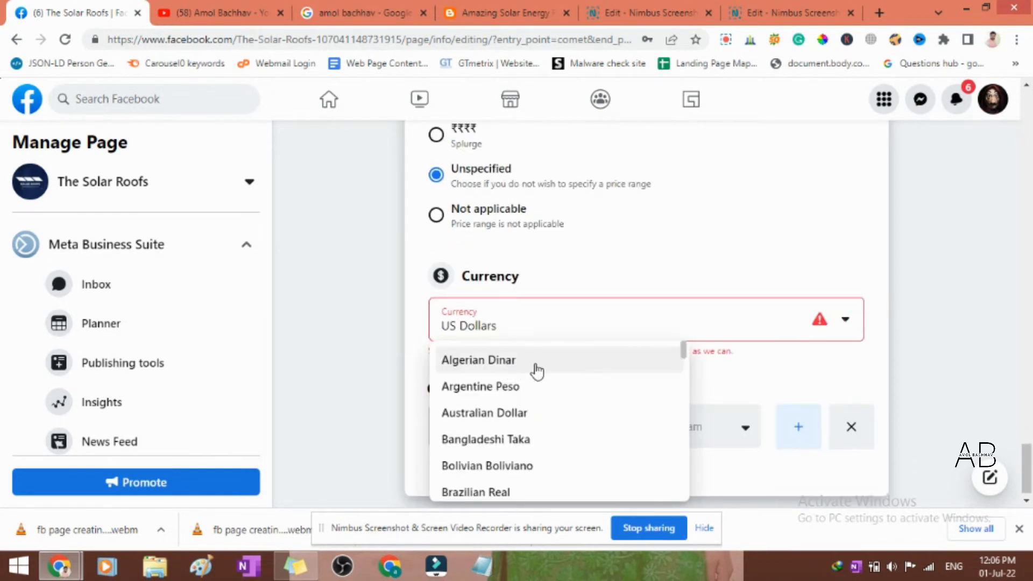
left_click(896, 294)
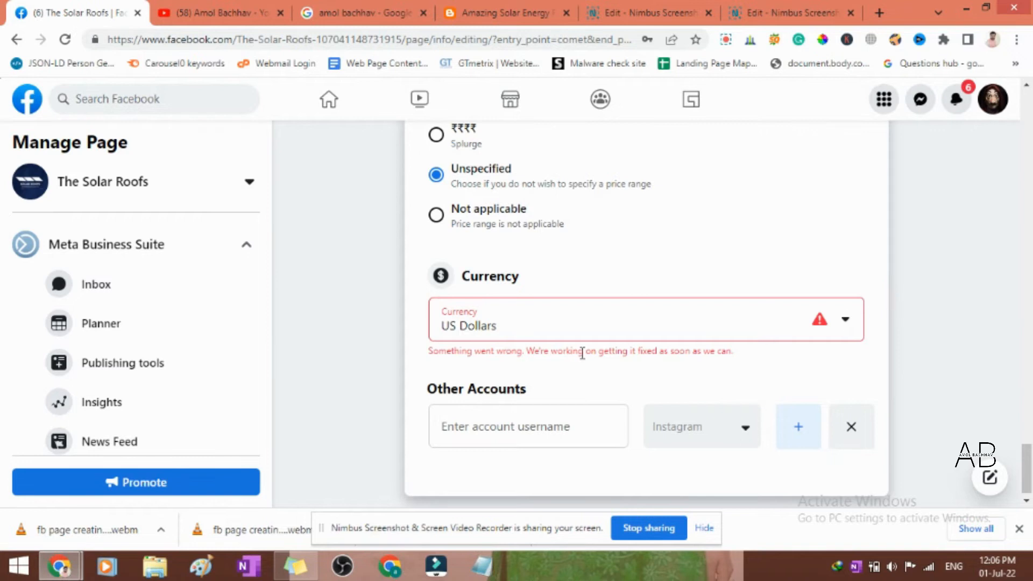
left_click(536, 413)
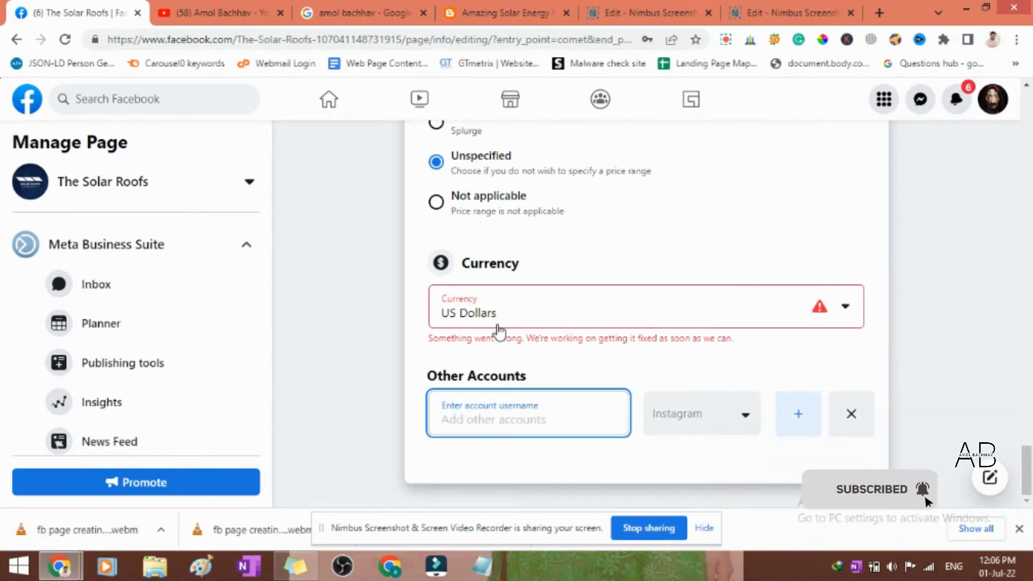
- Set the page's currency to Indian Rupee
left_click(497, 319)
scroll(542, 386, "down", 10)
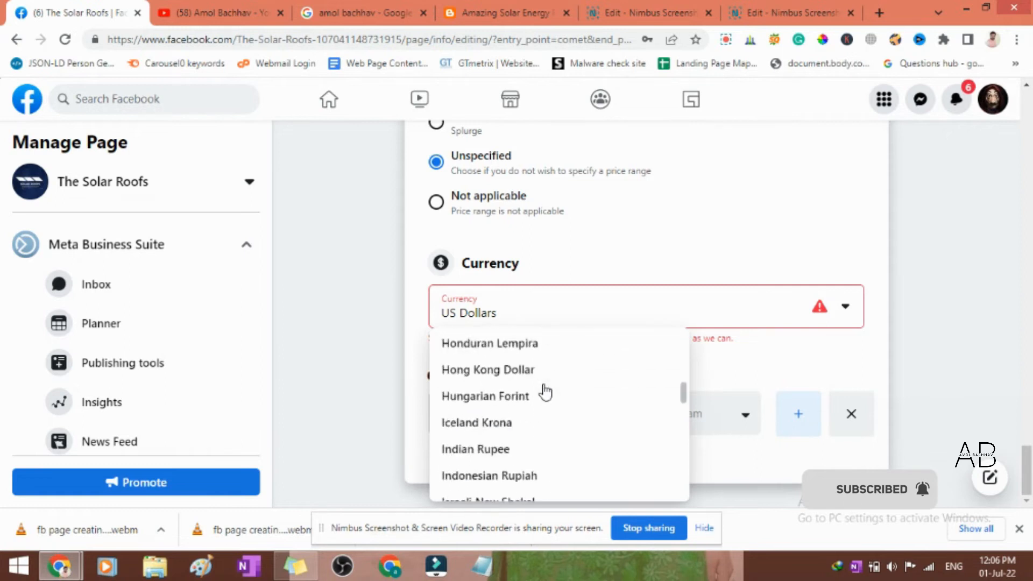
scroll(544, 389, "up", 3)
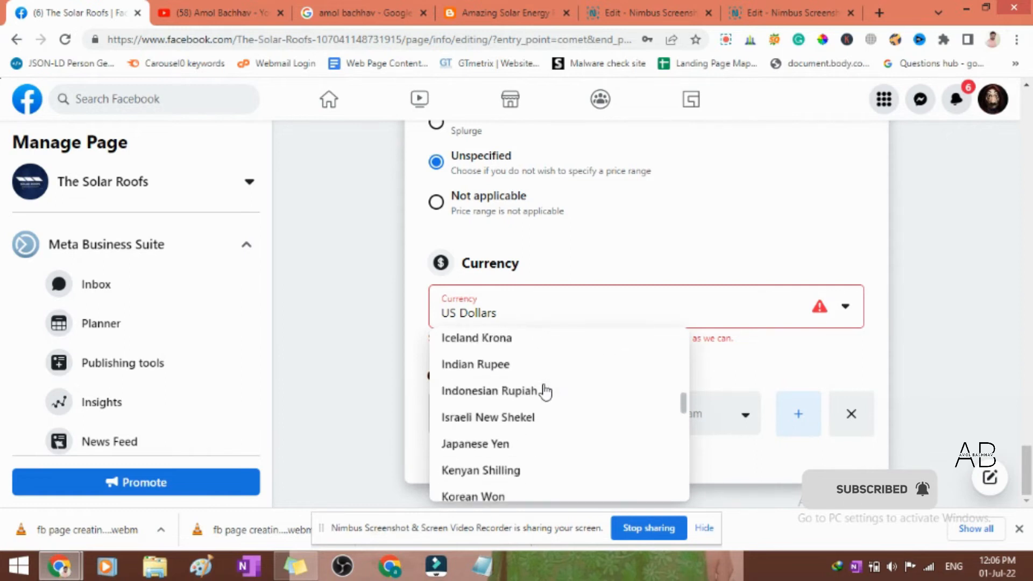
left_click(484, 367)
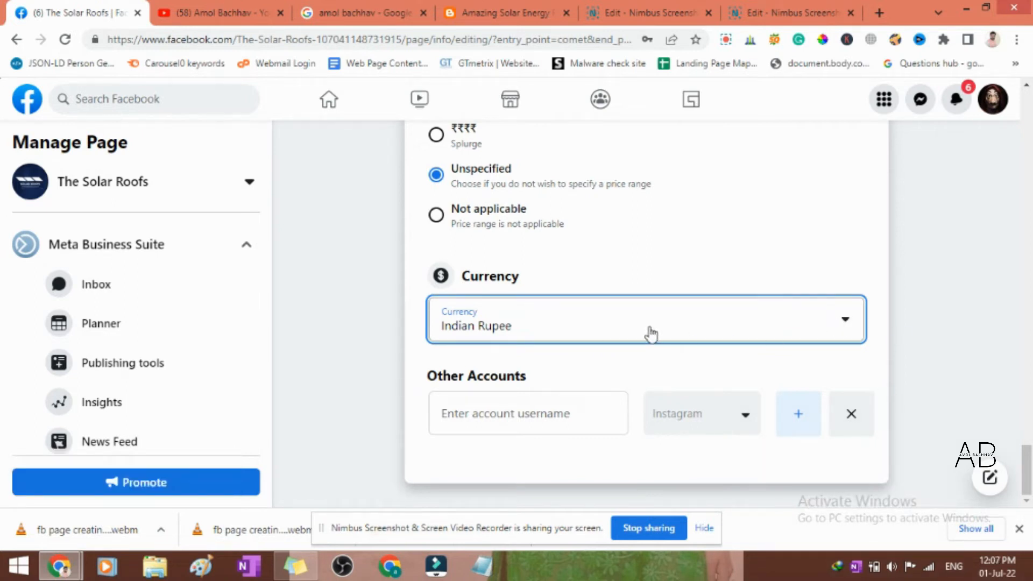
- Examine the Other Accounts username field and the available platform choices from Instagram through OK, without adding an account
left_click(581, 412)
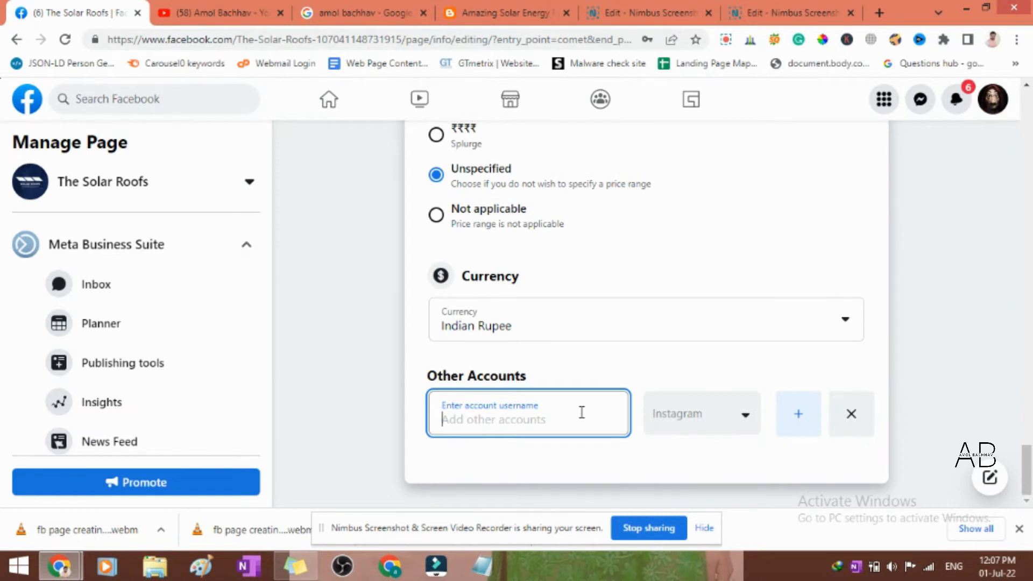
left_click(745, 425)
left_click(536, 415)
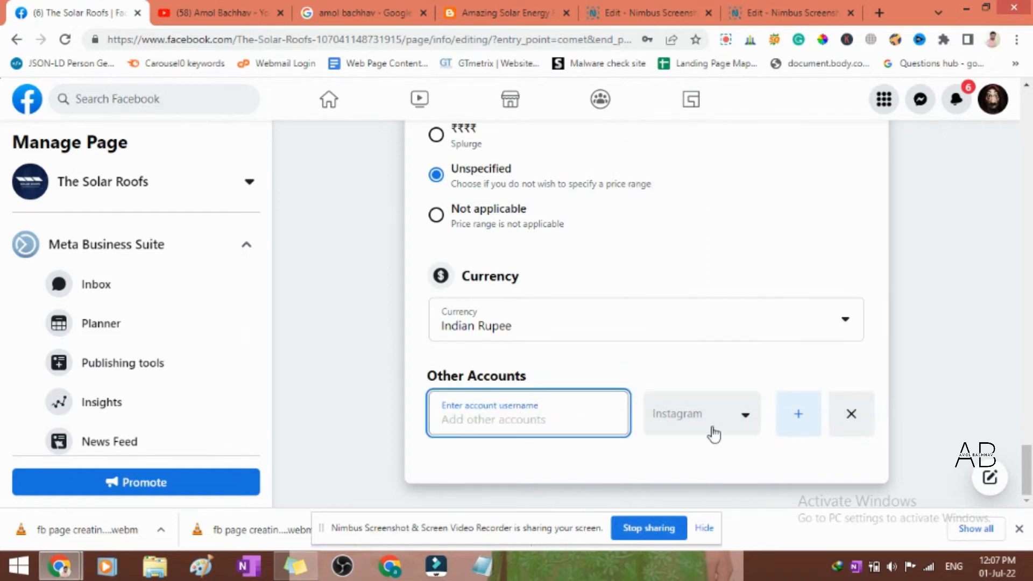
left_click(739, 425)
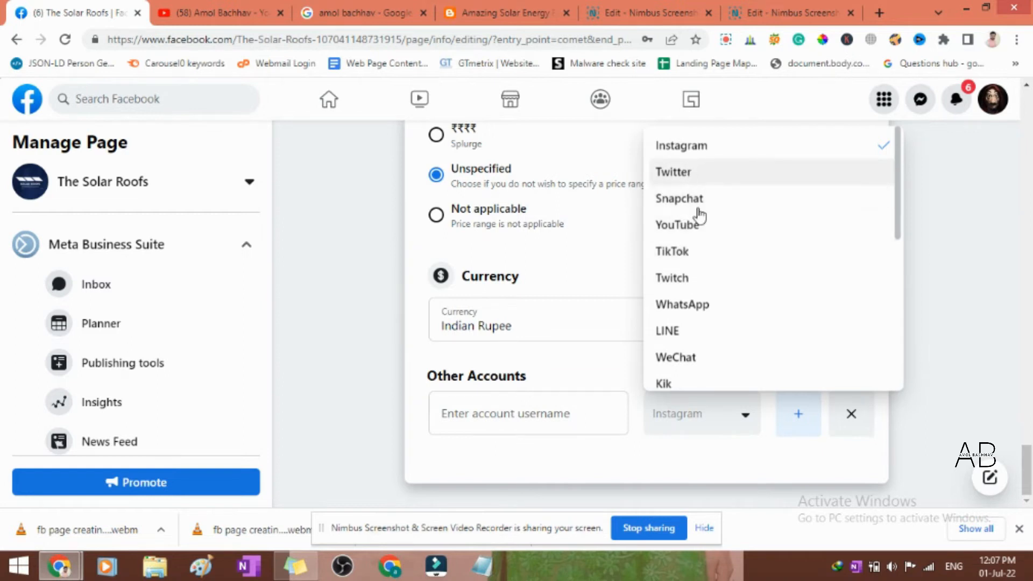
scroll(729, 215, "down", 1)
scroll(726, 306, "down", 1)
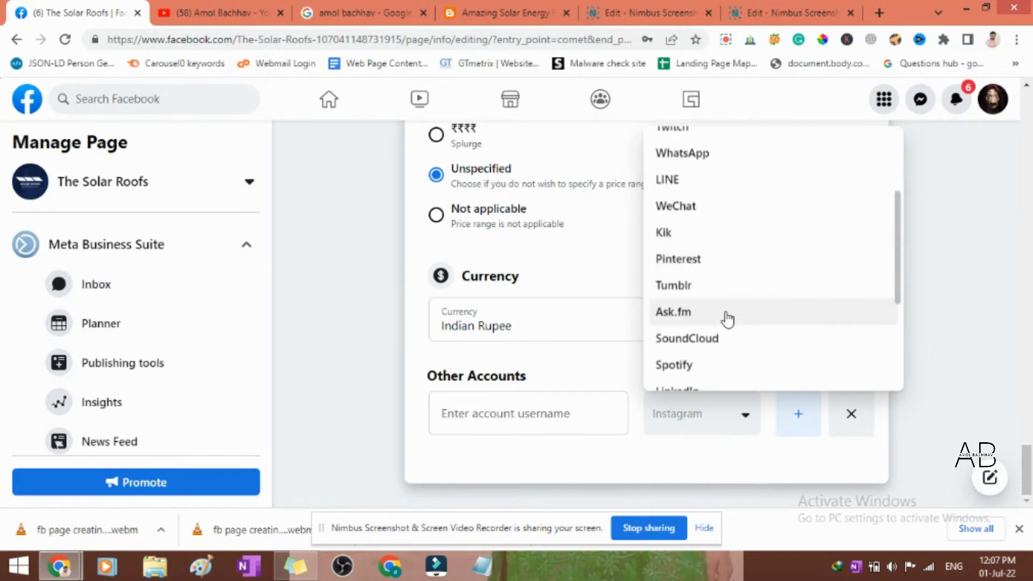
scroll(729, 323, "down", 1)
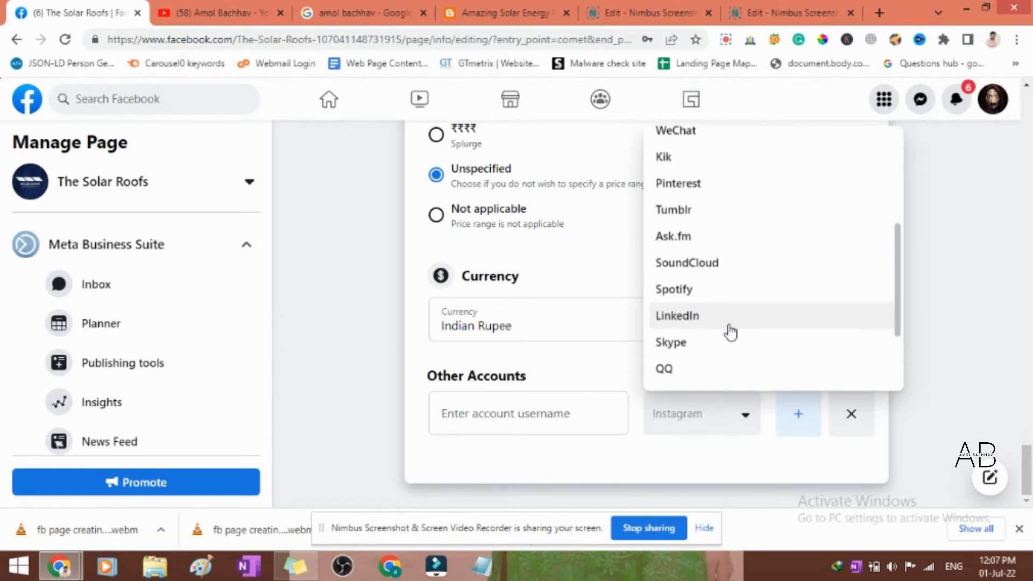
scroll(729, 323, "down", 2)
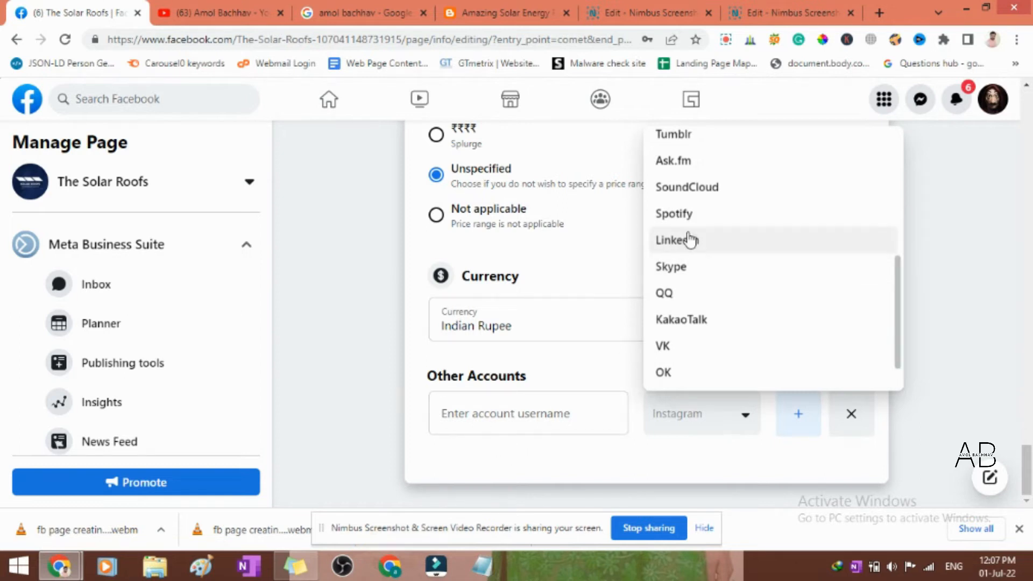
scroll(704, 264, "up", 5)
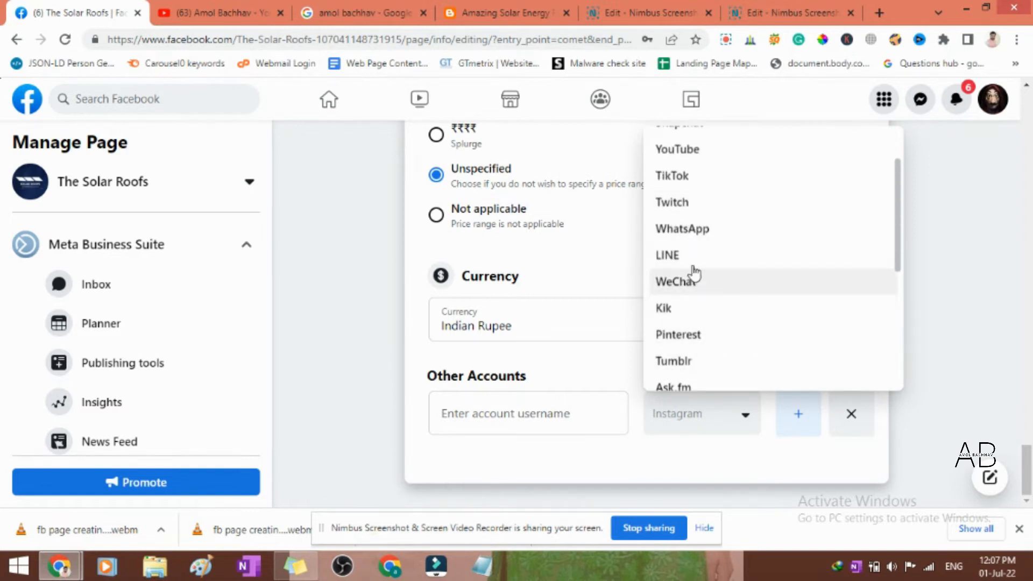
scroll(694, 271, "up", 3)
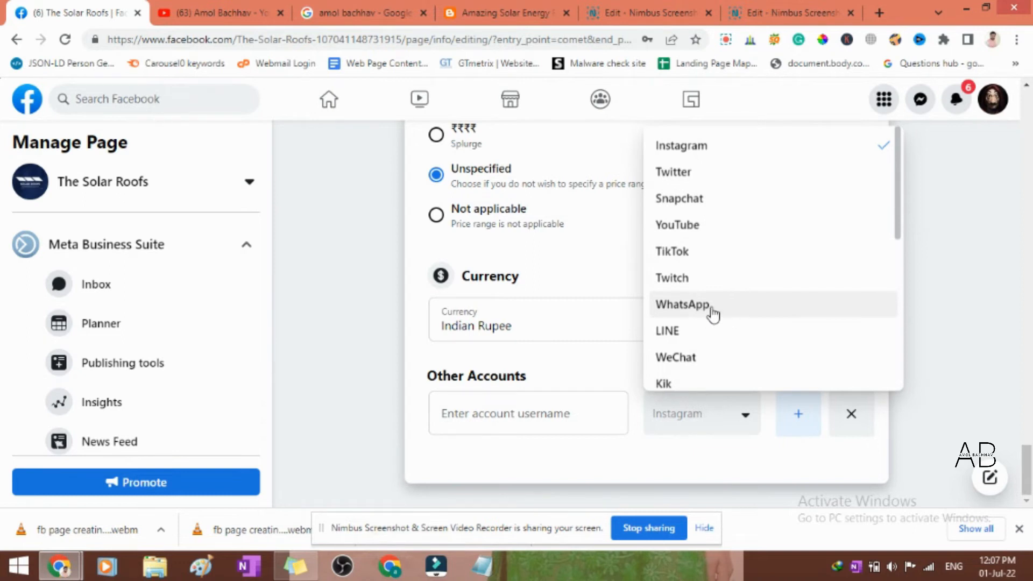
left_click(531, 456)
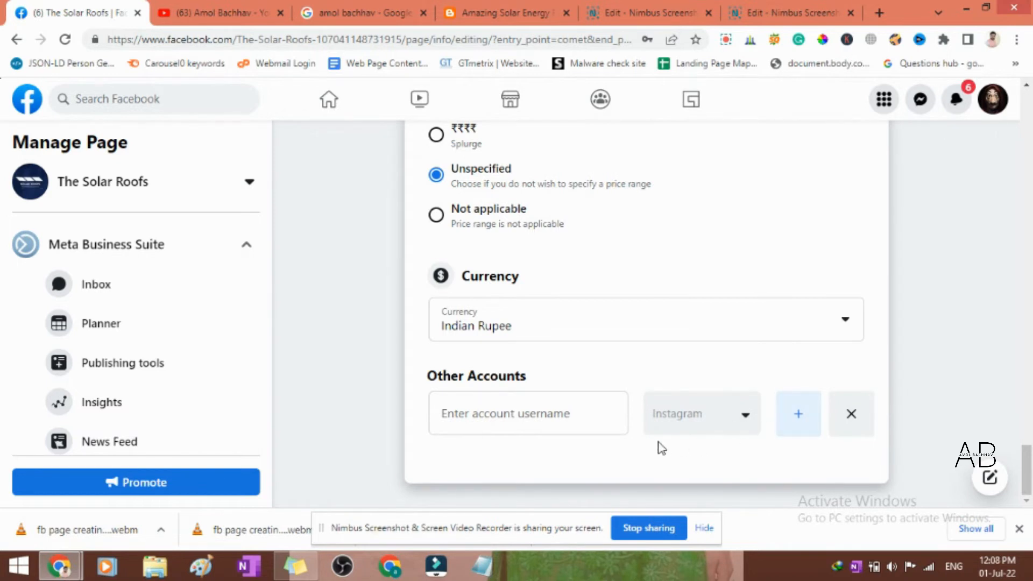
- Dismiss the banner about completing the page above the Edit Page info form
scroll(661, 448, "up", 15)
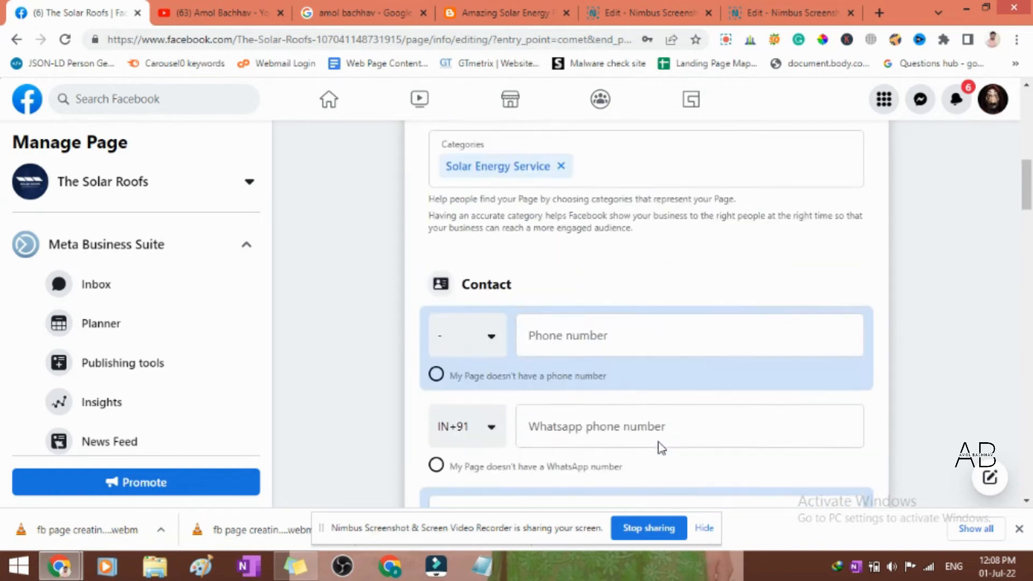
scroll(661, 447, "up", 6)
scroll(661, 448, "down", 20)
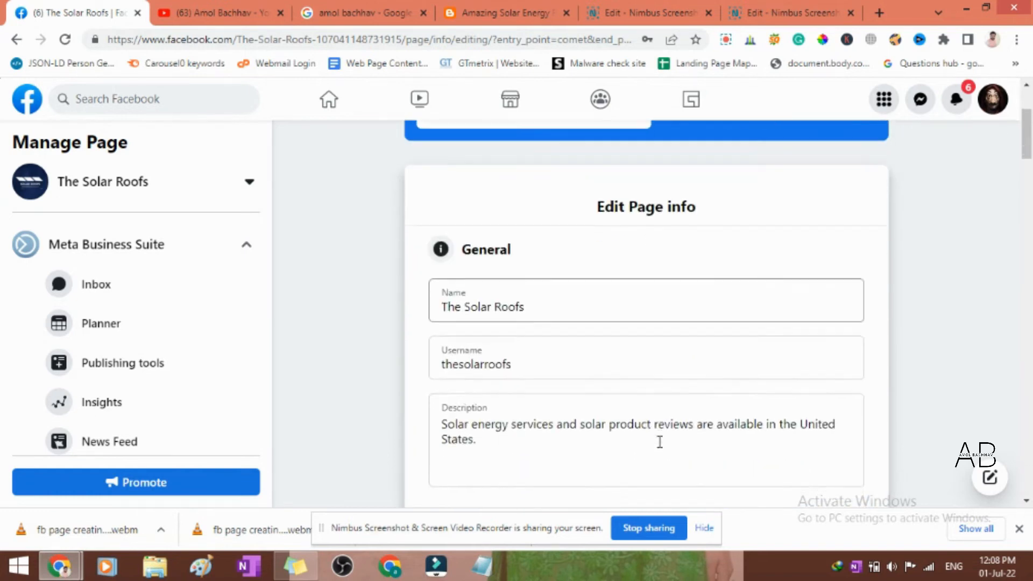
scroll(658, 447, "down", 10)
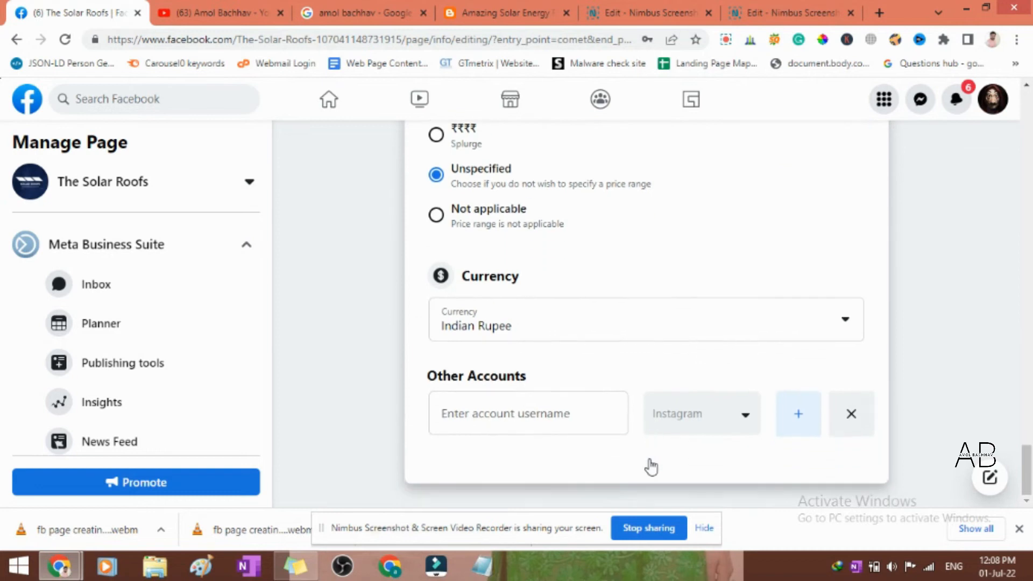
scroll(786, 350, "up", 15)
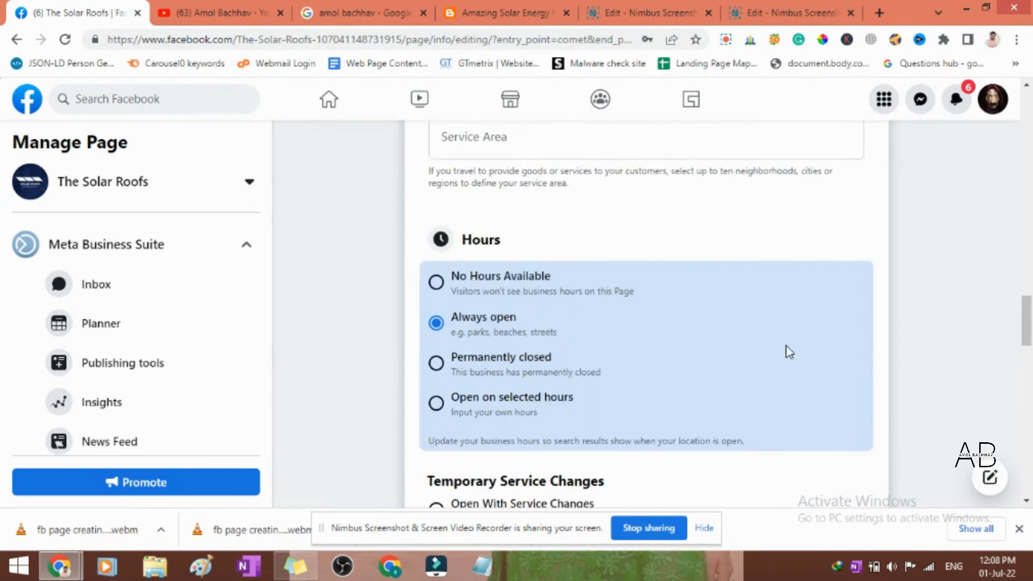
scroll(789, 352, "up", 10)
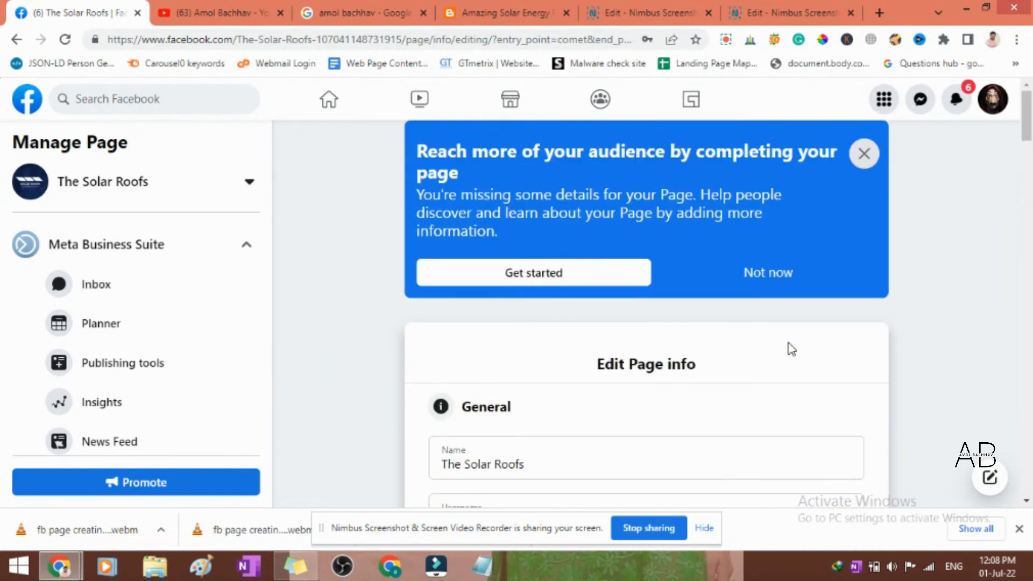
left_click(864, 155)
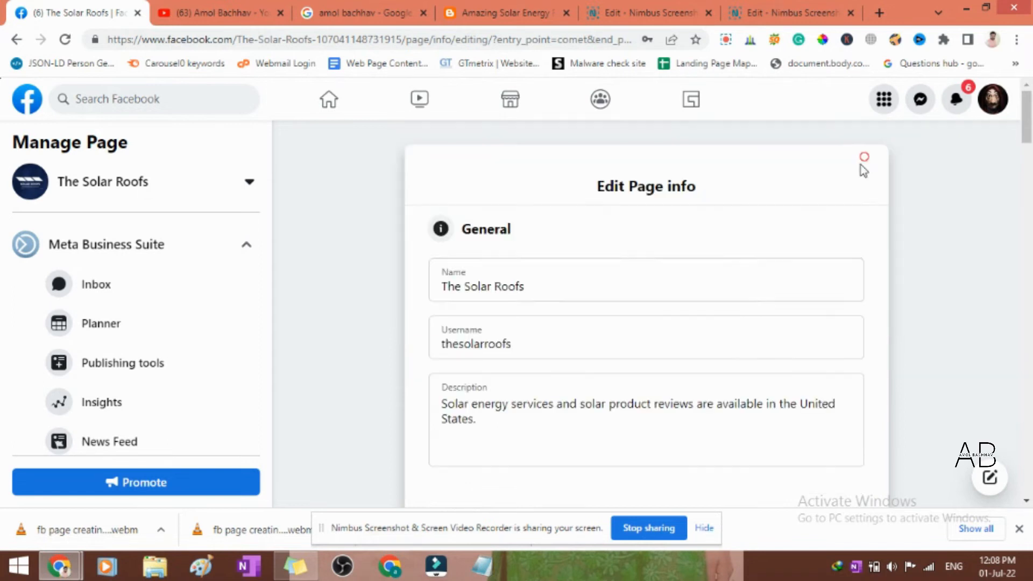
- Go over the page info sections from Contact to Other Accounts and open the page's Settings
scroll(373, 321, "down", 8)
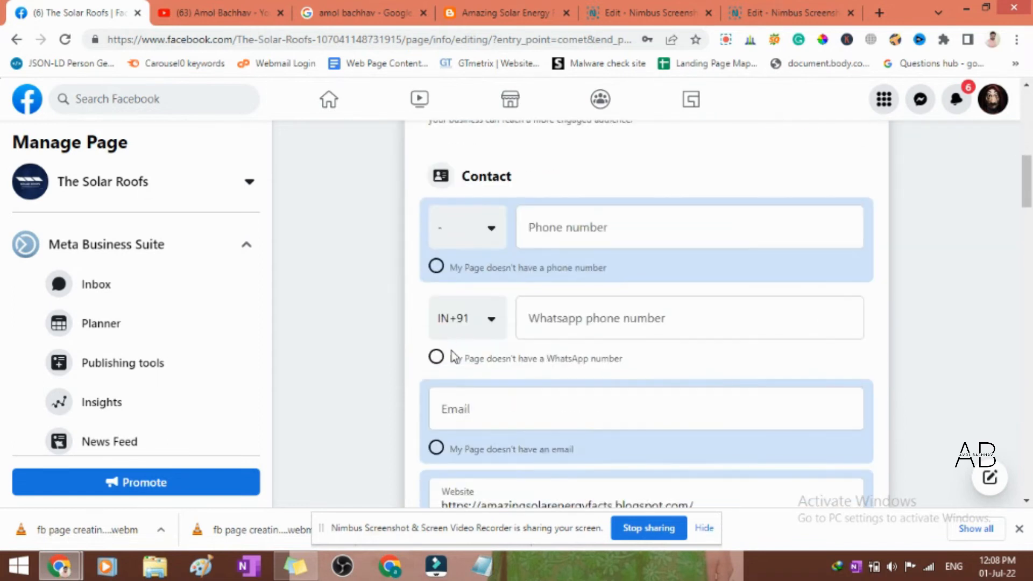
scroll(452, 350, "down", 10)
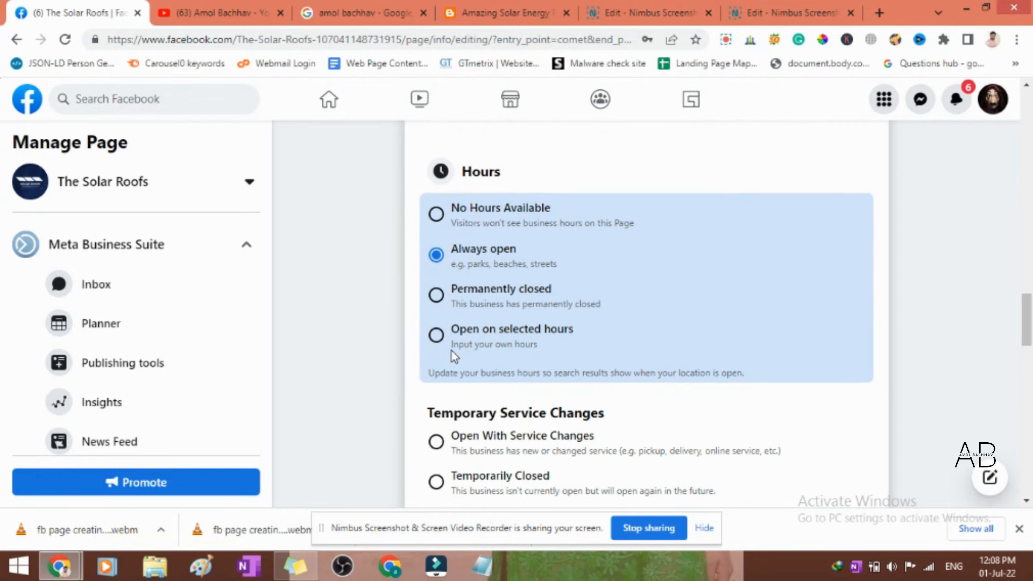
scroll(451, 351, "down", 10)
scroll(451, 351, "down", 10)
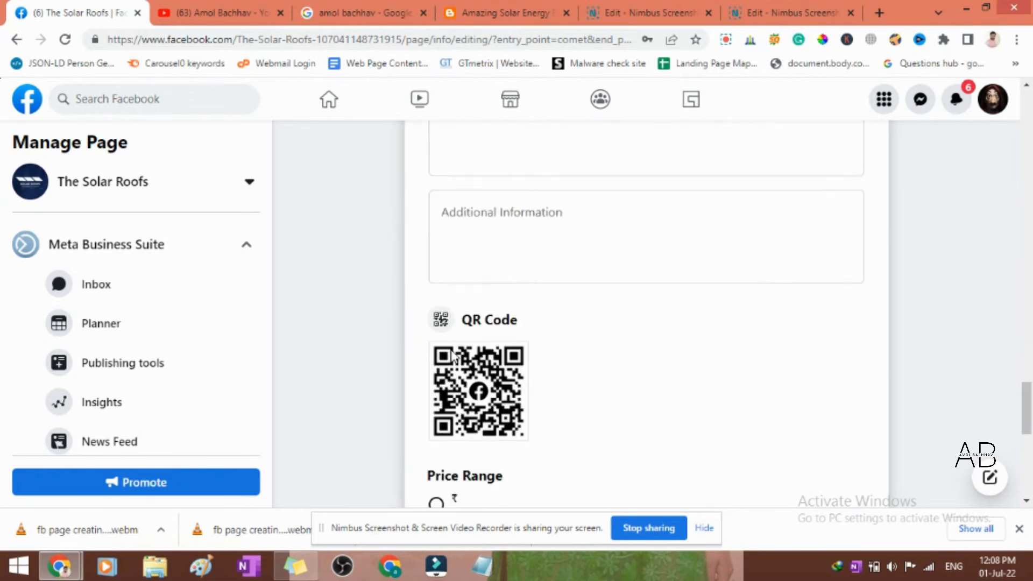
scroll(171, 367, "down", 5)
scroll(171, 367, "down", 3)
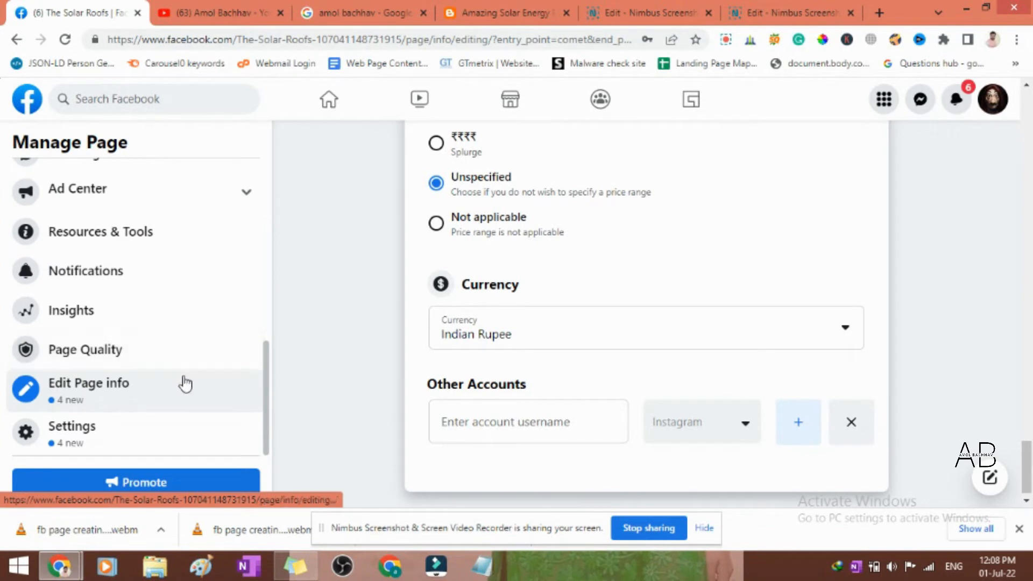
left_click(107, 430)
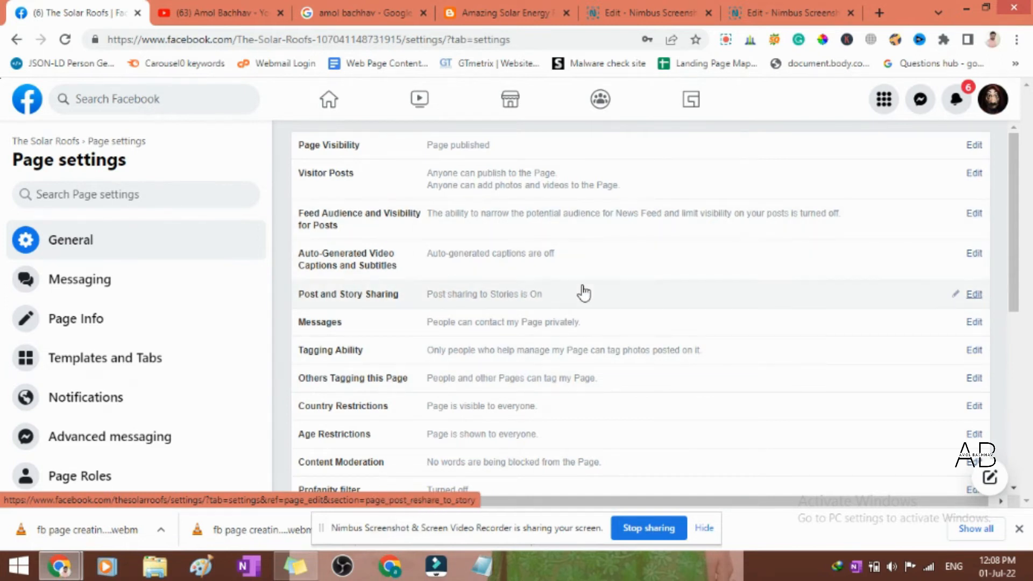
- Look through the General page settings, from Feed Audience and Visibility down to Remove Page, without editing any
scroll(584, 293, "down", 1)
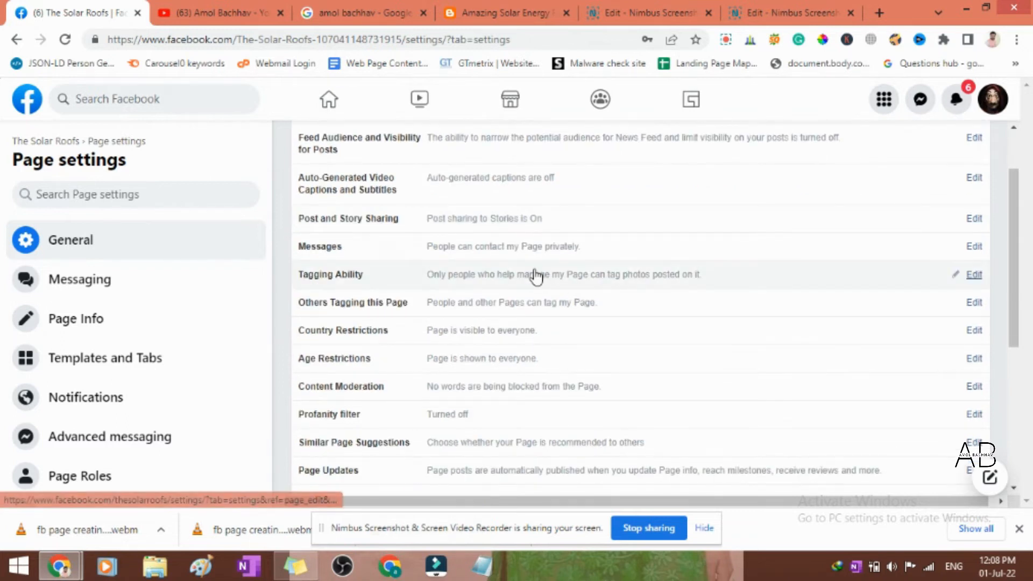
scroll(559, 262, "down", 1)
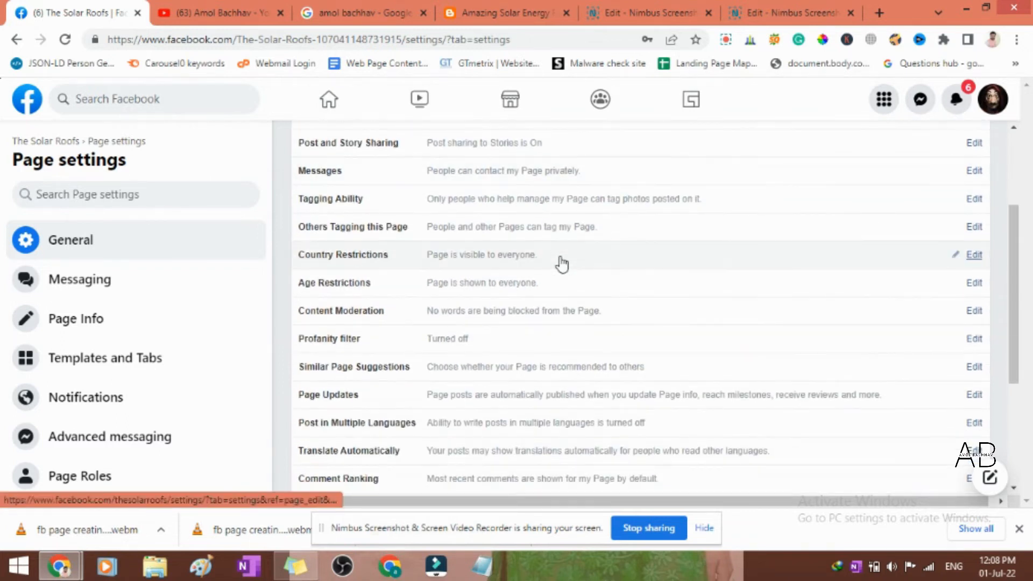
scroll(560, 262, "down", 1)
scroll(563, 265, "down", 1)
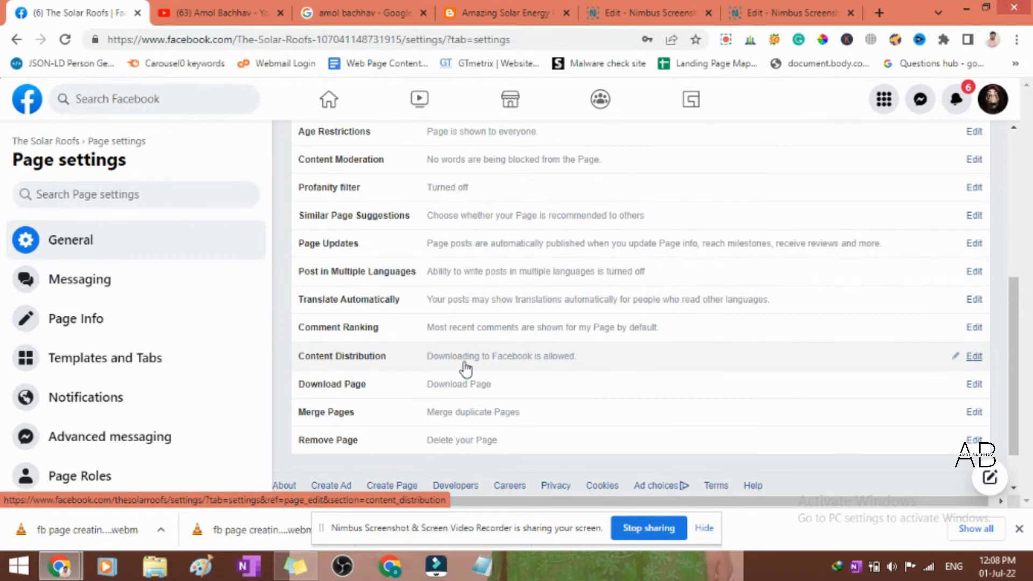
scroll(466, 369, "up", 2)
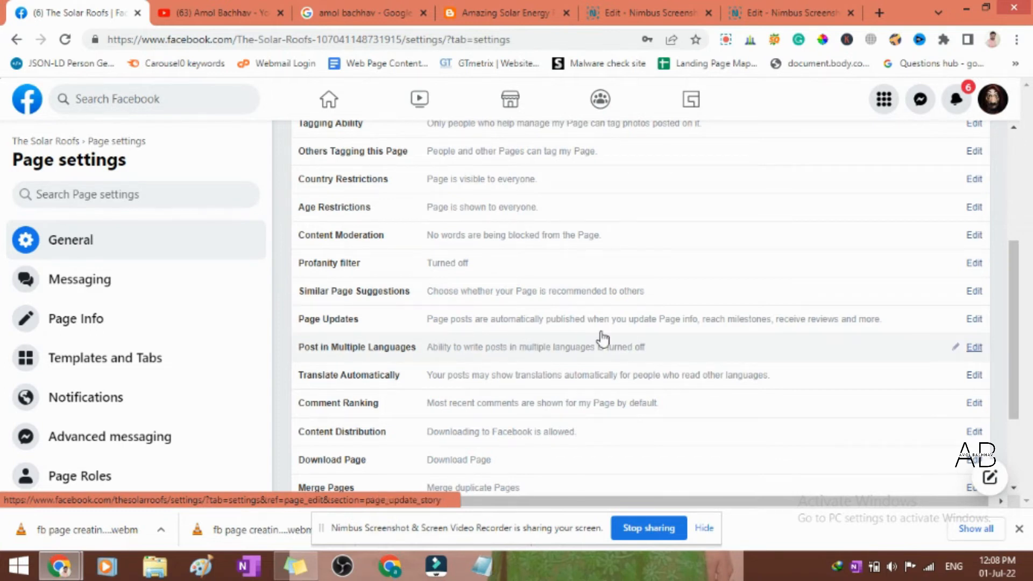
scroll(421, 323, "up", 1)
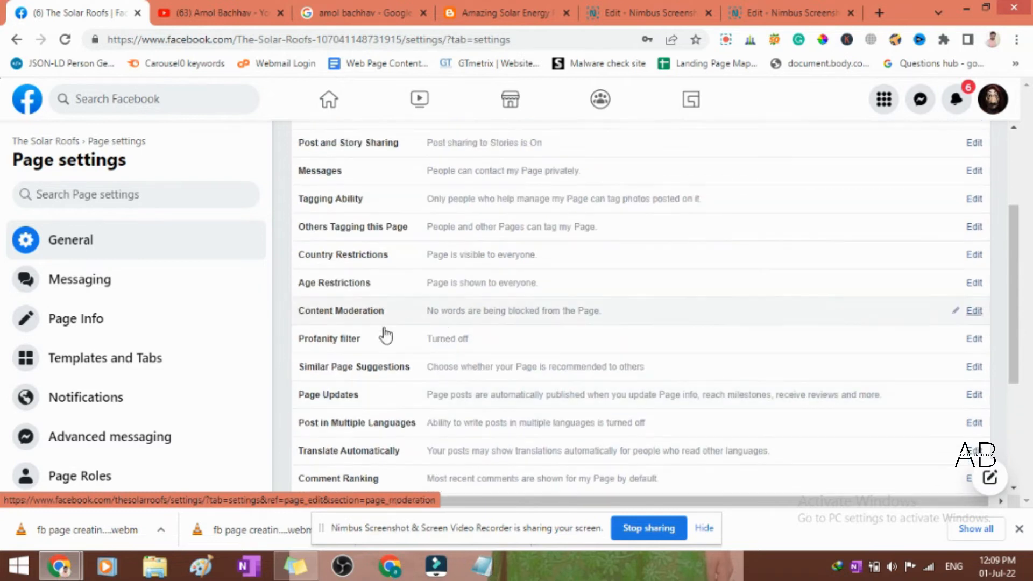
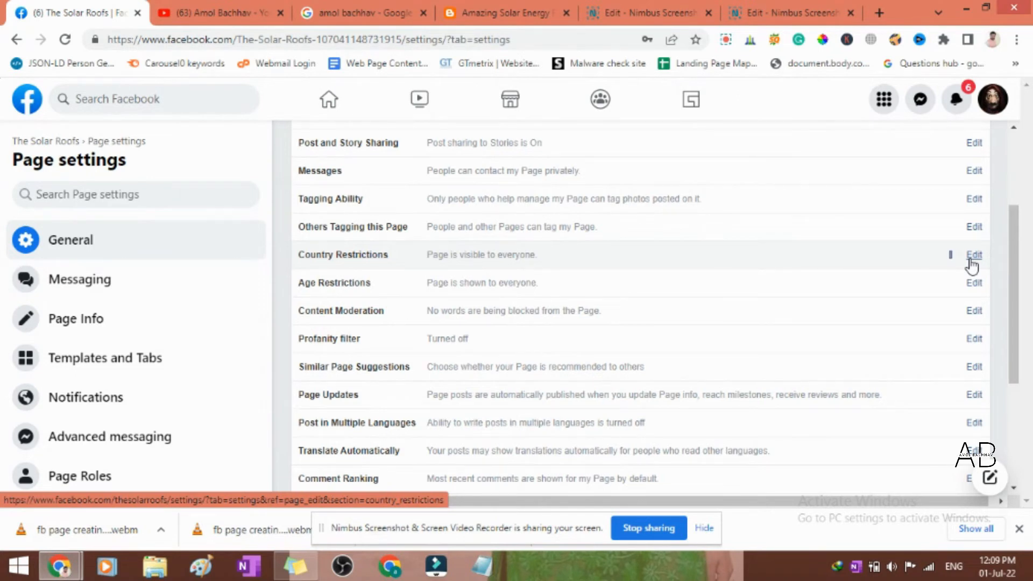
- Examine the Country Restrictions options for showing or hiding the page by country, leaving them unedited
left_click(972, 256)
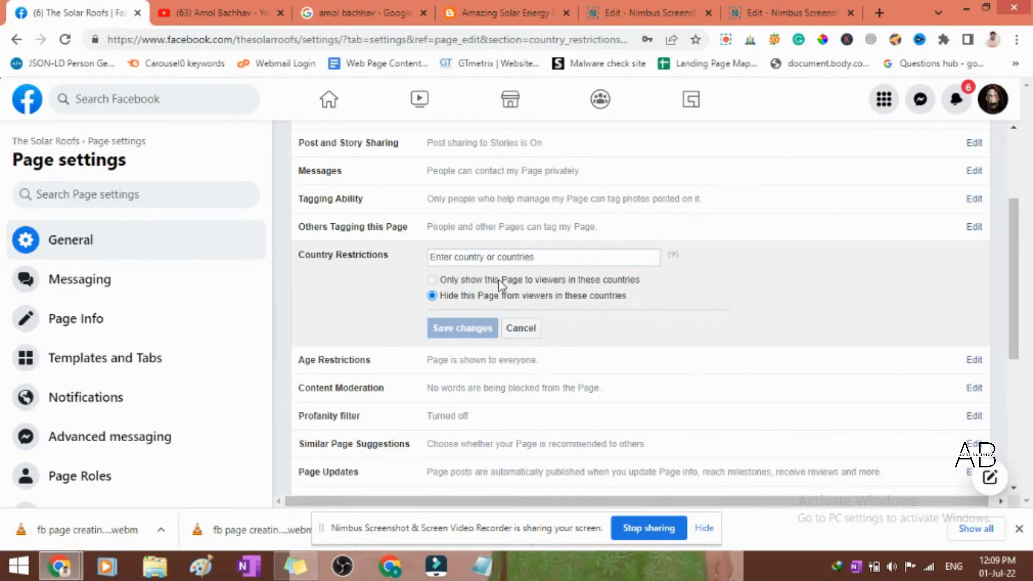
left_click(533, 332)
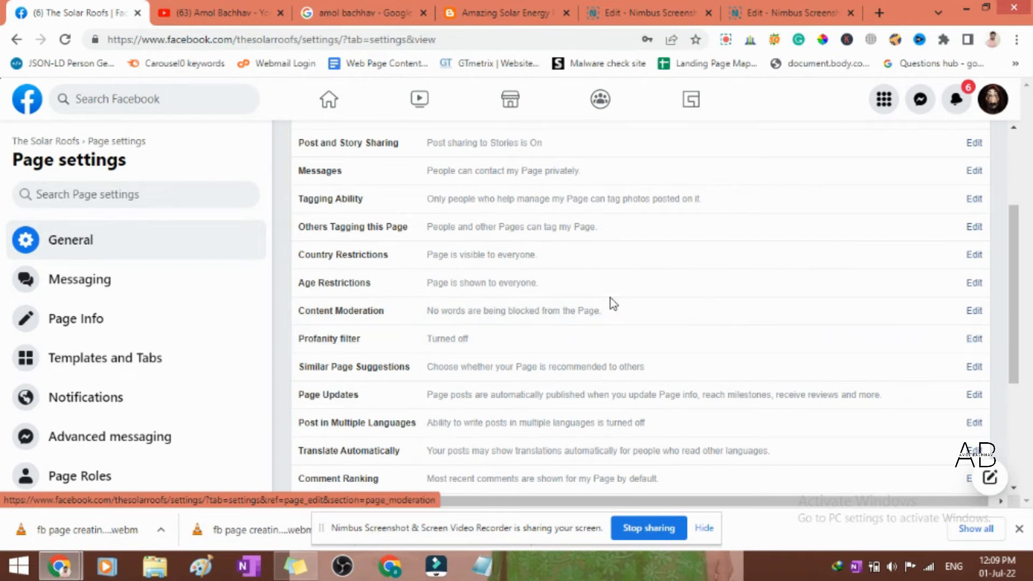
scroll(610, 298, "up", 3)
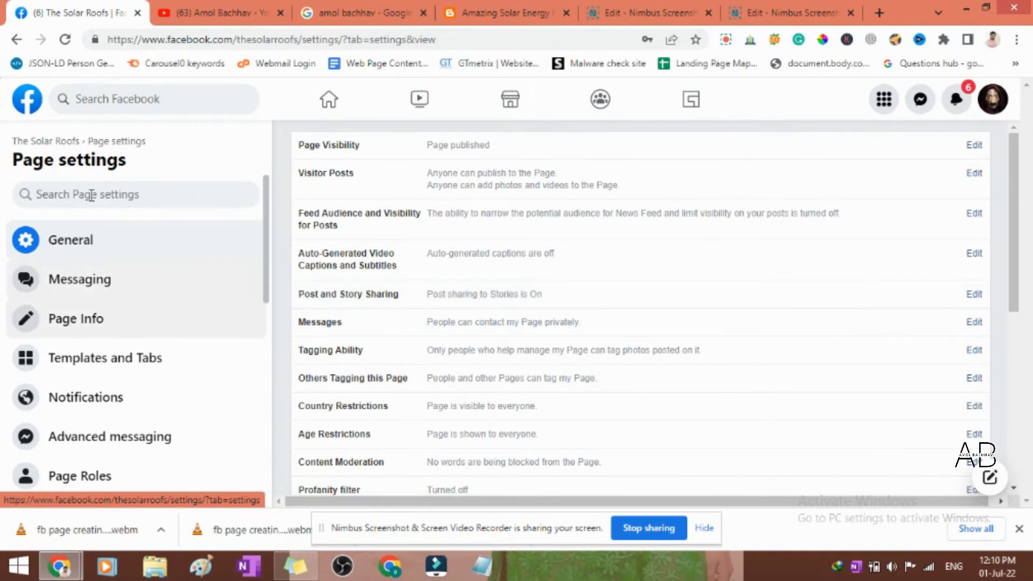
- Return from the settings to The Solar Roofs page and dismiss the prompt to connect it to WhatsApp
left_click(69, 143)
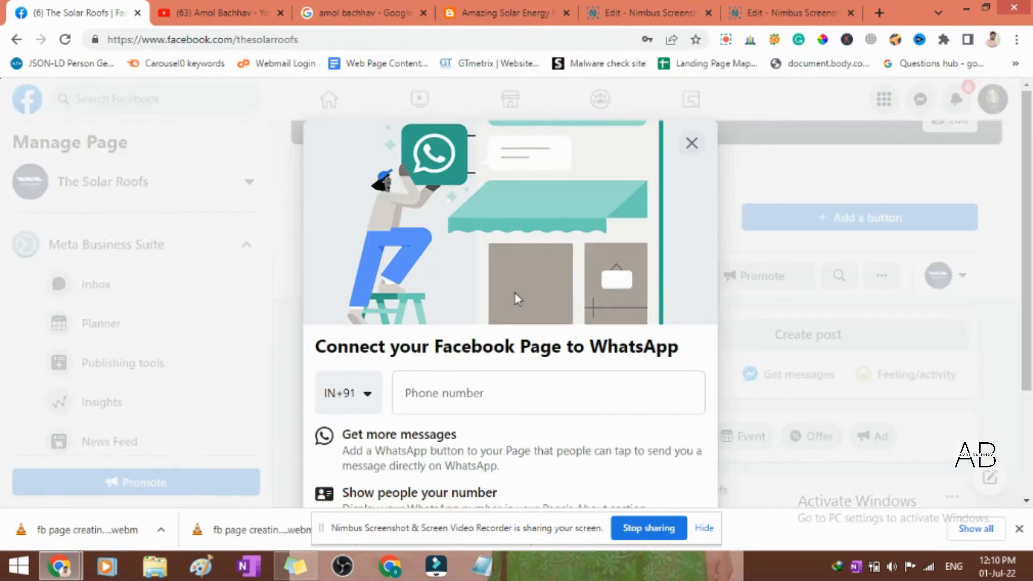
left_click(693, 143)
left_click(670, 386)
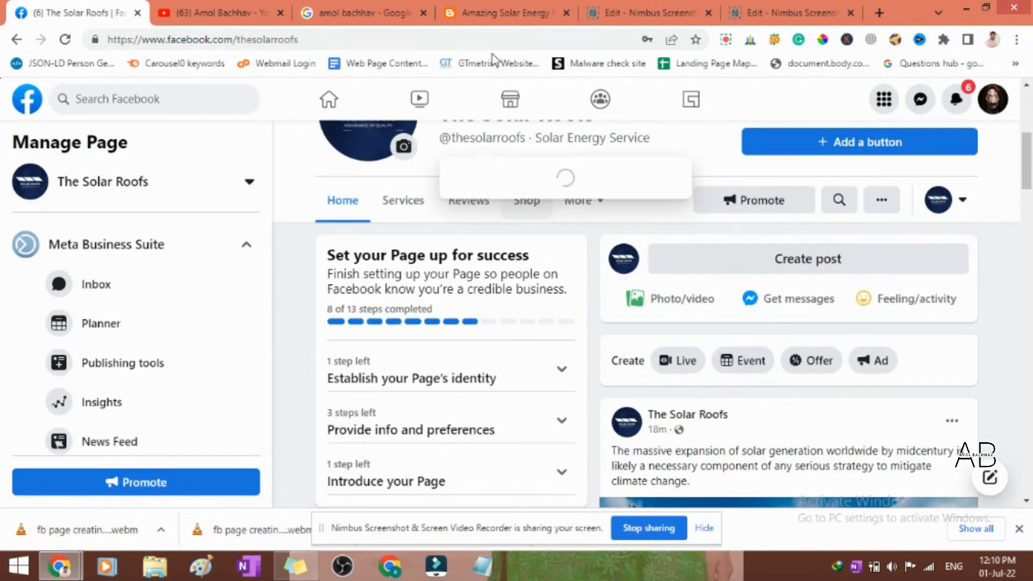
- Switch to the Amazing Solar Energy Facts blog and open its article about solving the solar energy storage problem with rechargeable batteries
left_click(518, 9)
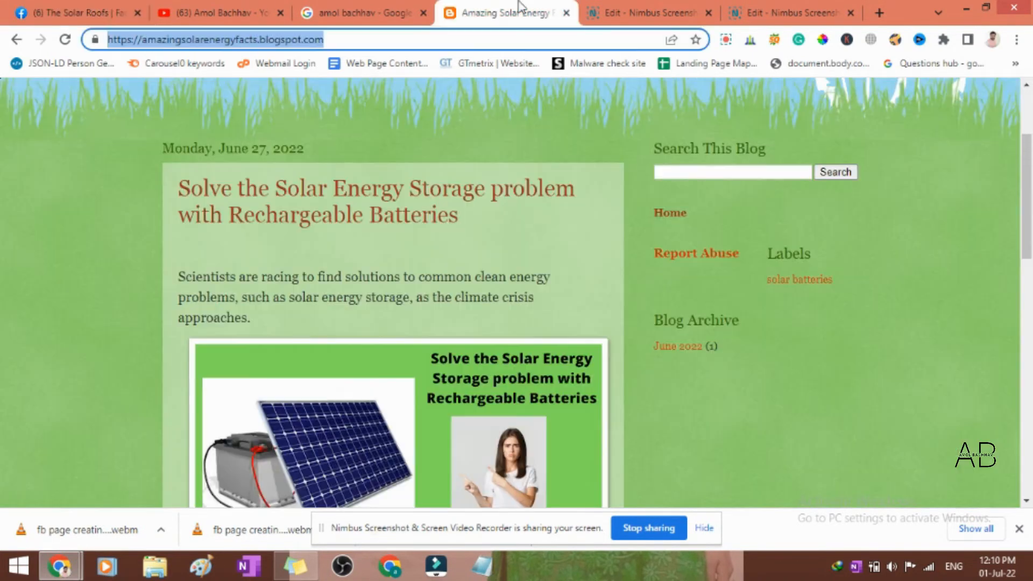
left_click(388, 211)
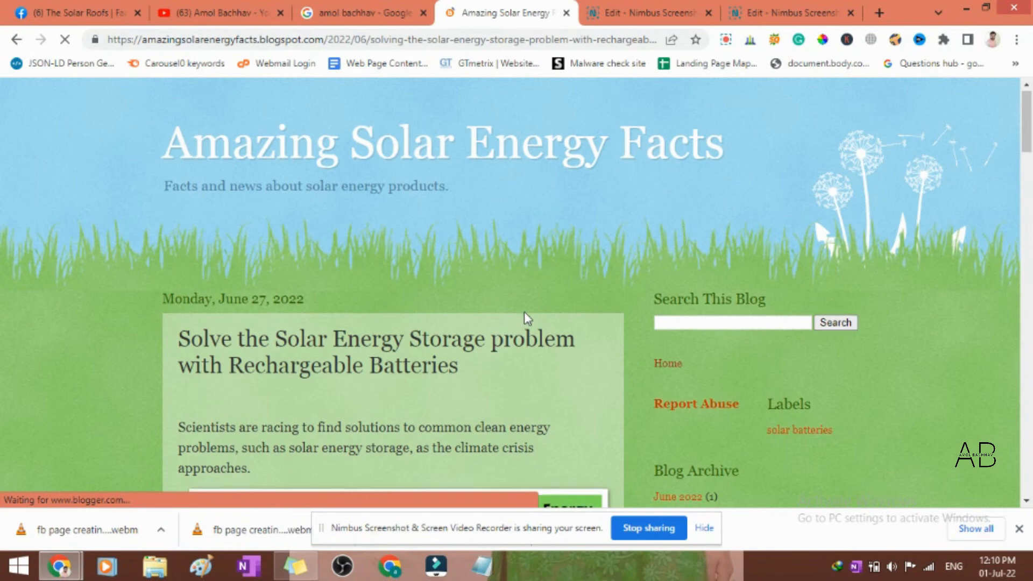
scroll(519, 321, "down", 4)
scroll(514, 321, "down", 15)
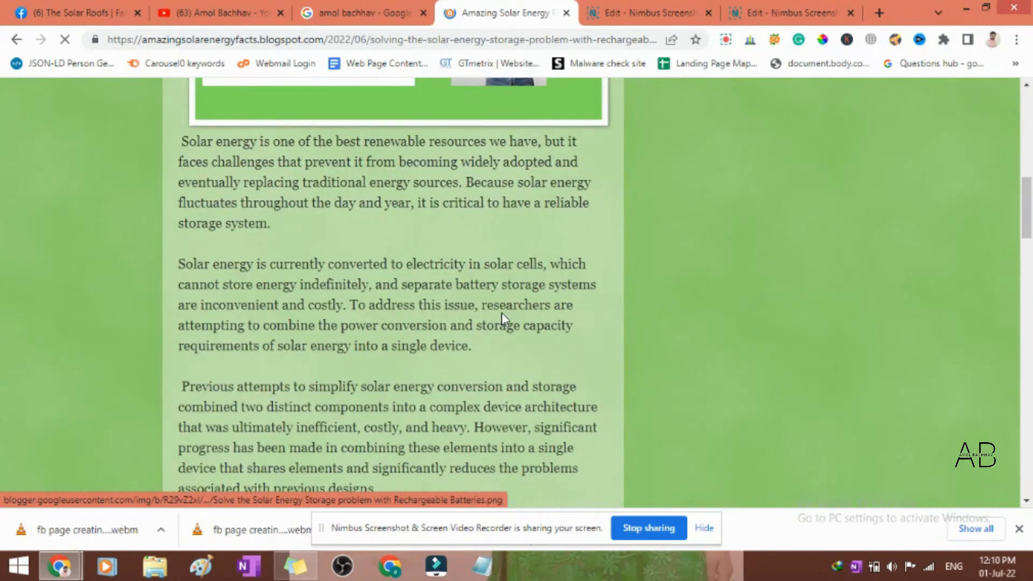
scroll(503, 315, "down", 5)
scroll(465, 362, "up", 15)
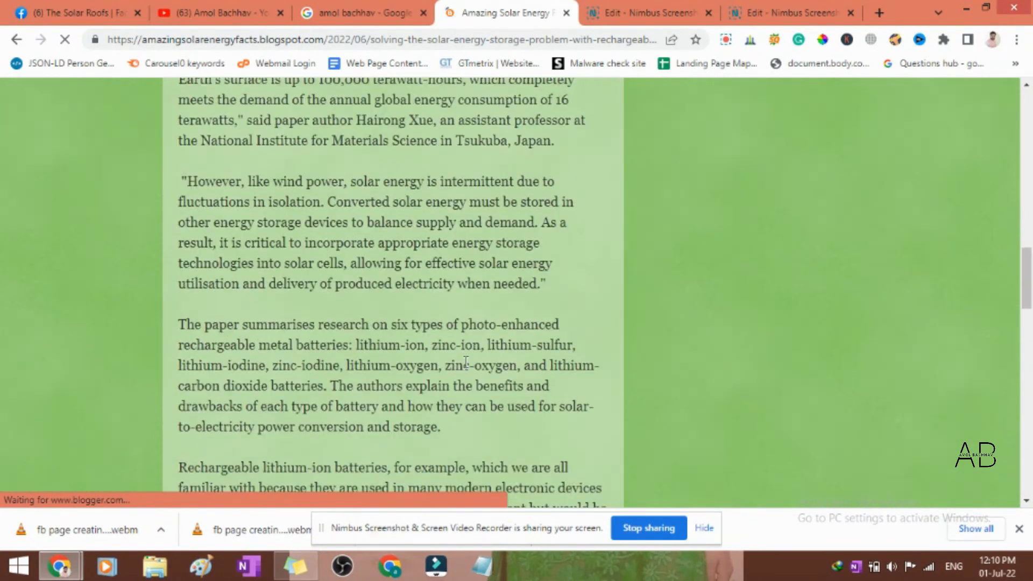
scroll(466, 362, "up", 1)
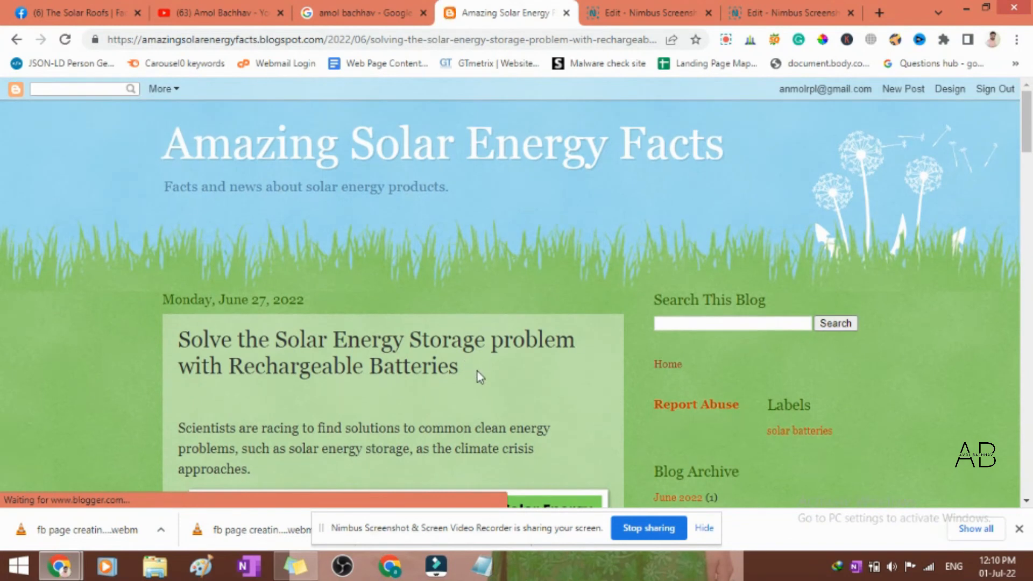
- Copy the article title "Solve the Solar Energy Storage problem with Rechargeable Batteries" into a new post on The Solar Roofs page
left_click_drag(476, 372, 178, 341)
key("ctrl+c")
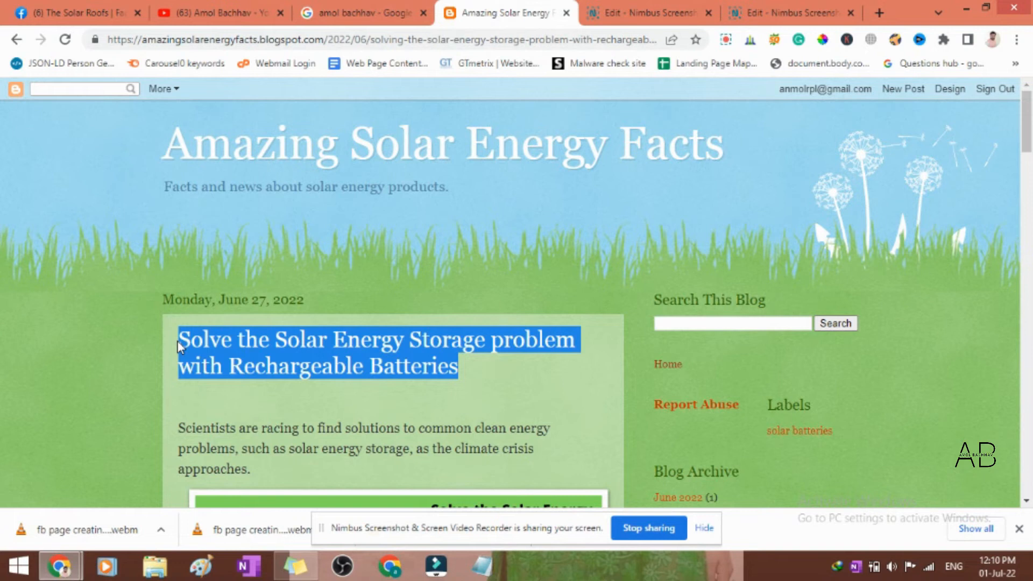
left_click(82, 15)
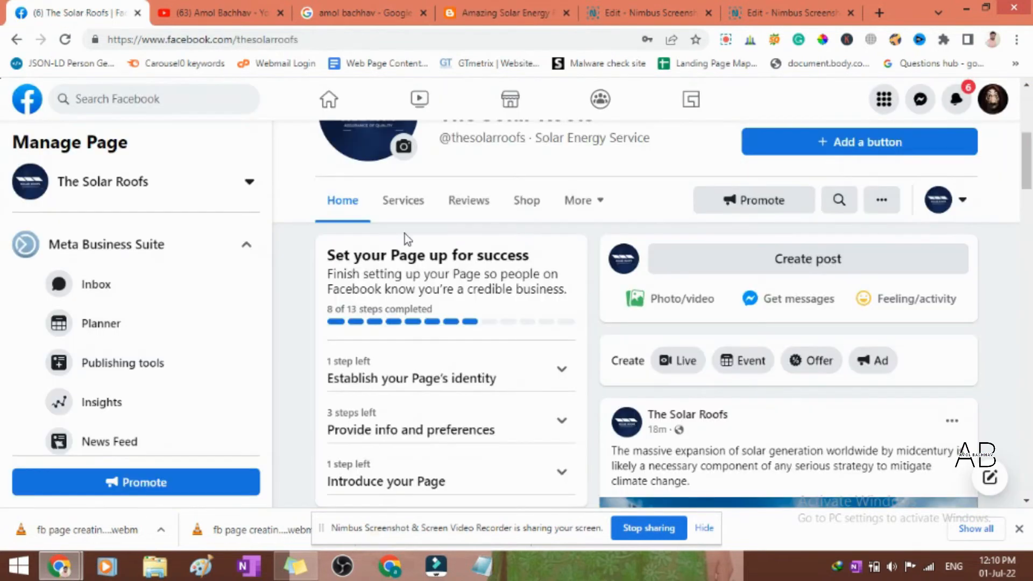
left_click(757, 264)
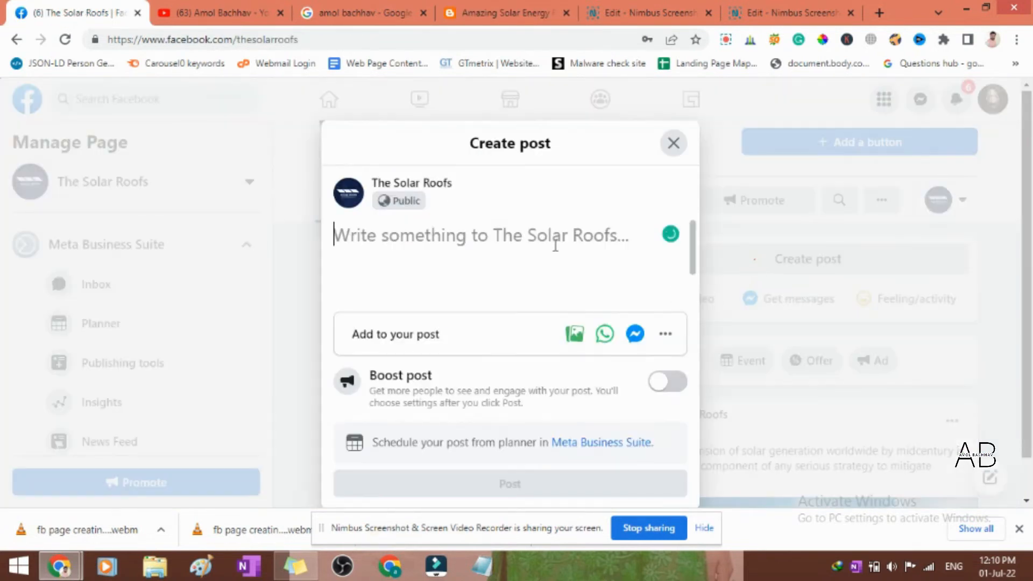
key("ctrl+v")
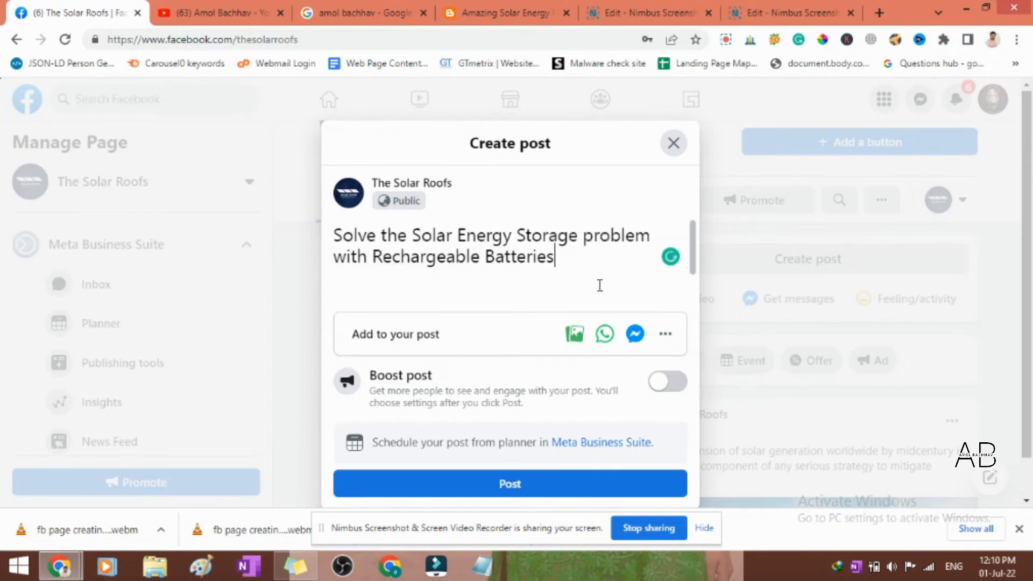
- Add the blog article's full web address below the title in the post draft and check its link preview
left_click(475, 8)
scroll(595, 251, "down", 4)
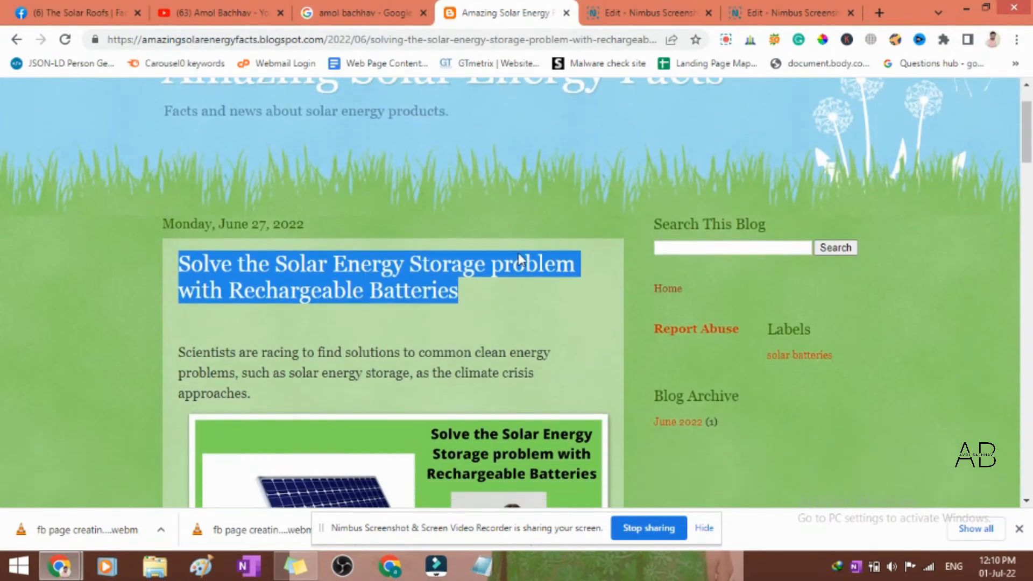
scroll(455, 299, "up", 4)
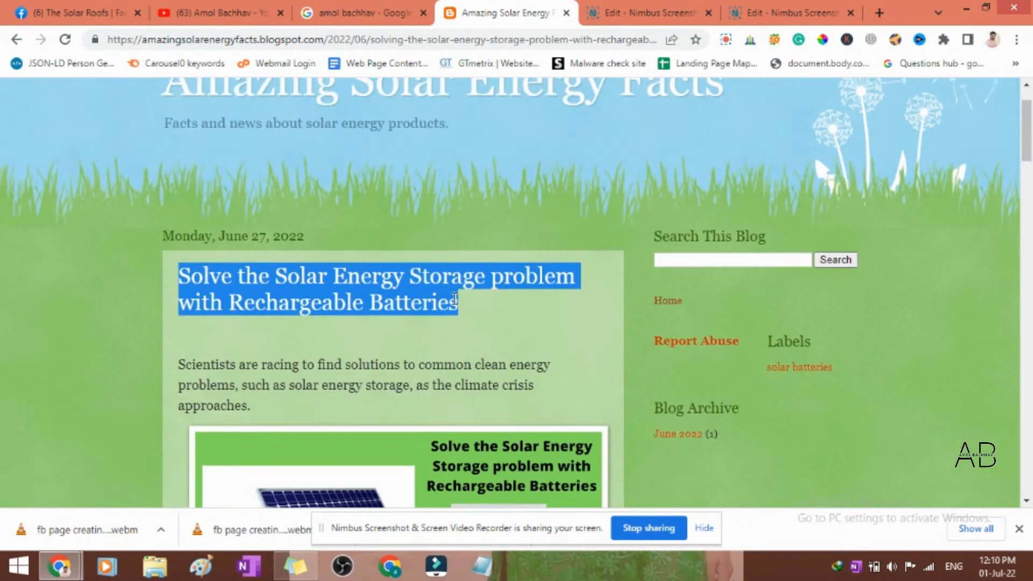
left_click(479, 43)
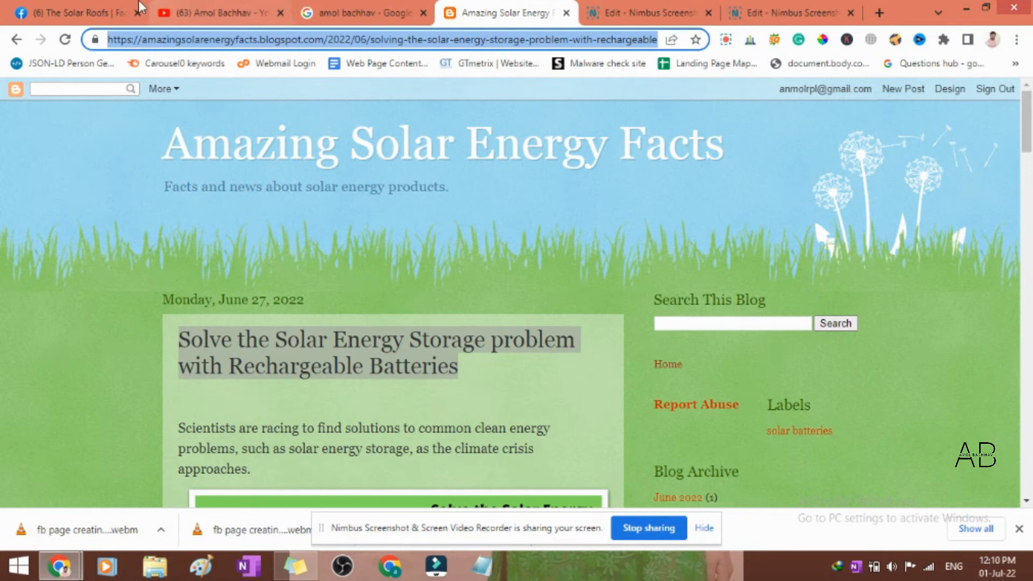
left_click(80, 13)
key("Return")
key("ctrl+v")
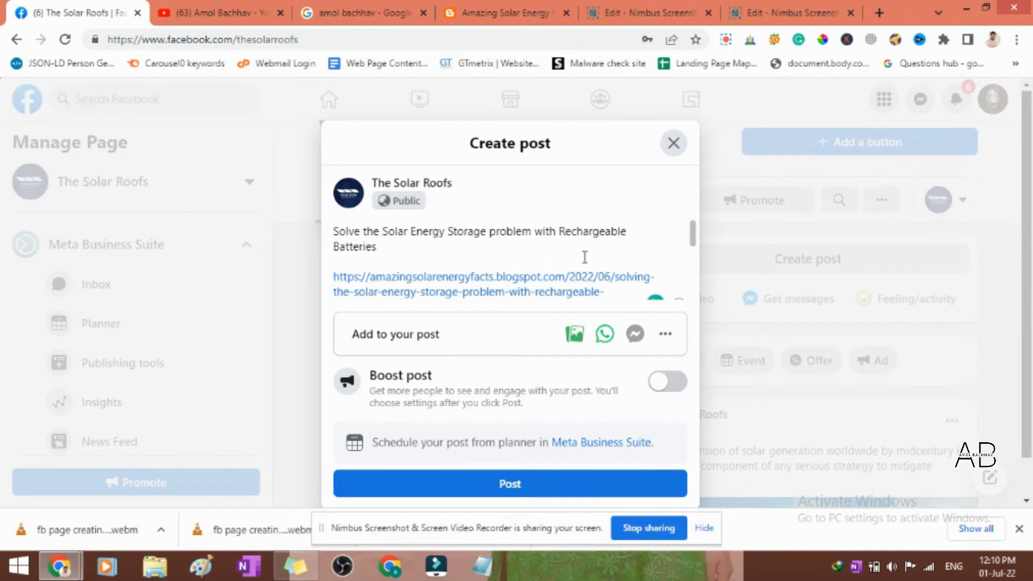
scroll(649, 255, "down", 3)
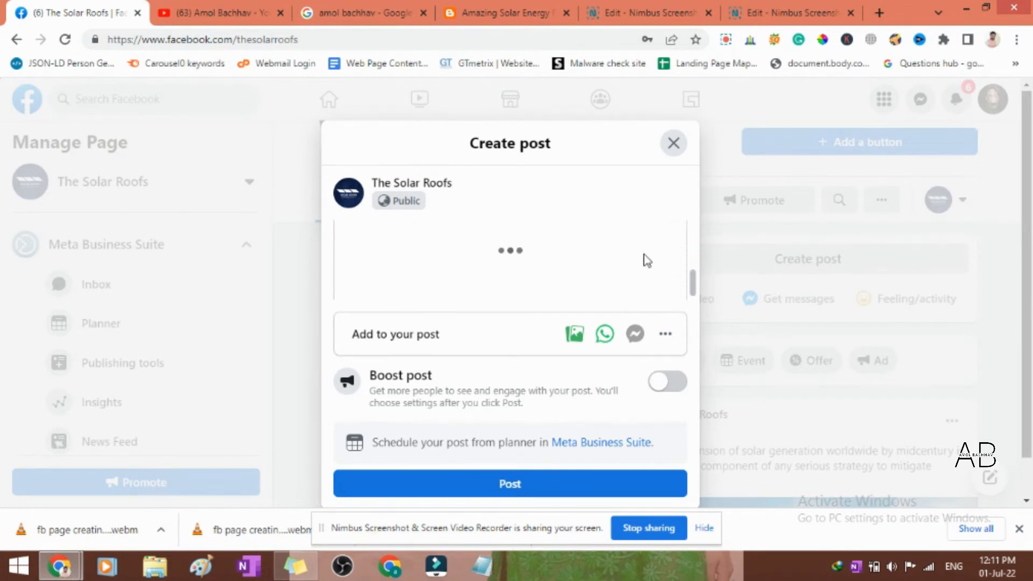
scroll(557, 256, "up", 2)
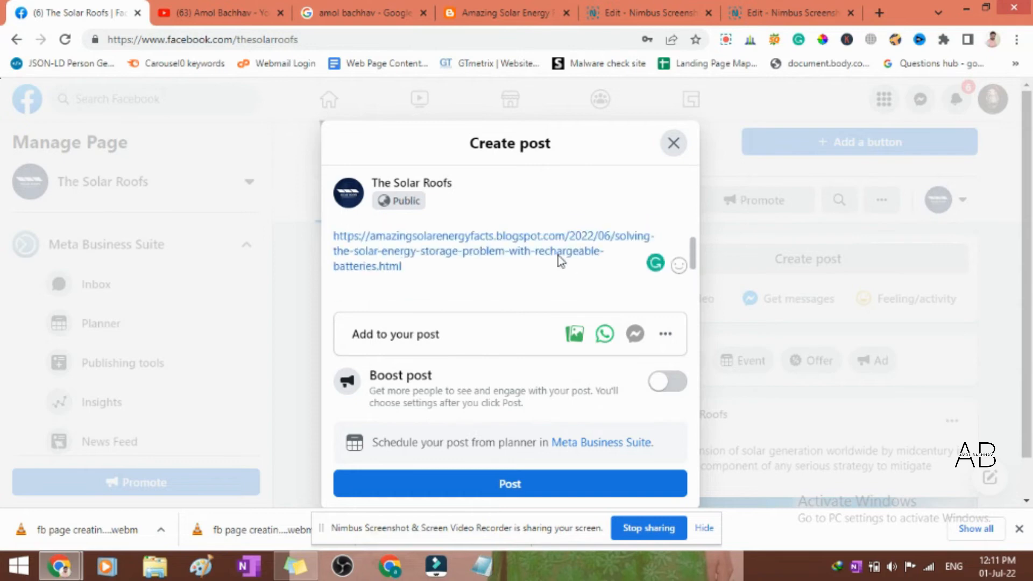
scroll(520, 256, "down", 3)
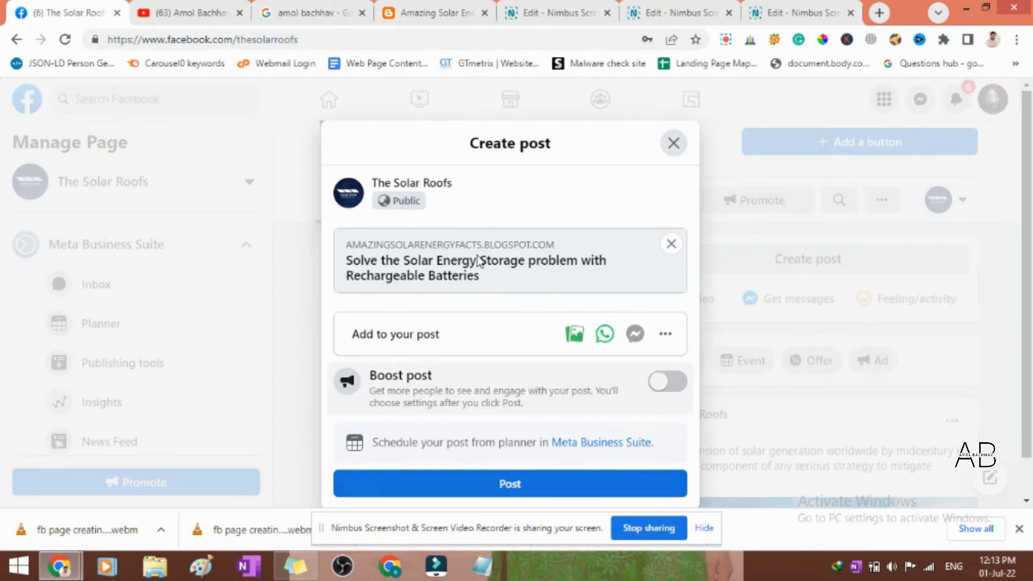
- Insert the suggested hashtag #solarenergy between the title and the link, followed by a line break, and publish the post
scroll(478, 261, "up", 3)
left_click(396, 254)
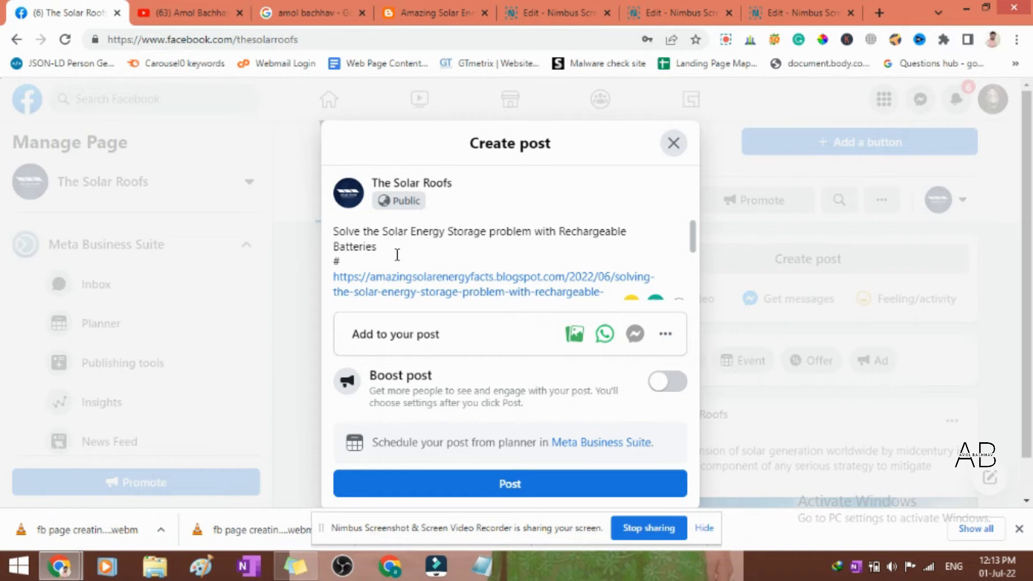
type("#Solar")
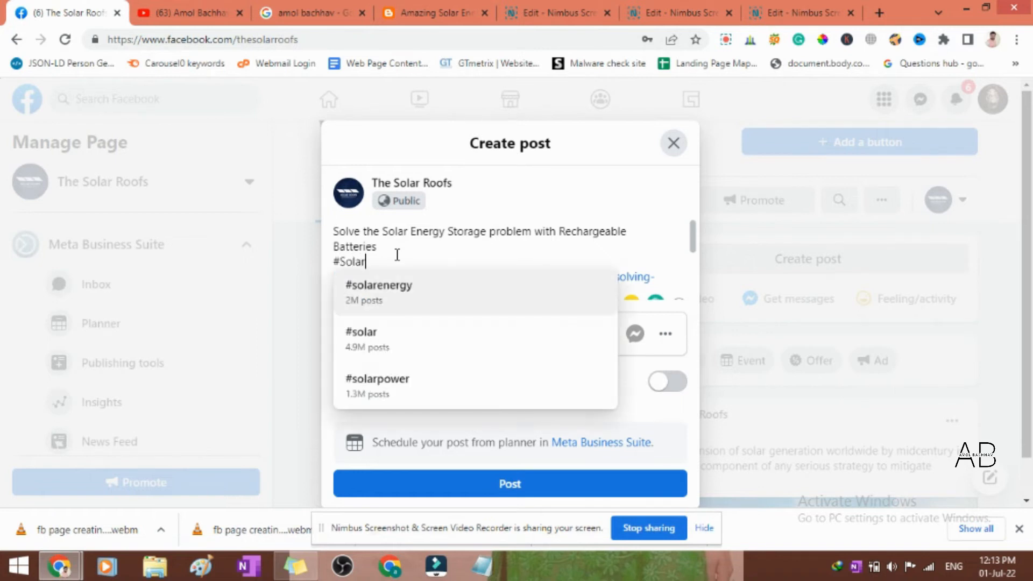
left_click(403, 300)
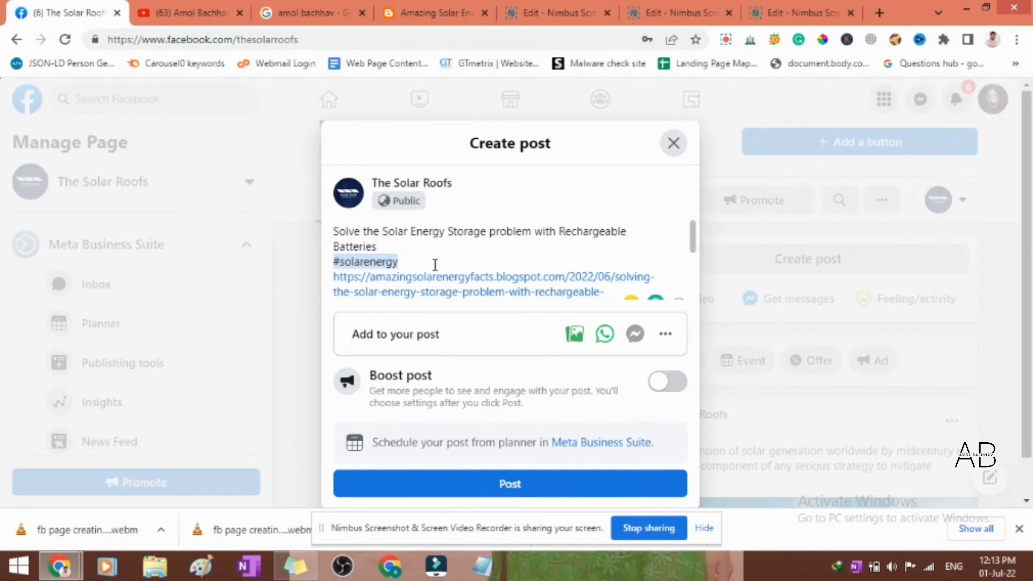
key("Return")
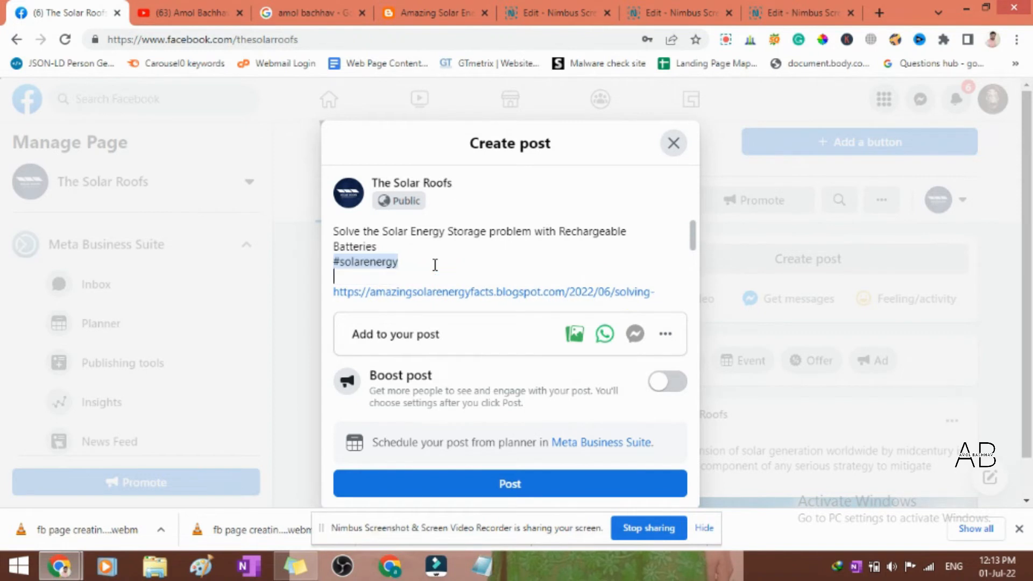
scroll(484, 274, "down", 3)
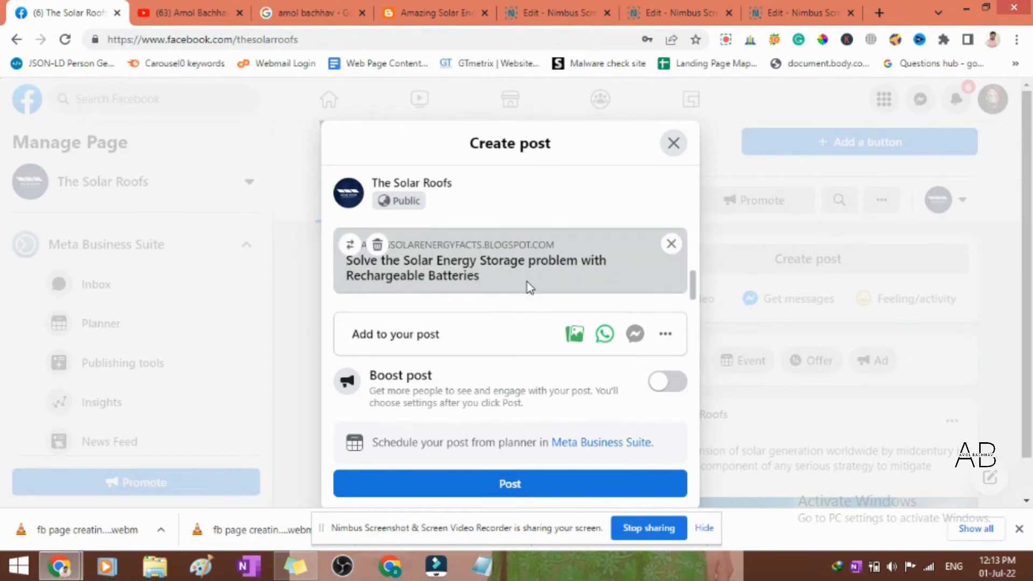
left_click(564, 488)
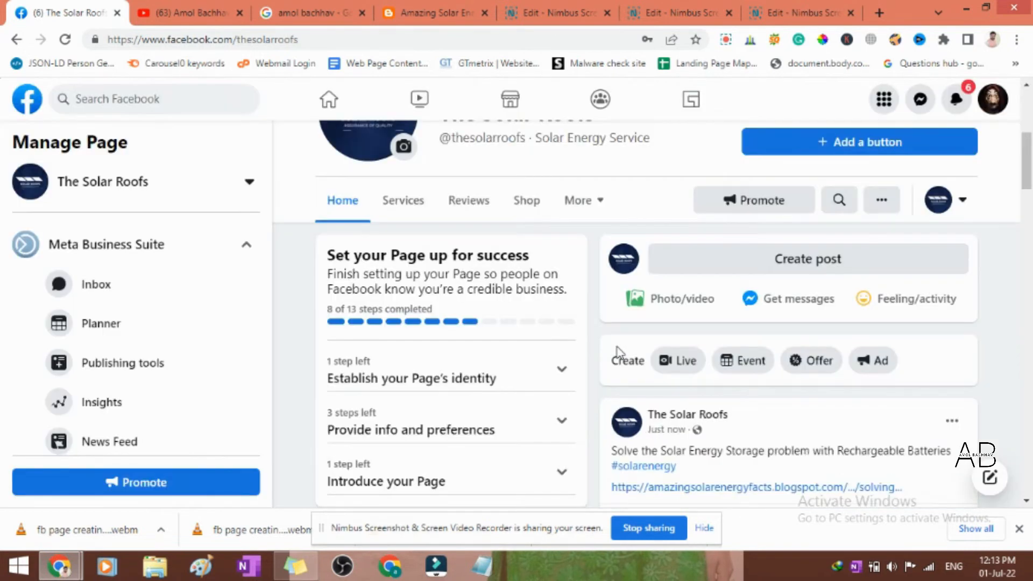
- Review the published blog link post and the earlier solar generation post in the page's feed
scroll(615, 350, "down", 4)
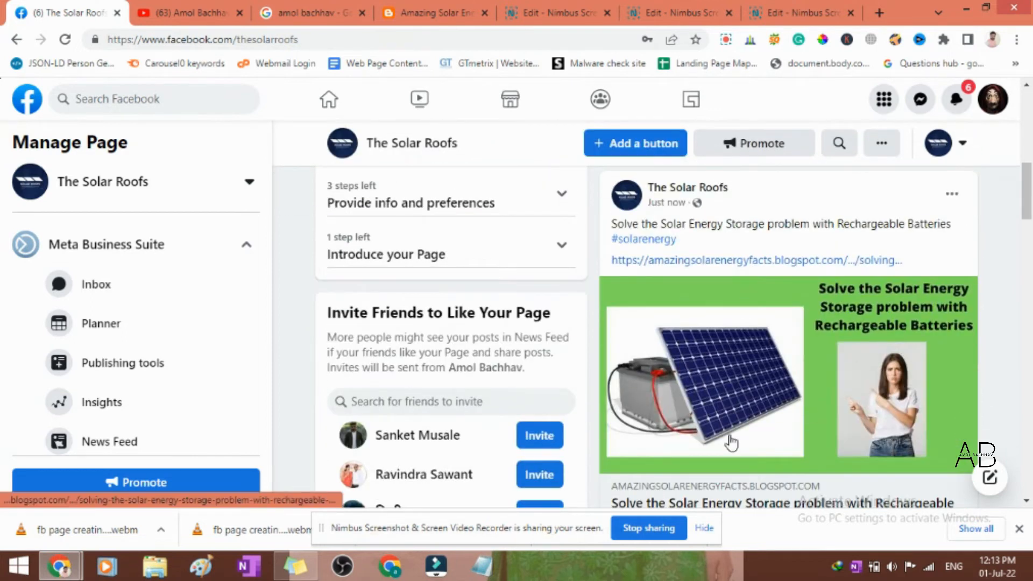
scroll(795, 375, "down", 3)
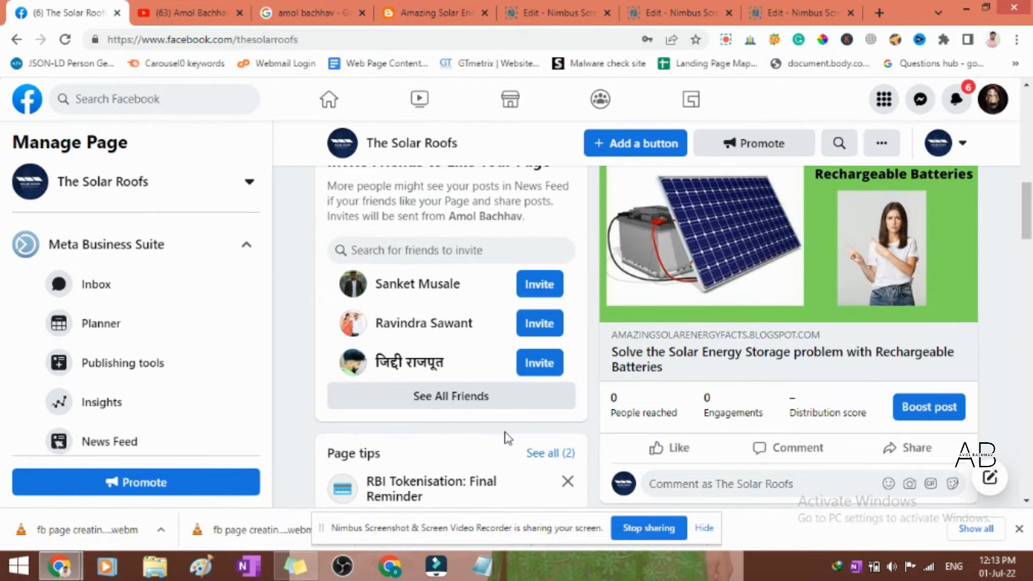
scroll(673, 376, "down", 8)
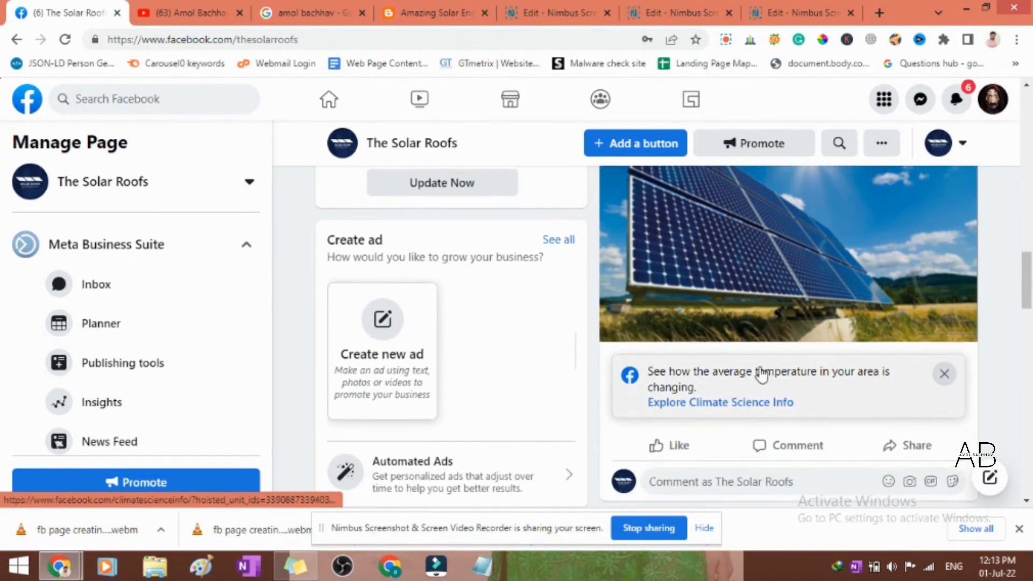
scroll(810, 339, "up", 6)
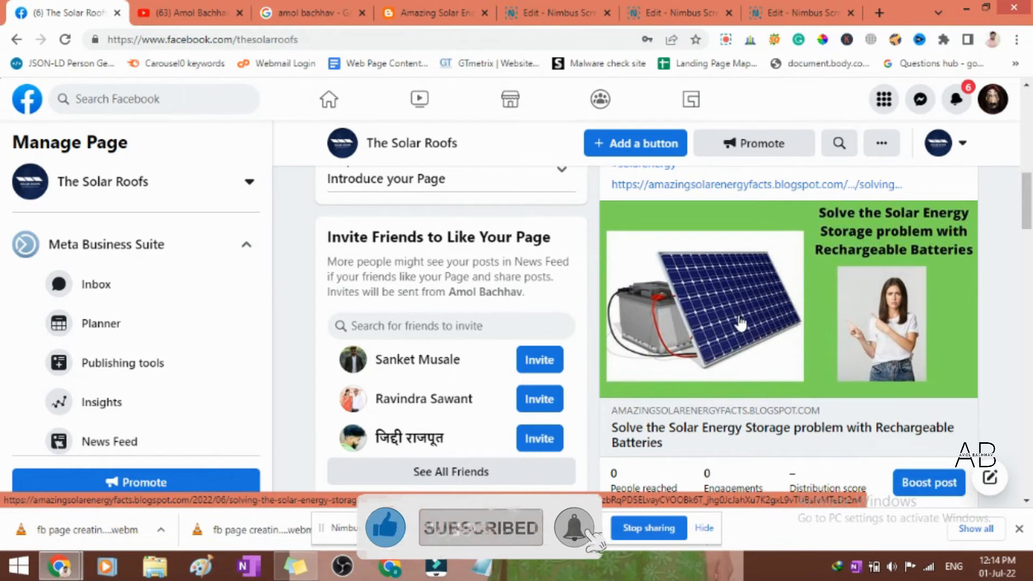
scroll(816, 383, "up", 3)
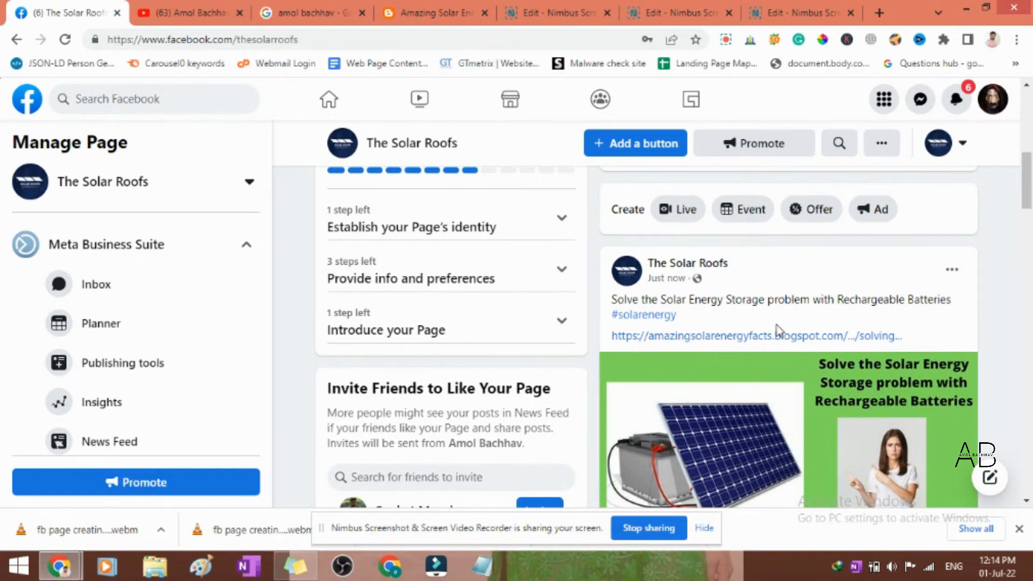
scroll(710, 366, "down", 3)
scroll(756, 354, "down", 4)
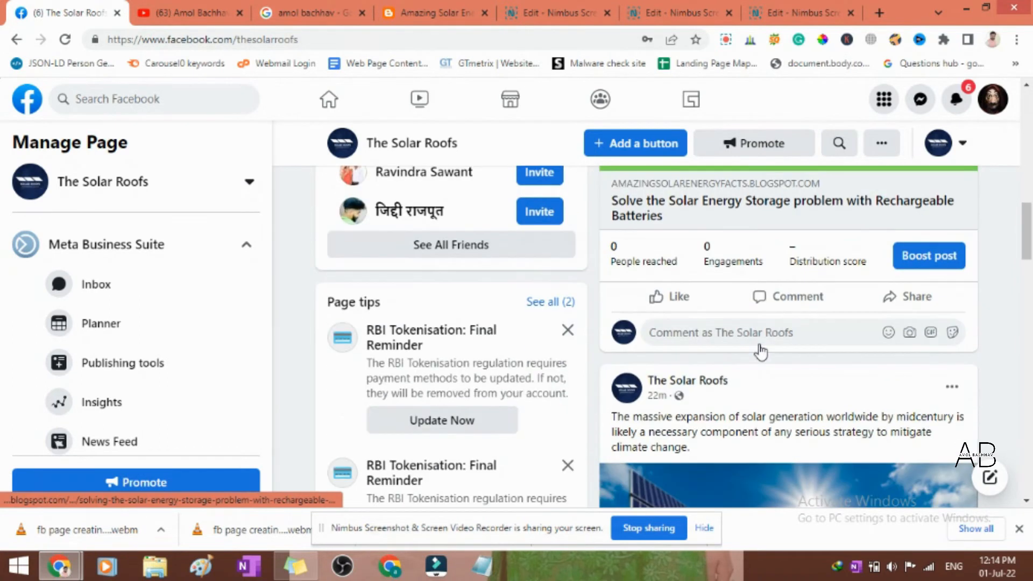
scroll(486, 345, "down", 3)
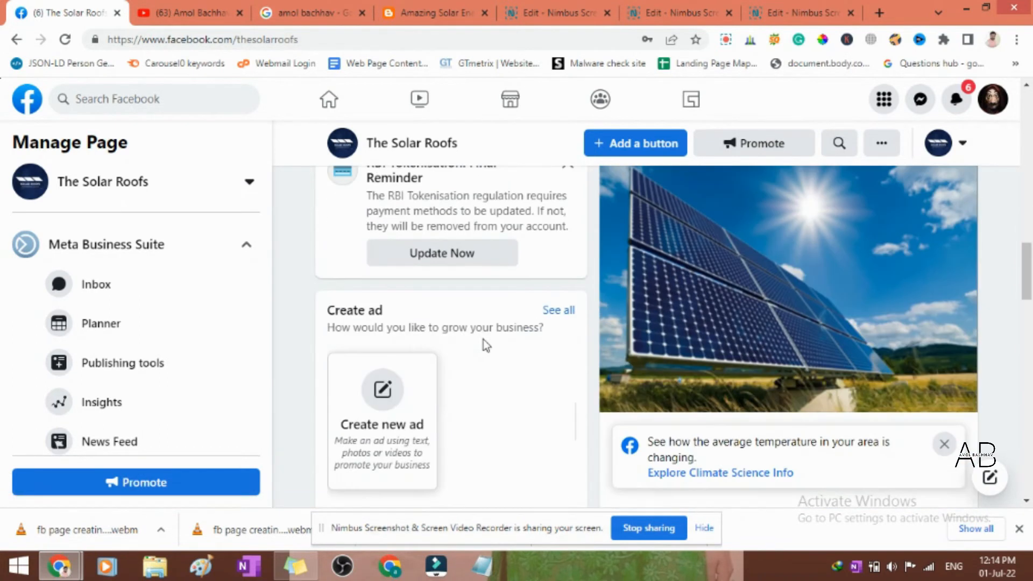
scroll(483, 340, "down", 2)
scroll(848, 341, "up", 9)
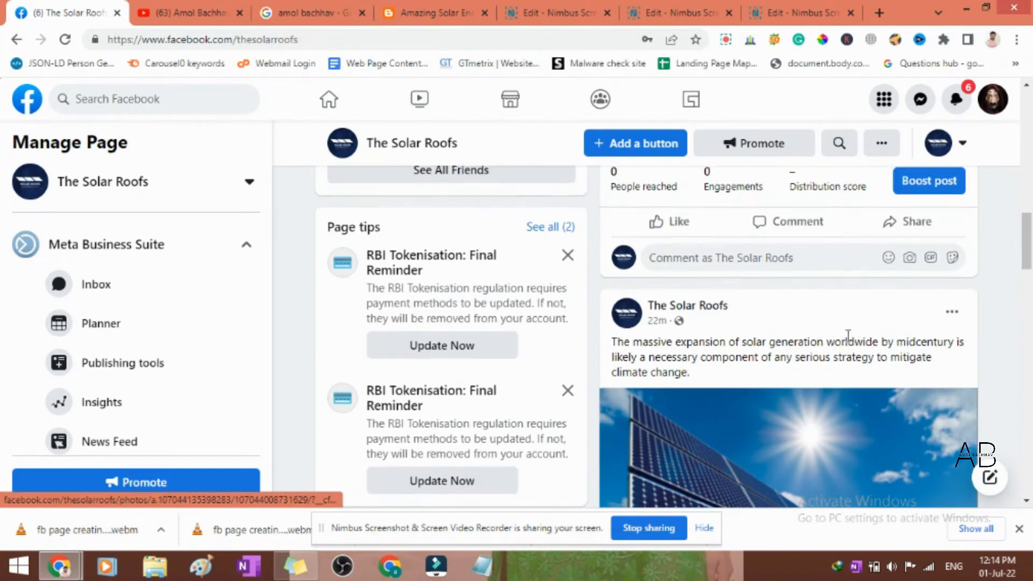
- Look through The Solar Roofs page's feed from the new blog link post down to the profile picture update
scroll(848, 339, "up", 4)
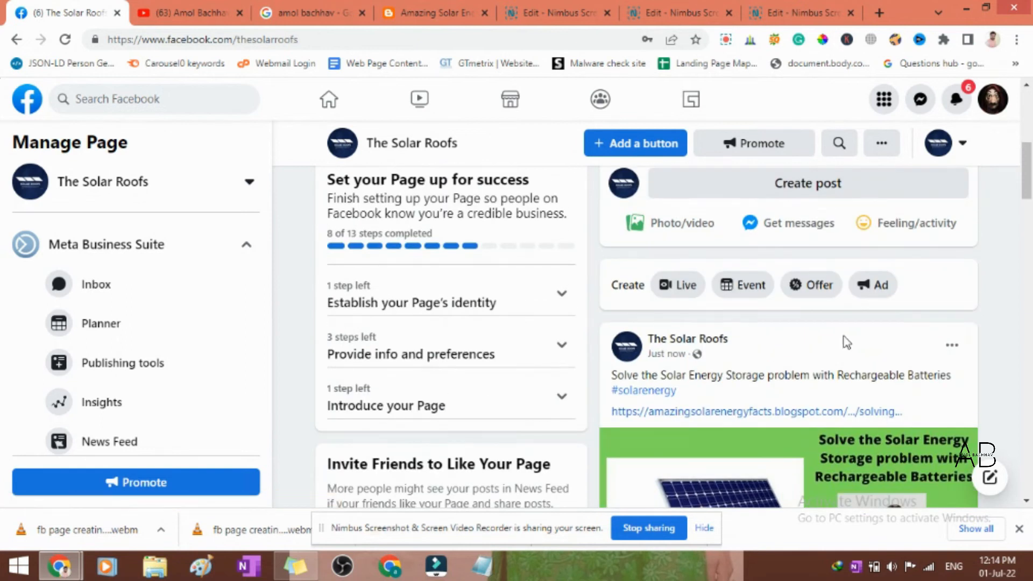
scroll(926, 423, "down", 1)
scroll(927, 423, "down", 1)
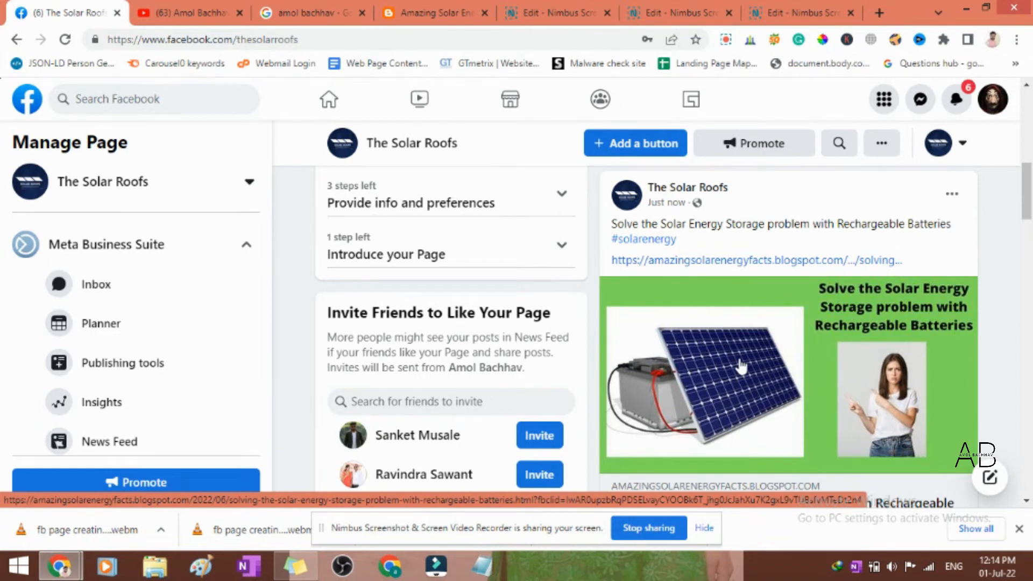
scroll(741, 366, "up", 5)
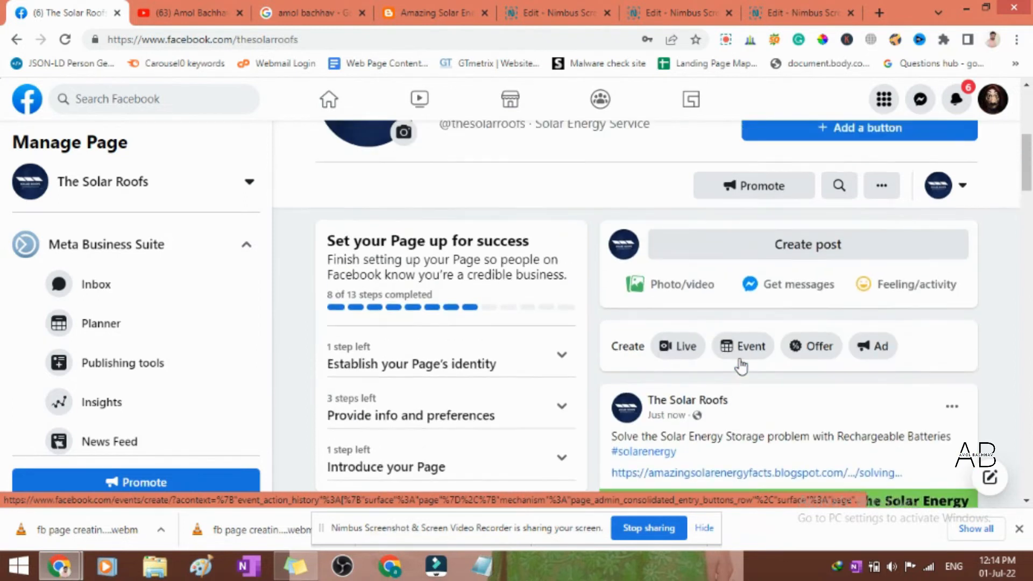
scroll(740, 366, "down", 10)
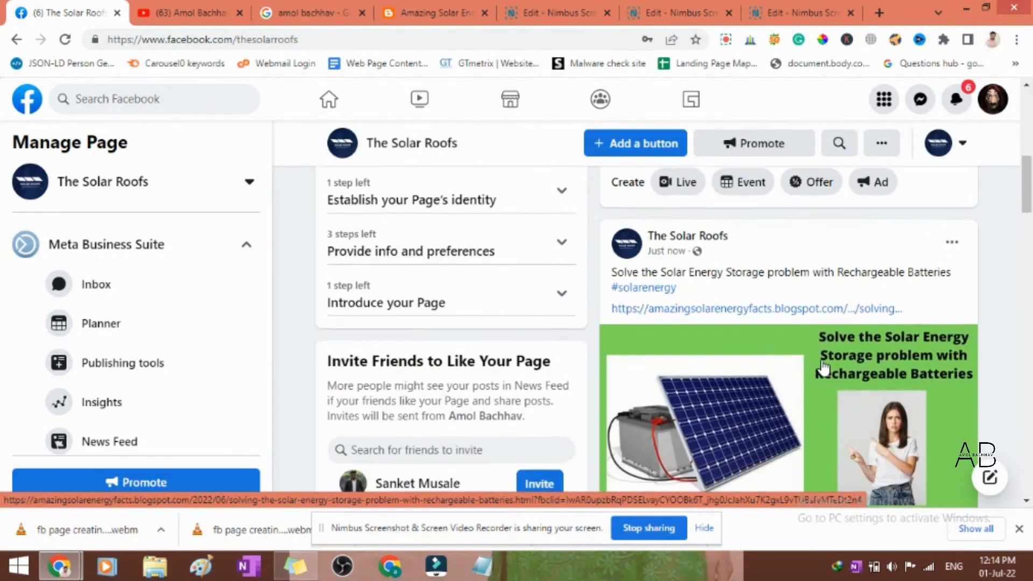
scroll(822, 360, "down", 2)
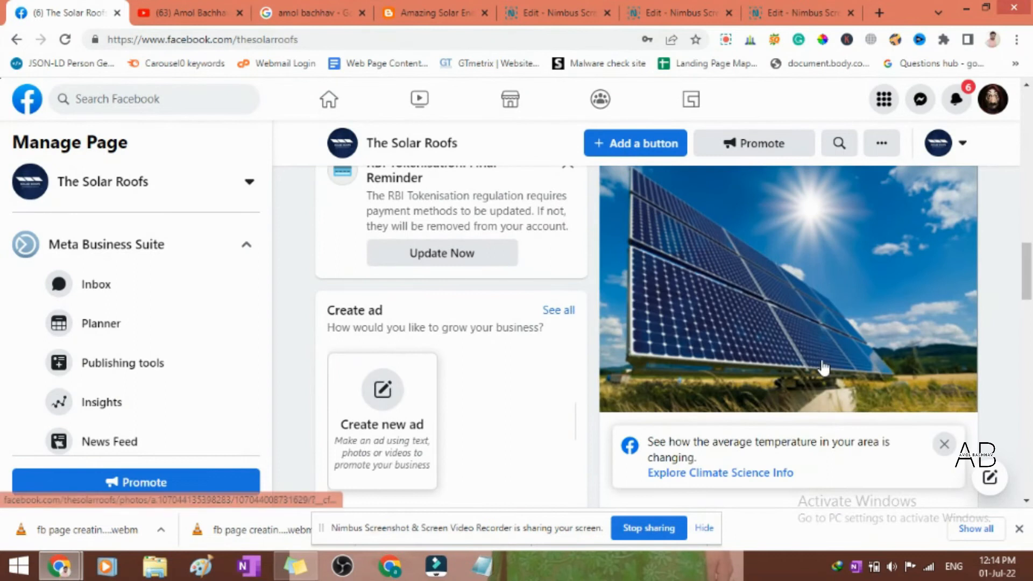
scroll(608, 318, "up", 2)
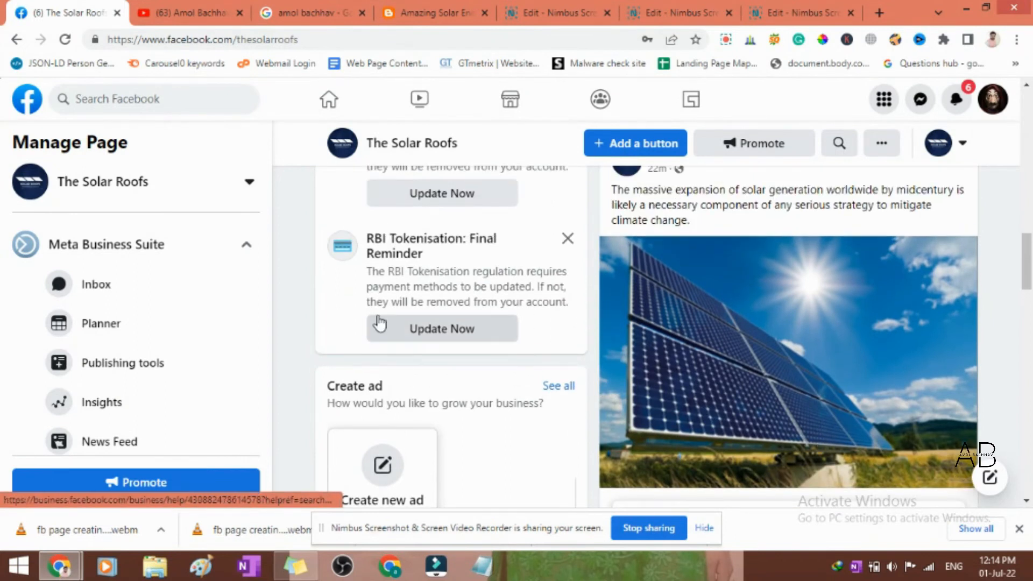
scroll(726, 372, "down", 7)
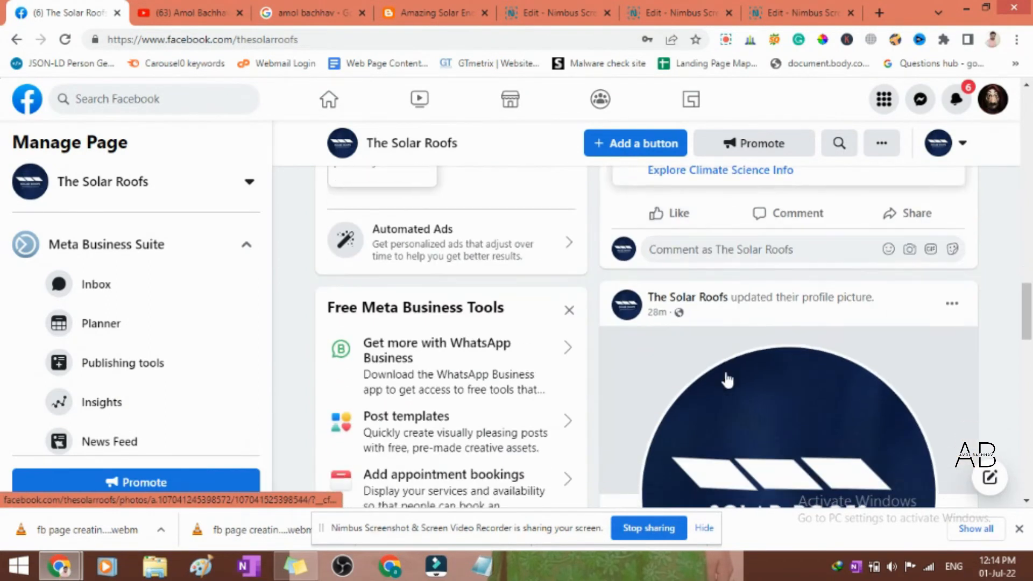
scroll(773, 383, "down", 2)
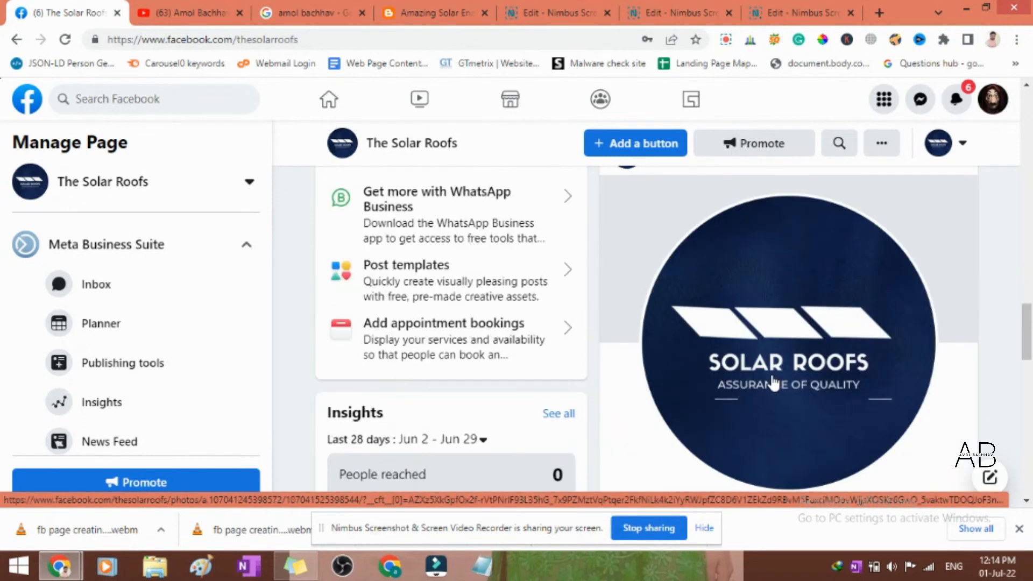
scroll(678, 363, "up", 7)
scroll(681, 366, "up", 12)
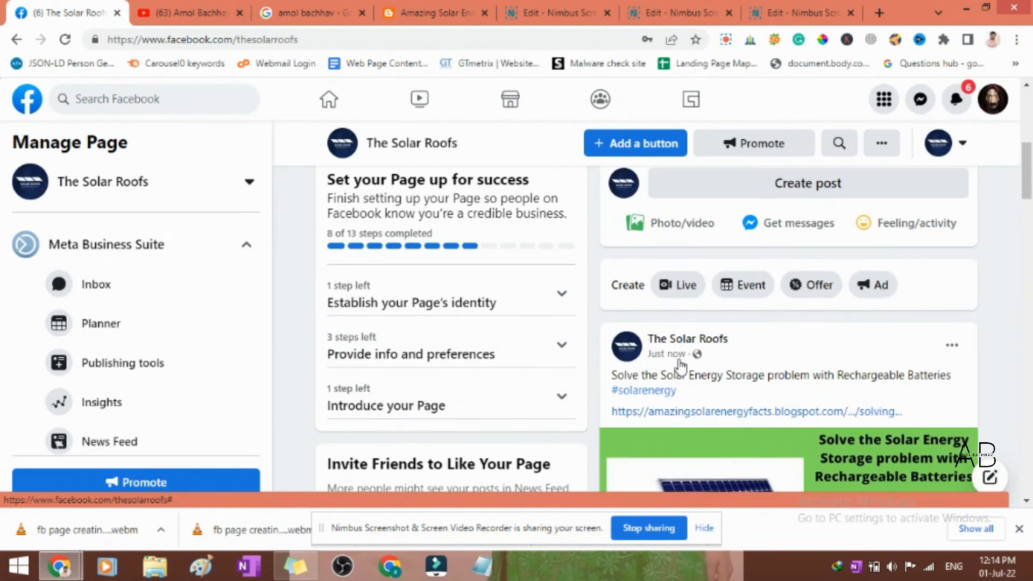
scroll(680, 366, "up", 3)
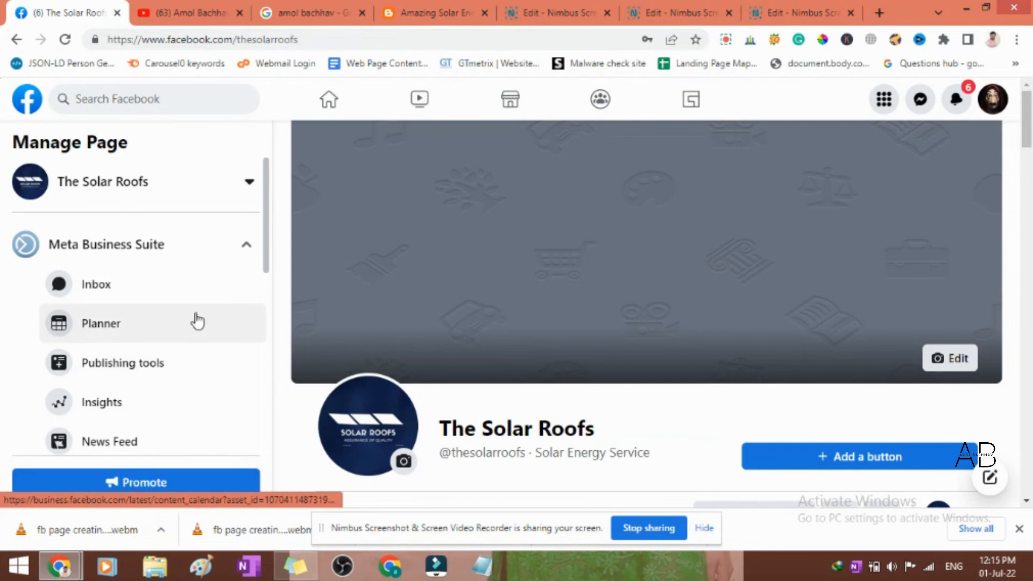
- Show the list of managed pages and review the blog link post and the solar generation post in the feed
left_click(213, 213)
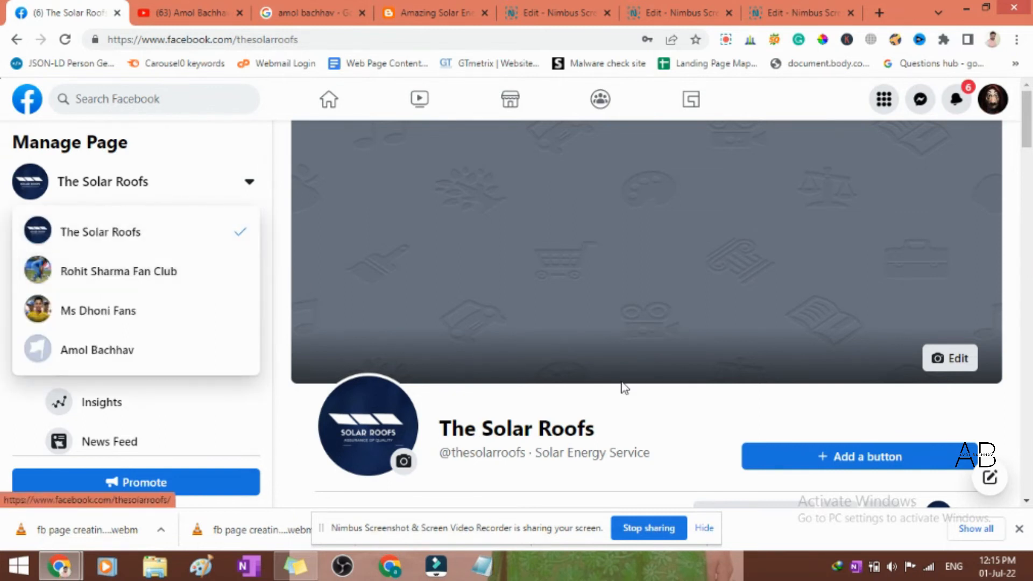
scroll(690, 375, "down", 12)
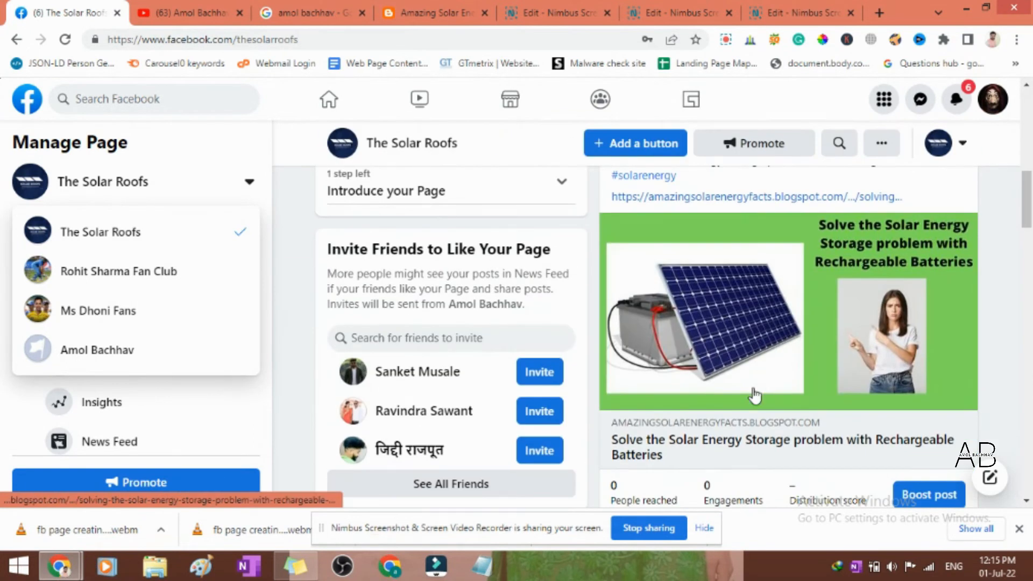
scroll(828, 411, "down", 3)
scroll(803, 414, "down", 3)
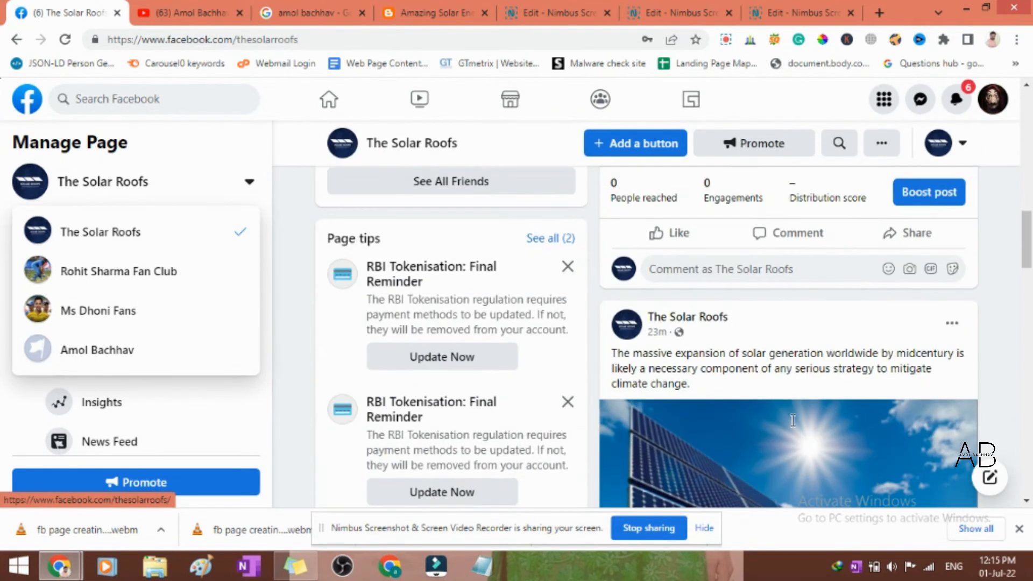
scroll(794, 425, "up", 6)
scroll(794, 425, "up", 3)
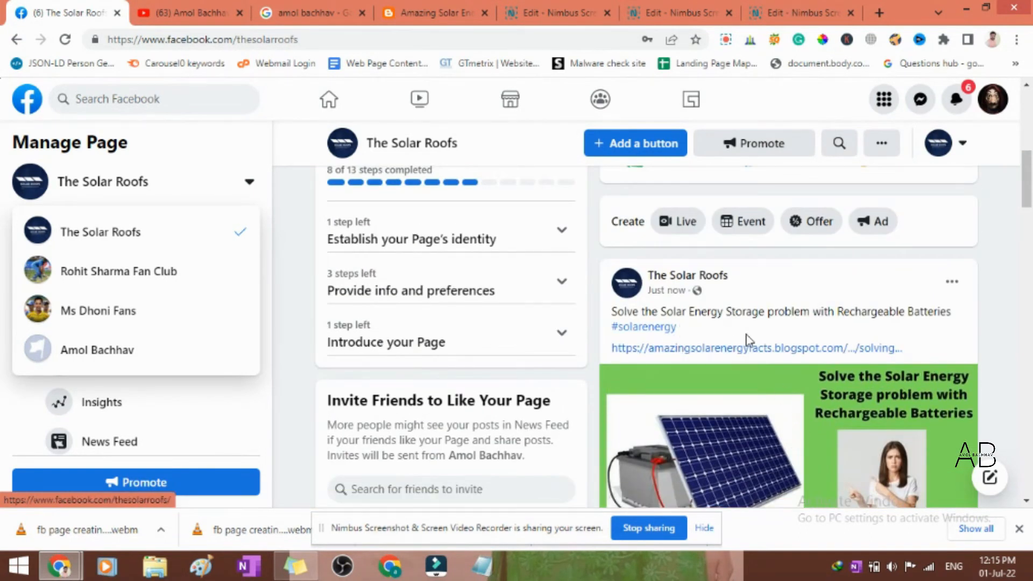
scroll(782, 362, "down", 3)
scroll(787, 364, "up", 4)
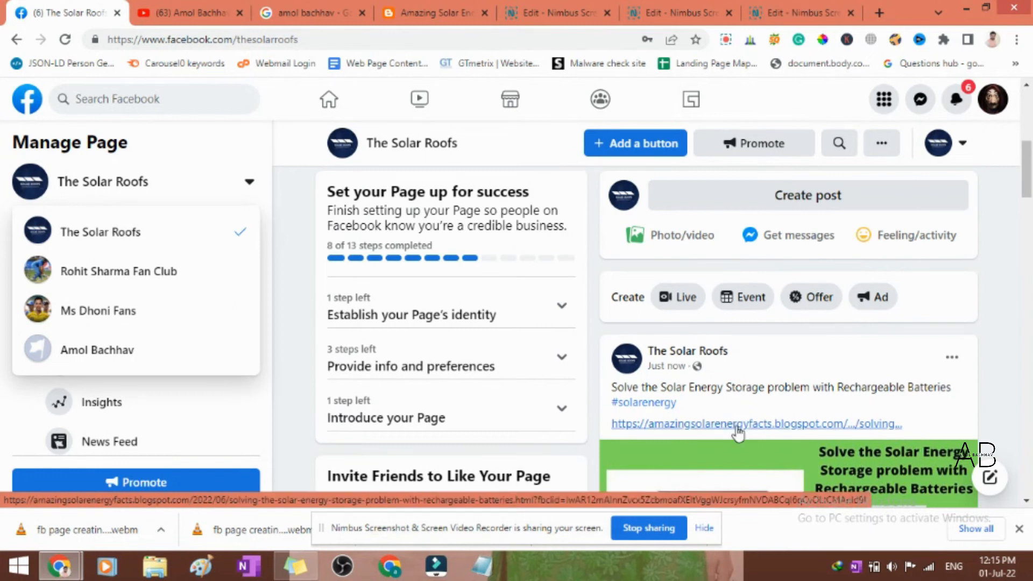
scroll(738, 432, "down", 3)
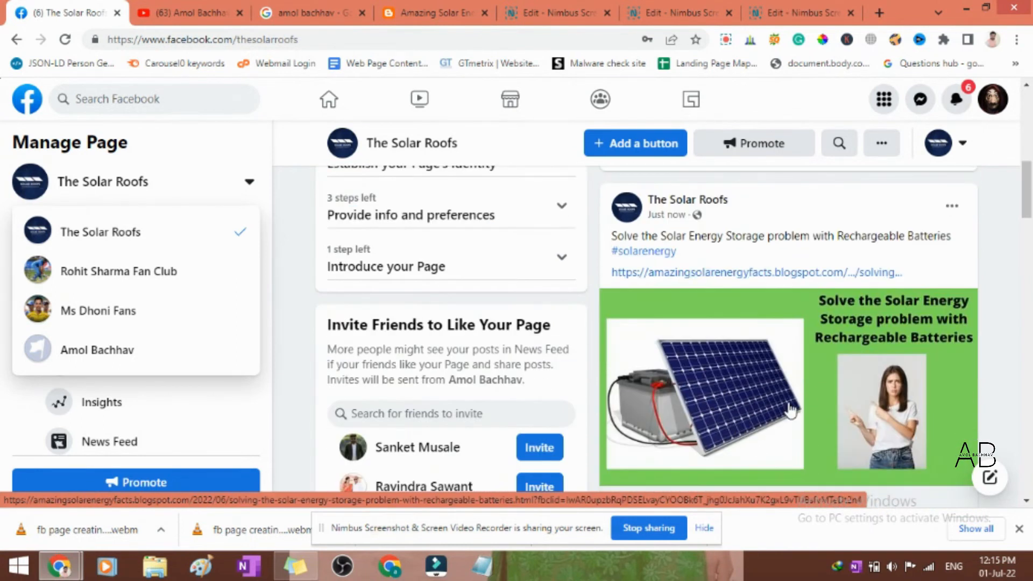
scroll(790, 412, "up", 2)
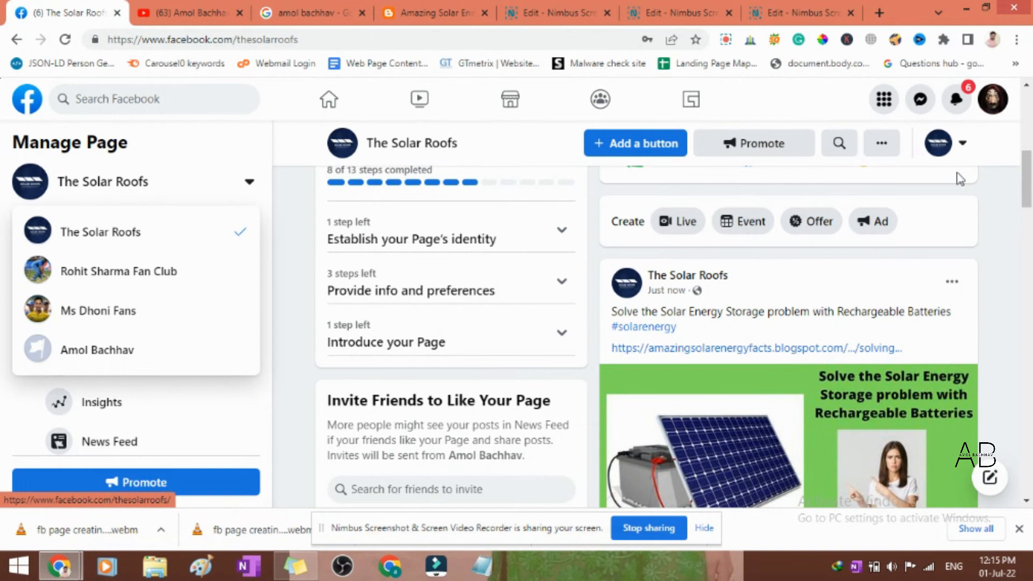
- Switch the interaction identity to the personal profile and examine The Solar Roofs page and its posts as a visitor
left_click(962, 150)
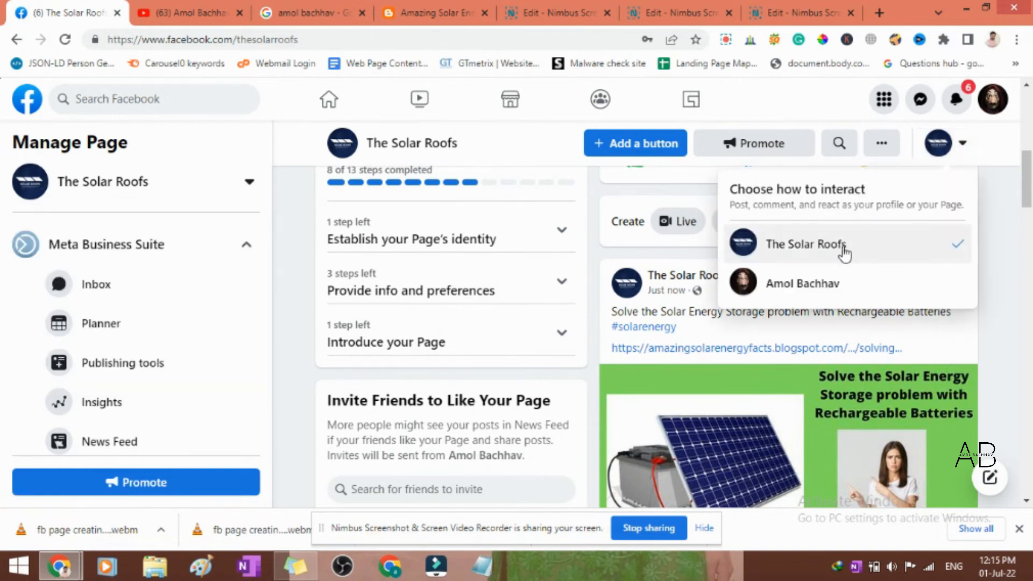
left_click(807, 289)
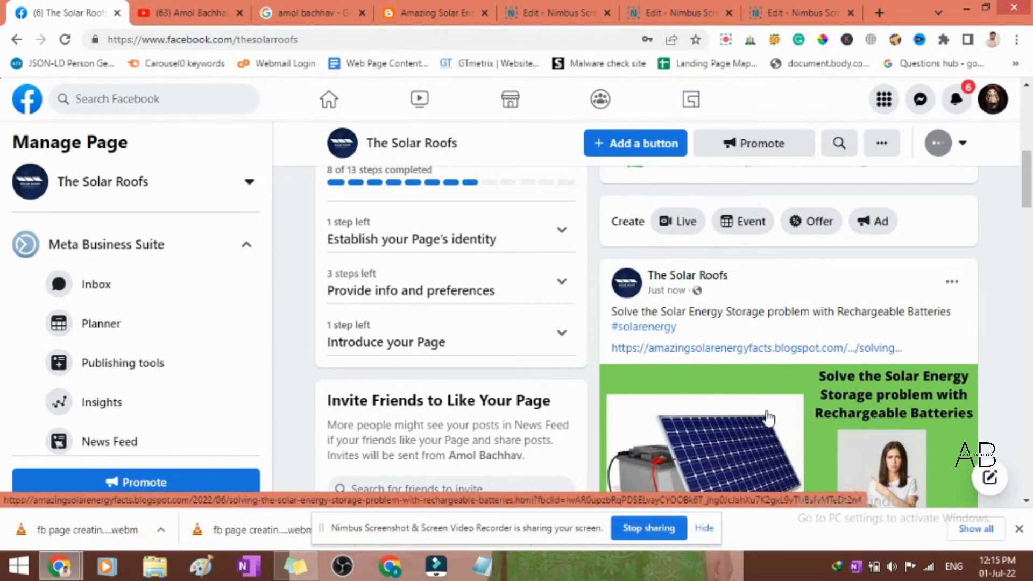
scroll(477, 376, "down", 10)
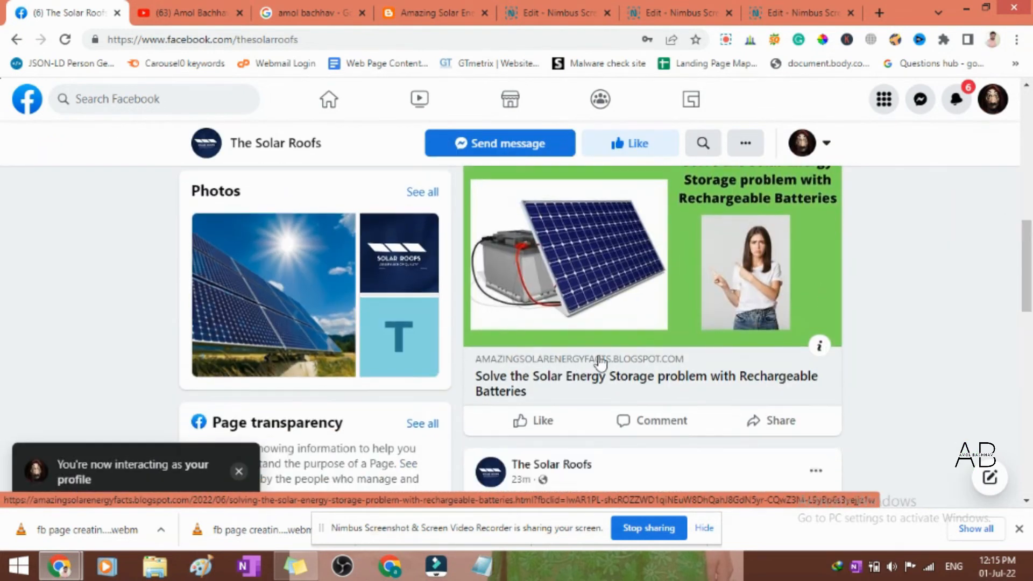
scroll(629, 359, "down", 5)
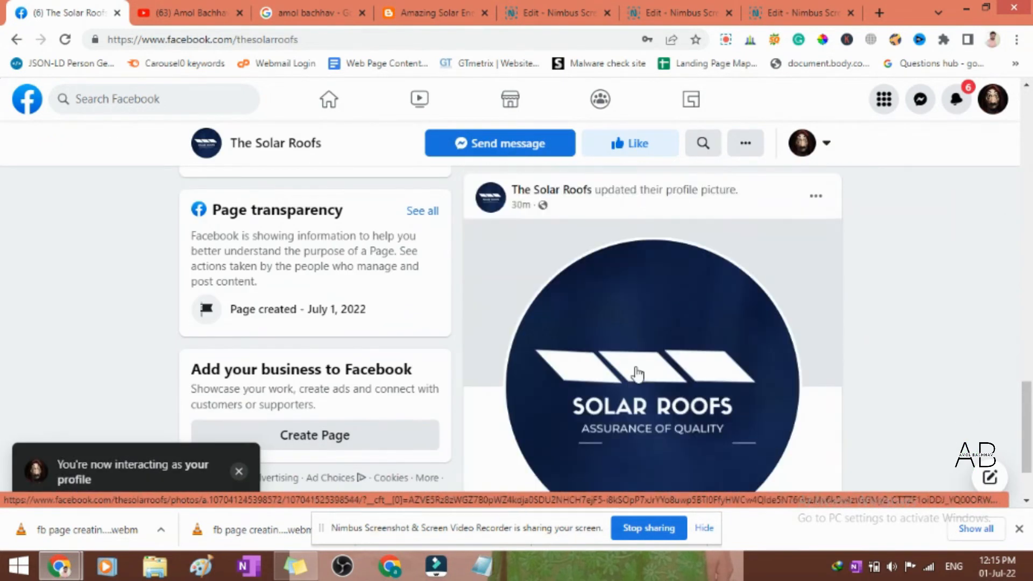
scroll(637, 376, "up", 15)
scroll(638, 376, "down", 4)
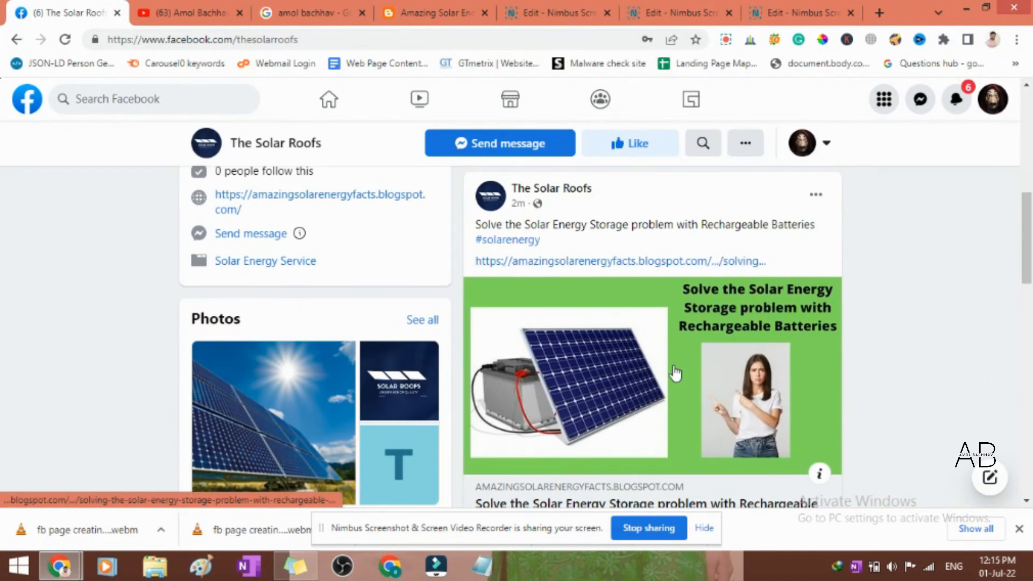
scroll(672, 376, "down", 4)
scroll(661, 399, "up", 5)
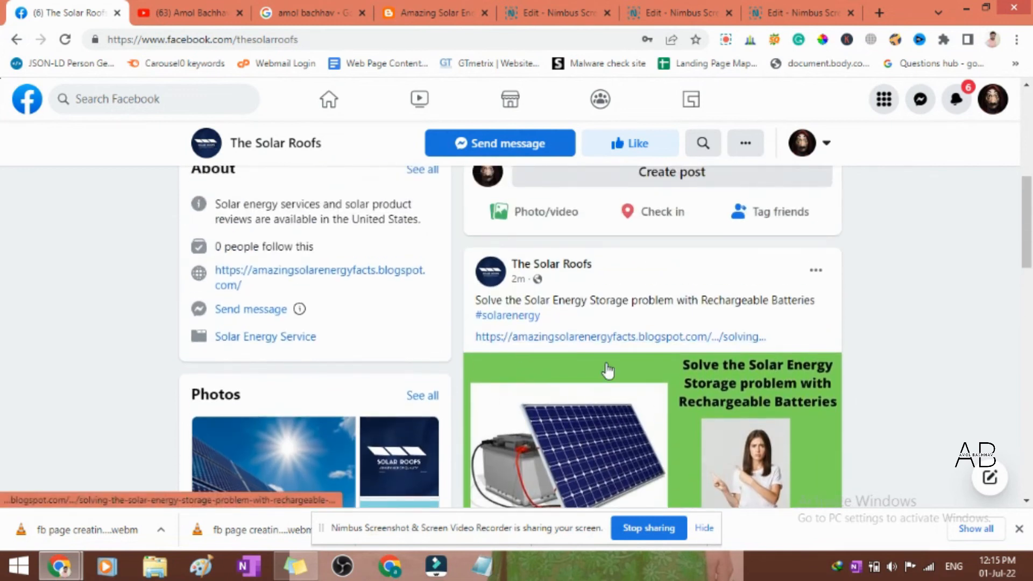
scroll(607, 369, "up", 4)
scroll(606, 369, "down", 5)
scroll(608, 370, "up", 3)
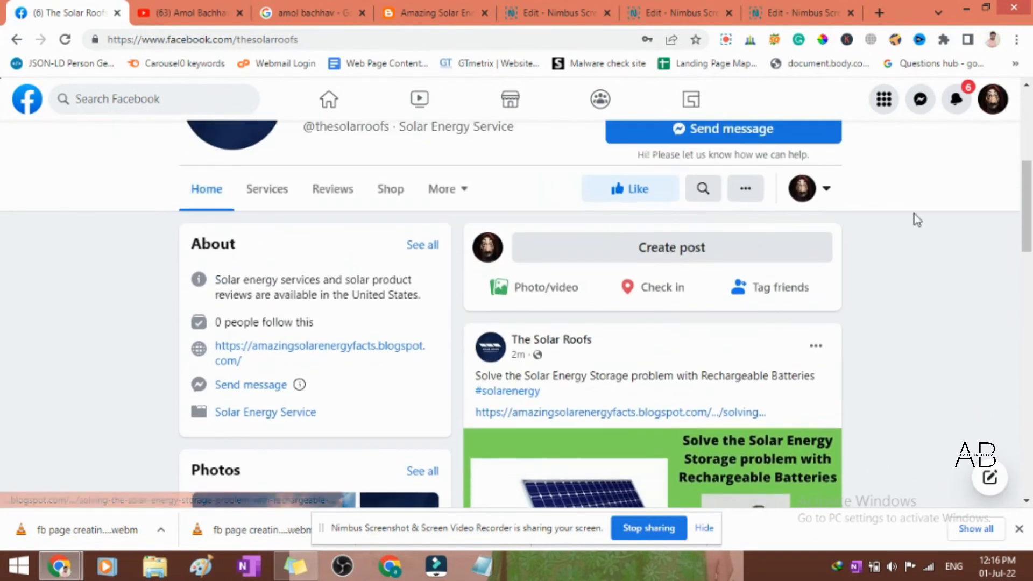
- Switch the interaction identity back to The Solar Roofs page
left_click(823, 198)
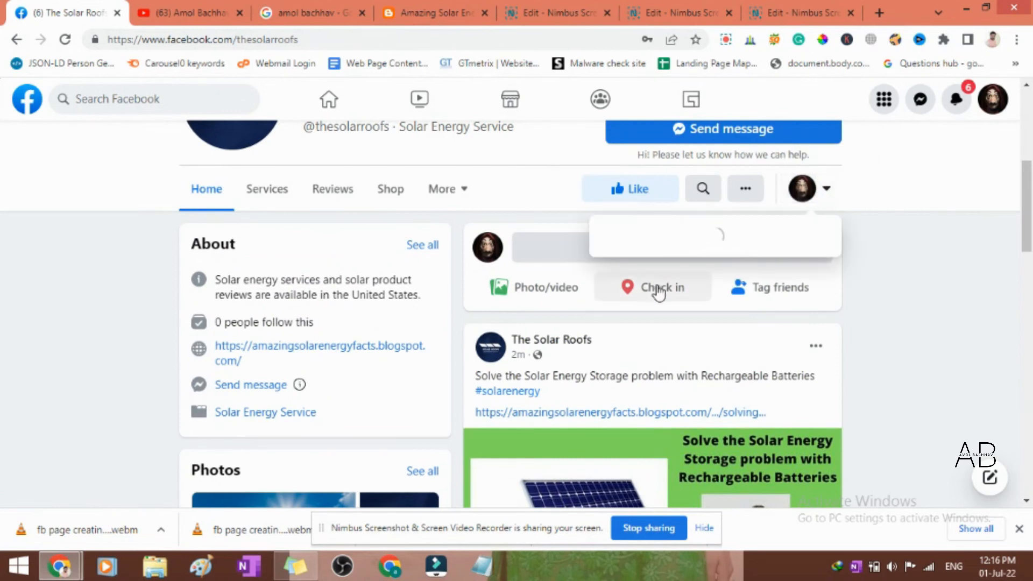
left_click(738, 305)
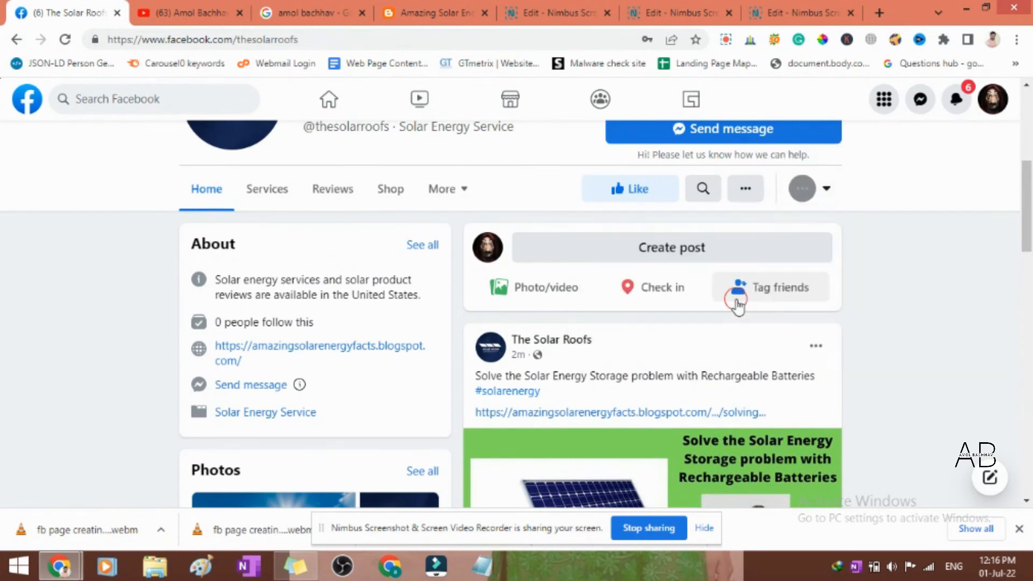
scroll(814, 295, "down", 5)
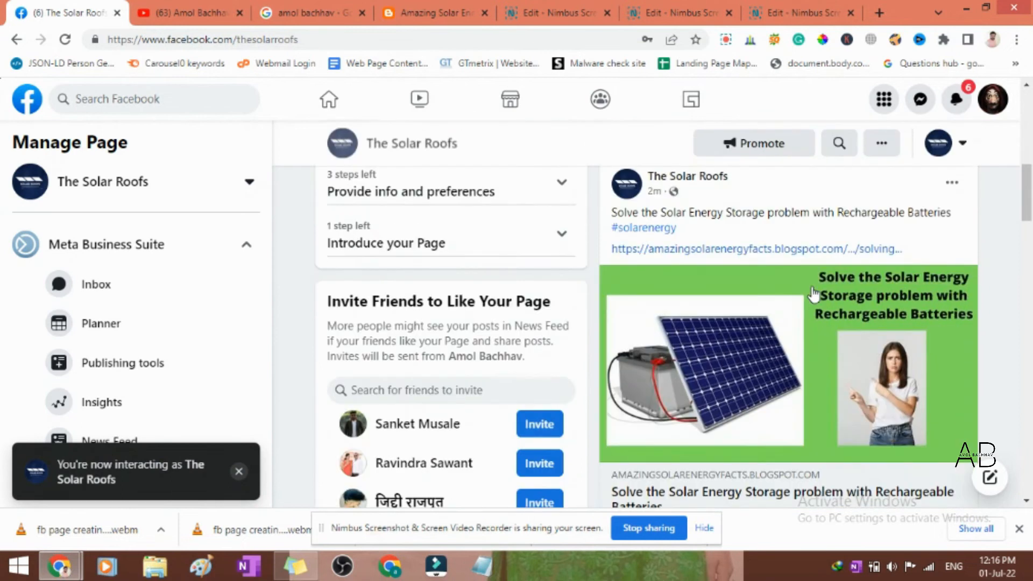
- Edit the blog link post by adding several lines with a single dot below #solarenergy, above the link, and save it
scroll(944, 317, "up", 4)
left_click(952, 335)
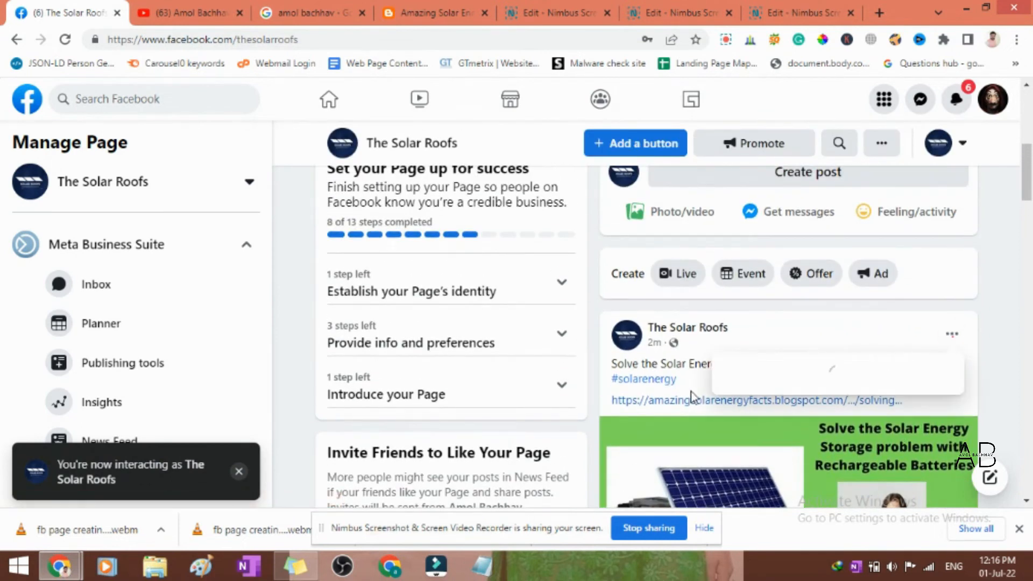
left_click(777, 405)
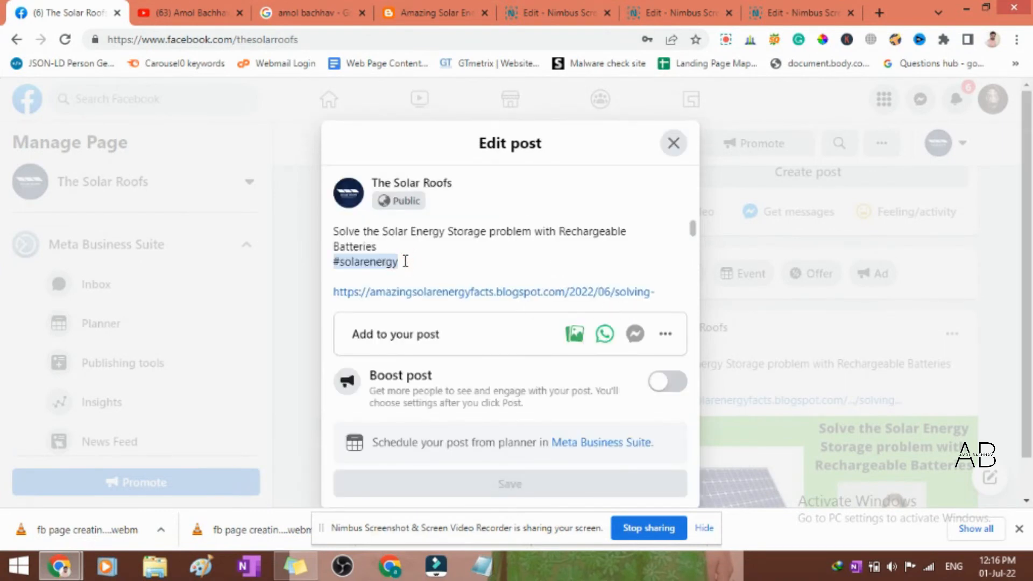
key("Return")
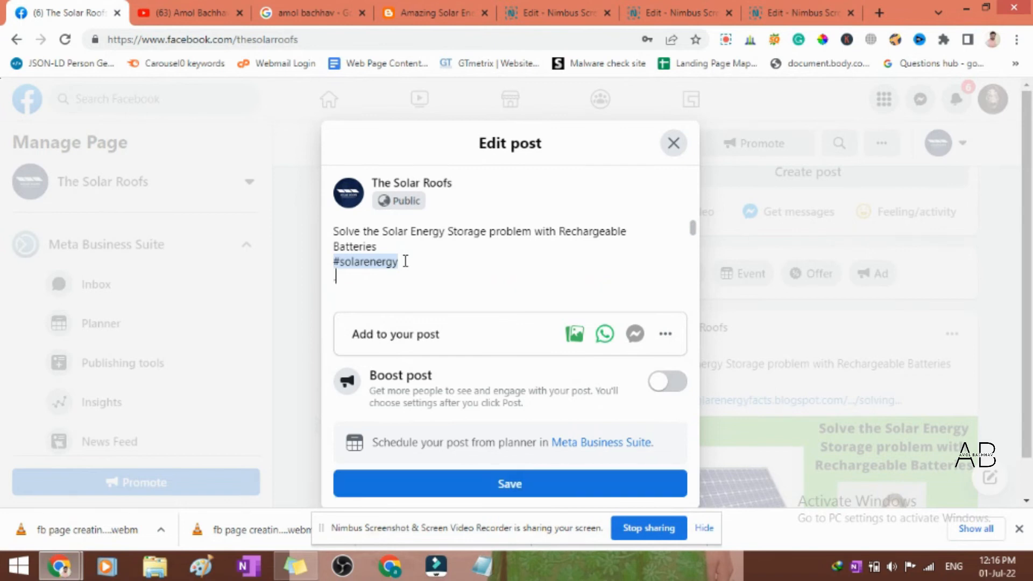
key("Return")
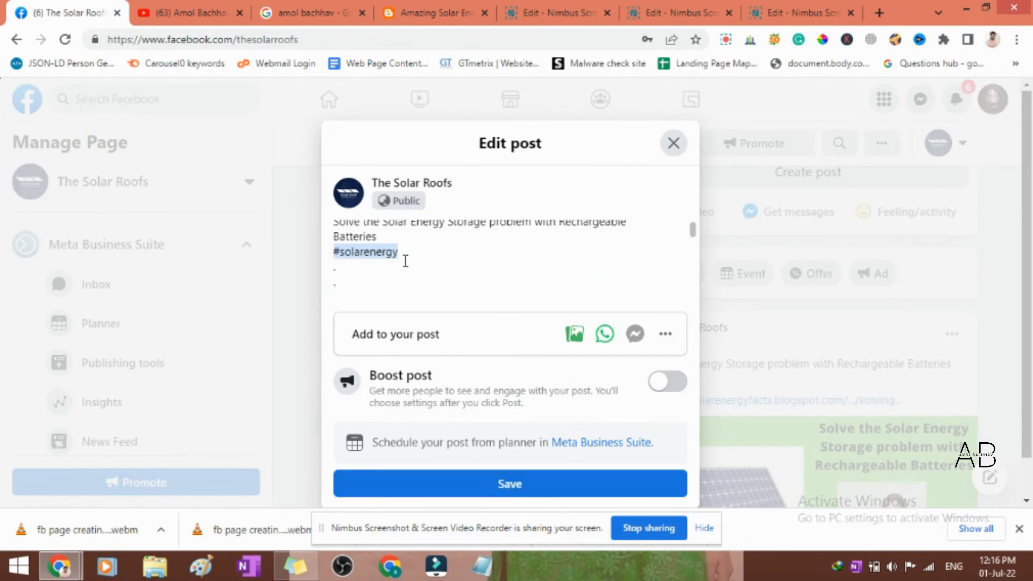
key("Return")
key("Return")
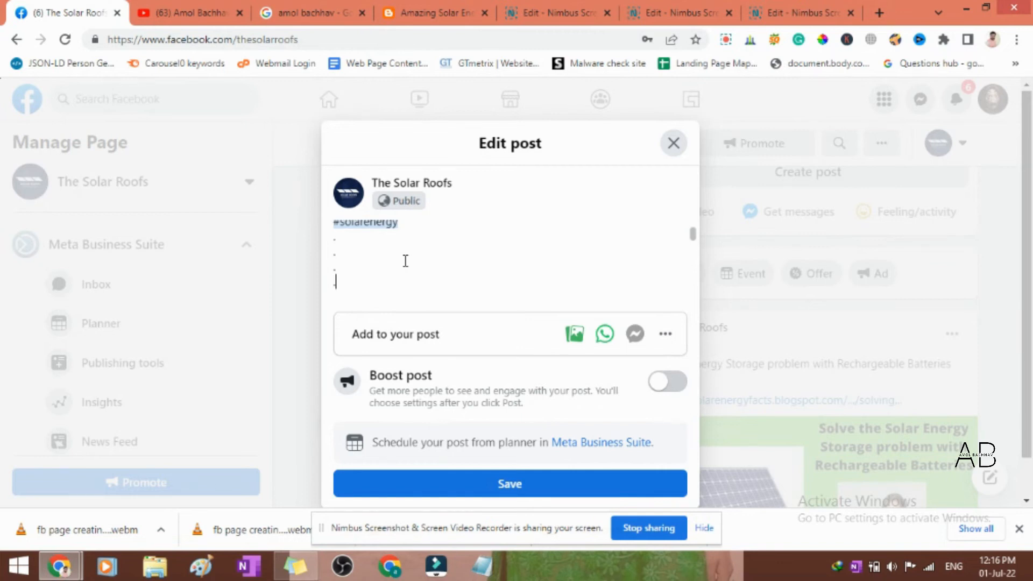
key("Return")
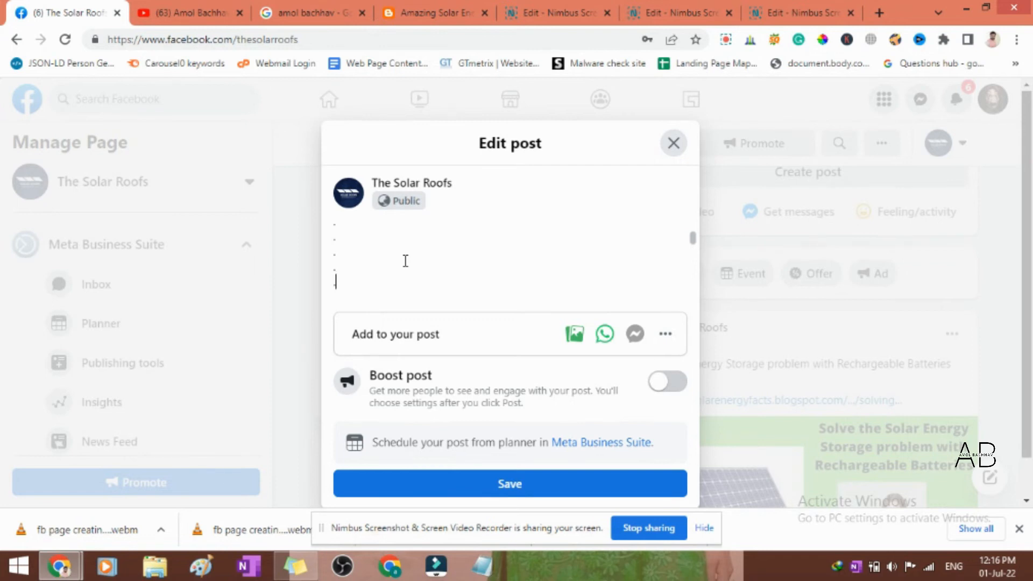
scroll(420, 274, "down", 3)
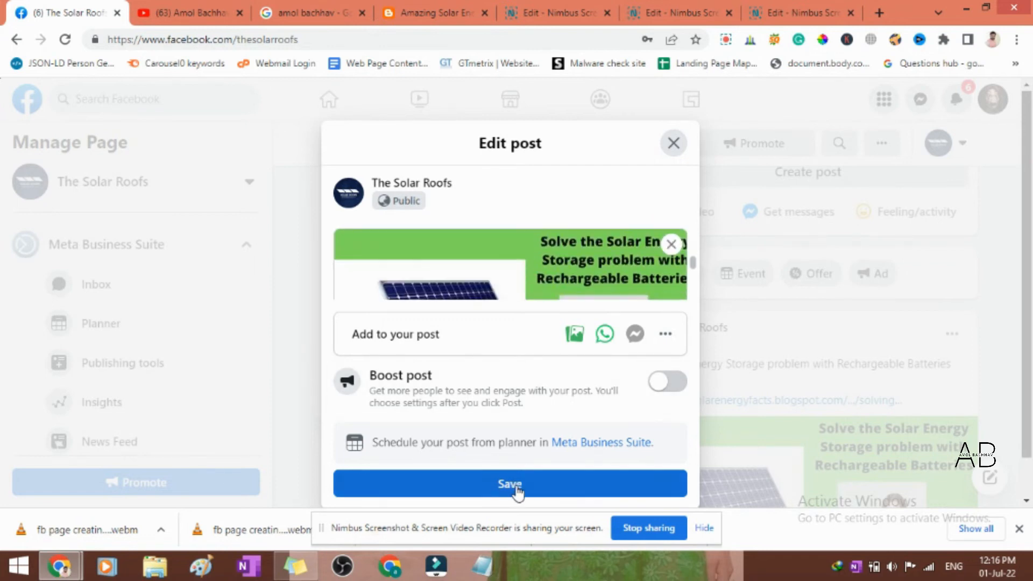
left_click(517, 486)
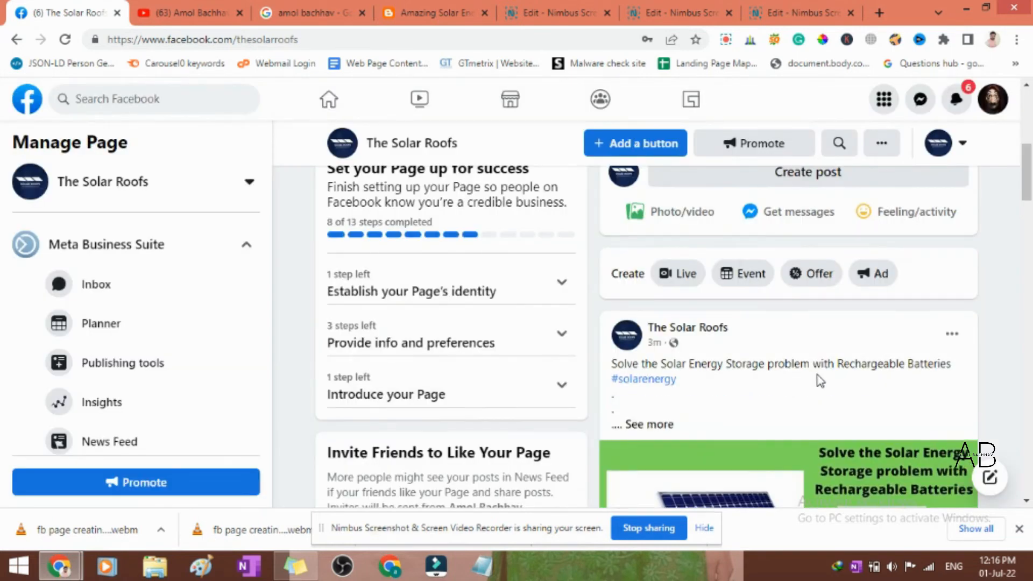
- Open the linked blog article from the Solar Energy Storage post and look through its content
scroll(819, 376, "down", 3)
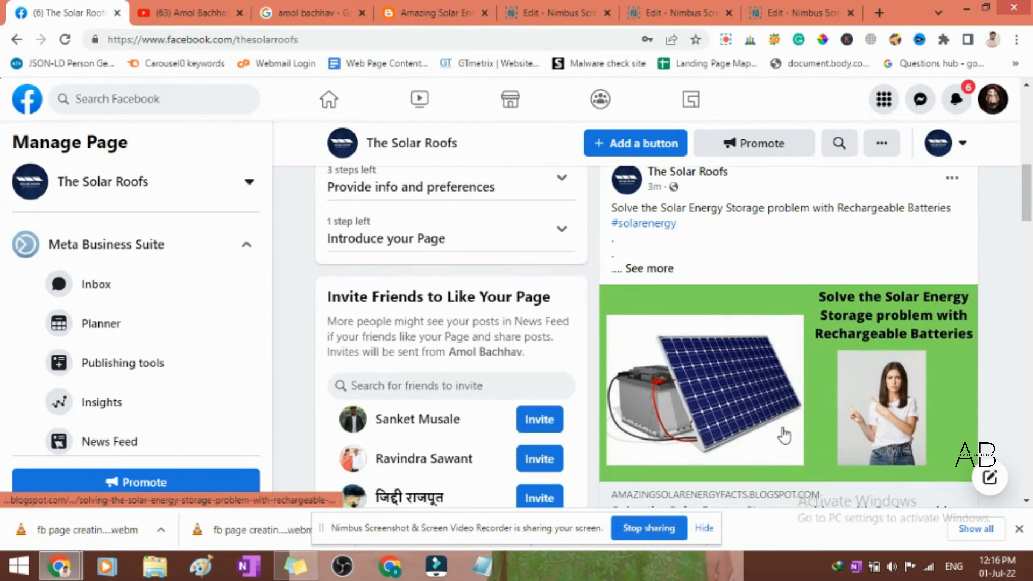
scroll(780, 431, "down", 2)
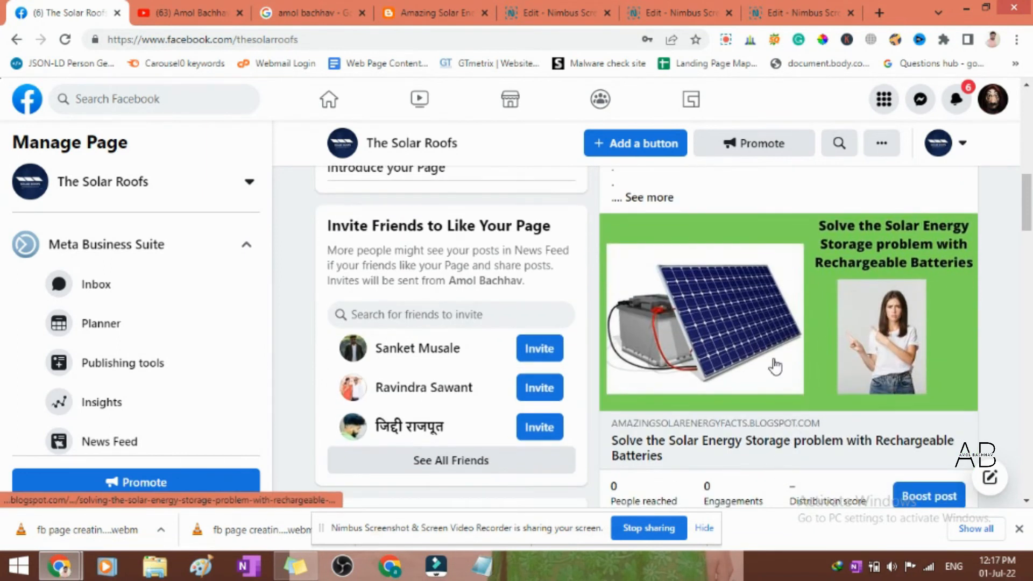
left_click(801, 364)
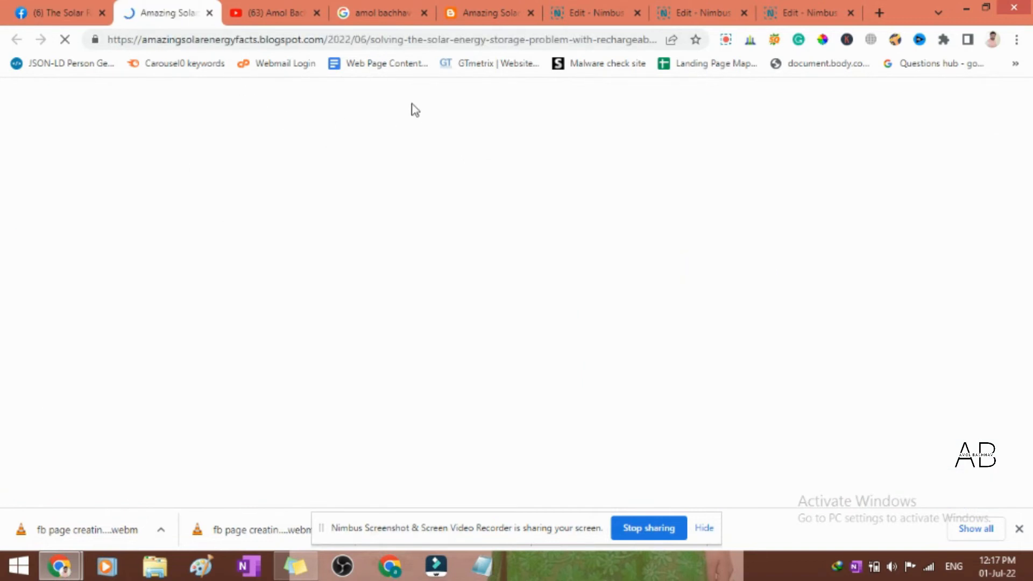
scroll(636, 332, "down", 3)
scroll(525, 347, "down", 20)
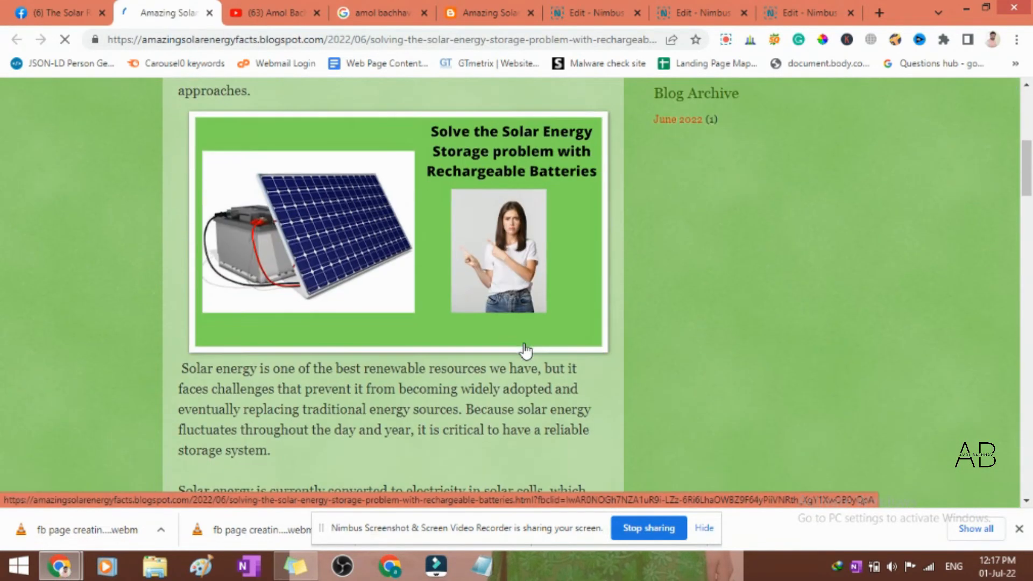
scroll(524, 344, "down", 3)
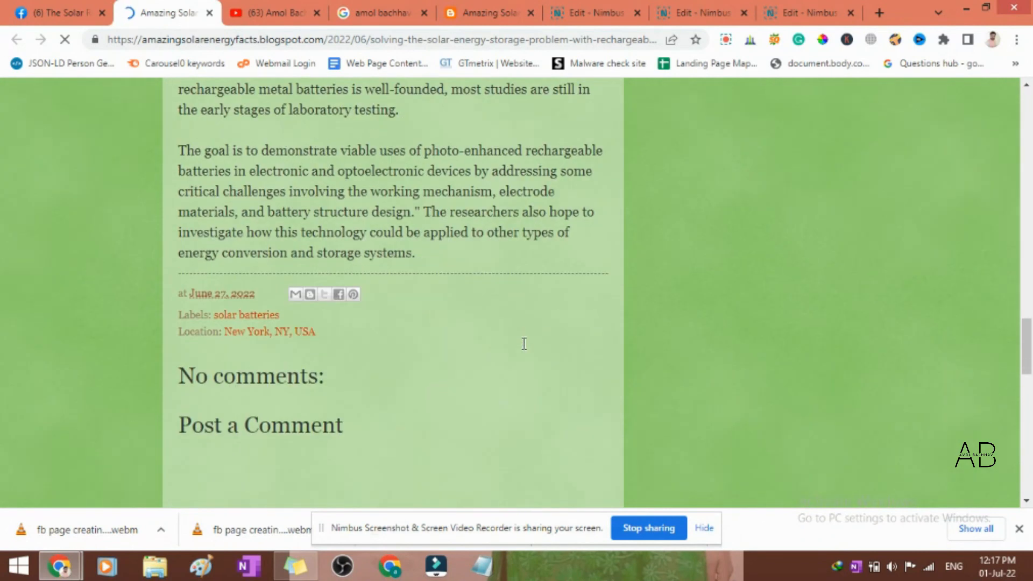
scroll(523, 345, "up", 20)
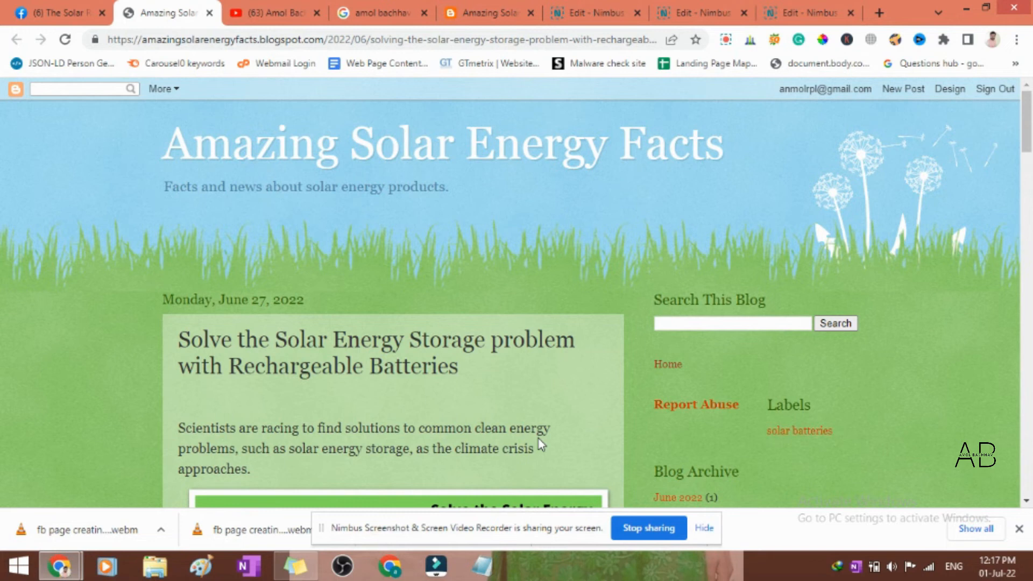
scroll(538, 438, "down", 3)
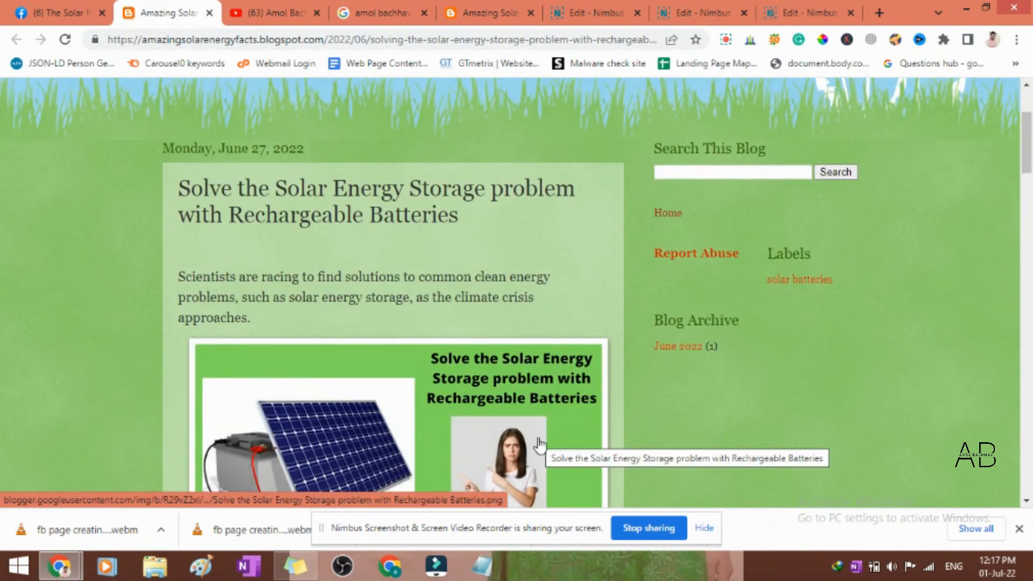
scroll(538, 437, "up", 3)
- Return to The Solar Roofs Facebook page and review the blog link post and the page header
left_click(48, 8)
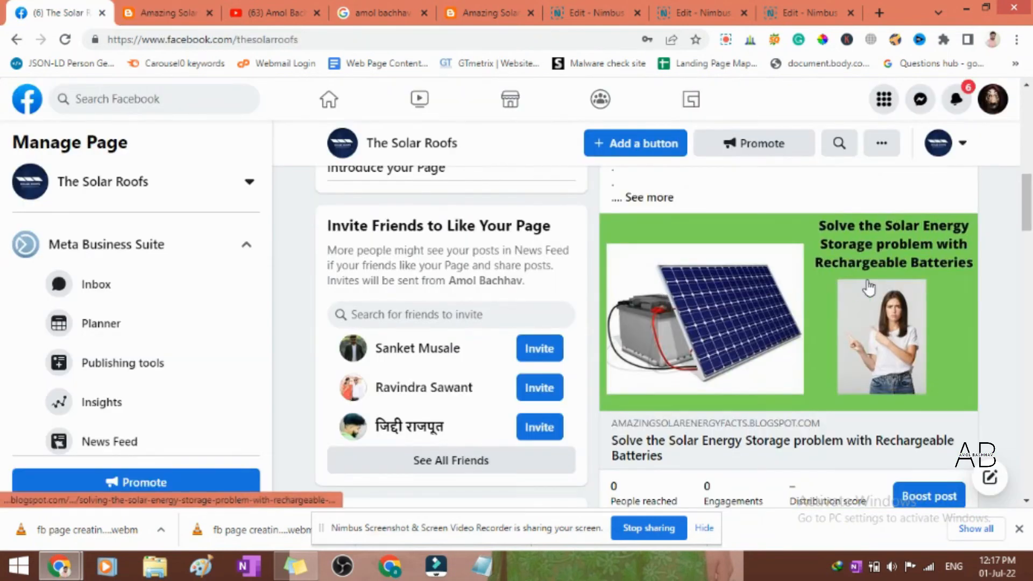
scroll(870, 291, "down", 4)
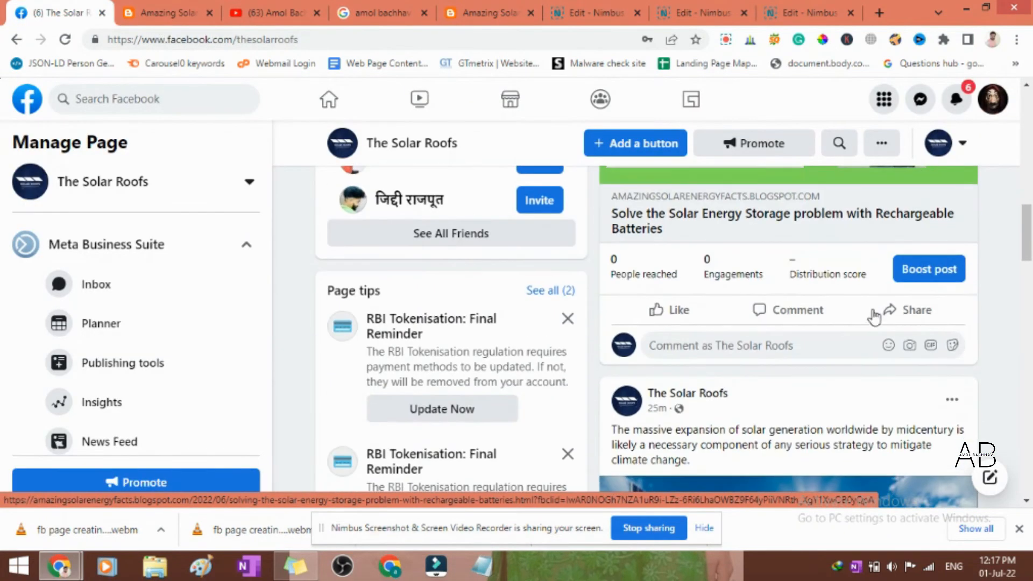
scroll(873, 317, "up", 7)
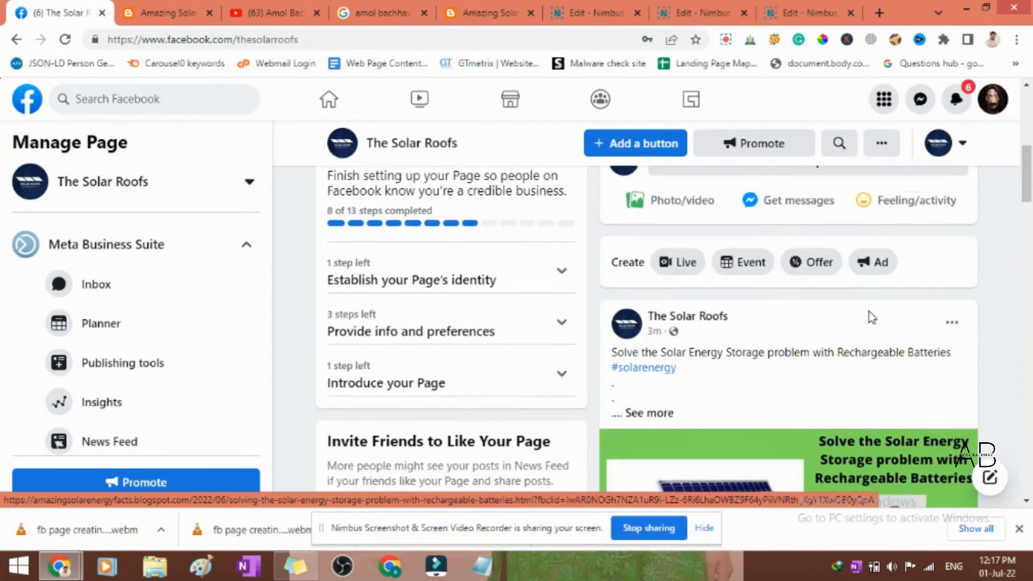
scroll(869, 312, "up", 7)
scroll(870, 311, "down", 4)
scroll(870, 311, "up", 5)
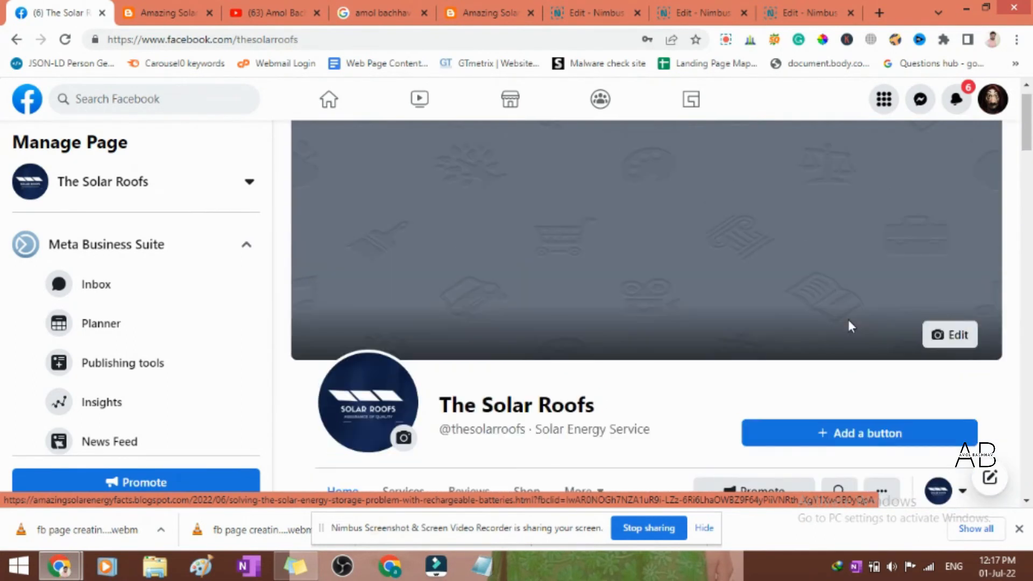
- Review the available visitor actions and add Follow as the page's action button
scroll(720, 323, "down", 3)
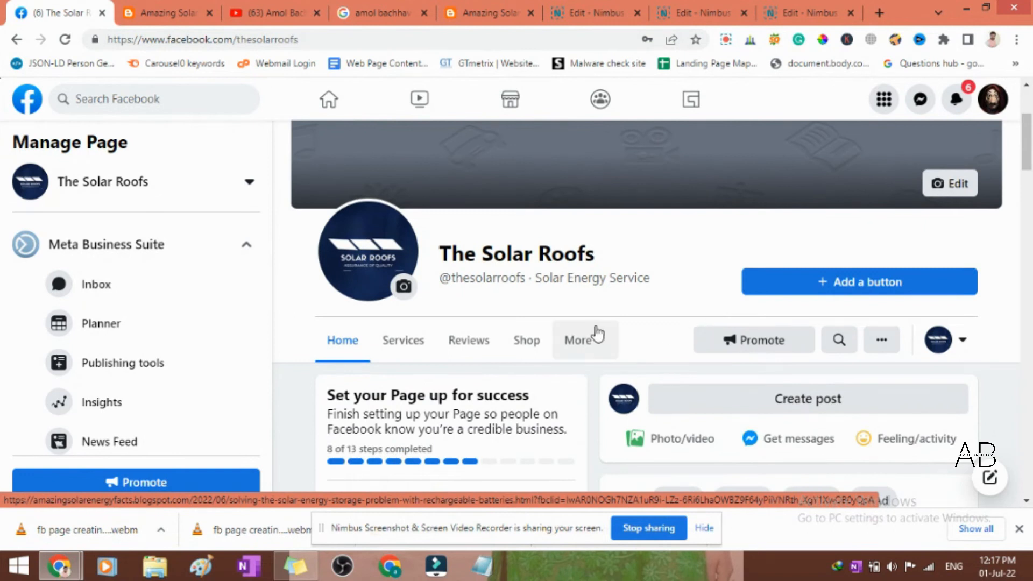
left_click(820, 285)
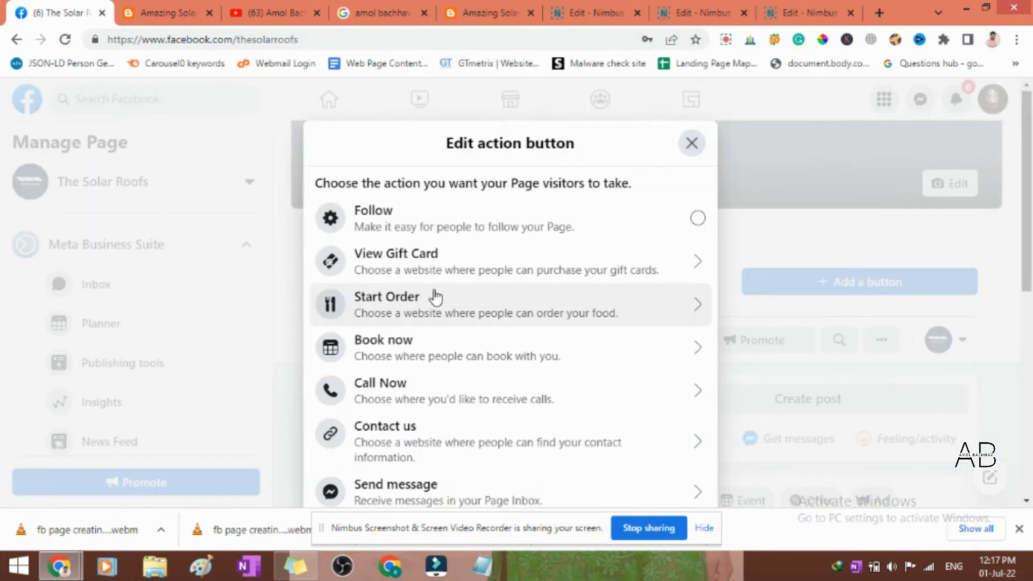
scroll(559, 240, "down", 1)
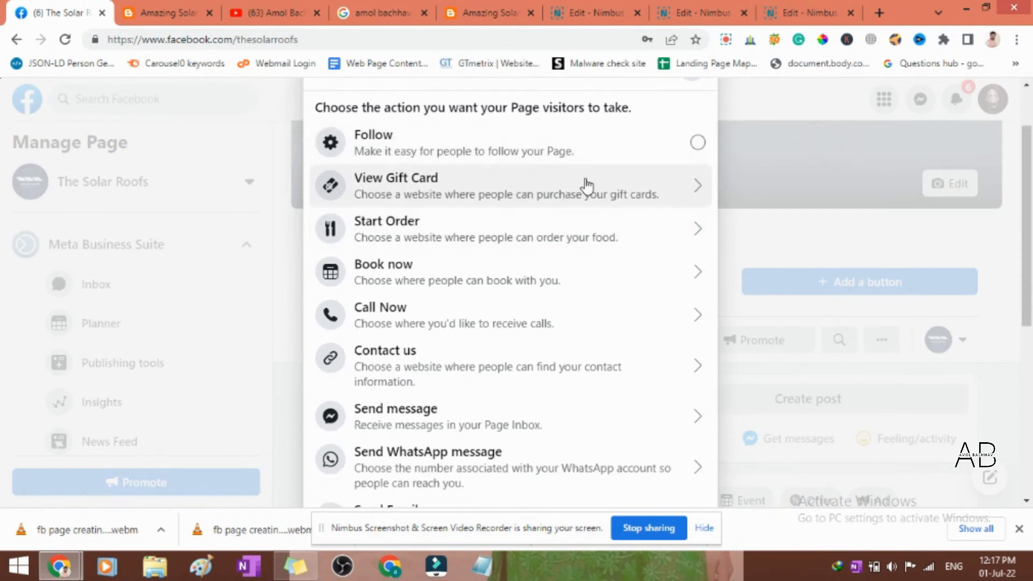
scroll(573, 274, "down", 1)
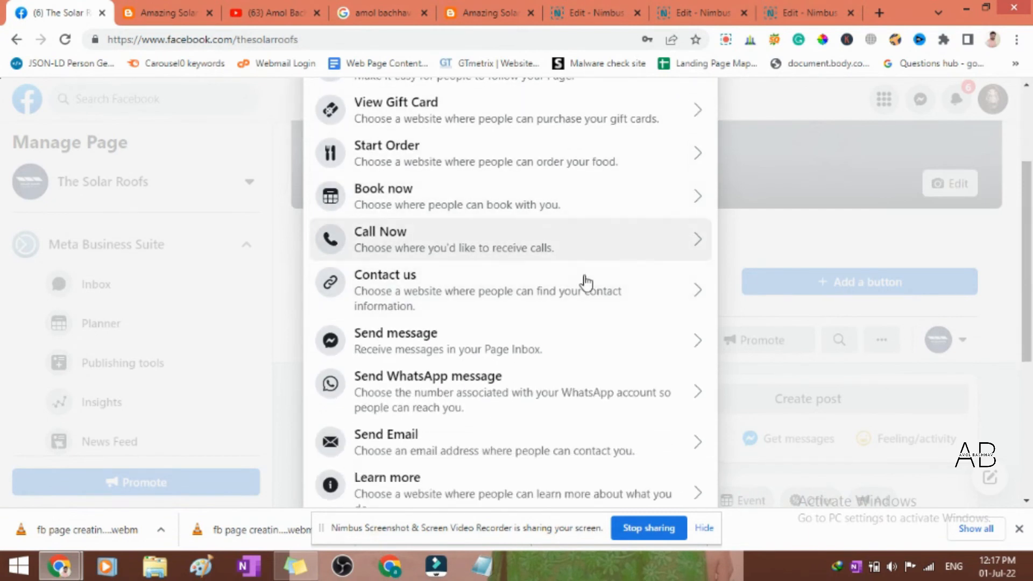
scroll(540, 405, "down", 3)
scroll(592, 406, "down", 1)
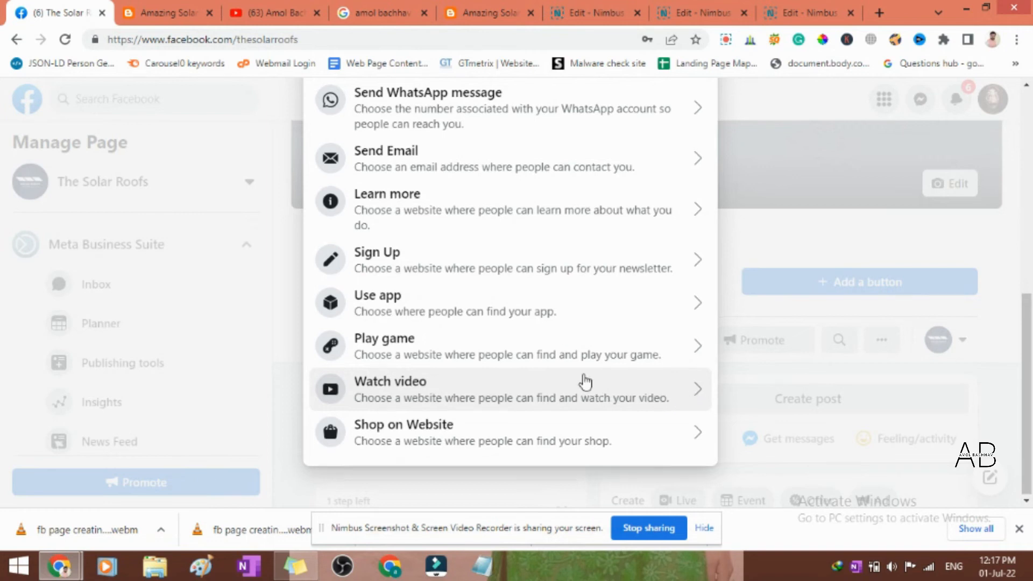
scroll(584, 380, "up", 6)
scroll(584, 380, "up", 2)
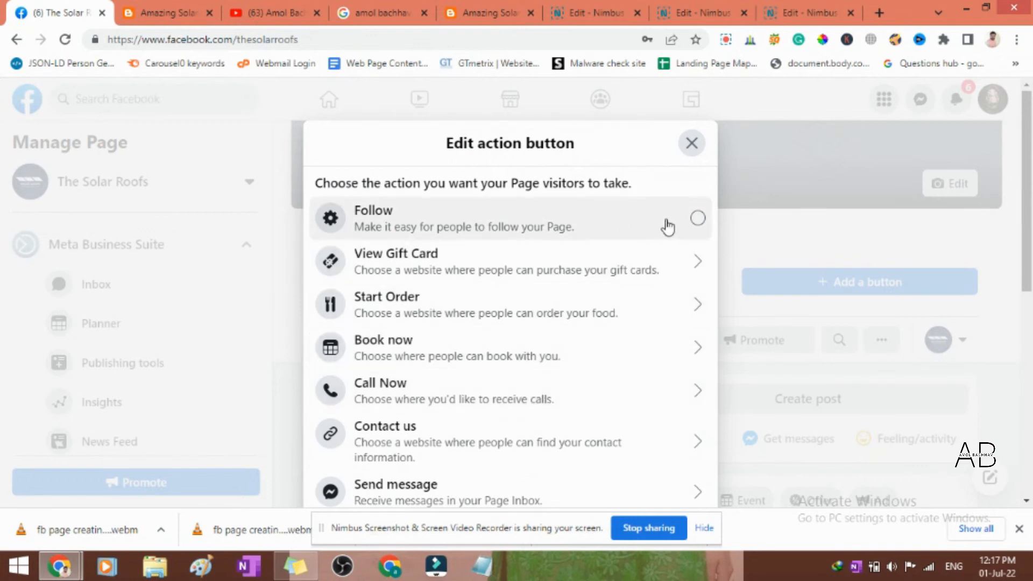
key("Escape")
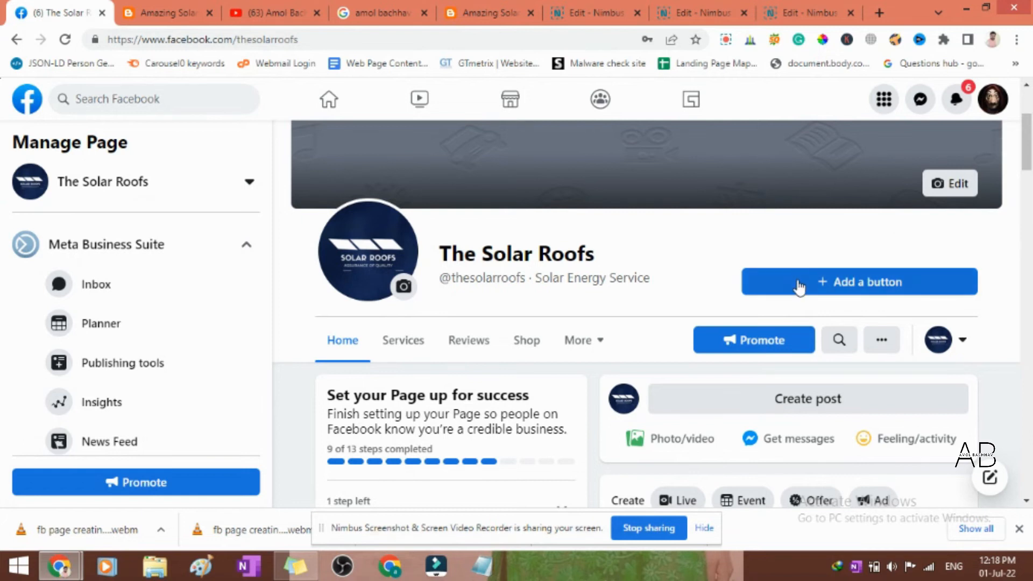
left_click(842, 284)
key("Escape")
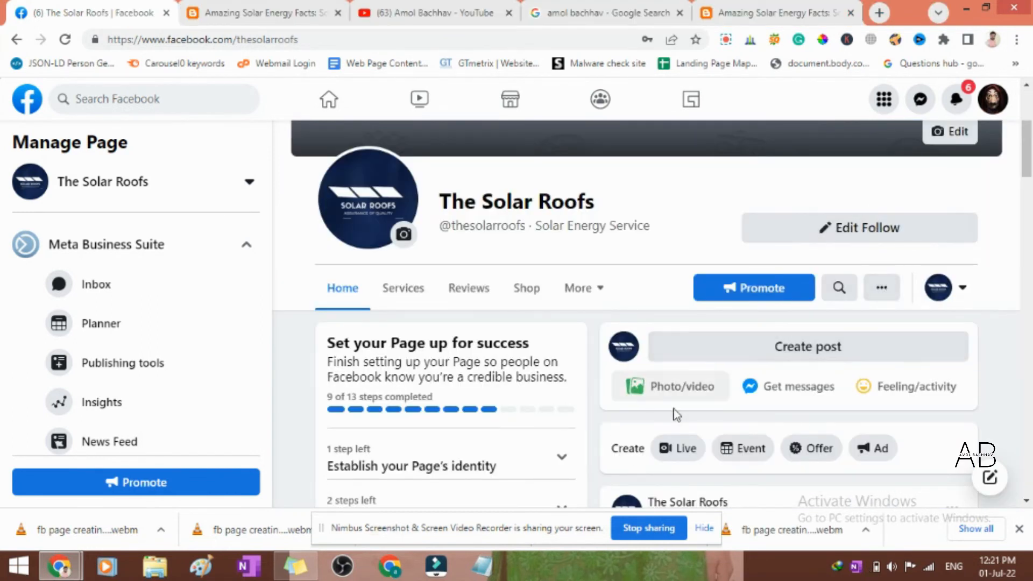
- Switch the interaction identity to the personal profile and follow The Solar Roofs page
left_click(960, 295)
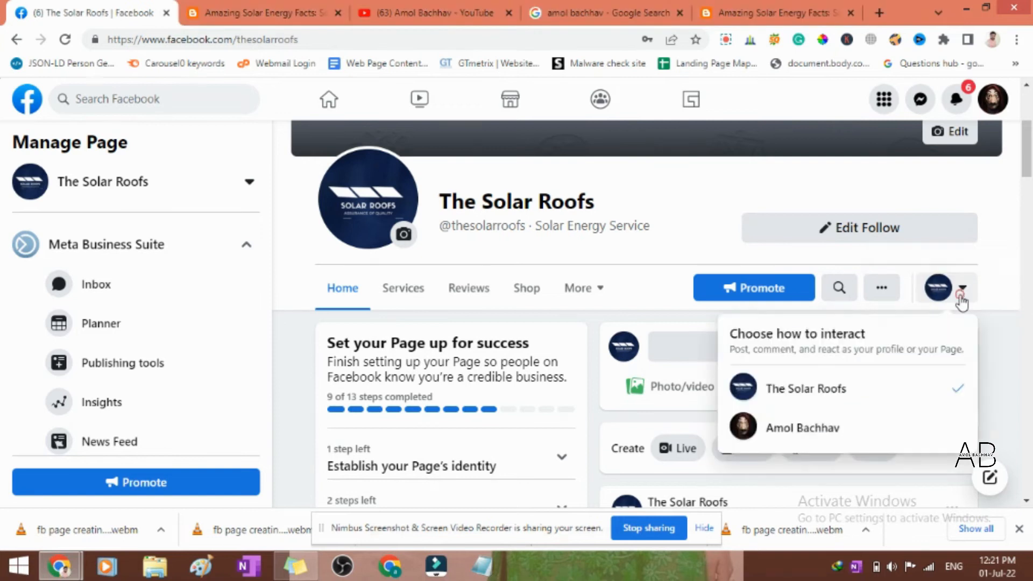
left_click(811, 433)
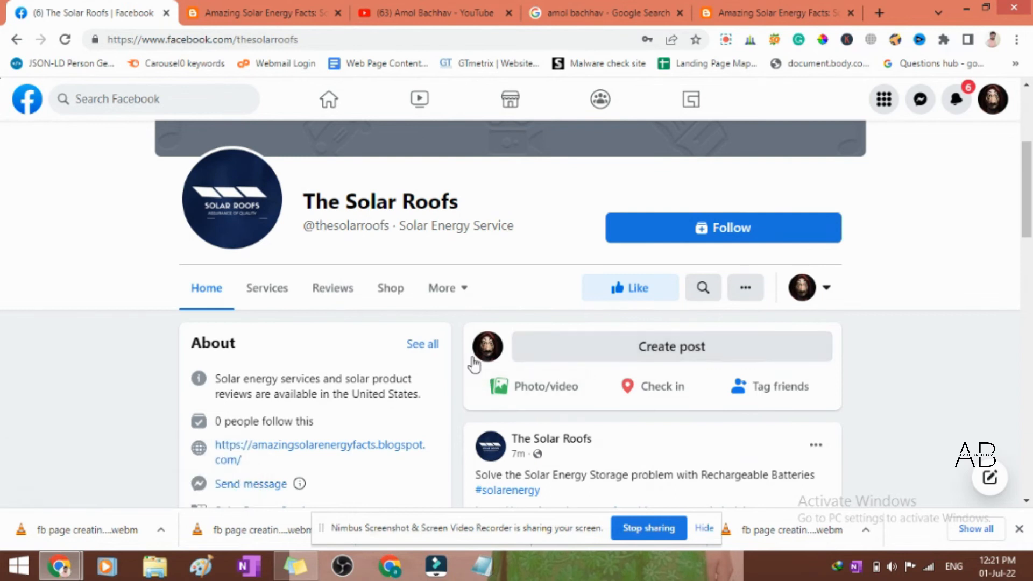
scroll(374, 317, "up", 4)
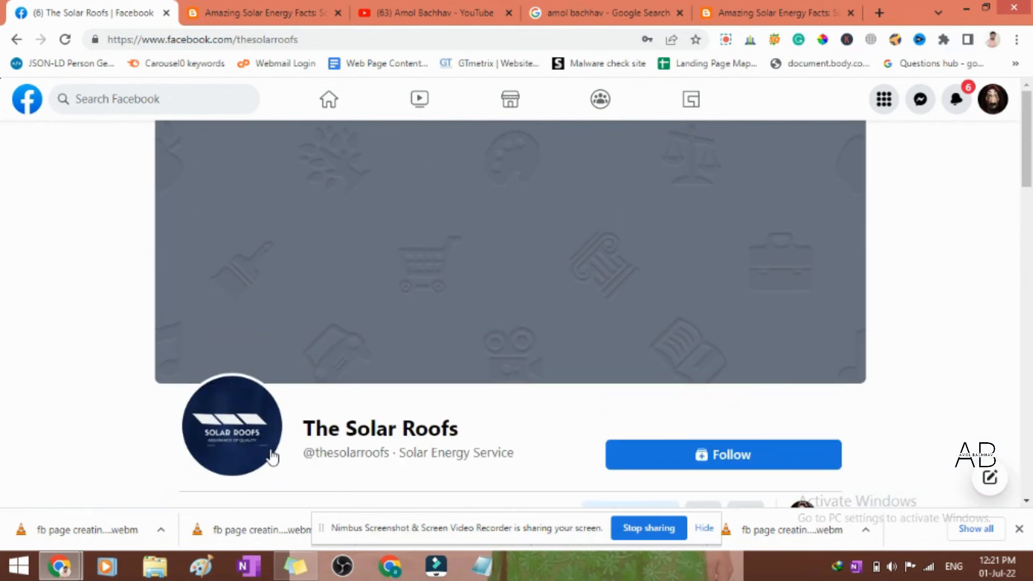
scroll(306, 439, "down", 3)
scroll(306, 439, "down", 1)
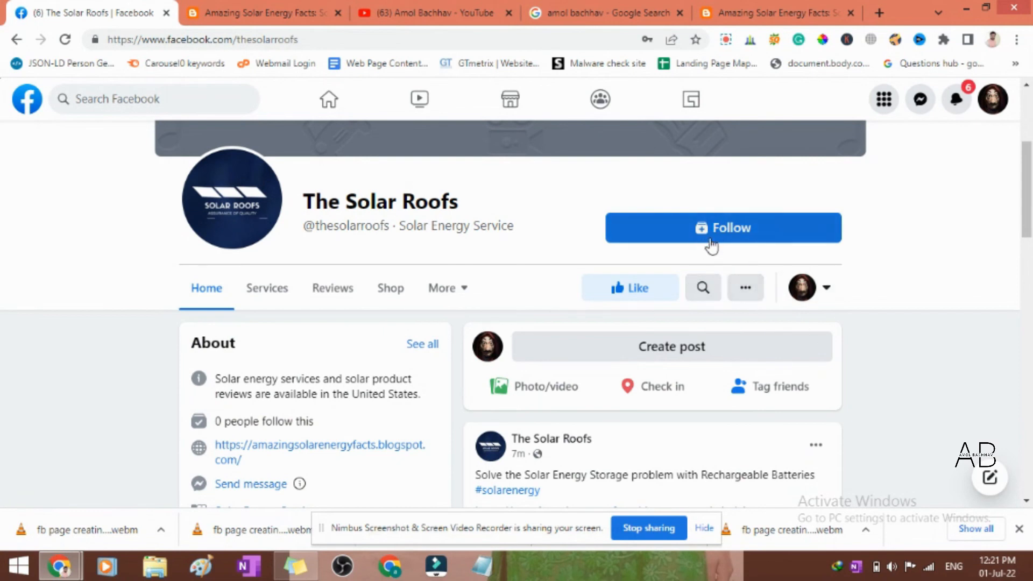
scroll(614, 357, "down", 9)
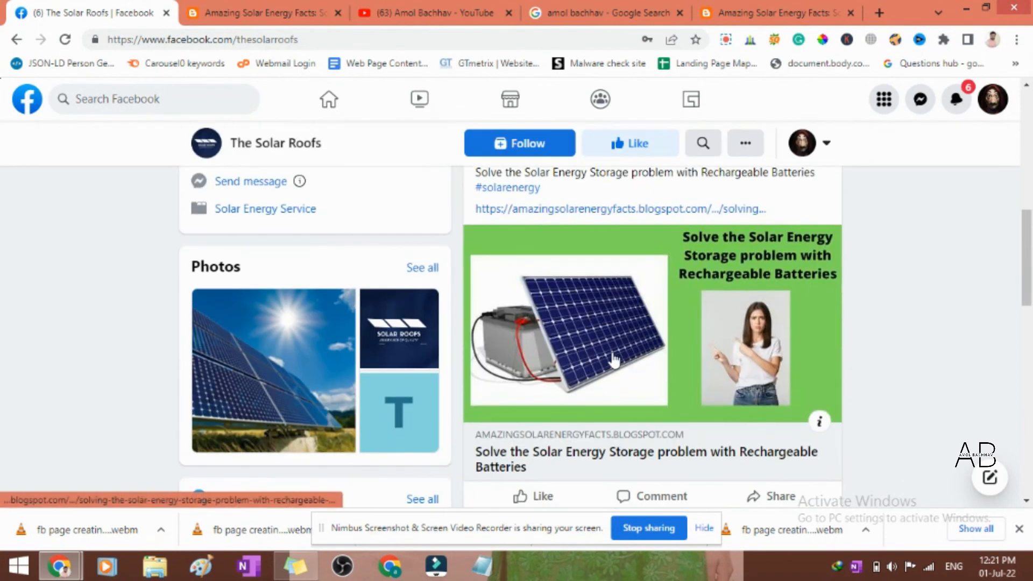
scroll(613, 369, "up", 5)
scroll(614, 369, "up", 5)
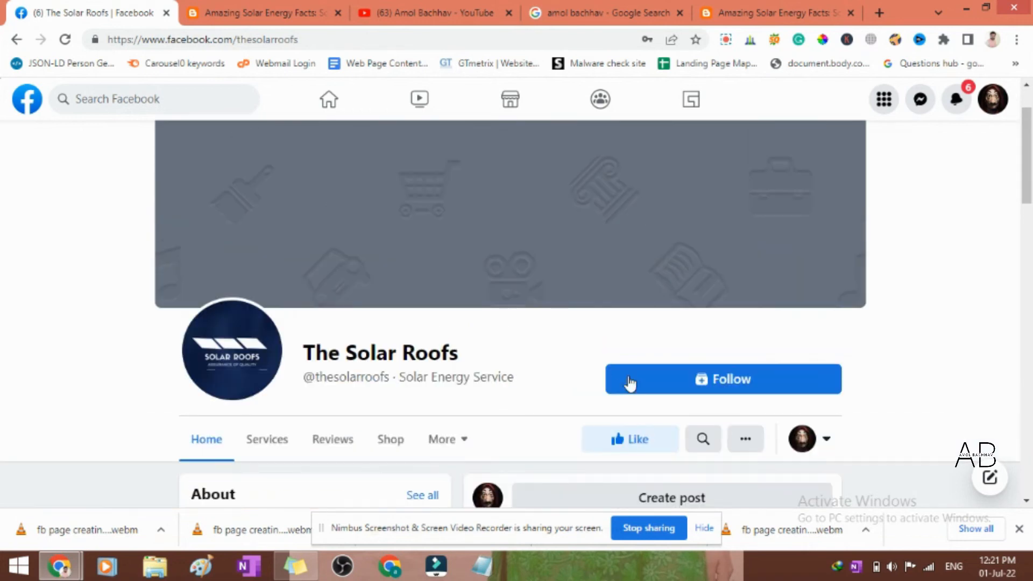
scroll(734, 385, "down", 3)
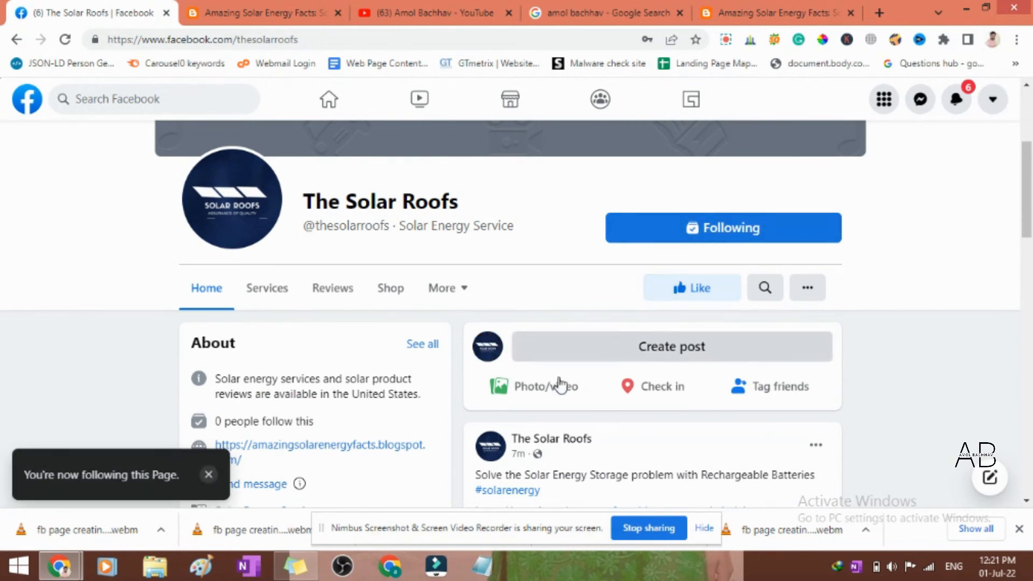
- Examine the page's posts, About details, photos and page transparency section from the visitor view
scroll(389, 427, "down", 10)
scroll(386, 427, "down", 3)
scroll(618, 425, "up", 10)
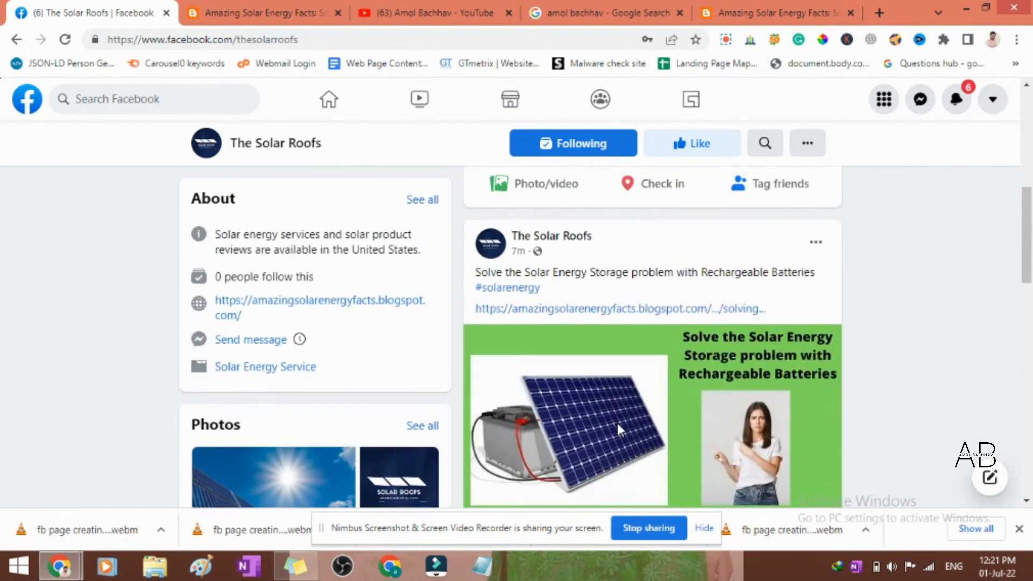
scroll(618, 424, "up", 5)
scroll(621, 429, "down", 10)
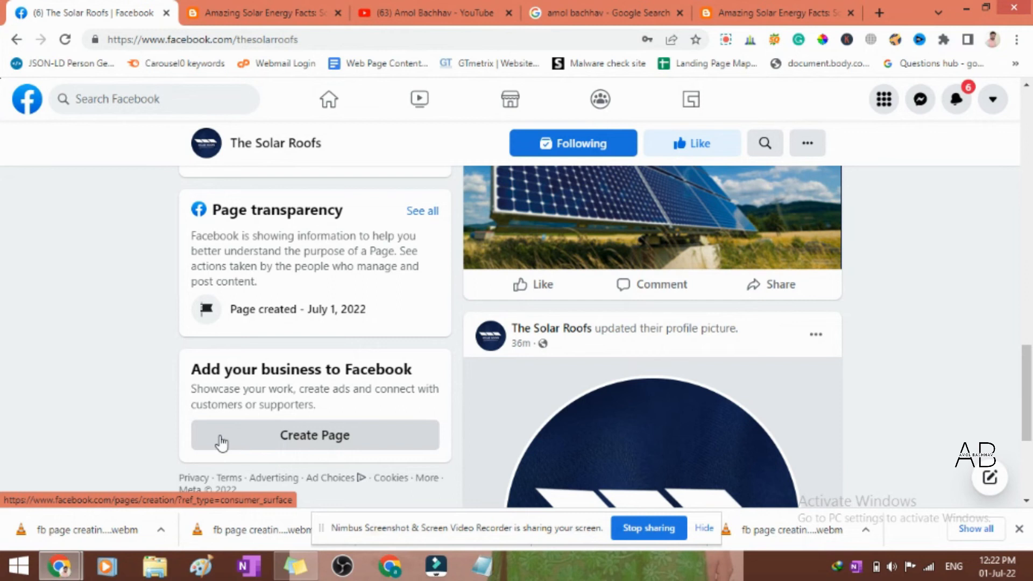
scroll(221, 443, "up", 15)
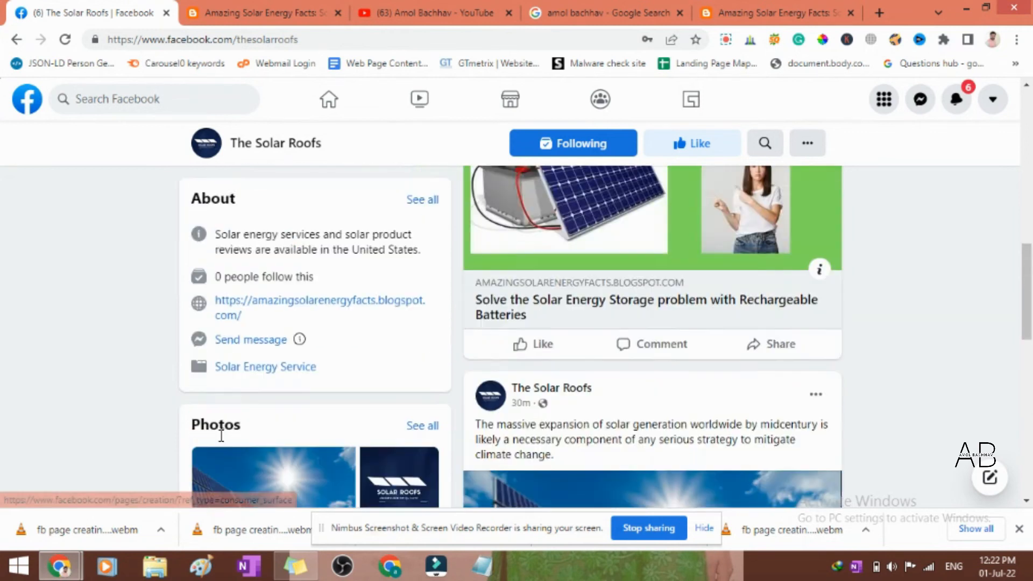
scroll(221, 442, "down", 4)
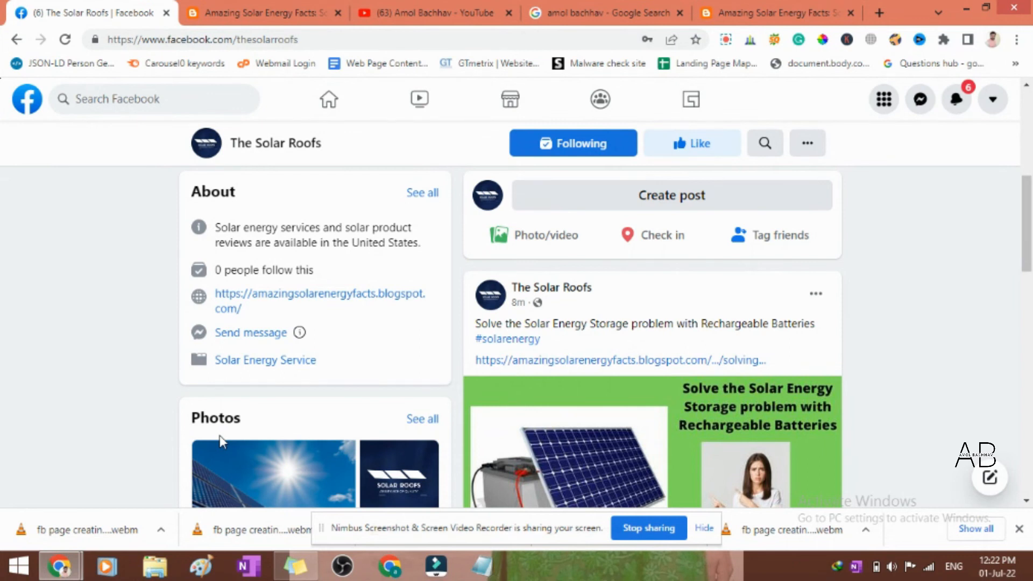
scroll(221, 441, "up", 4)
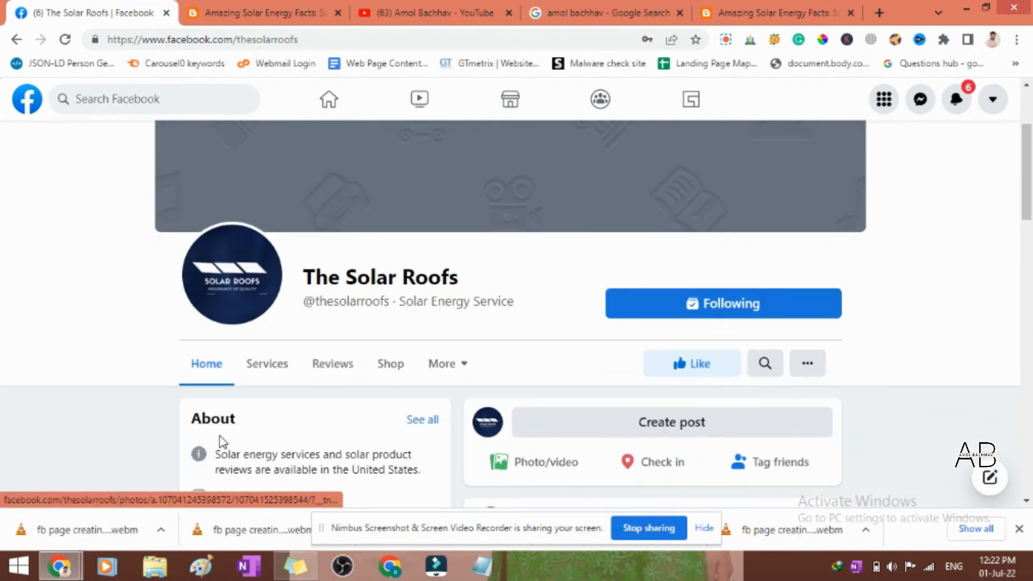
scroll(221, 442, "down", 3)
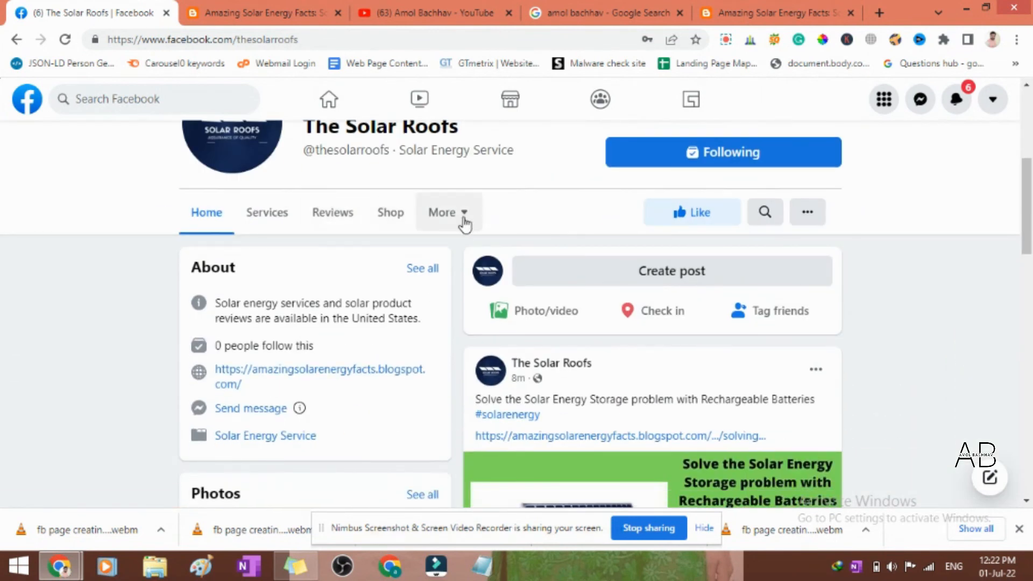
- Show the page's additional sections and the account menu, closing each one again
left_click(463, 222)
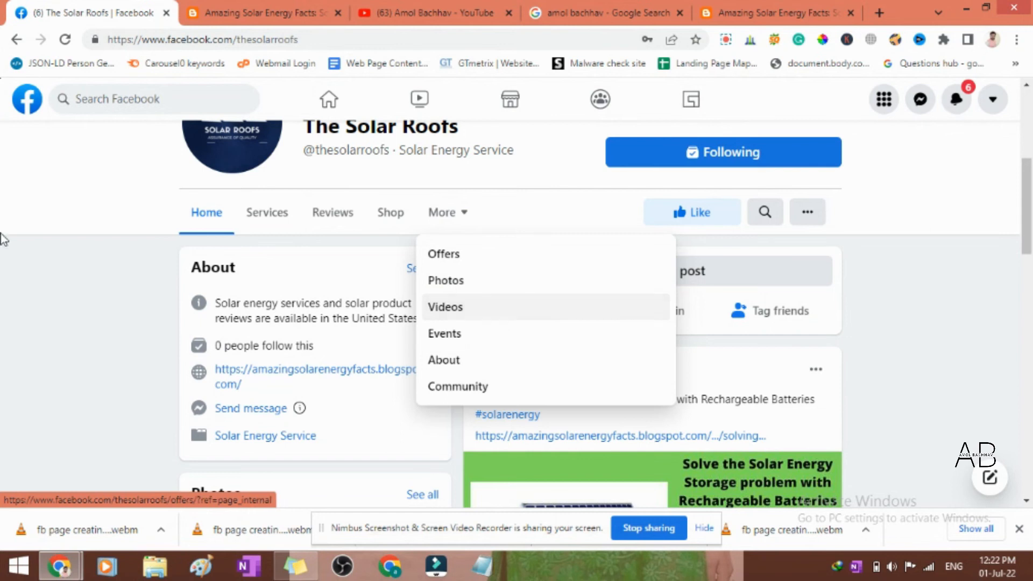
left_click(34, 272)
scroll(34, 271, "up", 2)
left_click(992, 99)
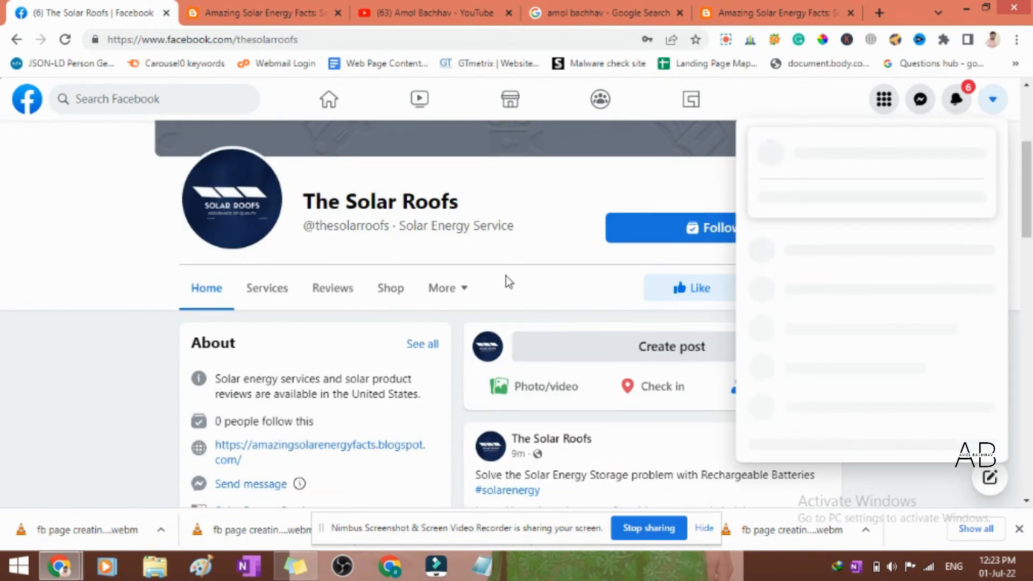
left_click(7, 372)
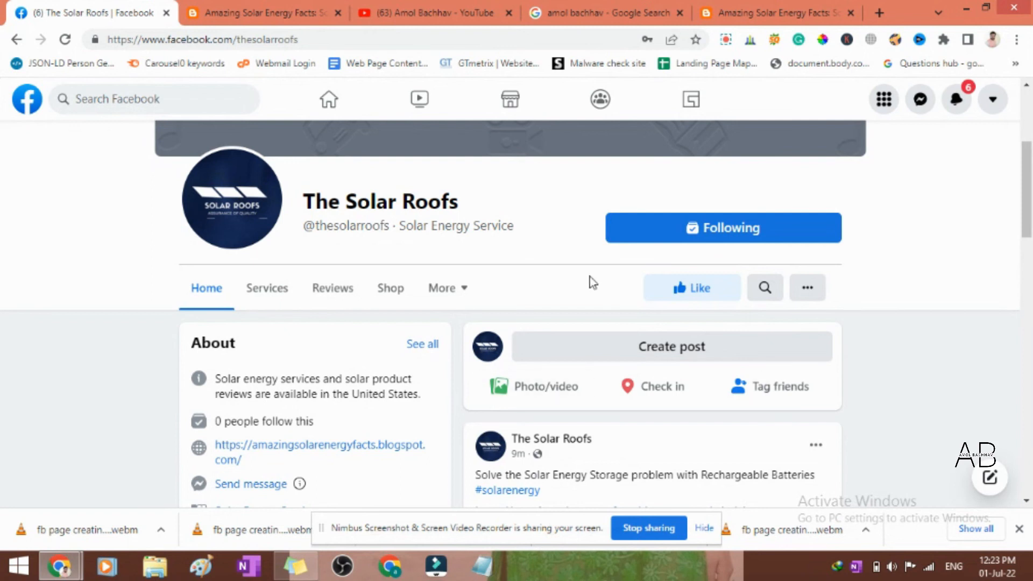
- Return to the Facebook home feed and look through the sidebar links and shortcuts for The Solar Roofs page
left_click(991, 101)
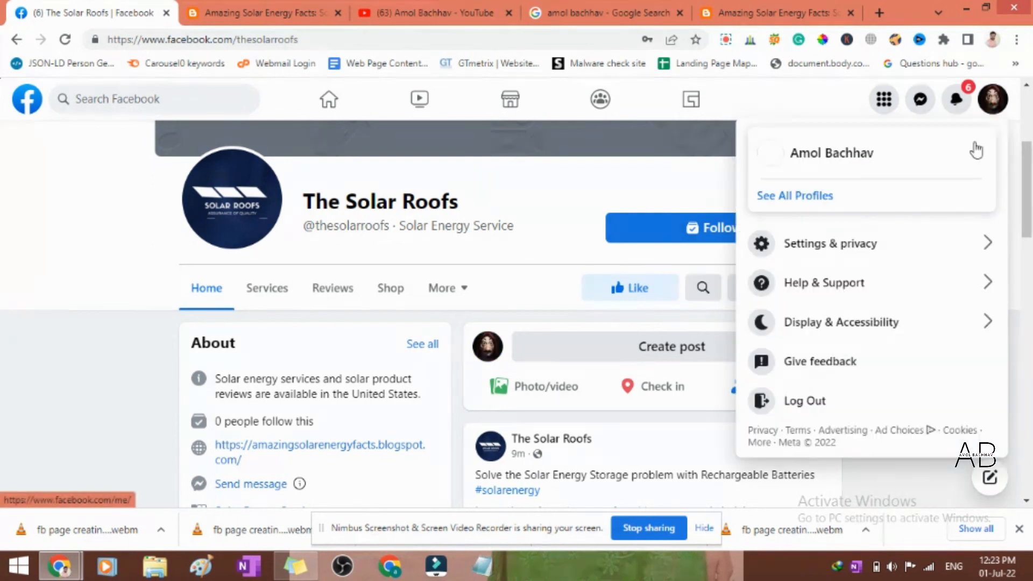
left_click(173, 297)
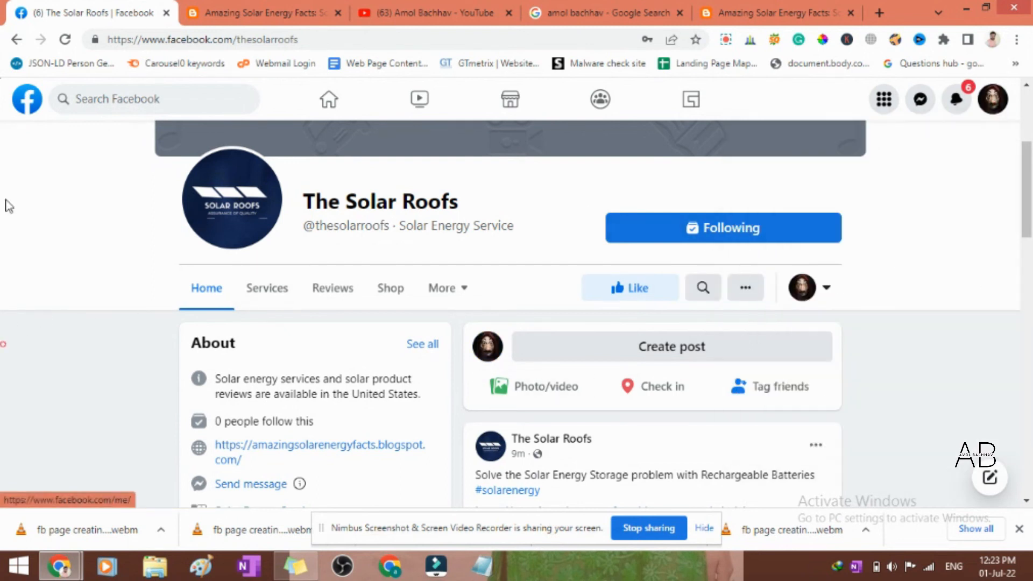
left_click(31, 106)
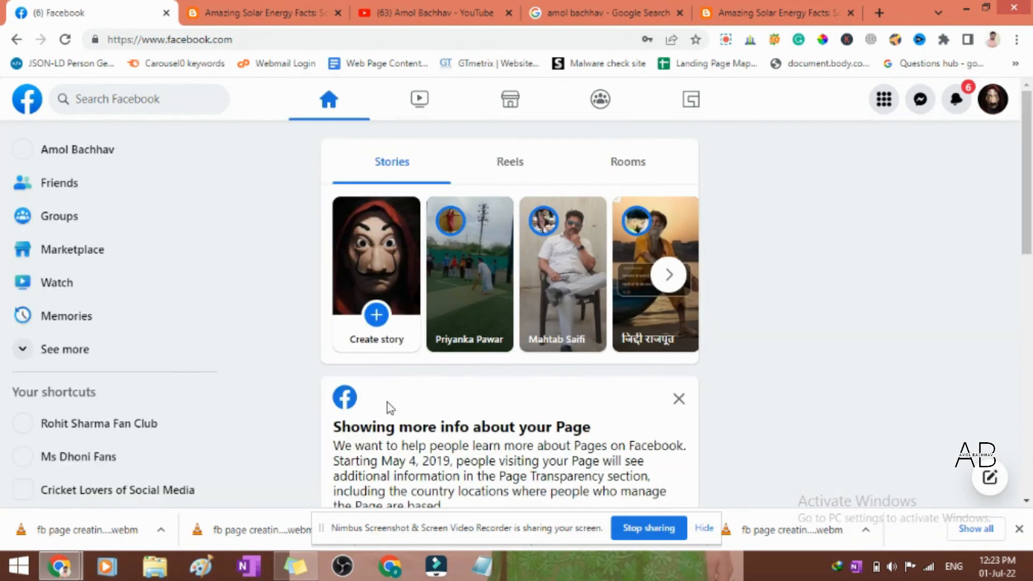
scroll(177, 339, "down", 2)
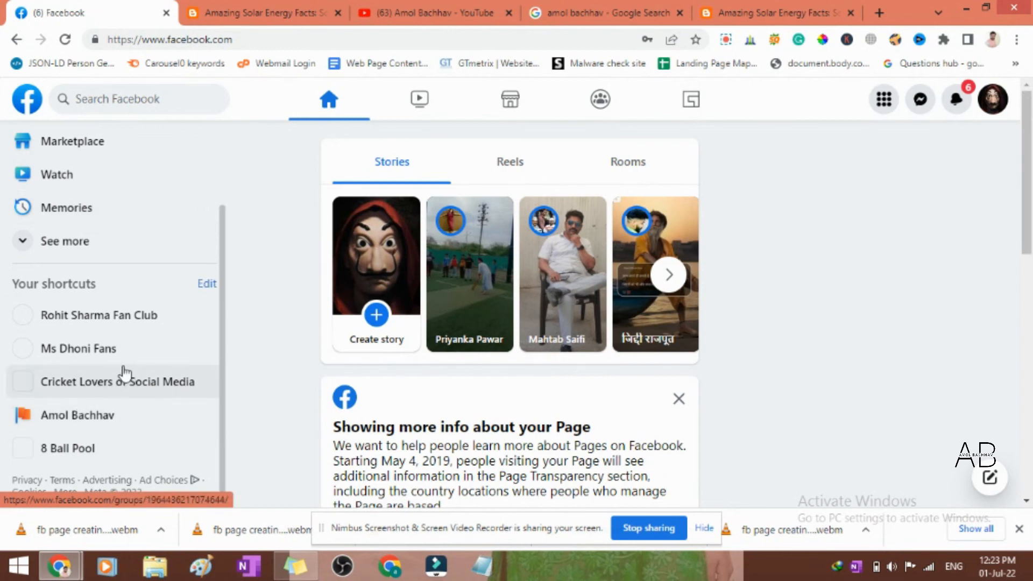
scroll(96, 350, "up", 3)
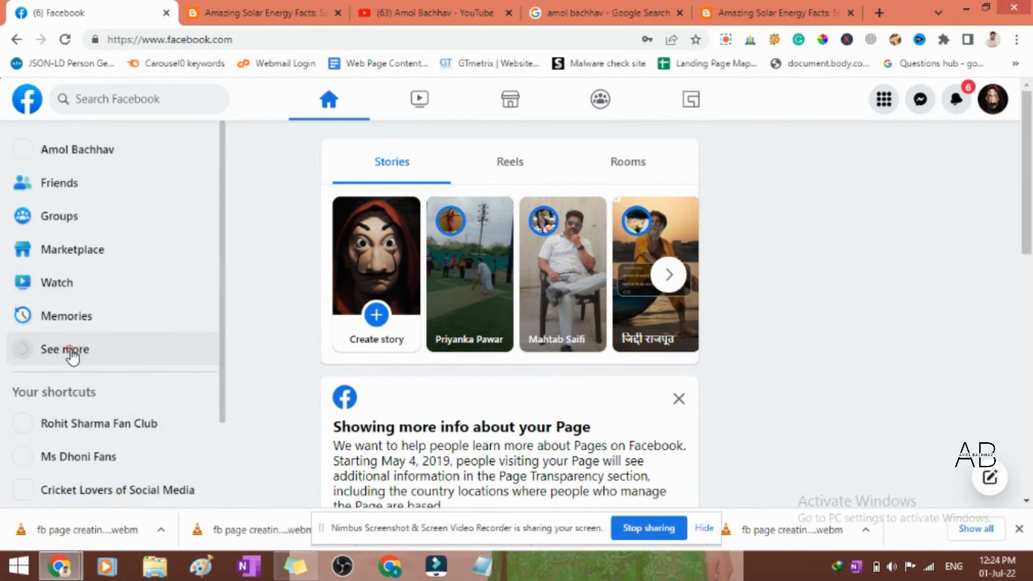
scroll(100, 352, "down", 2)
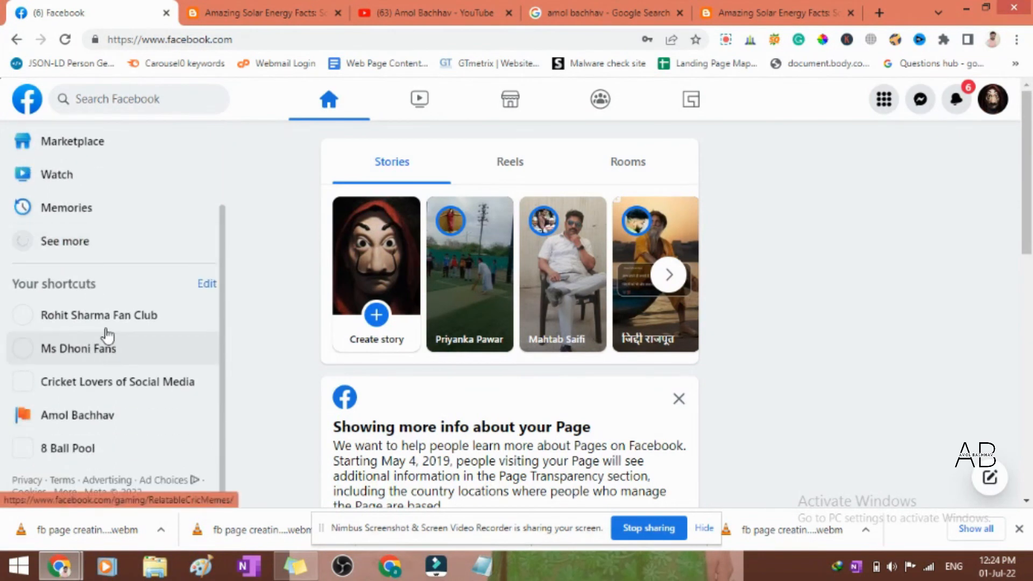
scroll(104, 330, "up", 3)
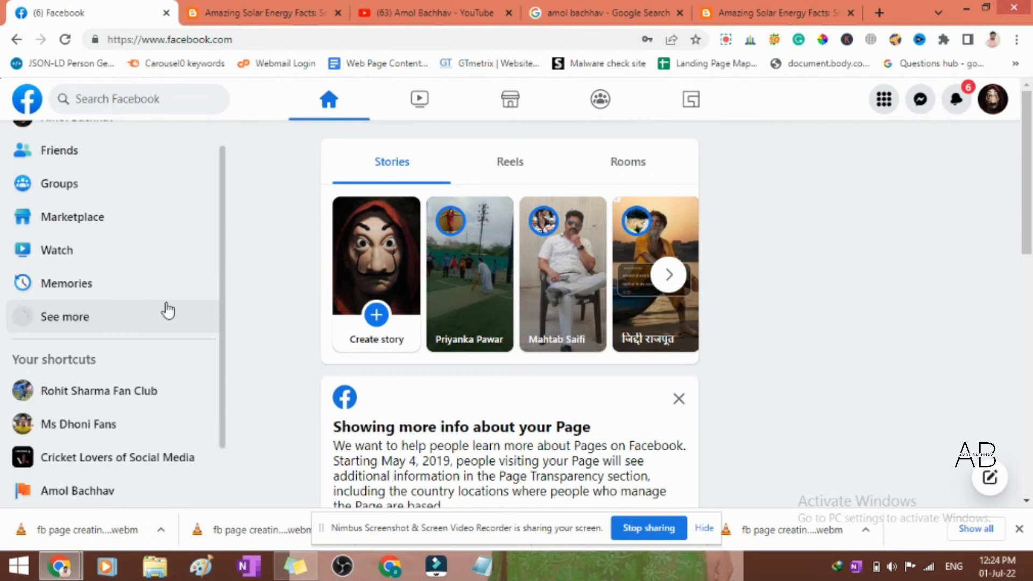
scroll(108, 318, "down", 3)
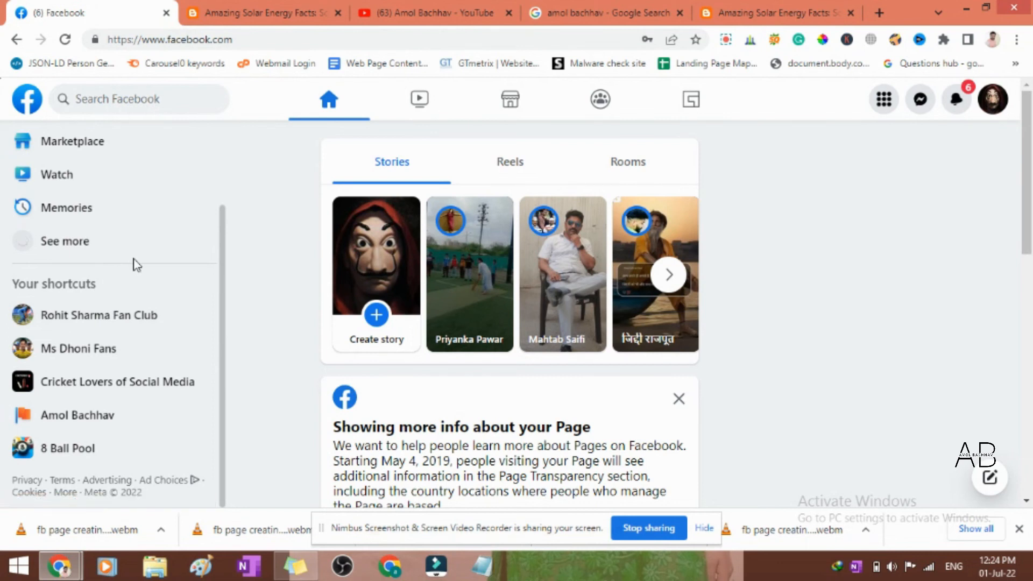
scroll(137, 265, "up", 3)
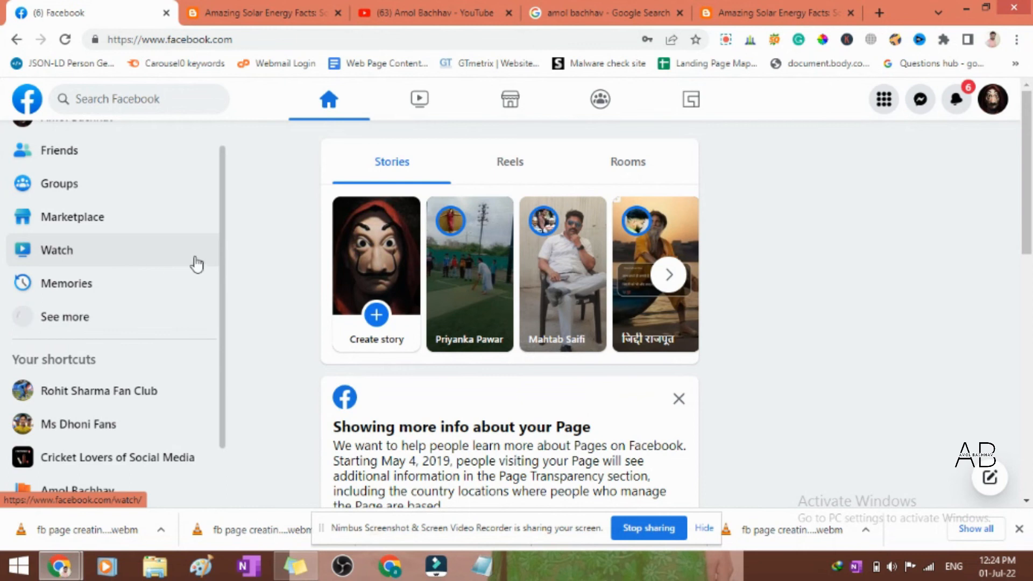
scroll(194, 262, "down", 3)
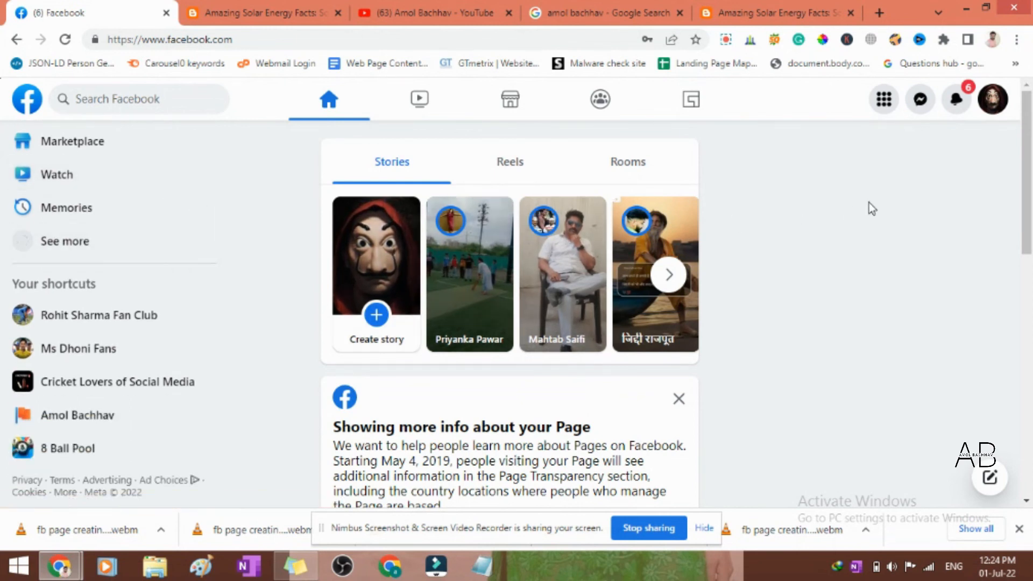
- Show the Pages and profiles you manage and open The Solar Roofs from that list
left_click(883, 100)
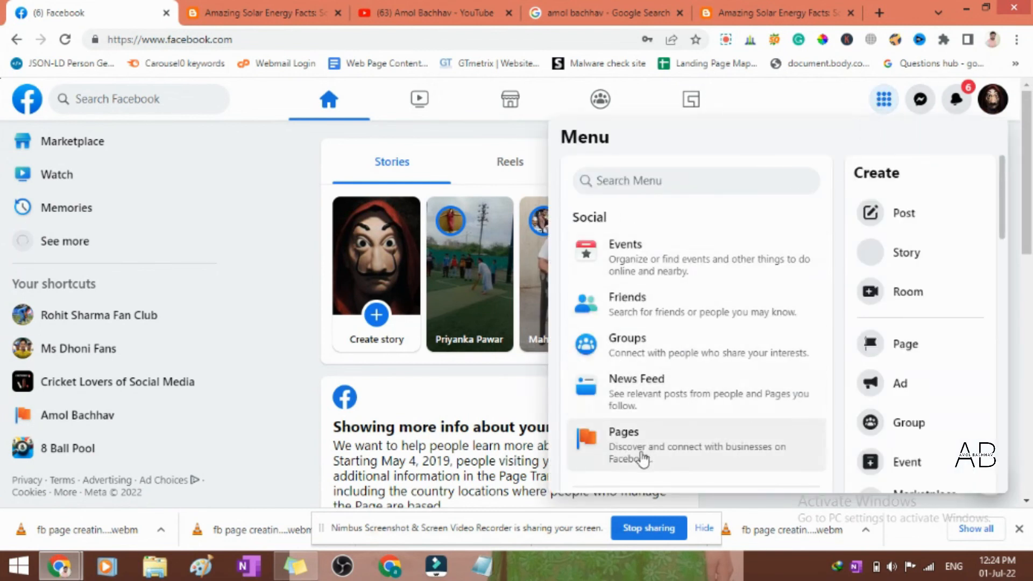
left_click(664, 453)
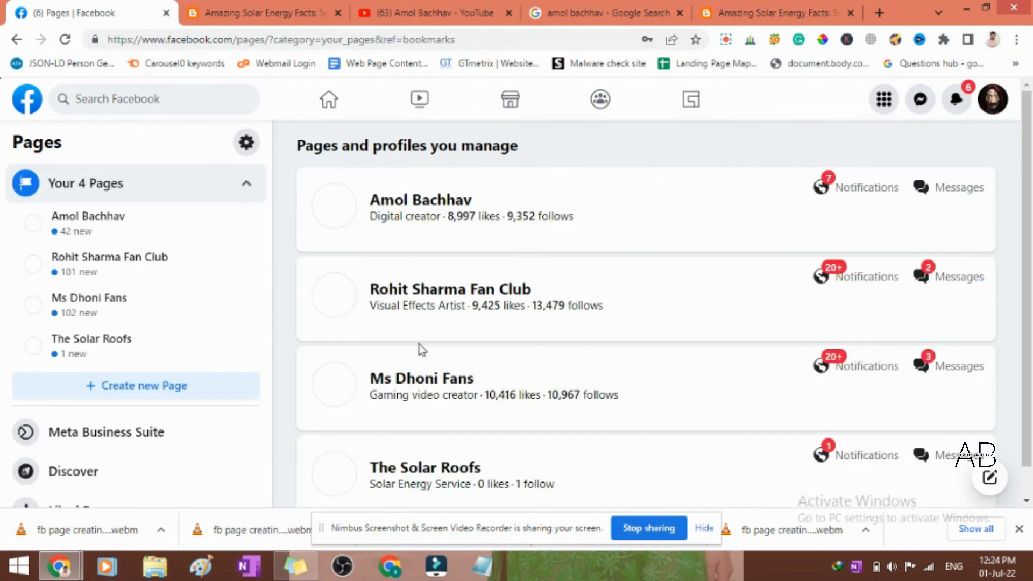
scroll(446, 242, "down", 1)
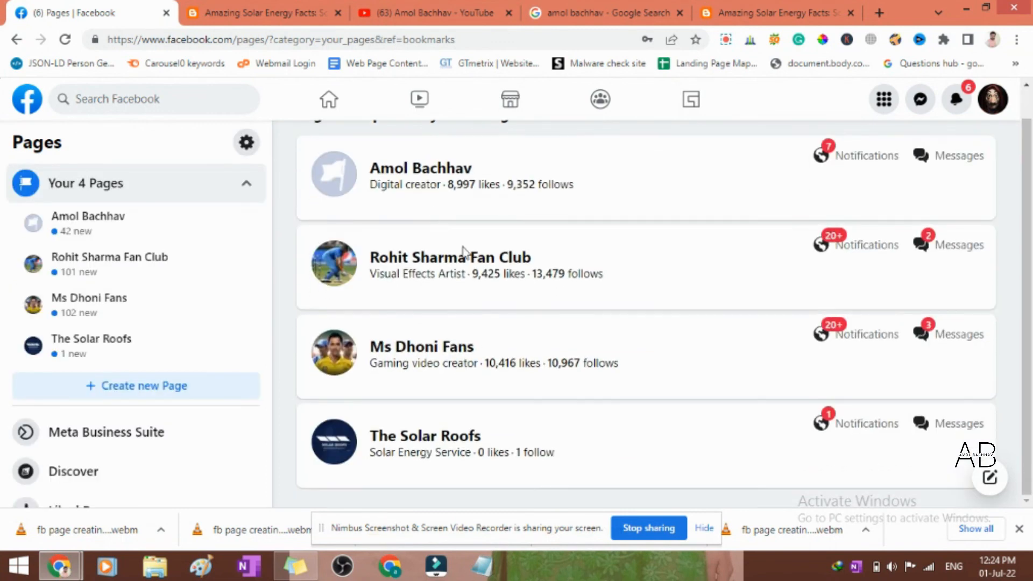
left_click(411, 441)
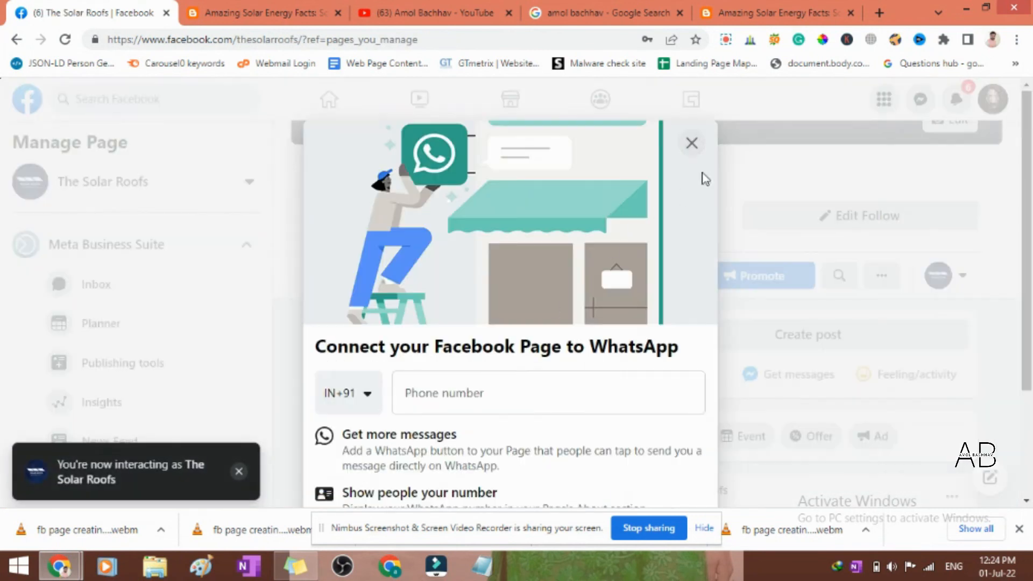
- Dismiss the offer to connect the Page to WhatsApp and confirm leaving it without entering a phone number
left_click(691, 145)
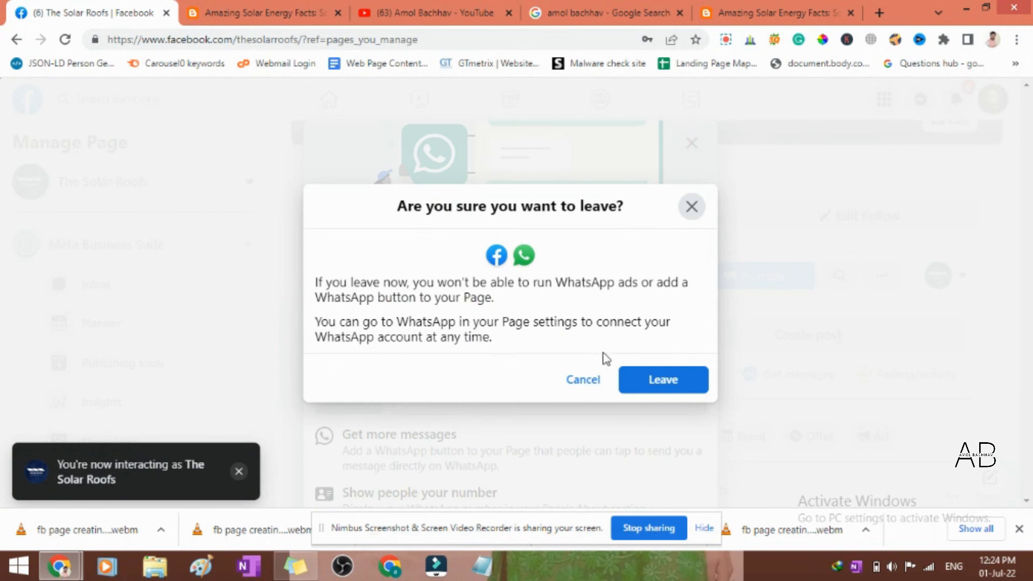
left_click(586, 384)
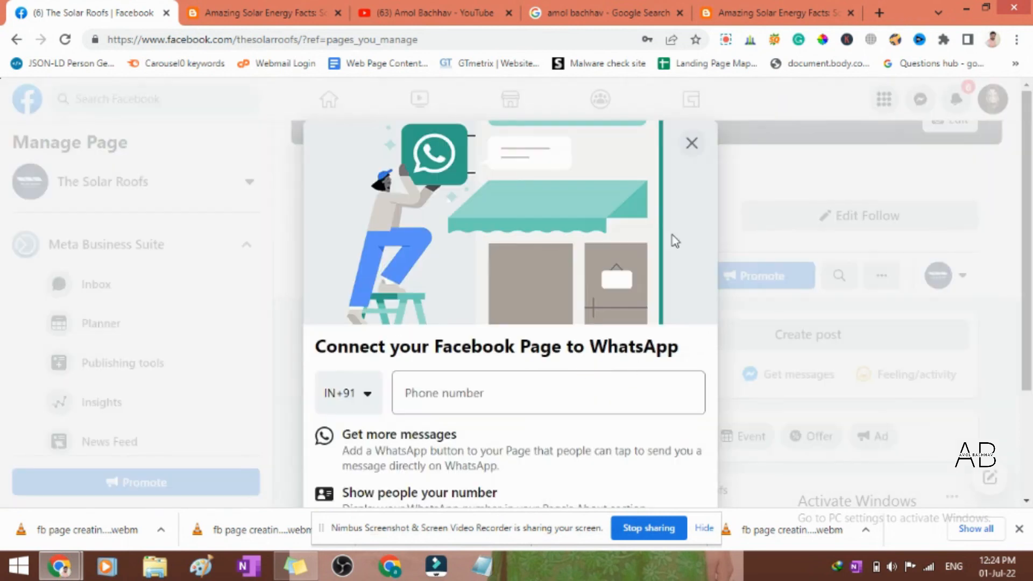
left_click(692, 143)
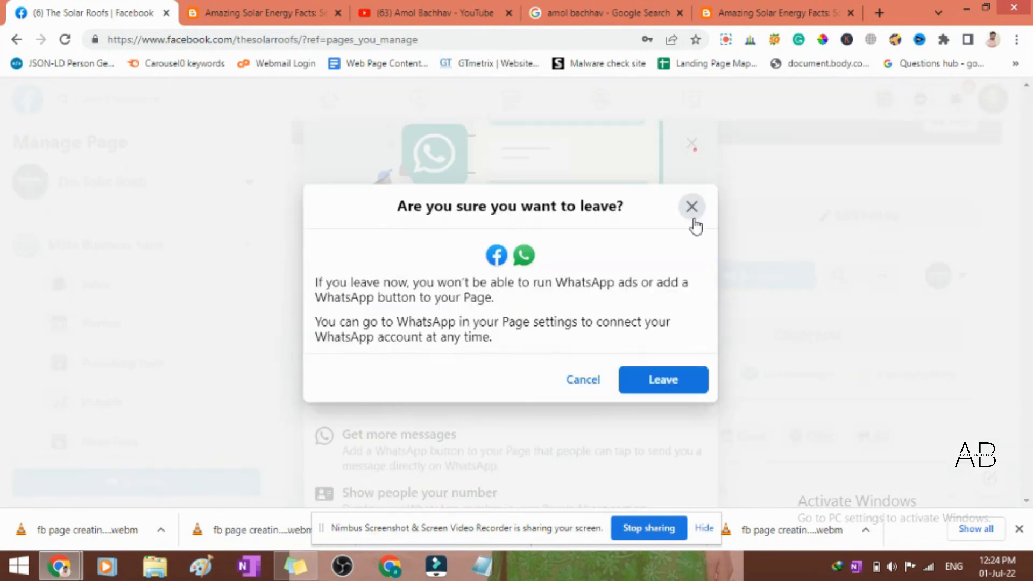
left_click(661, 383)
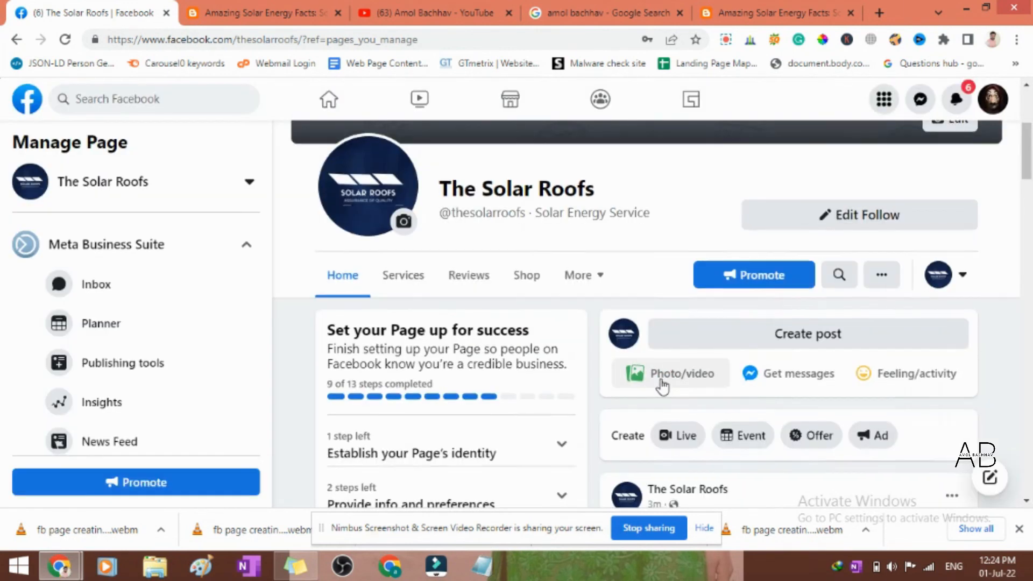
- Examine The Solar Roofs page as its manager, including the setup checklist, published posts and page header
scroll(662, 386, "down", 4)
scroll(662, 386, "down", 1)
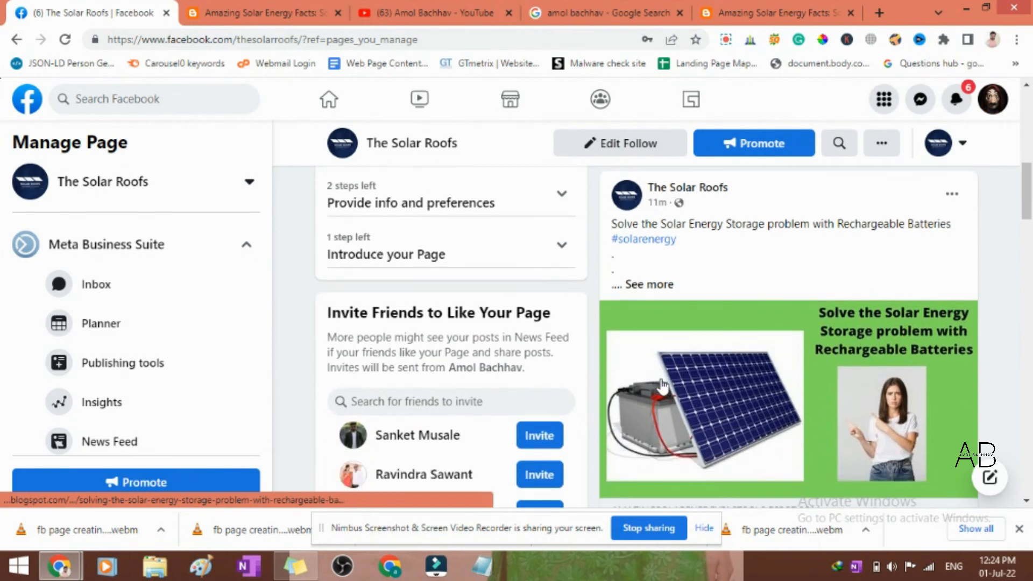
scroll(661, 386, "down", 3)
scroll(662, 386, "up", 5)
scroll(662, 386, "up", 4)
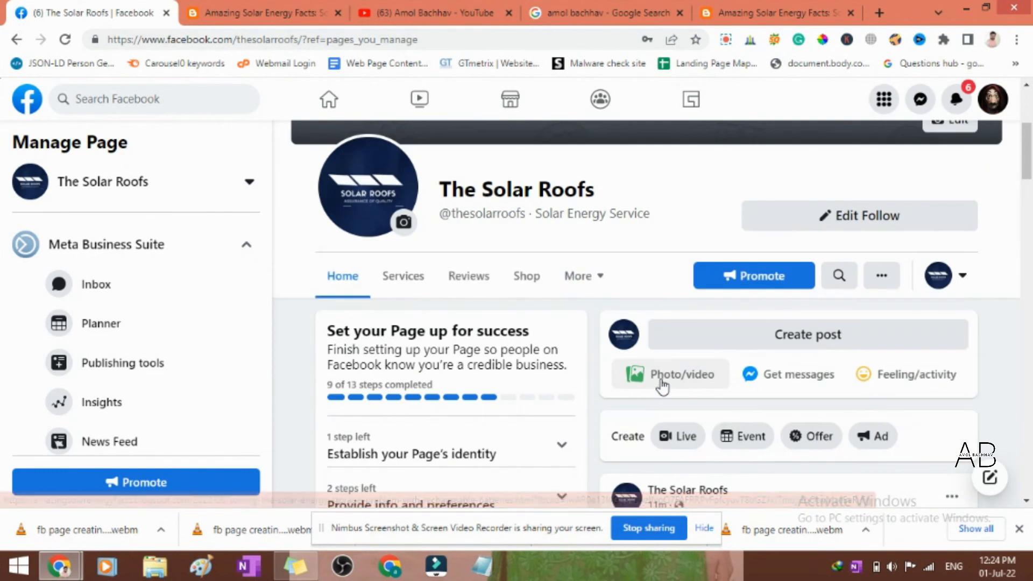
scroll(740, 350, "down", 4)
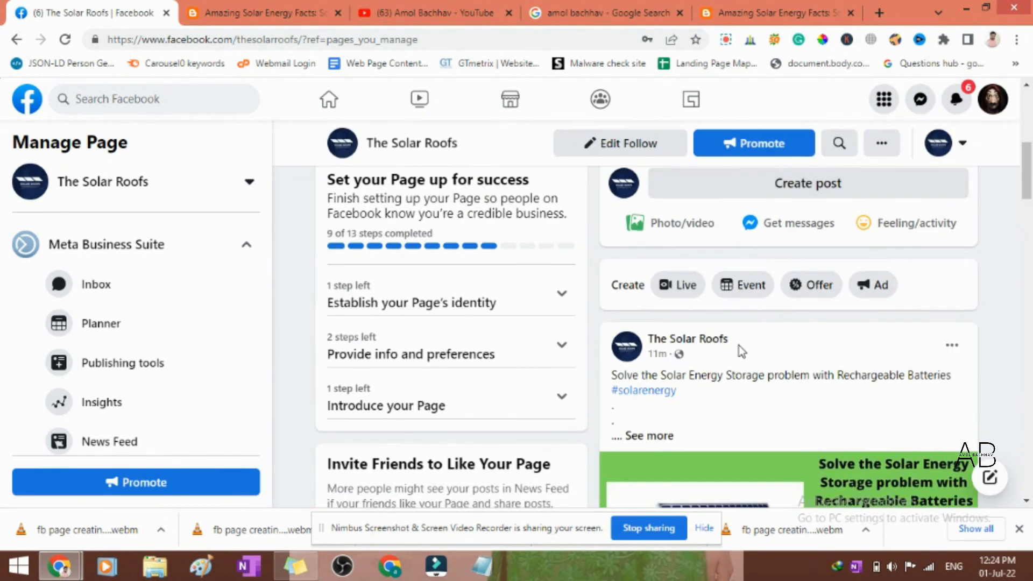
scroll(519, 287, "up", 7)
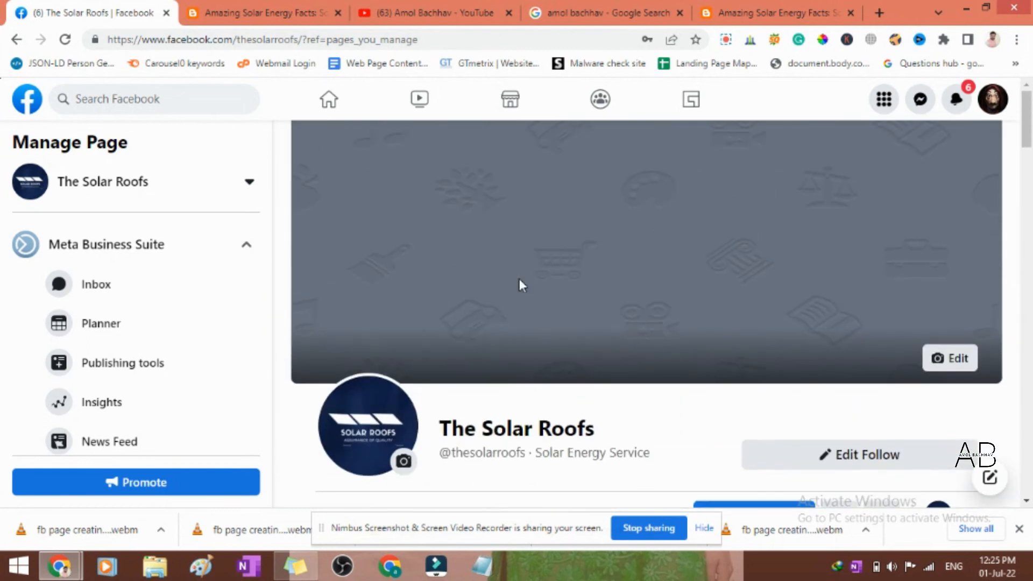
scroll(520, 285, "down", 4)
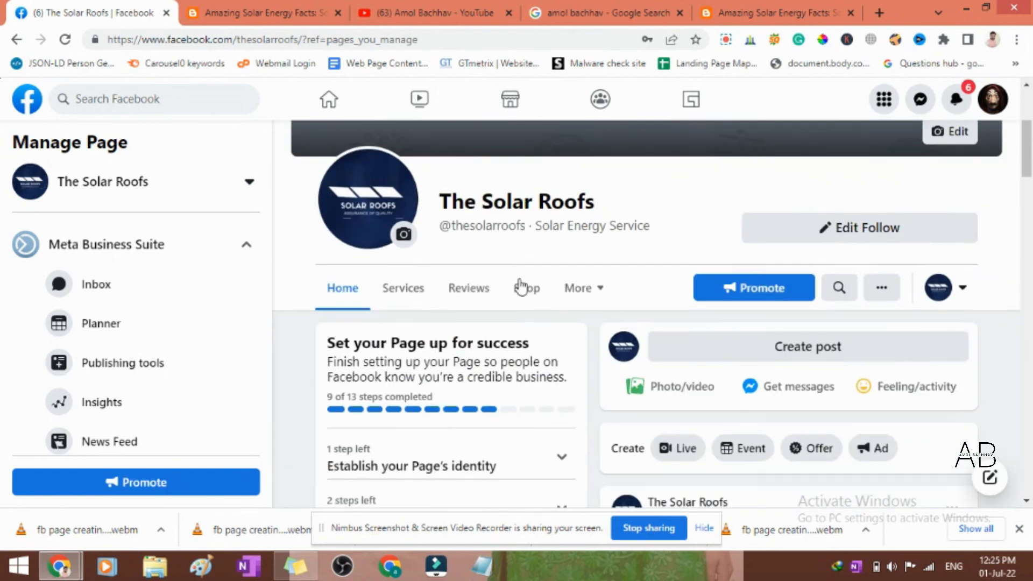
- Open the tab editing settings for The Solar Roofs and review the tabs offered, from Services down to Live
left_click(599, 291)
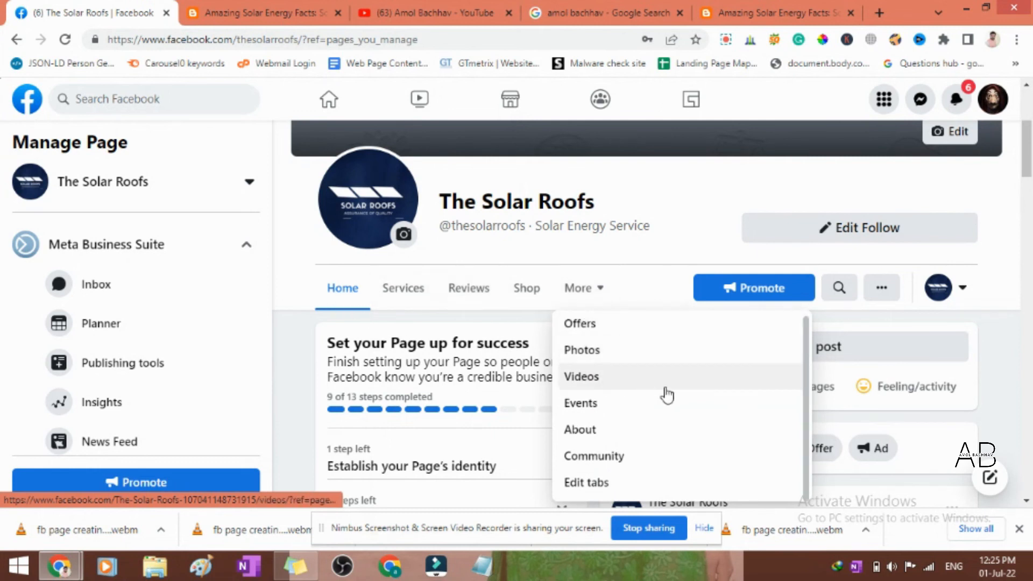
left_click(584, 484)
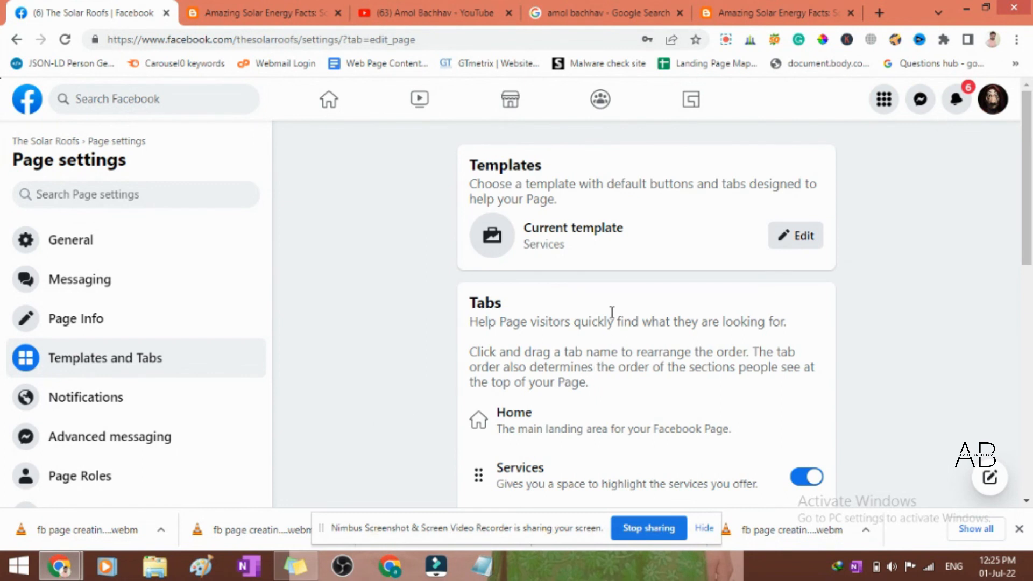
scroll(699, 253, "down", 4)
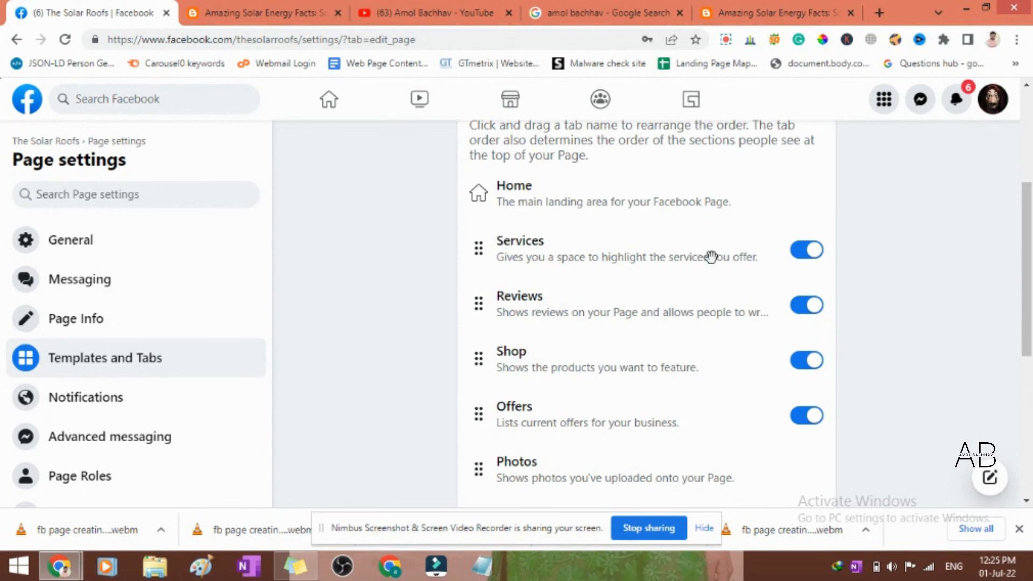
scroll(711, 257, "down", 1)
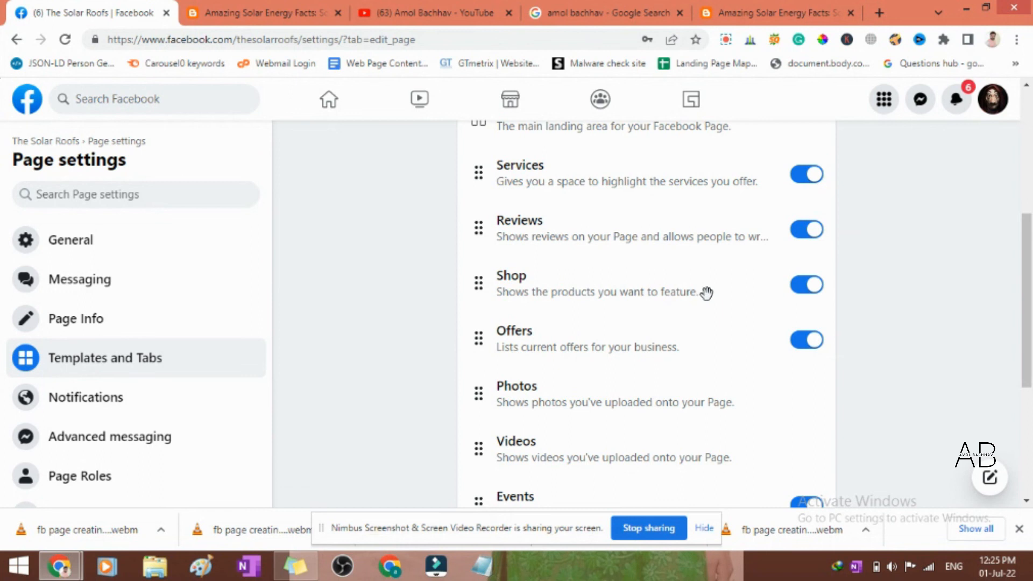
scroll(699, 292, "down", 1)
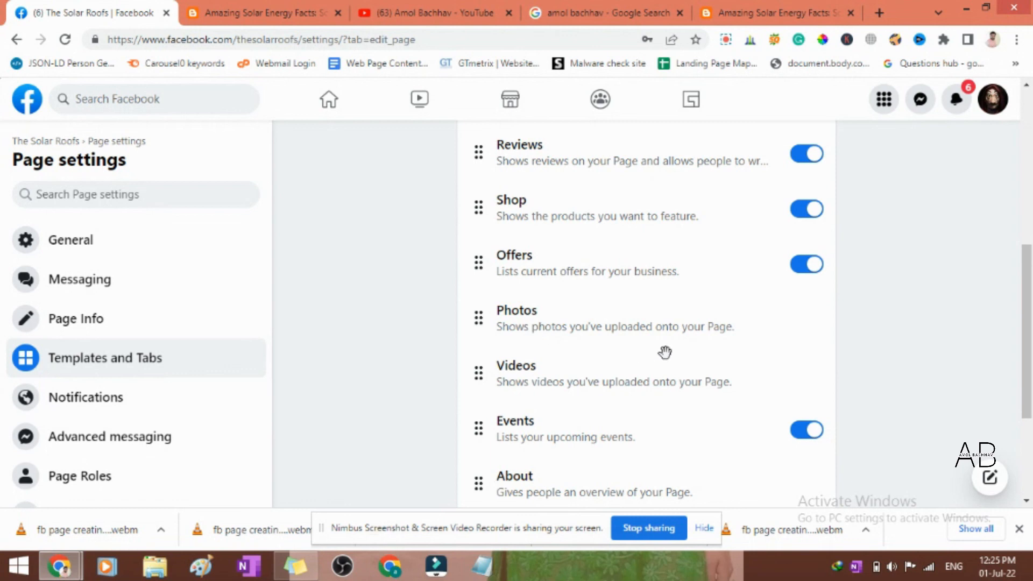
scroll(766, 354, "down", 2)
scroll(766, 355, "down", 1)
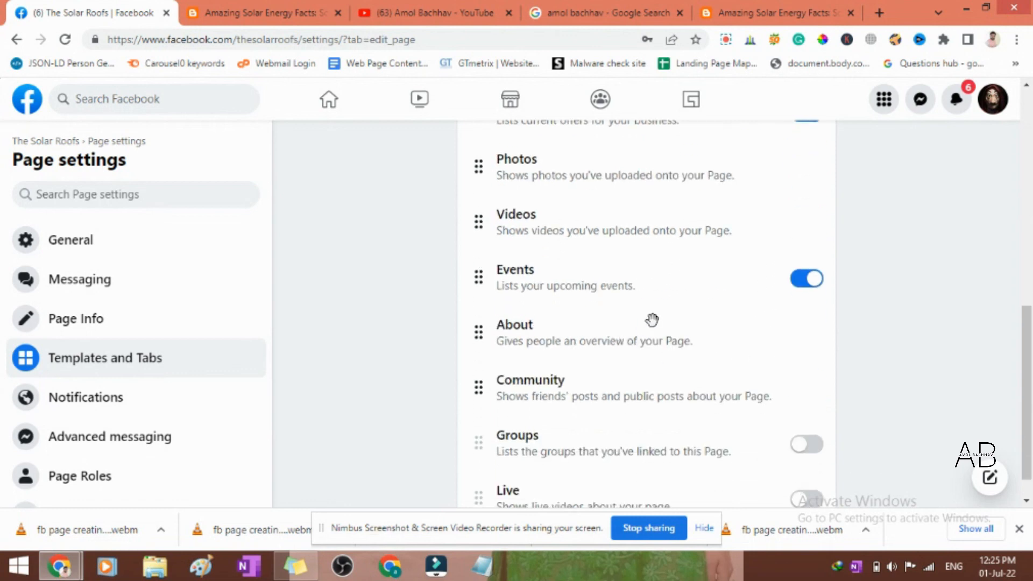
- Turn off the page's Events tab and turn on its Groups tab
left_click(795, 285)
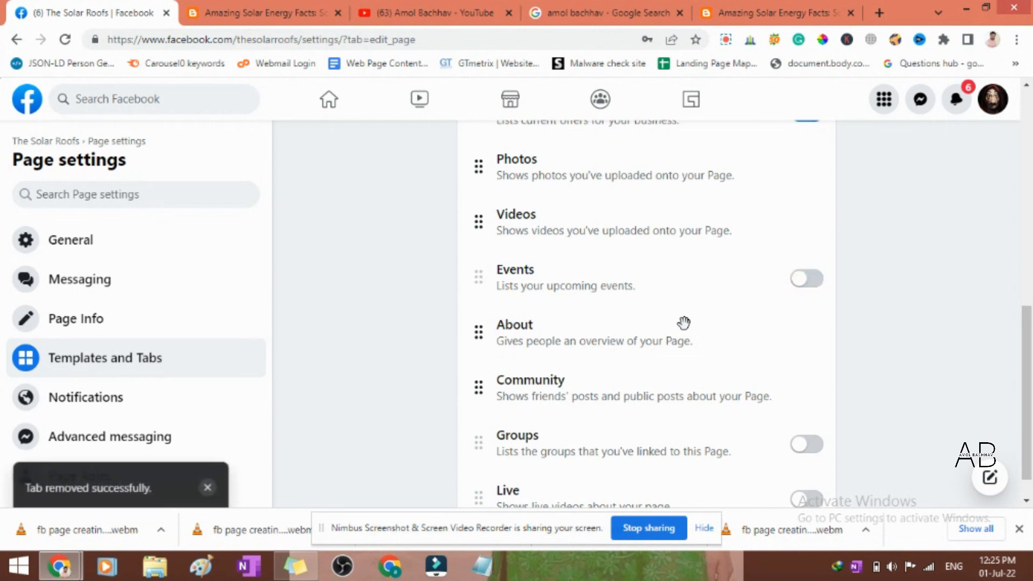
scroll(683, 325, "down", 1)
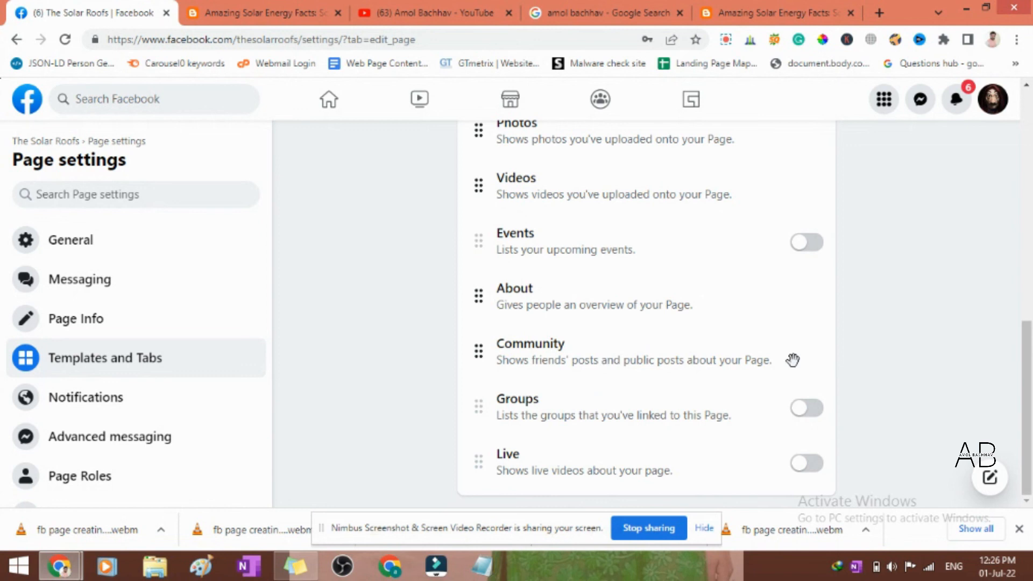
left_click(818, 415)
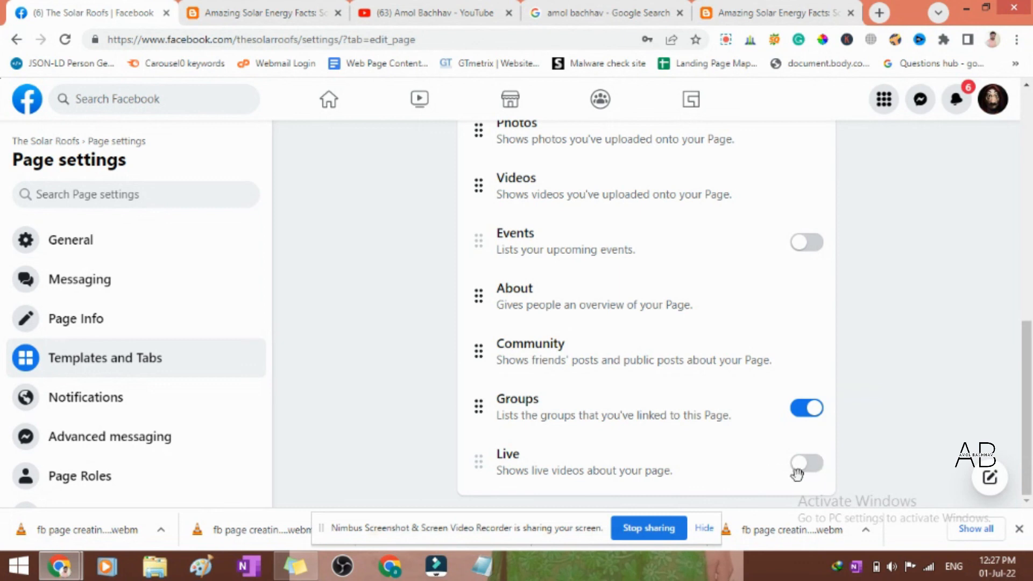
- Review the Page templates offered, from Services down to Standard, and close the list without choosing a different one
scroll(664, 429, "up", 4)
scroll(663, 429, "up", 5)
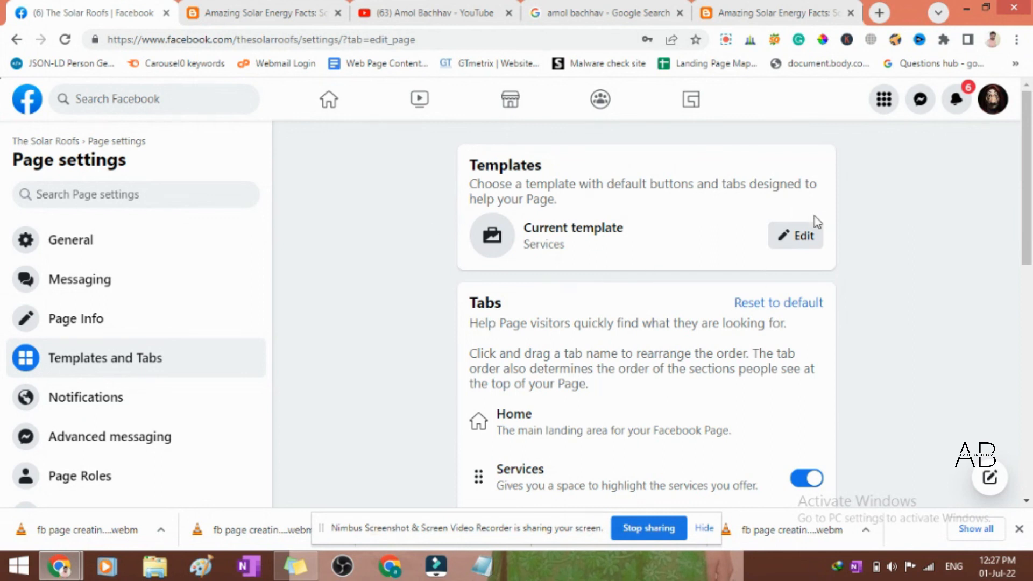
left_click(795, 236)
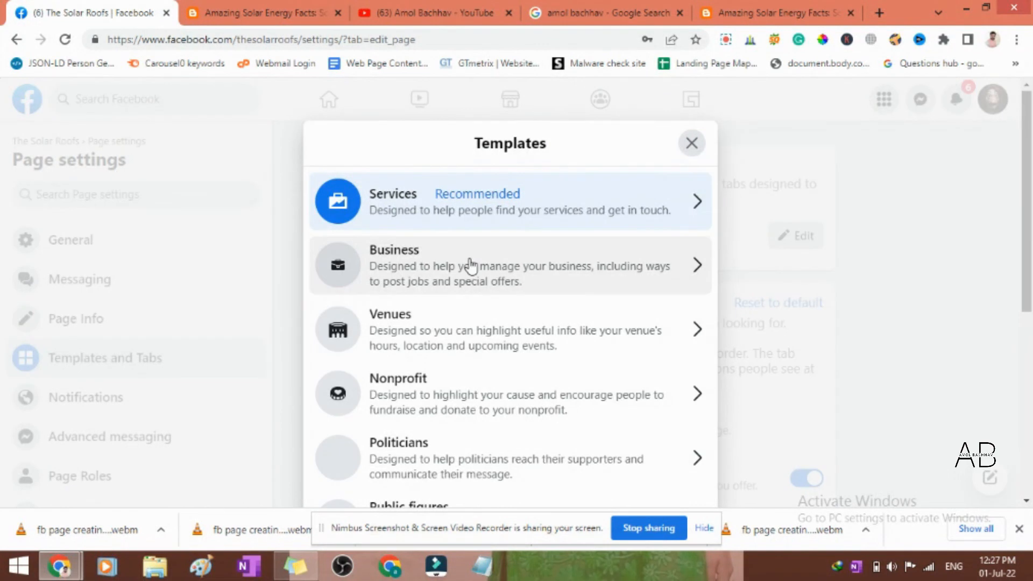
scroll(527, 275, "down", 4)
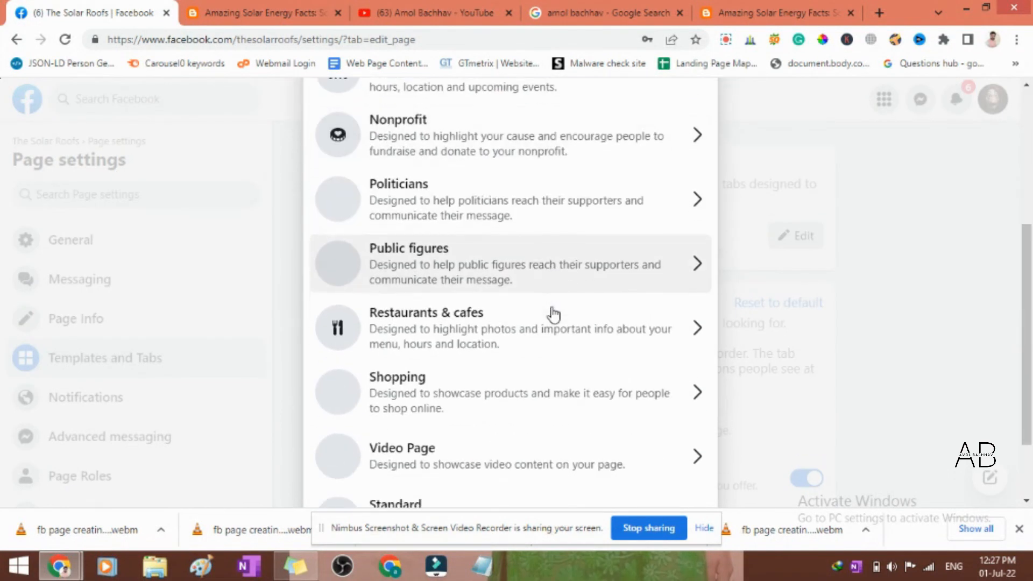
scroll(554, 312, "down", 2)
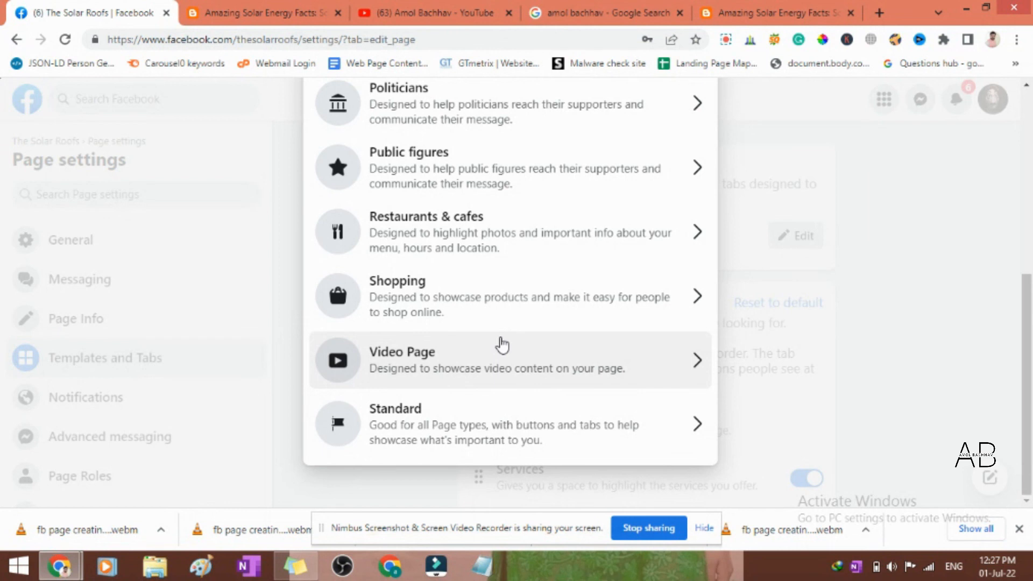
scroll(454, 298, "up", 1)
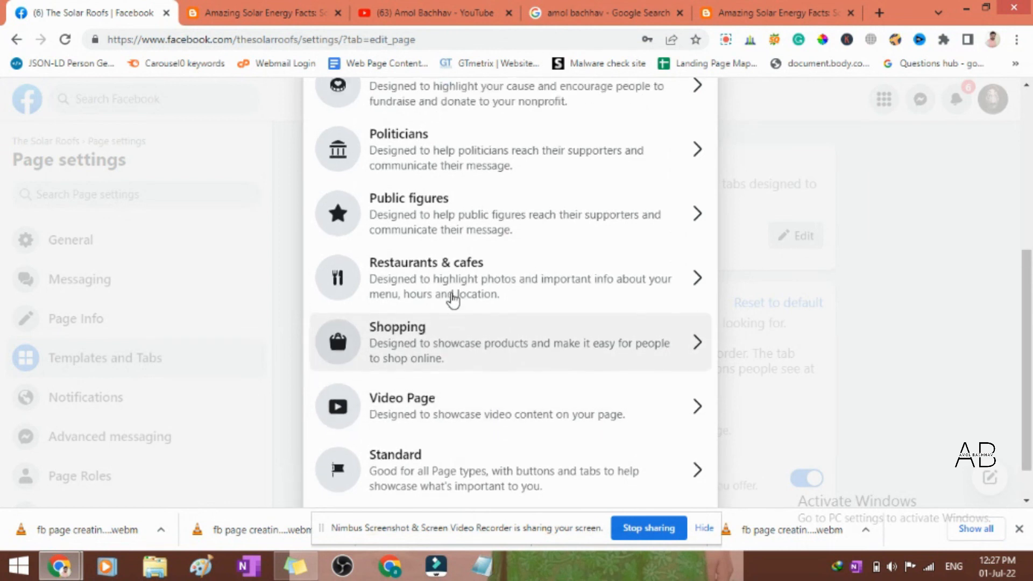
scroll(453, 297, "up", 6)
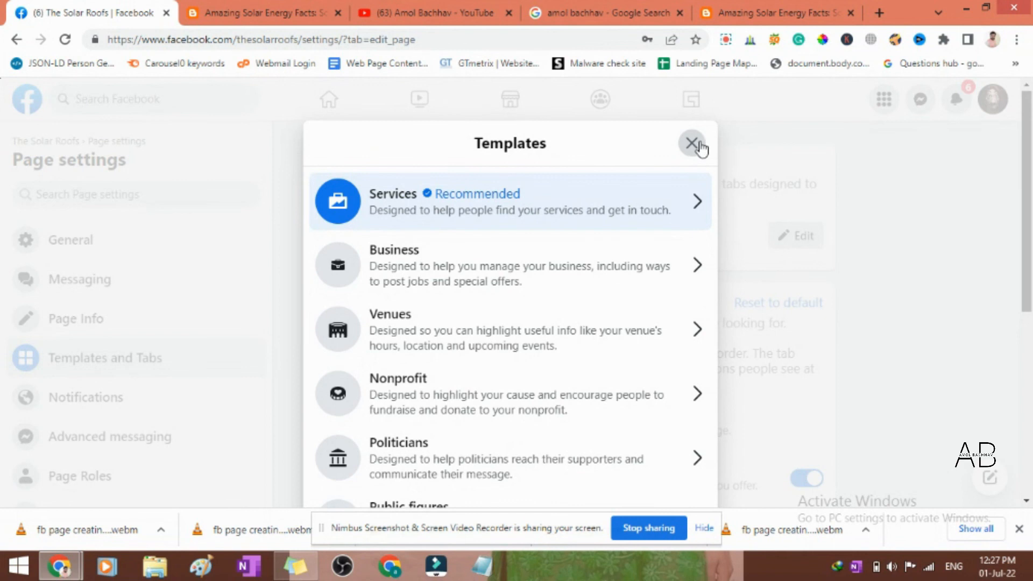
left_click(694, 144)
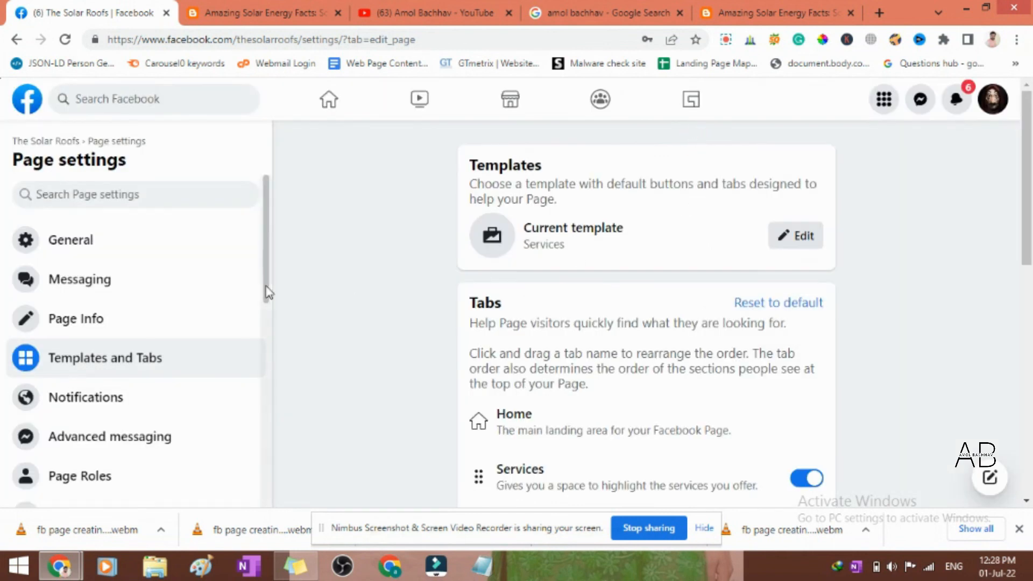
- Look through the remaining Page settings categories, including Instagram, WhatsApp, Featured and Payments
scroll(183, 327, "down", 2)
scroll(183, 327, "down", 7)
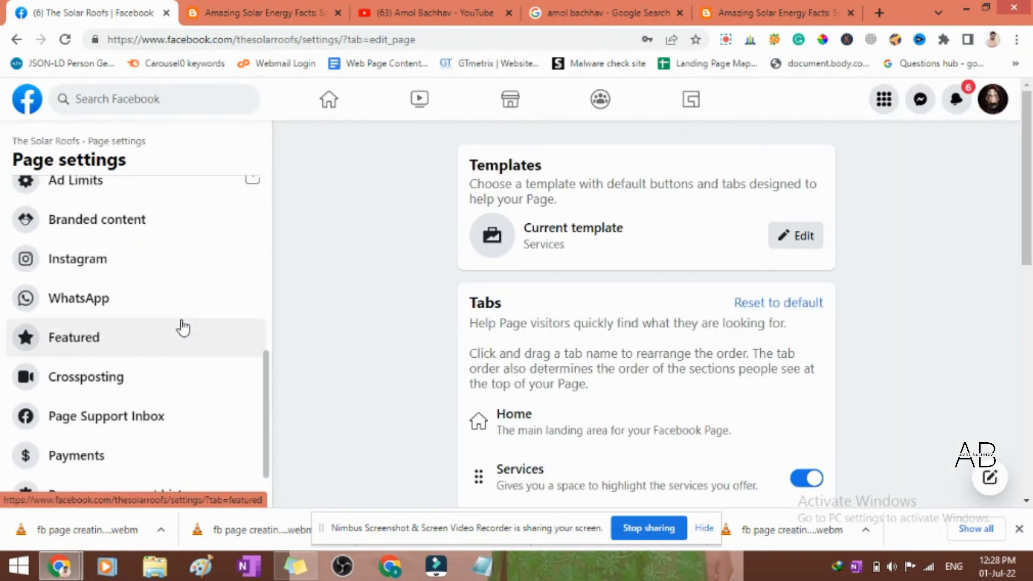
scroll(182, 326, "up", 10)
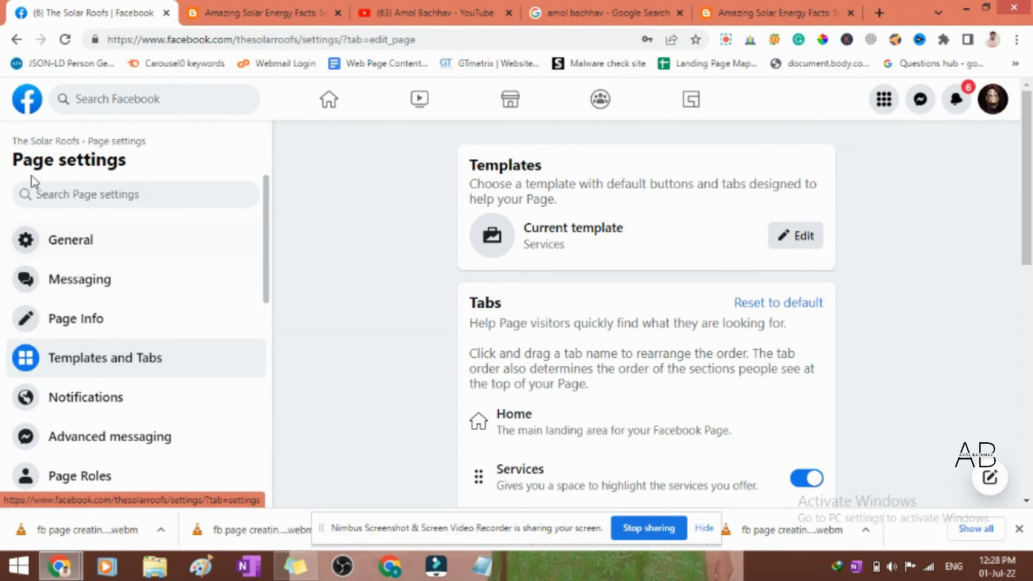
- Return from the settings to The Solar Roofs page and leave the WhatsApp connection offer without entering a phone number
left_click(77, 141)
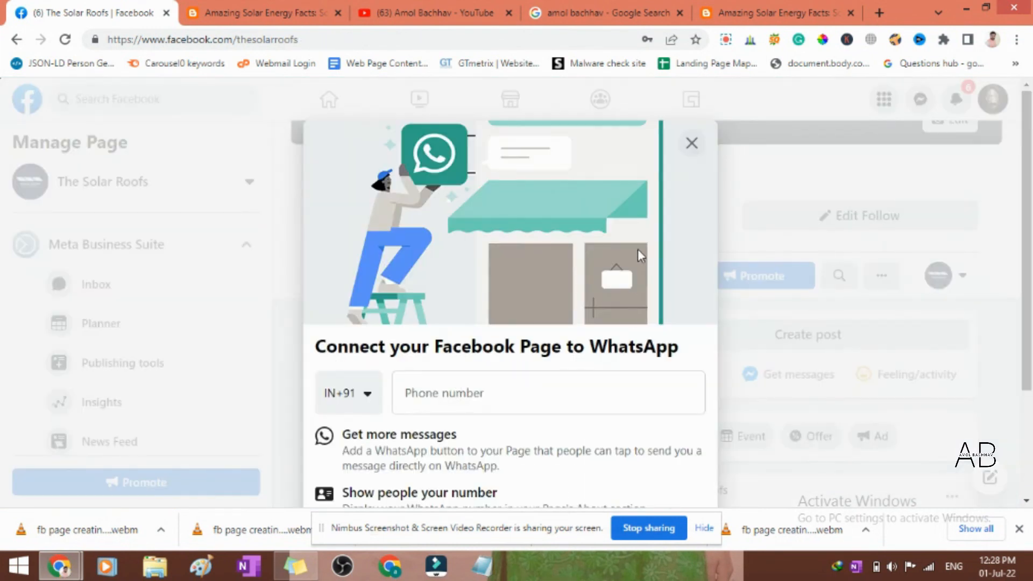
left_click(690, 143)
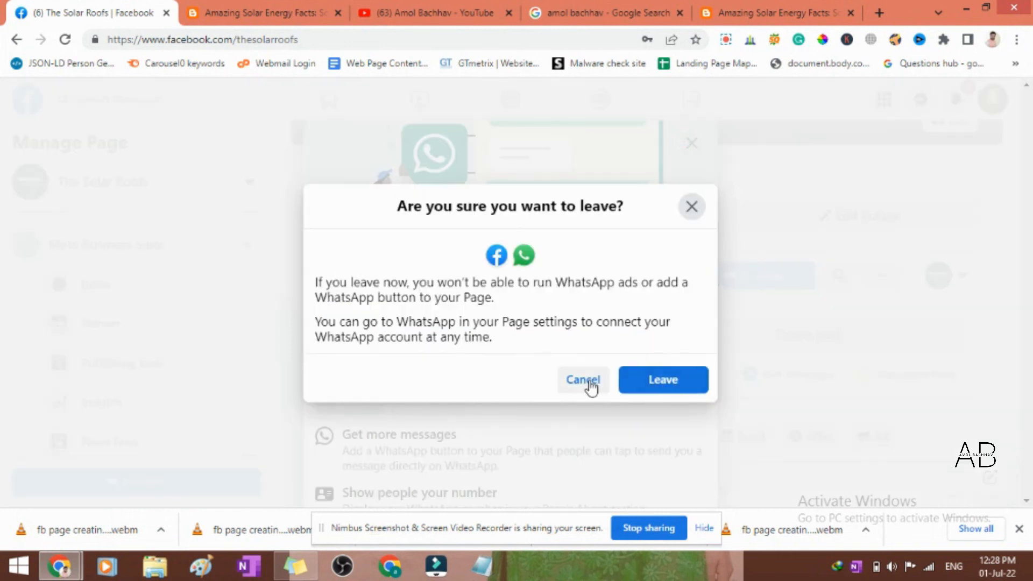
left_click(647, 386)
- Examine The Solar Roofs page's published posts, friend invitations, Page tips and ad creation section
scroll(738, 359, "down", 5)
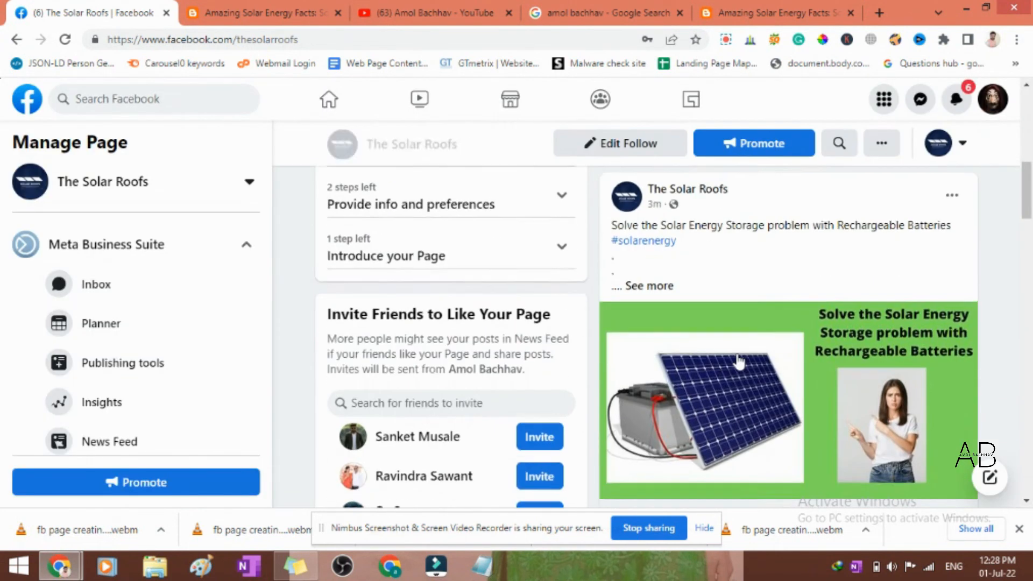
scroll(739, 361, "down", 4)
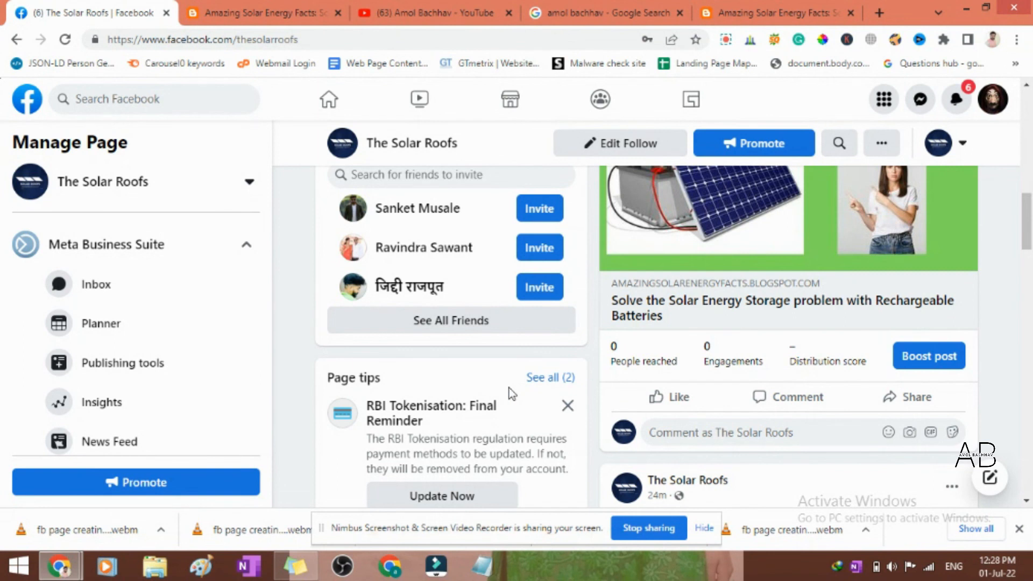
scroll(511, 394, "down", 5)
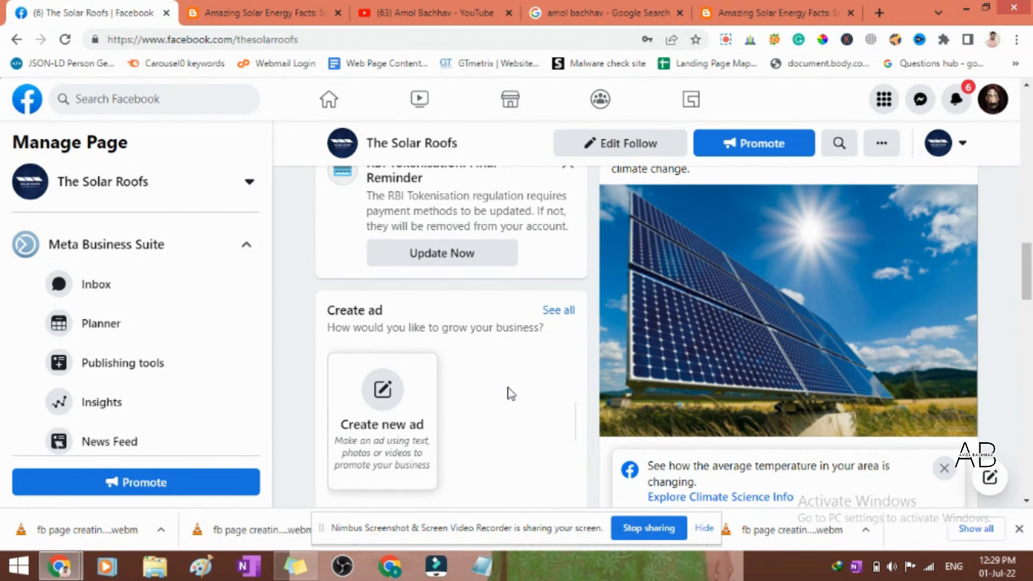
scroll(511, 393, "up", 2)
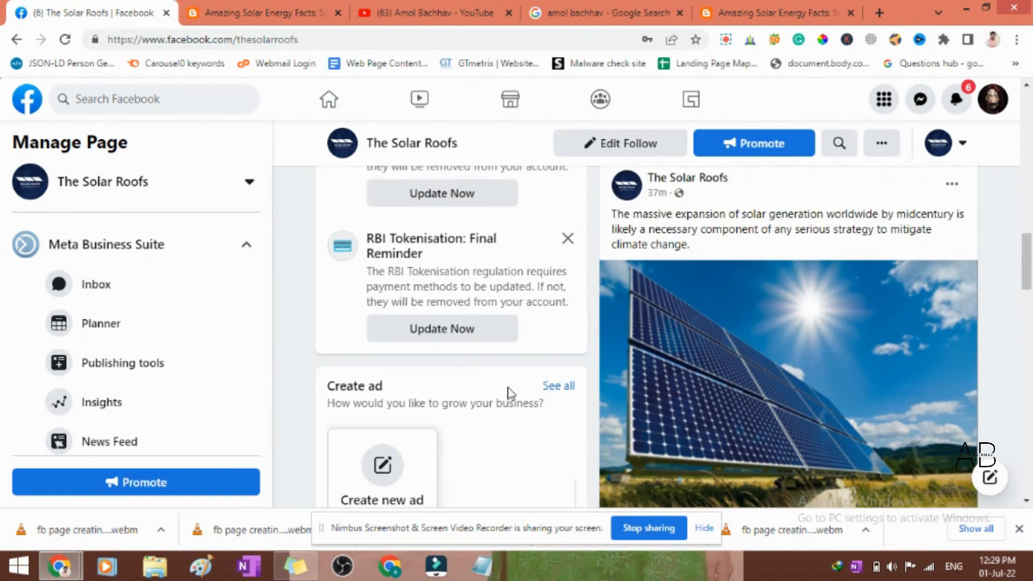